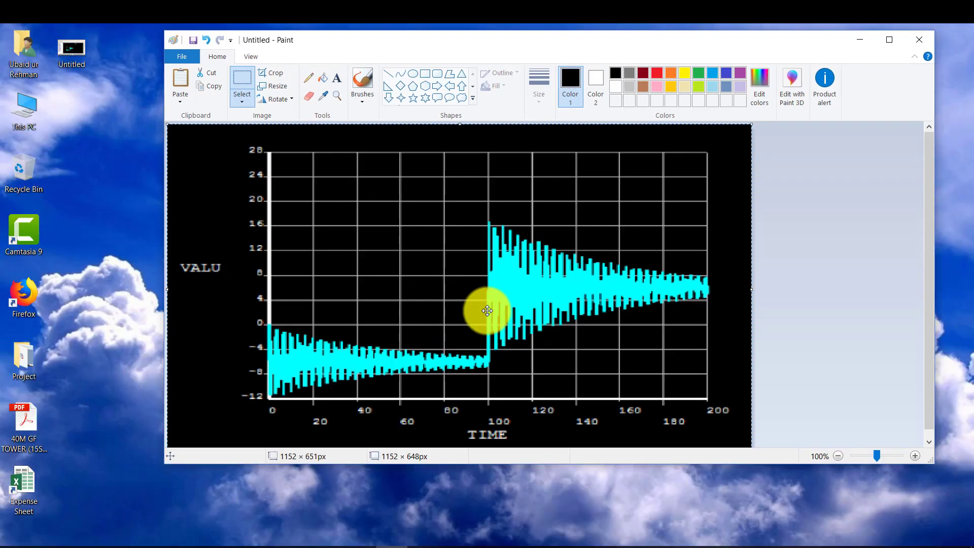
Switch to the ANSYS Multiphysics window, clear the tower model's database and start a new one.
{"action": "left_click", "coordinate": [373, 544]}
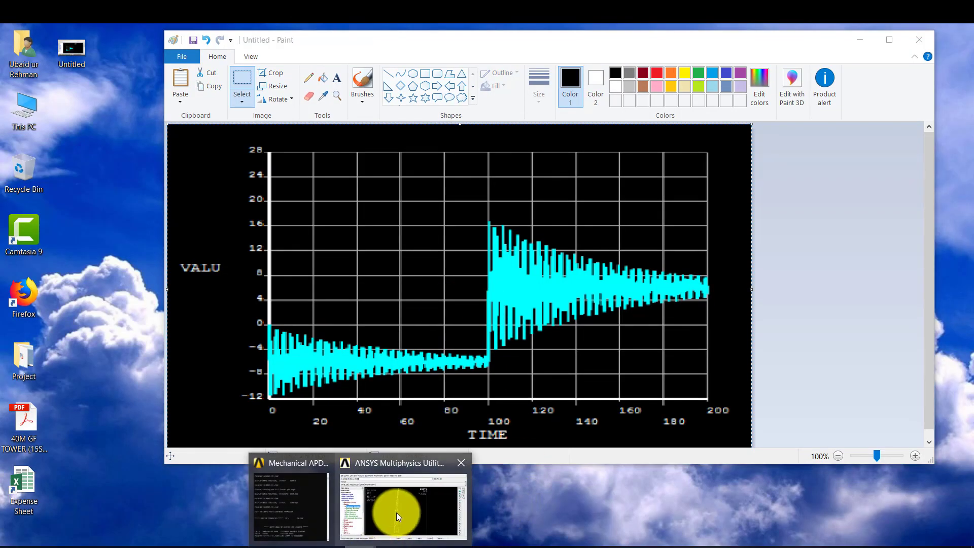
{"action": "left_click", "coordinate": [397, 517]}
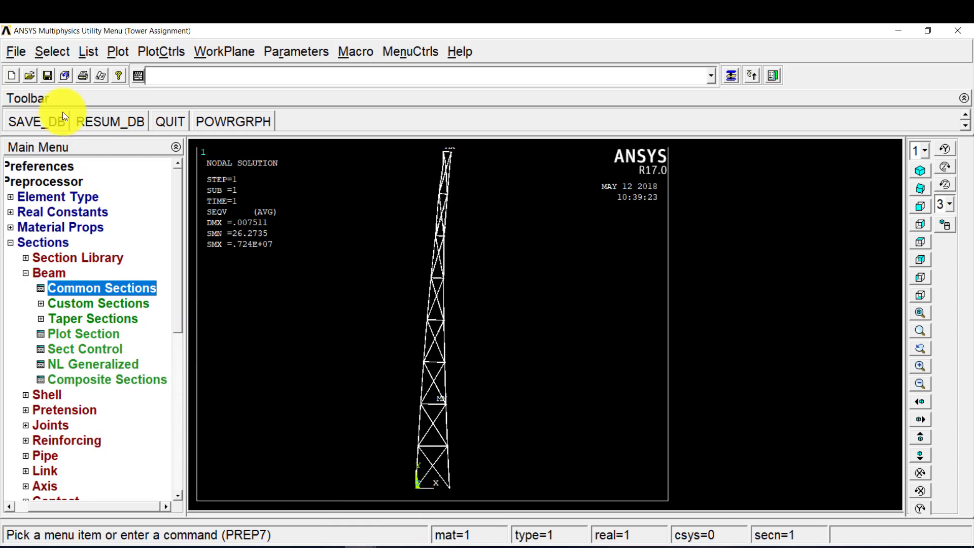
{"action": "left_click", "coordinate": [15, 52]}
{"action": "left_click", "coordinate": [42, 76]}
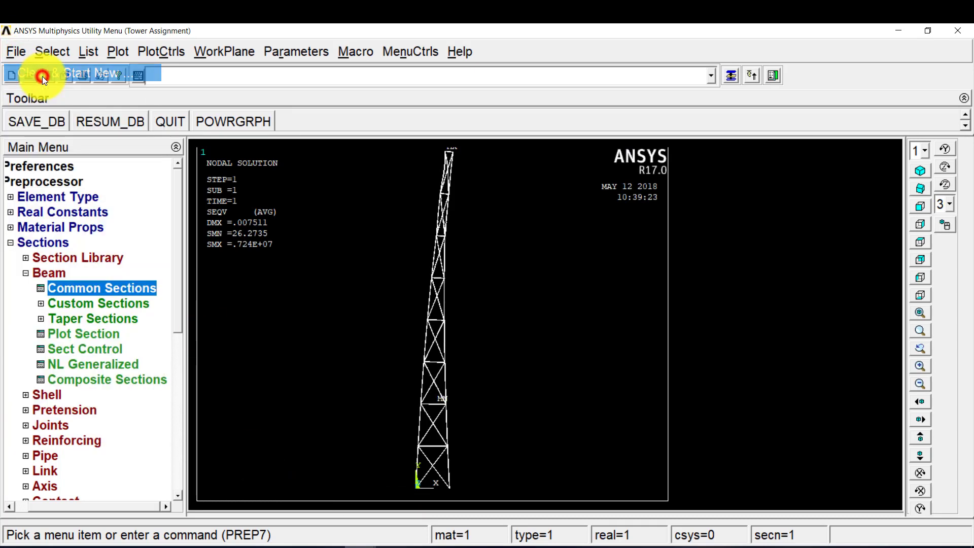
{"action": "left_click", "coordinate": [376, 375]}
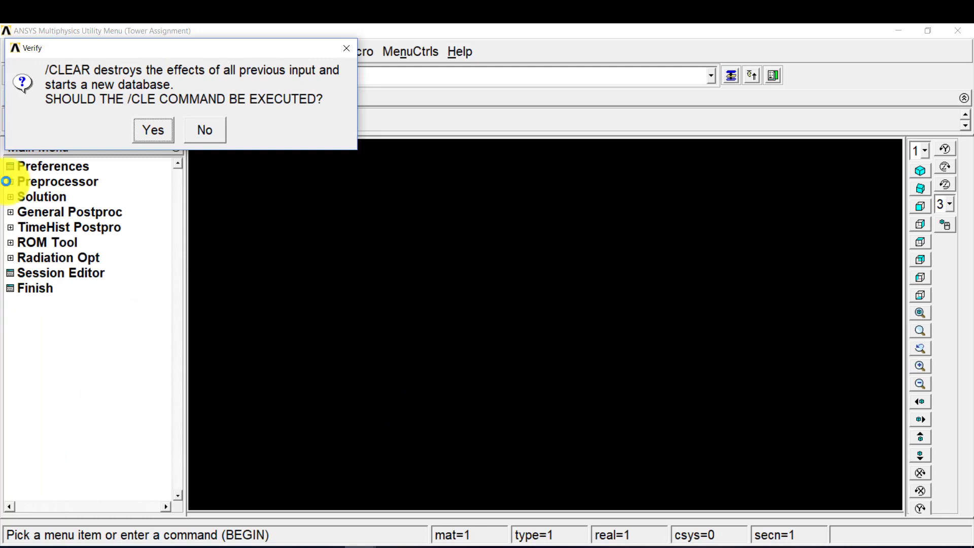
{"action": "left_click", "coordinate": [168, 135]}
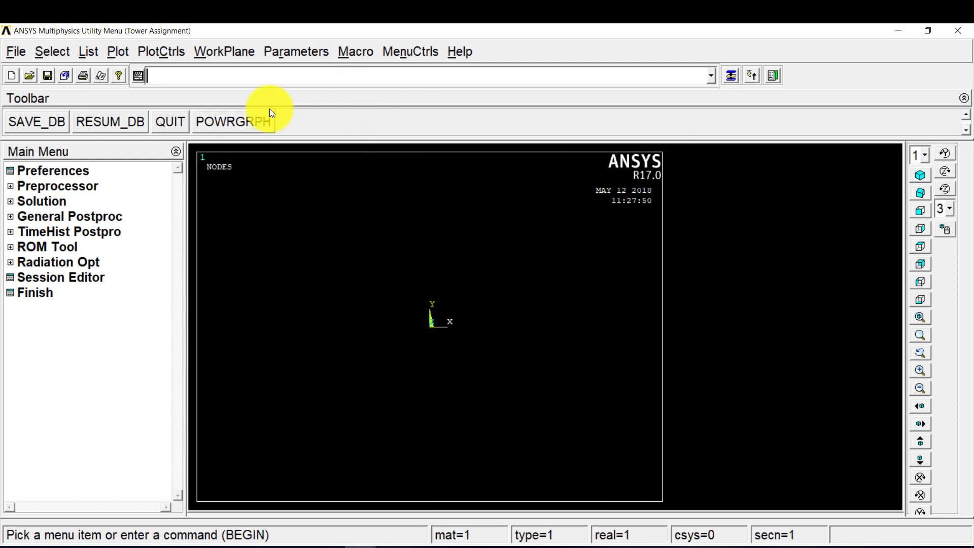
Filter the interface preferences to show only the Structural discipline.
{"action": "left_click", "coordinate": [45, 172]}
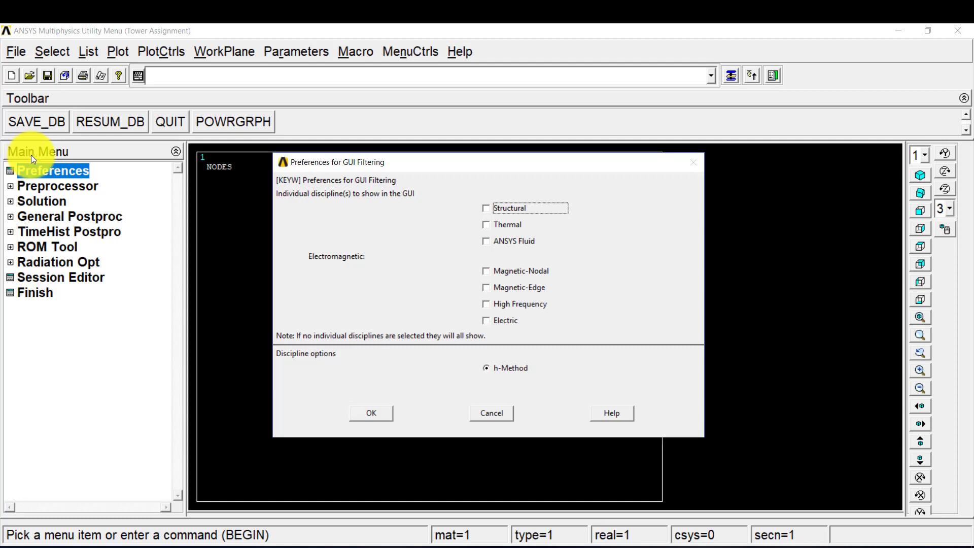
{"action": "left_click", "coordinate": [485, 210]}
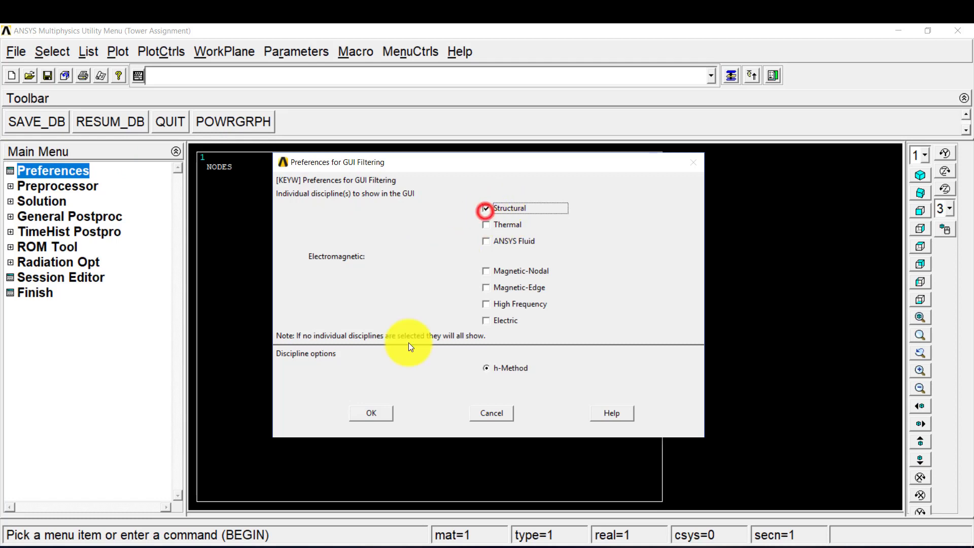
{"action": "left_click", "coordinate": [382, 416]}
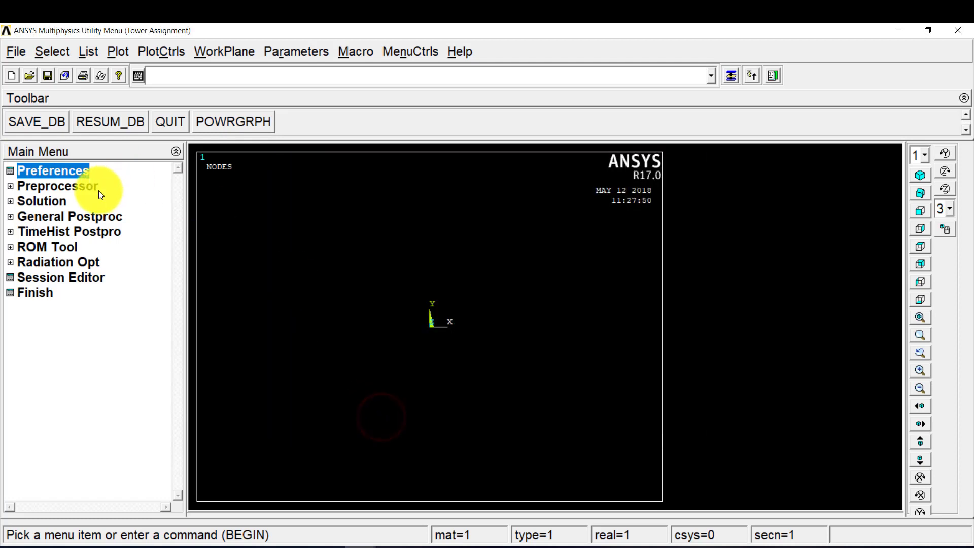
Add the solid brick element SOLID186 as element type 1.
{"action": "left_click", "coordinate": [61, 188]}
{"action": "left_click", "coordinate": [59, 201]}
{"action": "left_click", "coordinate": [64, 212]}
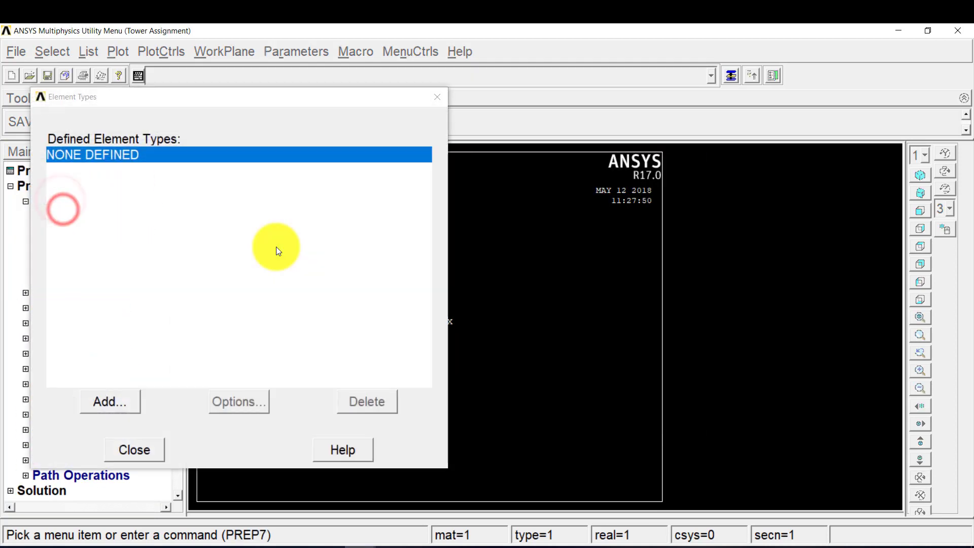
{"action": "left_click", "coordinate": [113, 404]}
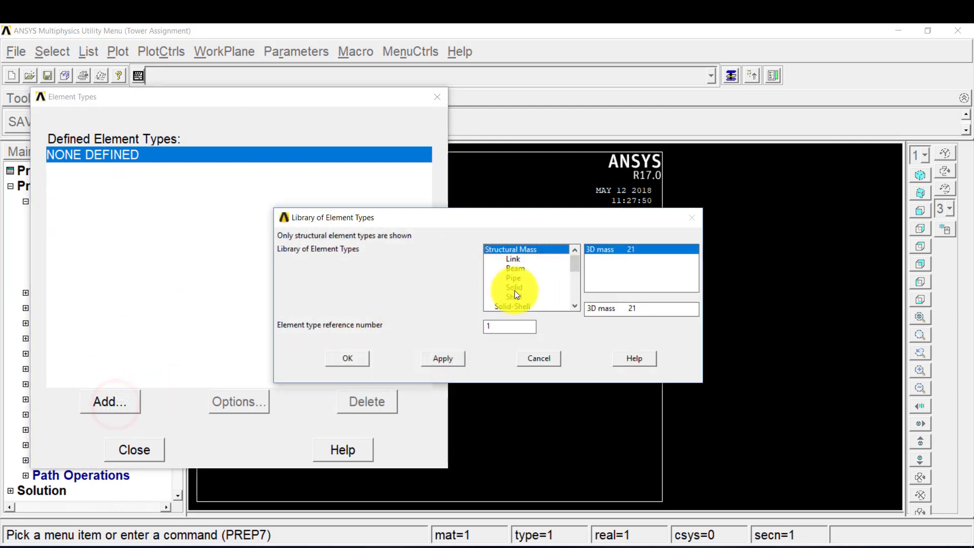
{"action": "left_click", "coordinate": [515, 288]}
{"action": "left_click", "coordinate": [622, 277]}
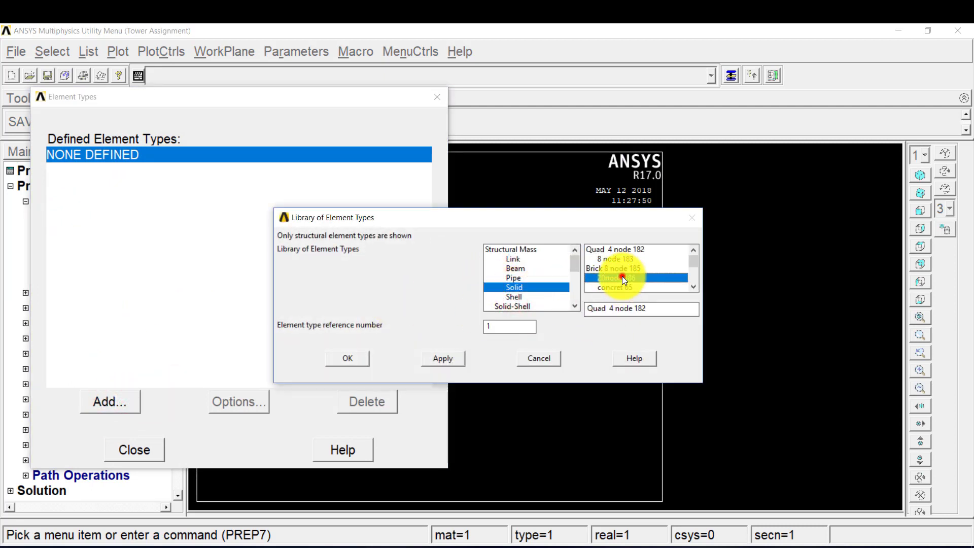
{"action": "left_click", "coordinate": [351, 355]}
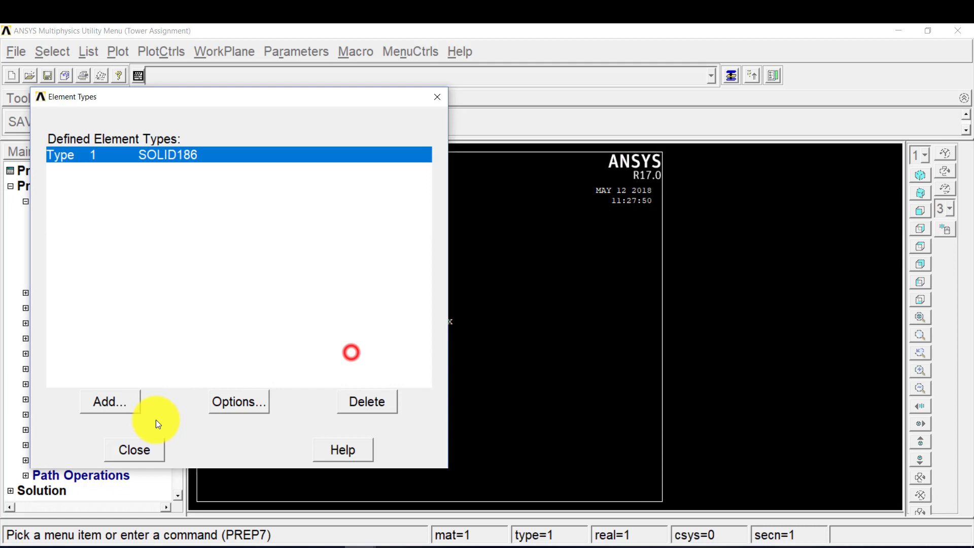
{"action": "left_click", "coordinate": [147, 450]}
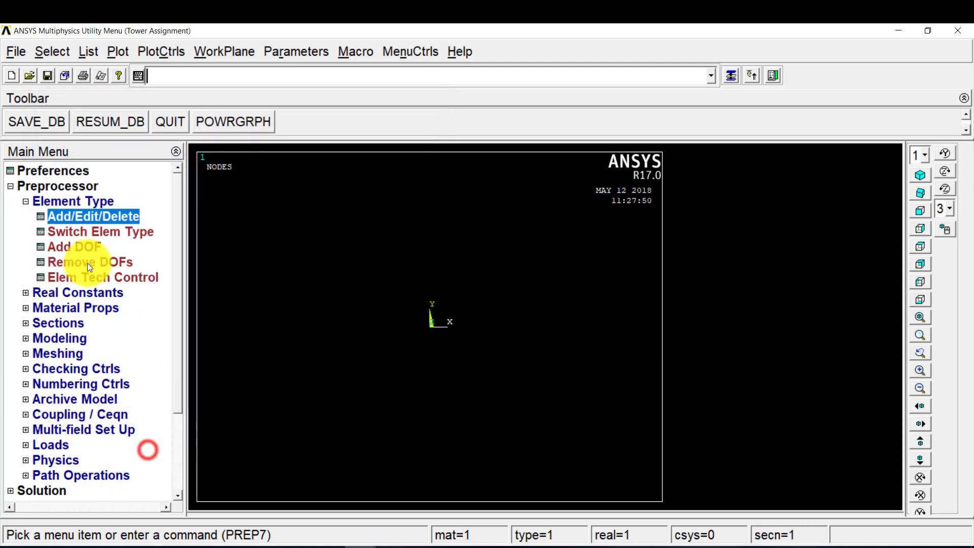
Define a linear elastic isotropic model for material 1 with EX 210e3 and PRXY 0.3.
{"action": "left_click", "coordinate": [77, 310]}
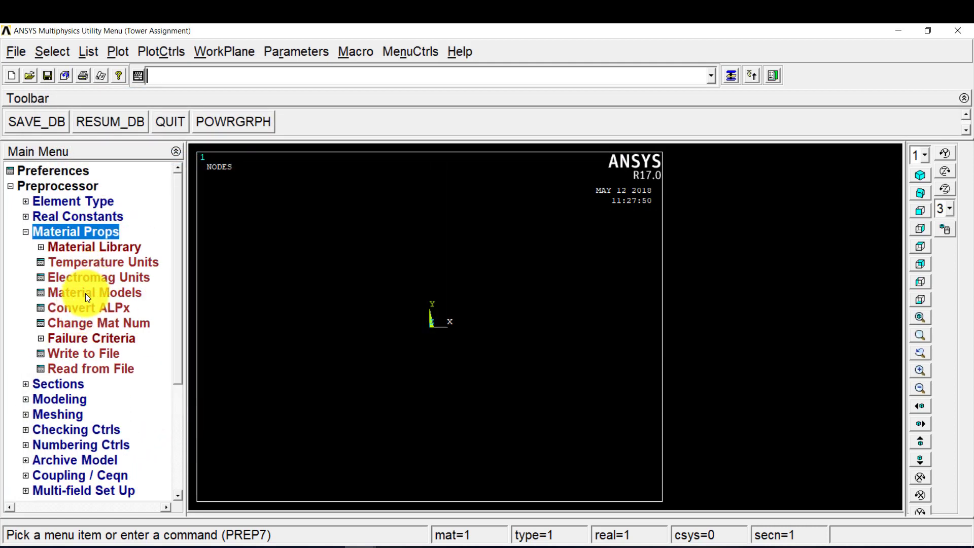
{"action": "double_click", "coordinate": [86, 294]}
{"action": "double_click", "coordinate": [495, 278]}
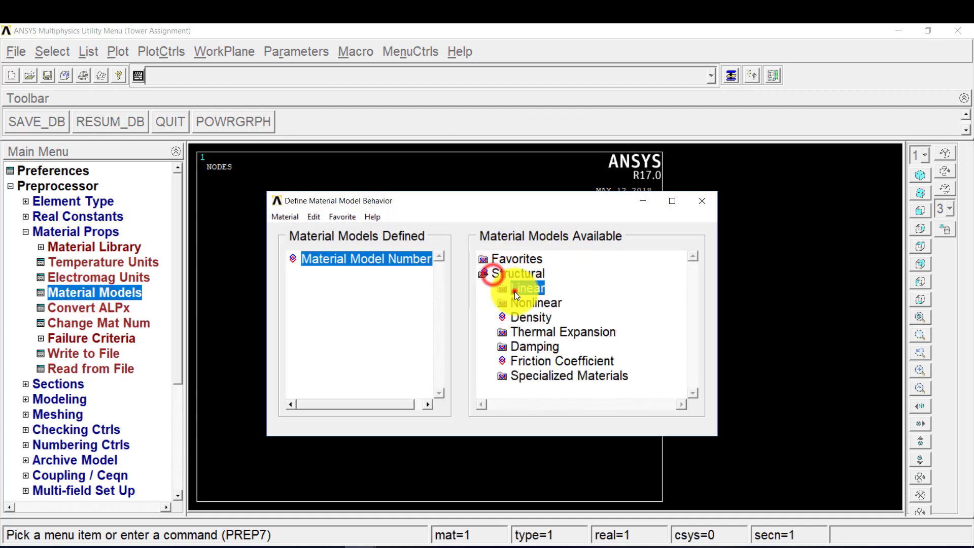
{"action": "double_click", "coordinate": [518, 289]}
{"action": "double_click", "coordinate": [533, 303]}
{"action": "double_click", "coordinate": [574, 321]}
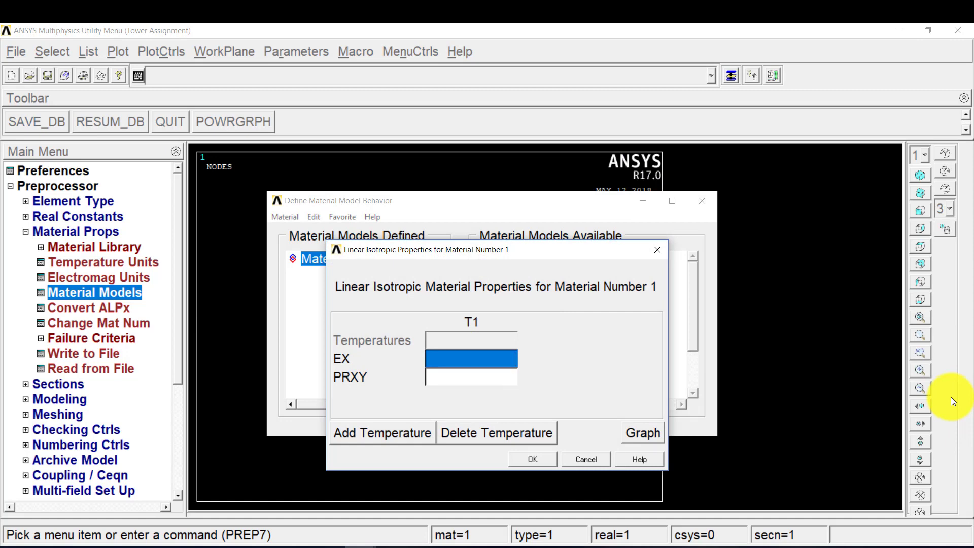
{"action": "type", "text": "21"}
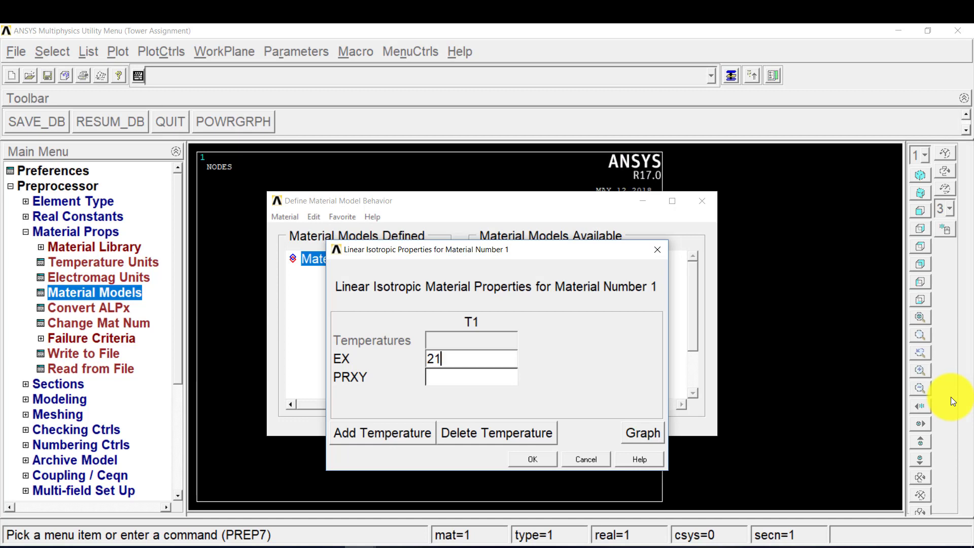
{"action": "type", "text": "0e3"}
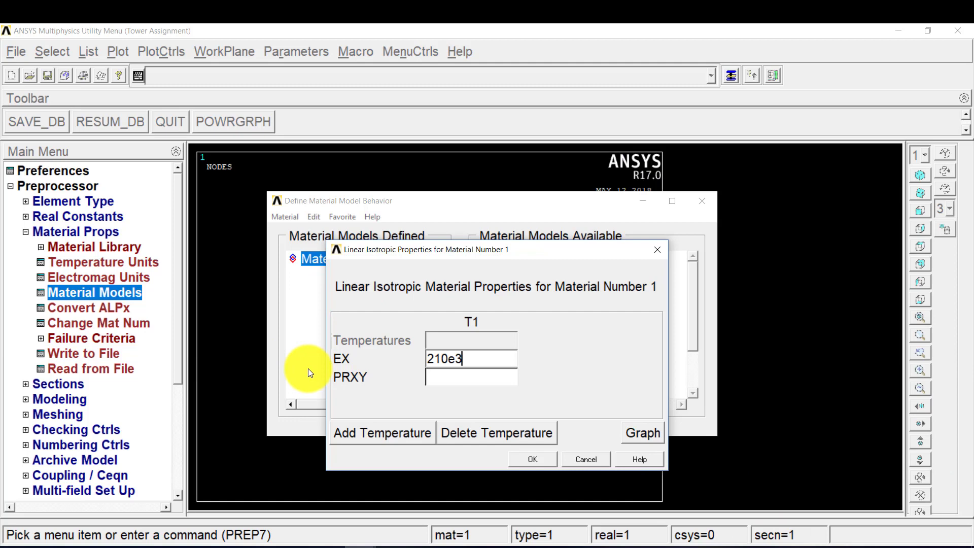
{"action": "left_click", "coordinate": [440, 378]}
{"action": "type", "text": "0.3"}
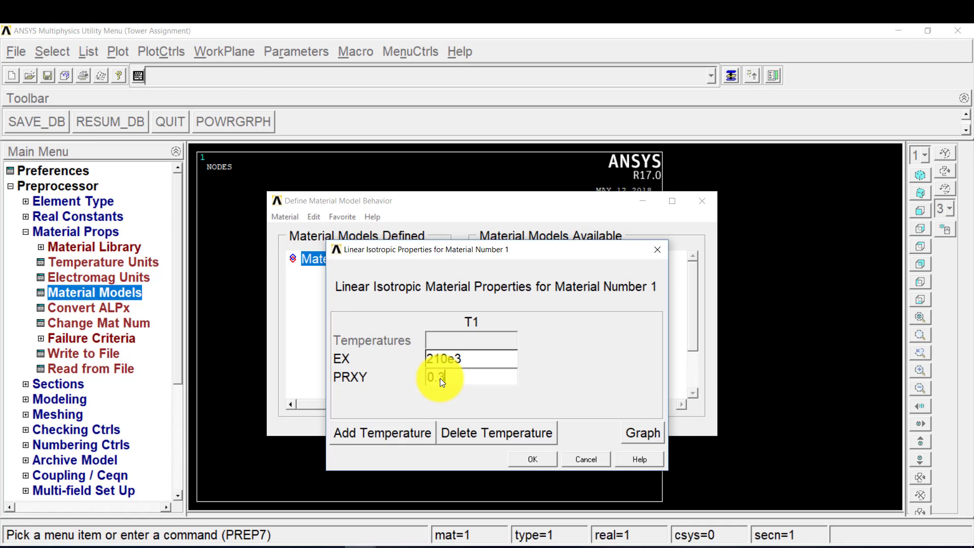
{"action": "left_click", "coordinate": [543, 460]}
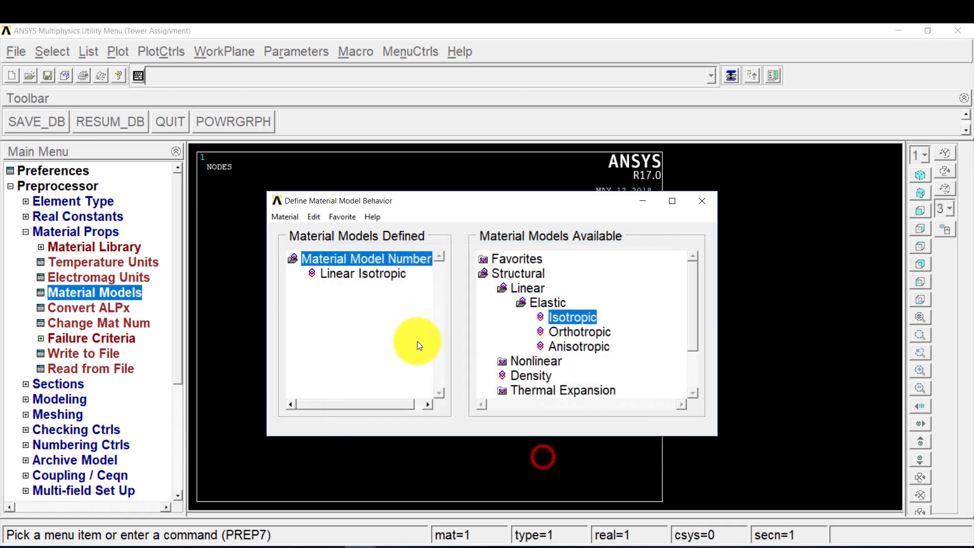
Set the density of material 1 to 8000e-9 and finish the material definition.
{"action": "double_click", "coordinate": [528, 376]}
{"action": "type", "text": "8"}
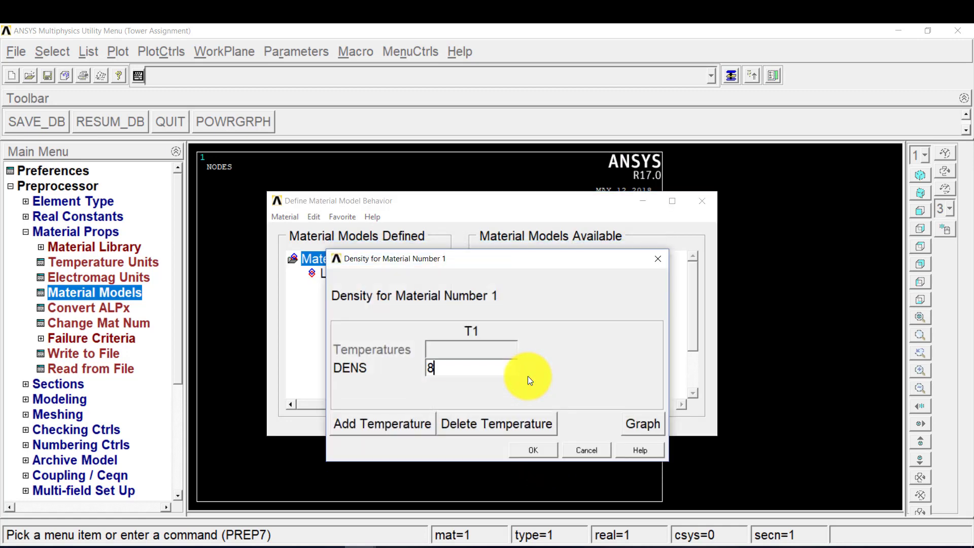
{"action": "type", "text": "000e+9"}
{"action": "key", "text": "BackSpace"}
{"action": "key", "text": "BackSpace"}
{"action": "type", "text": "-9"}
{"action": "left_click", "coordinate": [533, 450]}
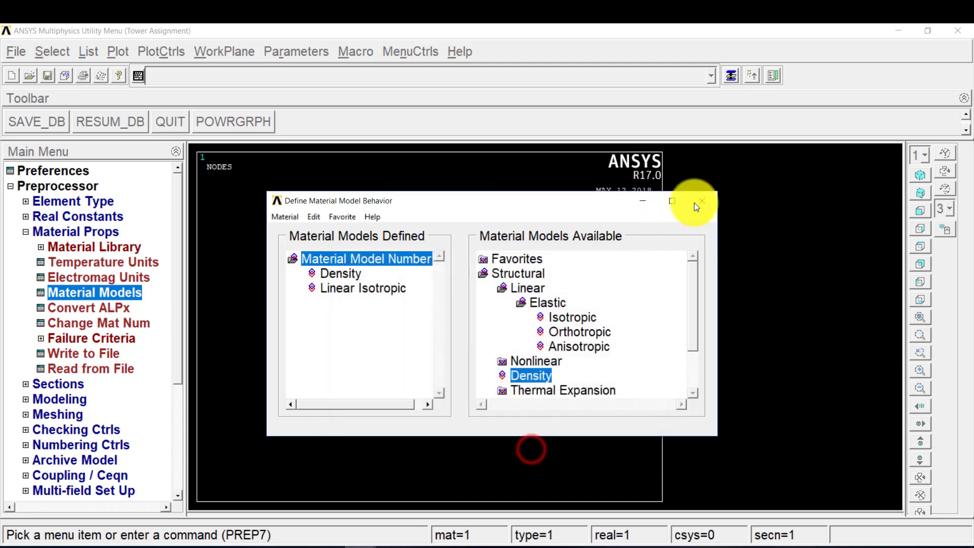
{"action": "left_click", "coordinate": [699, 201]}
Start a block volume by two corners and Z, with its first corner at WP X 0 and WP Y 0.
{"action": "left_click", "coordinate": [31, 232]}
{"action": "left_click", "coordinate": [48, 247]}
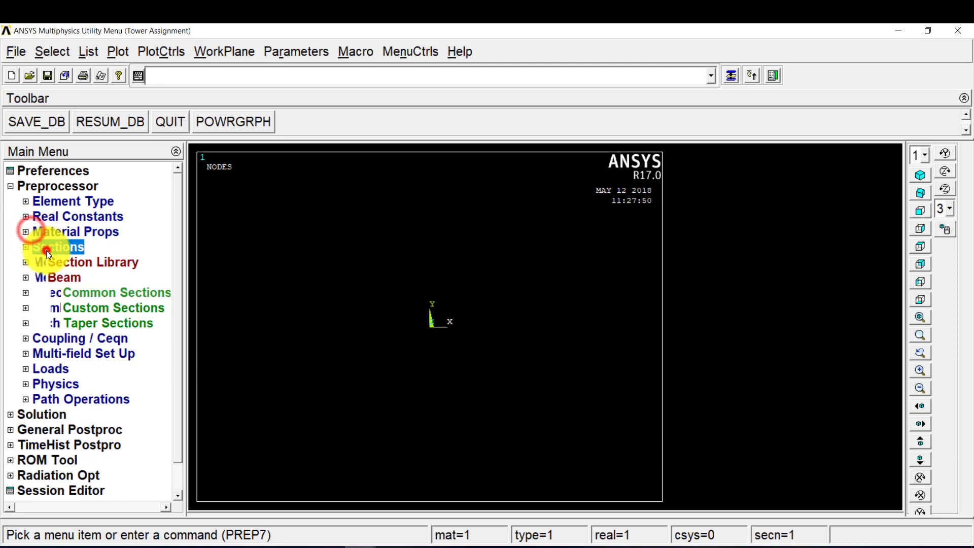
{"action": "left_click", "coordinate": [48, 247]}
{"action": "left_click", "coordinate": [60, 261]}
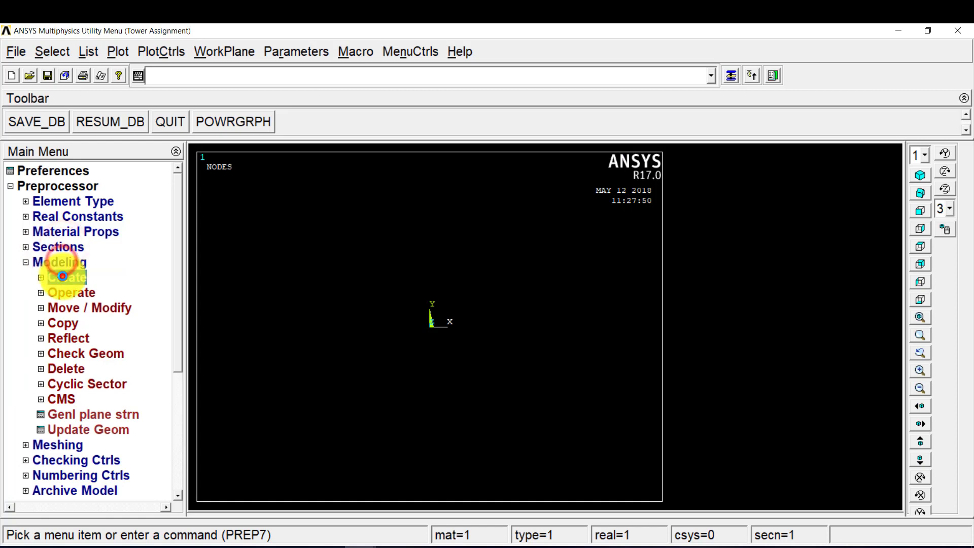
{"action": "left_click", "coordinate": [65, 277]}
{"action": "left_click", "coordinate": [85, 339]}
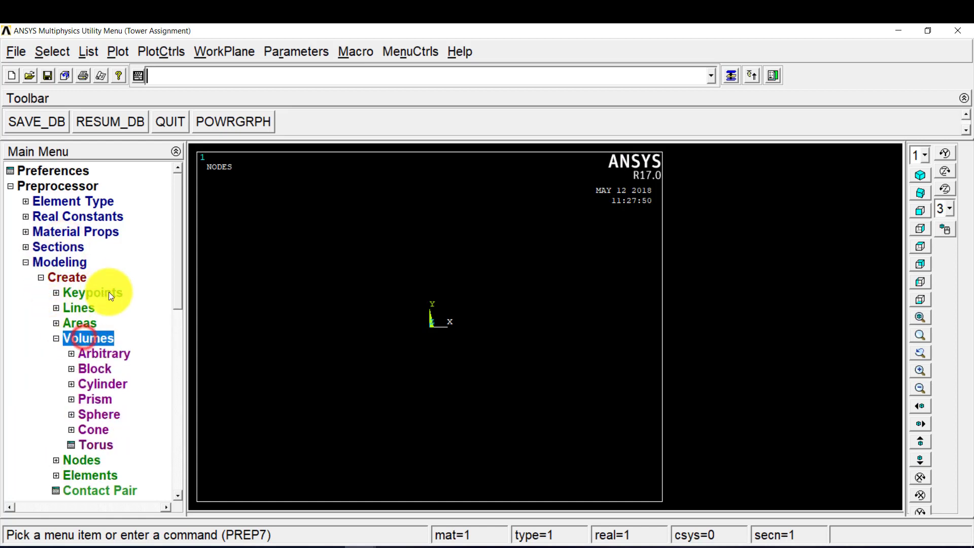
{"action": "left_click", "coordinate": [99, 367]}
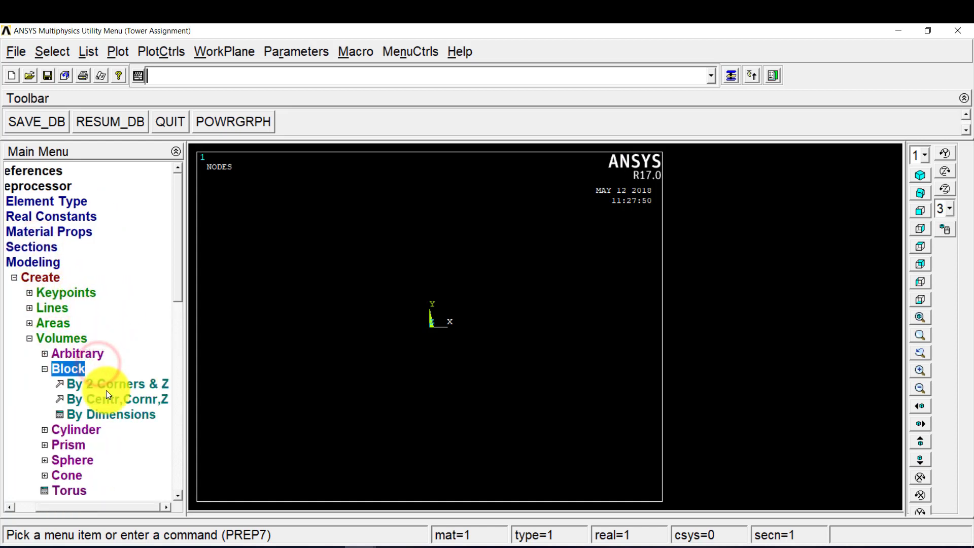
{"action": "left_click", "coordinate": [106, 391]}
{"action": "left_click_drag", "start_coordinate": [98, 279], "coordinate": [528, 45]}
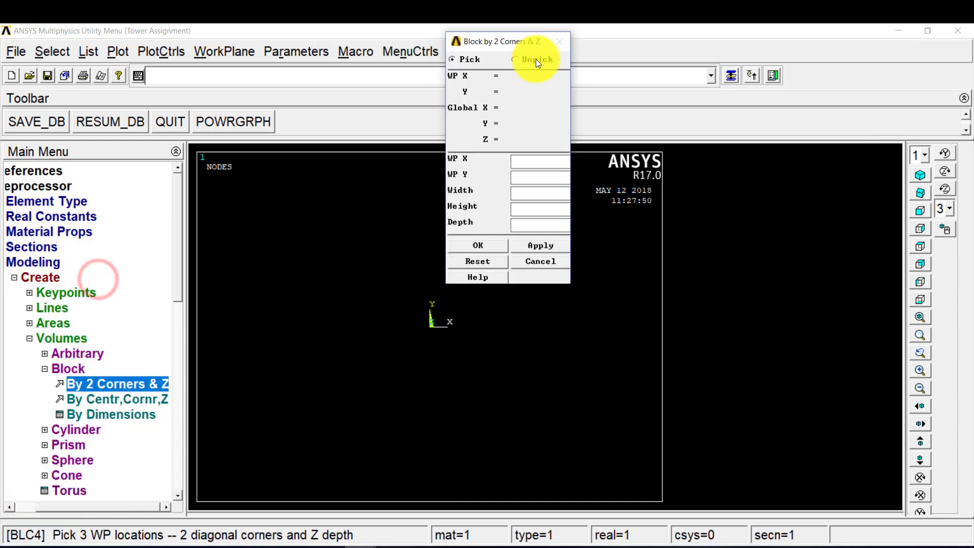
{"action": "type", "text": "0"}
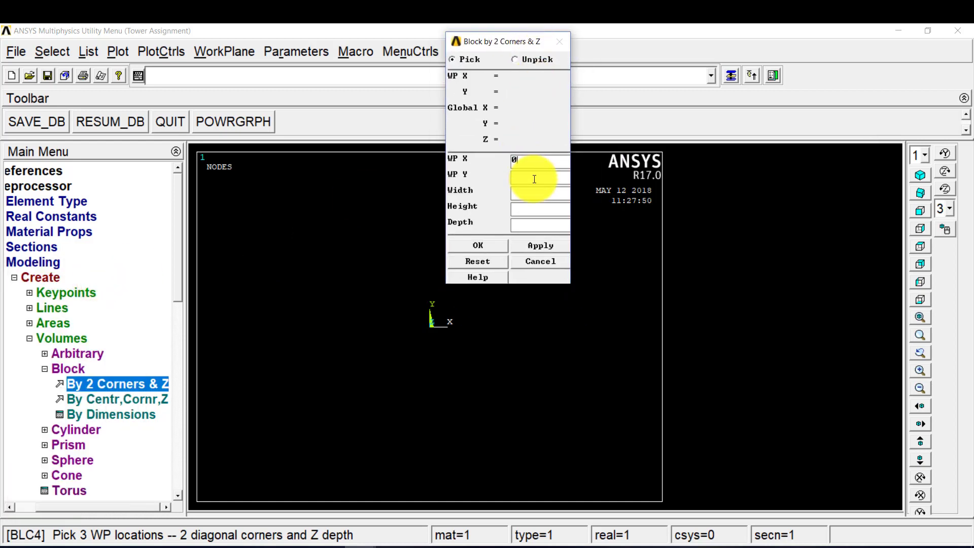
{"action": "left_click", "coordinate": [529, 175]}
{"action": "type", "text": "0"}
Create the block with width 25, height 25 and depth 500, and show it in isometric view.
{"action": "left_click", "coordinate": [528, 193]}
{"action": "type", "text": "0"}
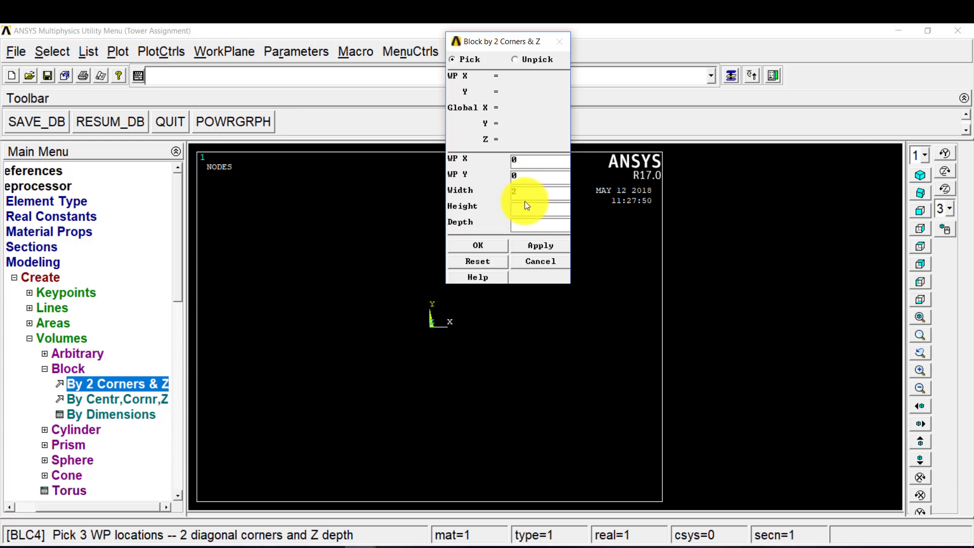
{"action": "type", "text": "5"}
{"action": "left_click", "coordinate": [528, 207]}
{"action": "type", "text": "2"}
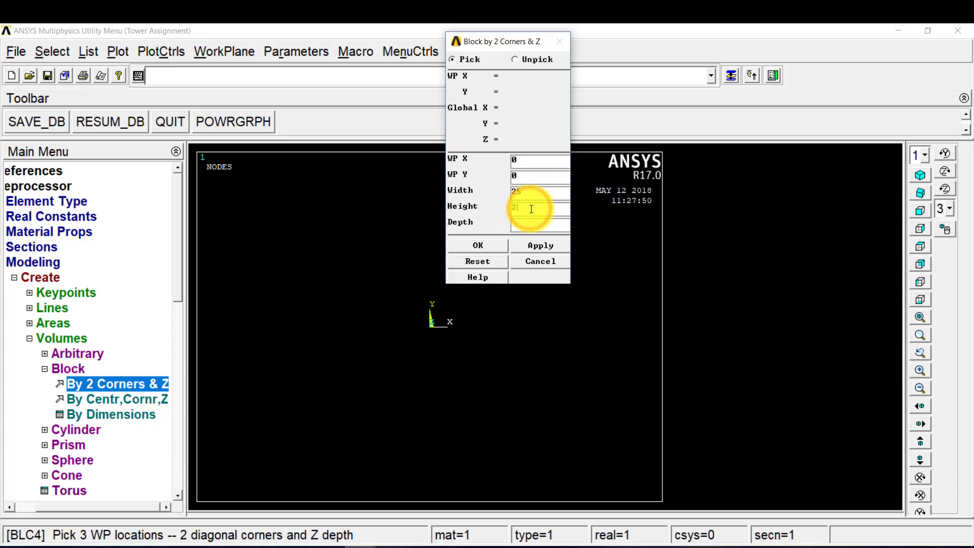
{"action": "type", "text": "5"}
{"action": "left_click", "coordinate": [535, 223]}
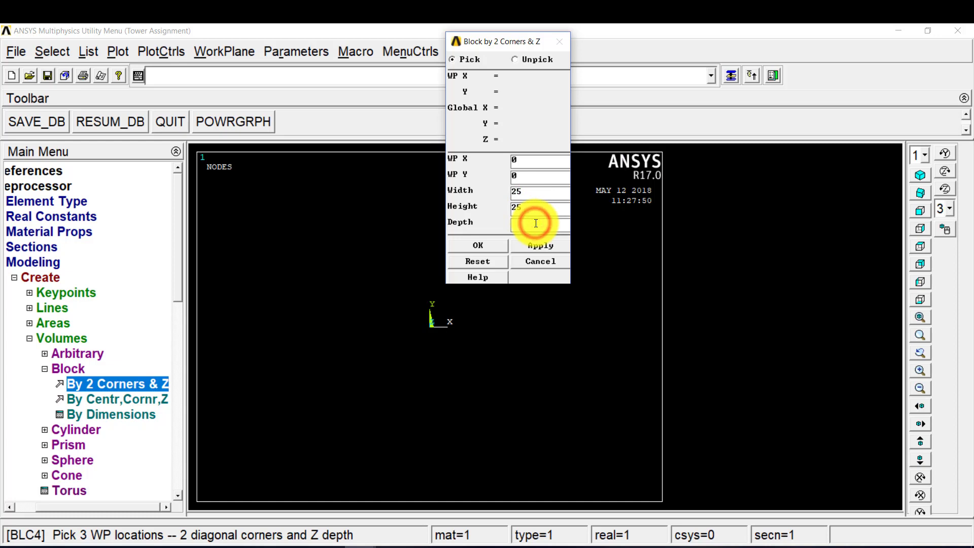
{"action": "type", "text": "500"}
{"action": "left_click", "coordinate": [486, 245]}
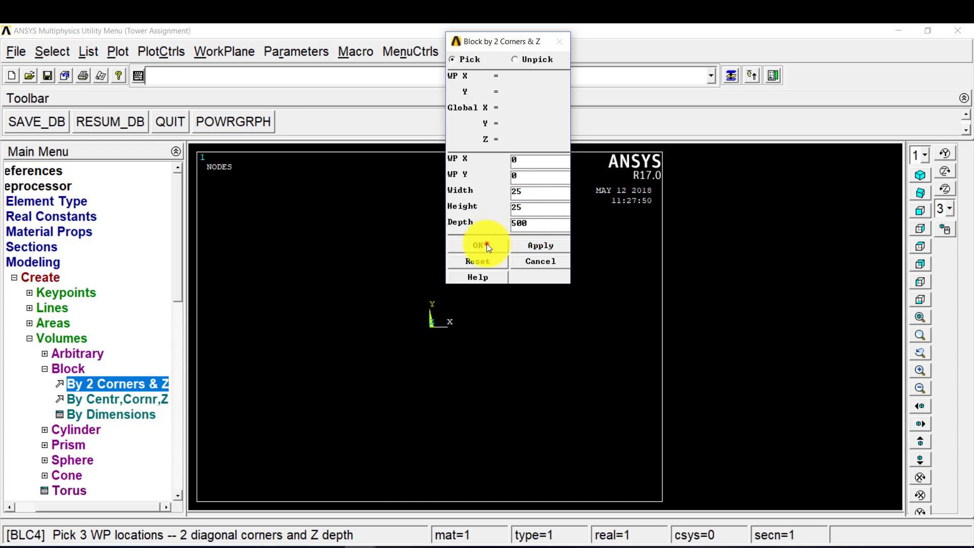
{"action": "left_click", "coordinate": [918, 177]}
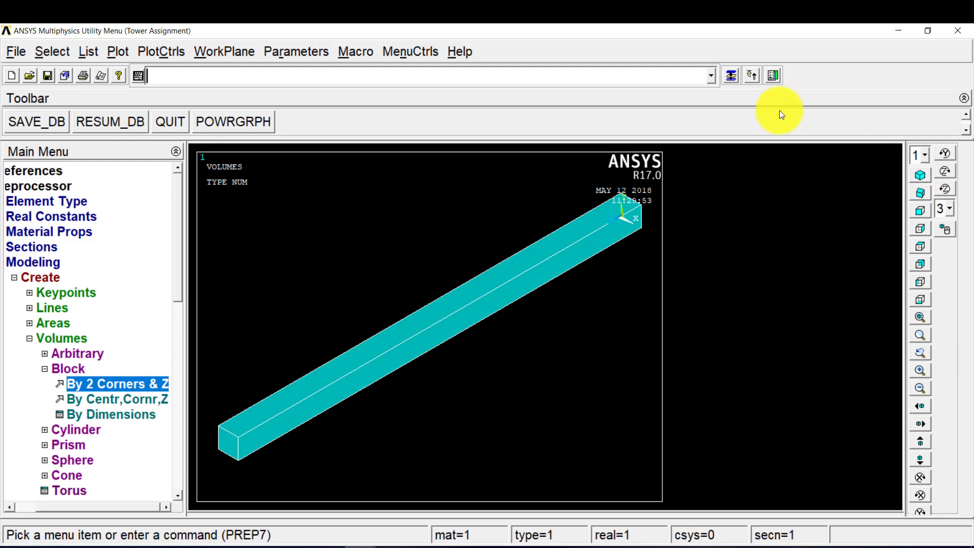
Mesh the block volume with a free volume mesh.
{"action": "left_click", "coordinate": [31, 261]}
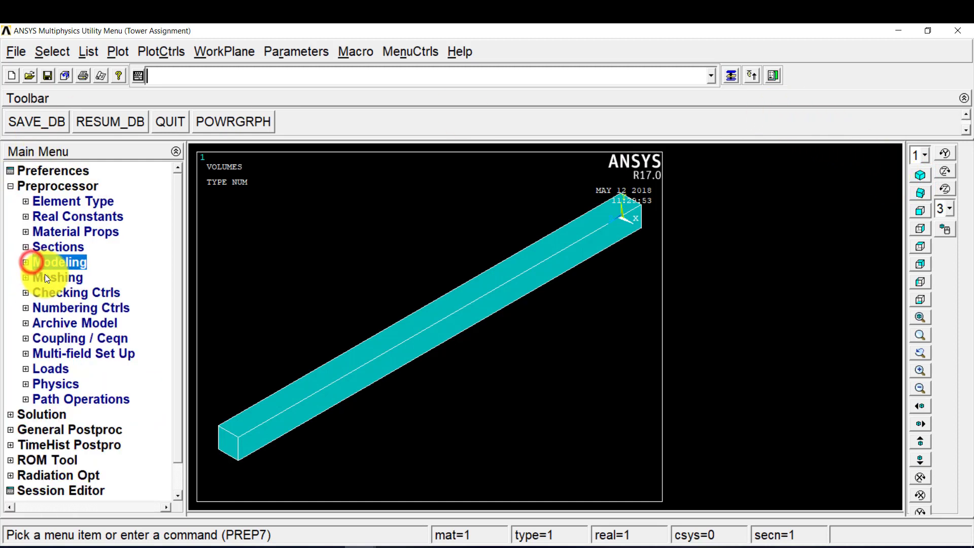
{"action": "left_click", "coordinate": [44, 275]}
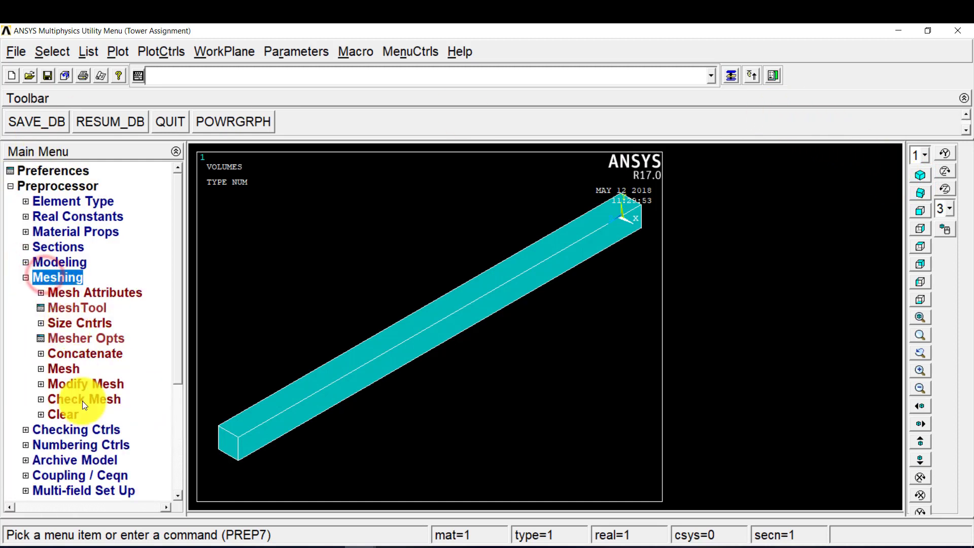
{"action": "left_click", "coordinate": [71, 372]}
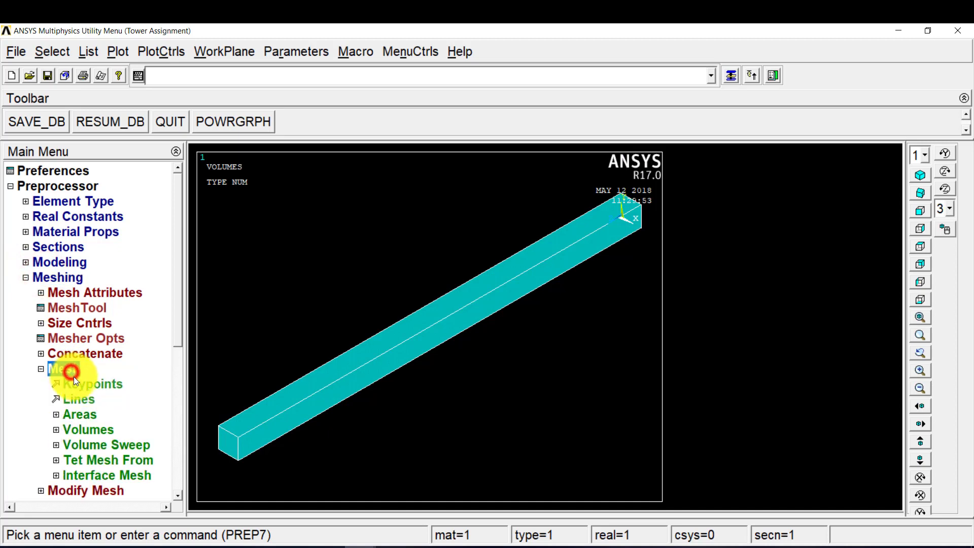
{"action": "left_click", "coordinate": [84, 435]}
{"action": "left_click", "coordinate": [99, 447]}
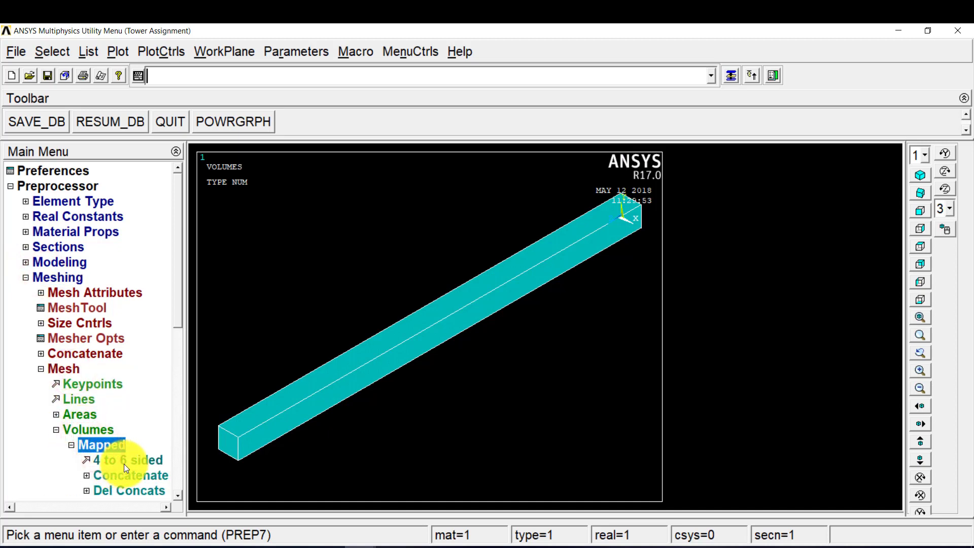
{"action": "left_click", "coordinate": [72, 444]}
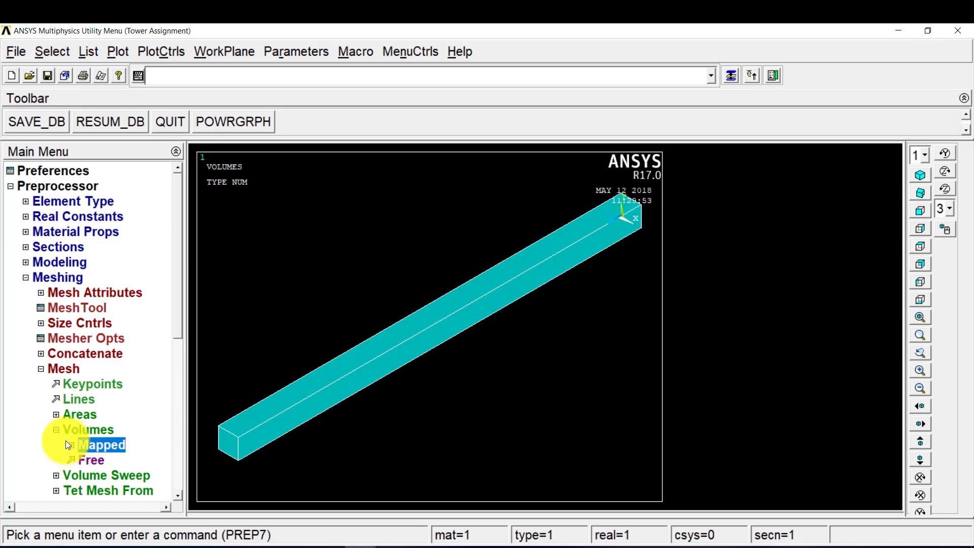
{"action": "left_click", "coordinate": [91, 460]}
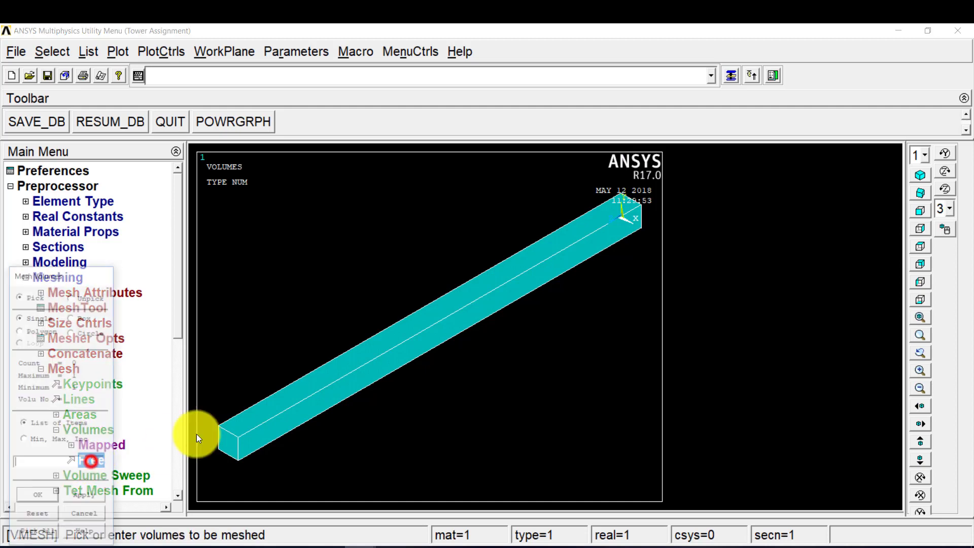
{"action": "left_click", "coordinate": [438, 337]}
{"action": "left_click", "coordinate": [53, 498]}
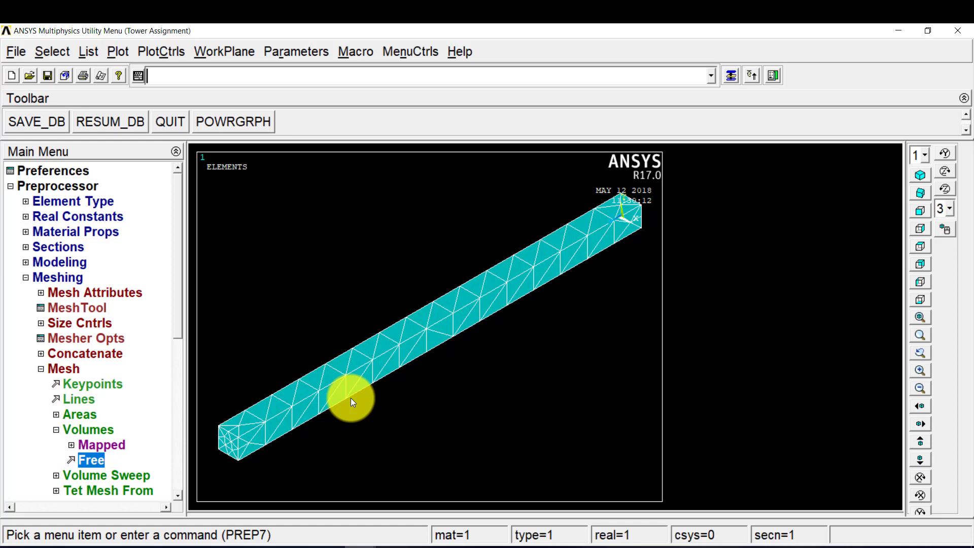
Review the defined element type and the structural solid elements offered in the element library, without adding another type.
{"action": "left_click", "coordinate": [88, 200]}
{"action": "left_click", "coordinate": [101, 216]}
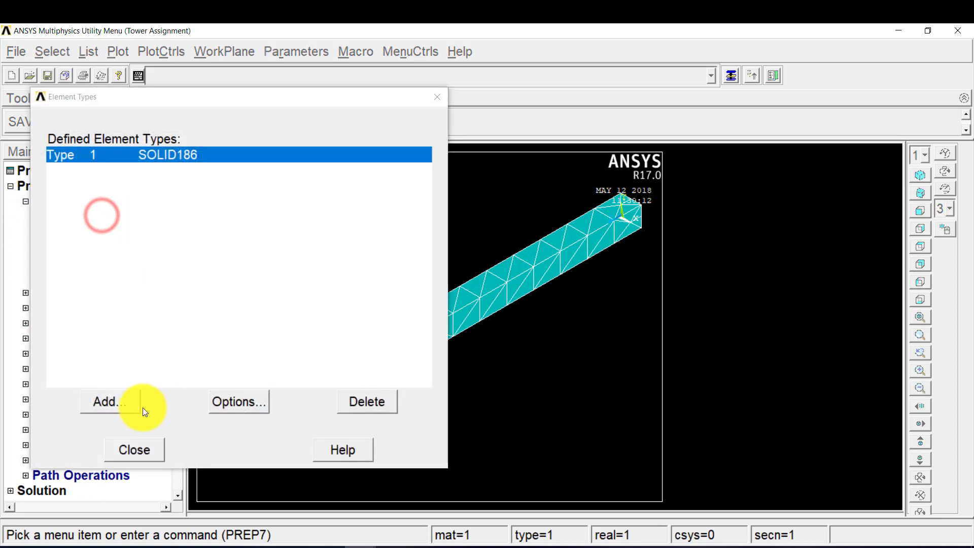
{"action": "left_click", "coordinate": [139, 402]}
{"action": "left_click_drag", "start_coordinate": [707, 166], "coordinate": [792, 110]}
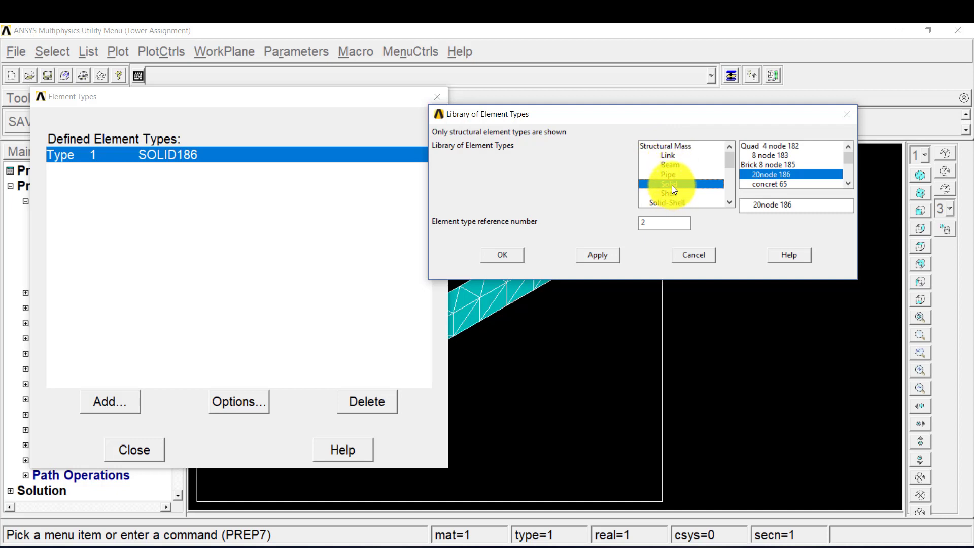
{"action": "left_click", "coordinate": [699, 249]}
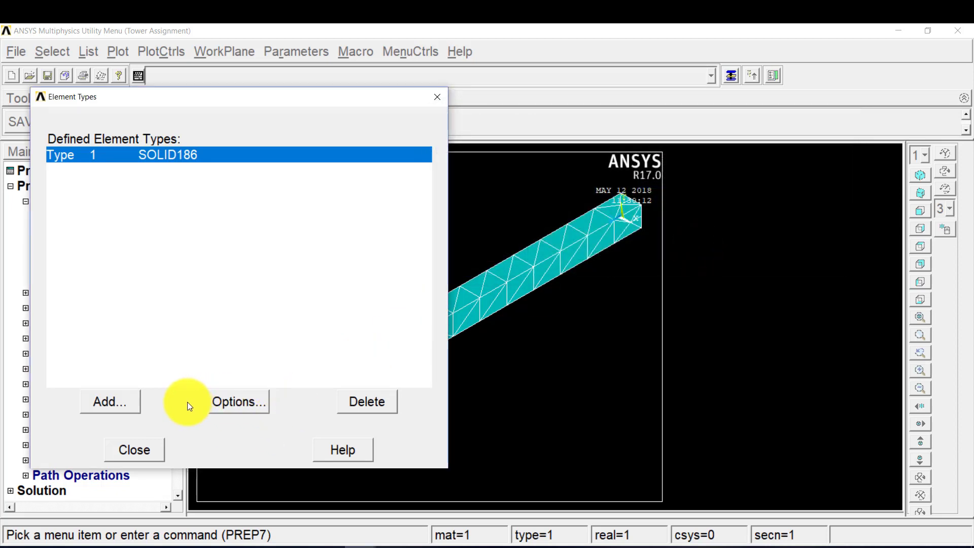
{"action": "left_click", "coordinate": [126, 449]}
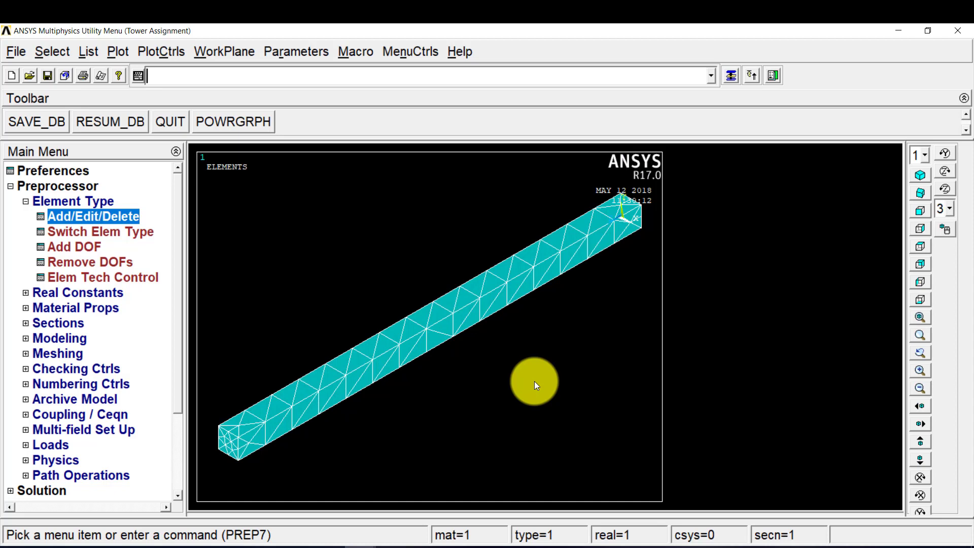
Remesh the block volume with a mapped 4 to 6 sided mesh, replacing its existing mesh.
{"action": "left_click", "coordinate": [73, 352]}
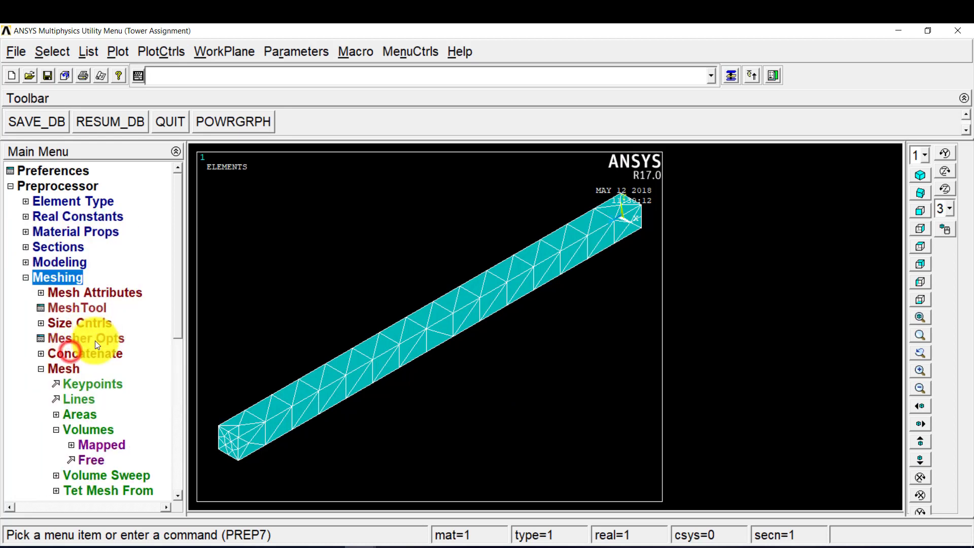
{"action": "left_click", "coordinate": [93, 446]}
{"action": "left_click", "coordinate": [72, 446]}
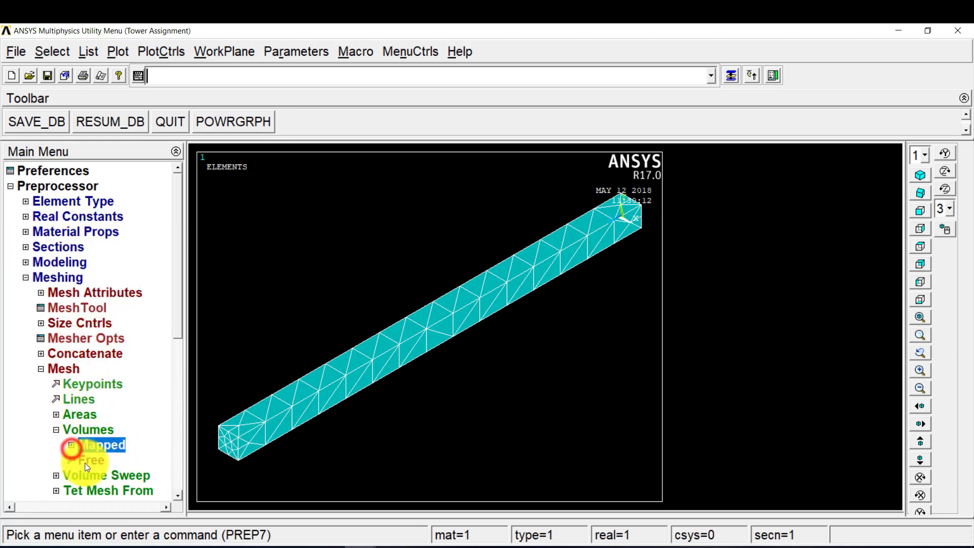
{"action": "left_click", "coordinate": [96, 447]}
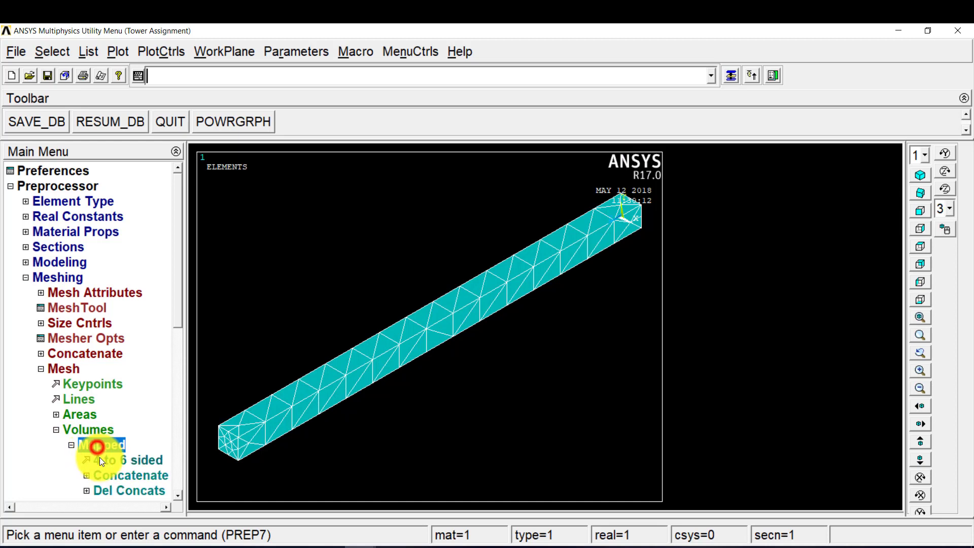
{"action": "left_click", "coordinate": [111, 461]}
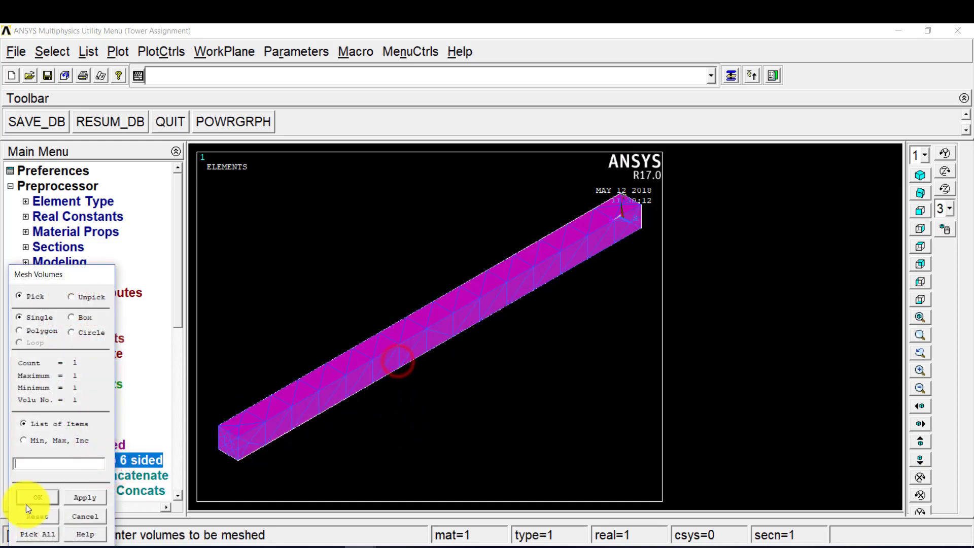
{"action": "left_click", "coordinate": [41, 499]}
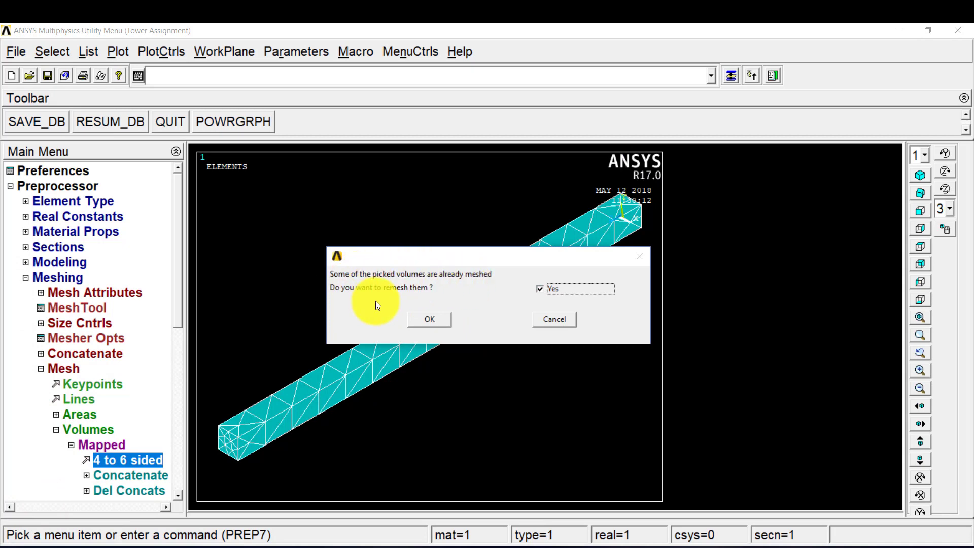
{"action": "left_click", "coordinate": [434, 322]}
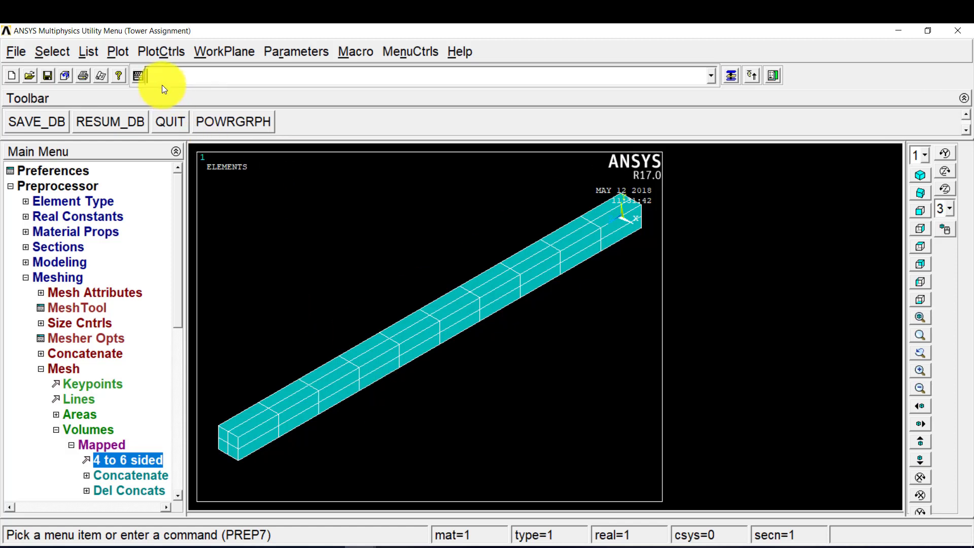
Plot the block as lines in a slightly rotated view that separates its overlapping edges.
{"action": "left_click", "coordinate": [118, 52]}
{"action": "left_click", "coordinate": [133, 117]}
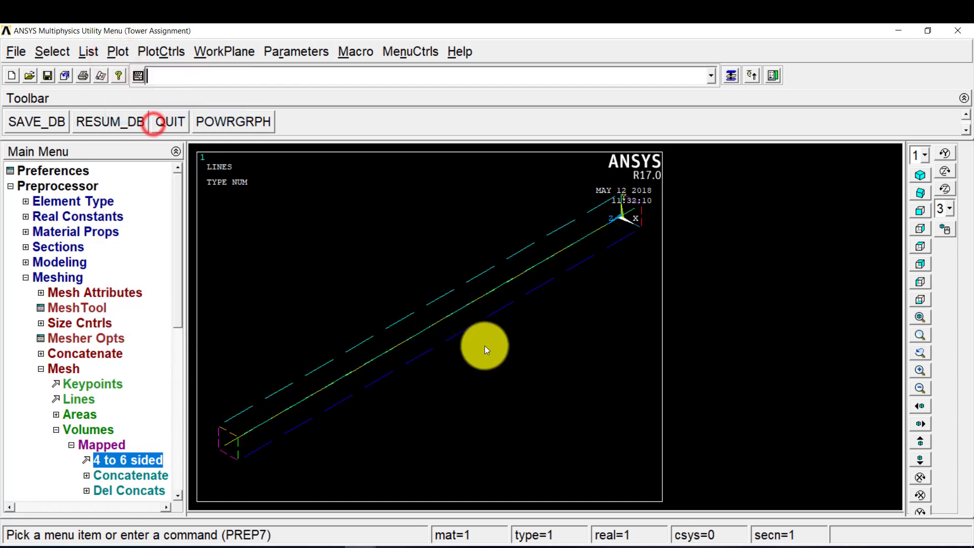
{"action": "mouse_move", "coordinate": [531, 327]}
{"action": "right_mouse_down", "text": "ctrl"}
{"action": "mouse_move", "coordinate": [583, 315]}
{"action": "mouse_move", "coordinate": [539, 331]}
{"action": "right_mouse_up", "text": "ctrl"}
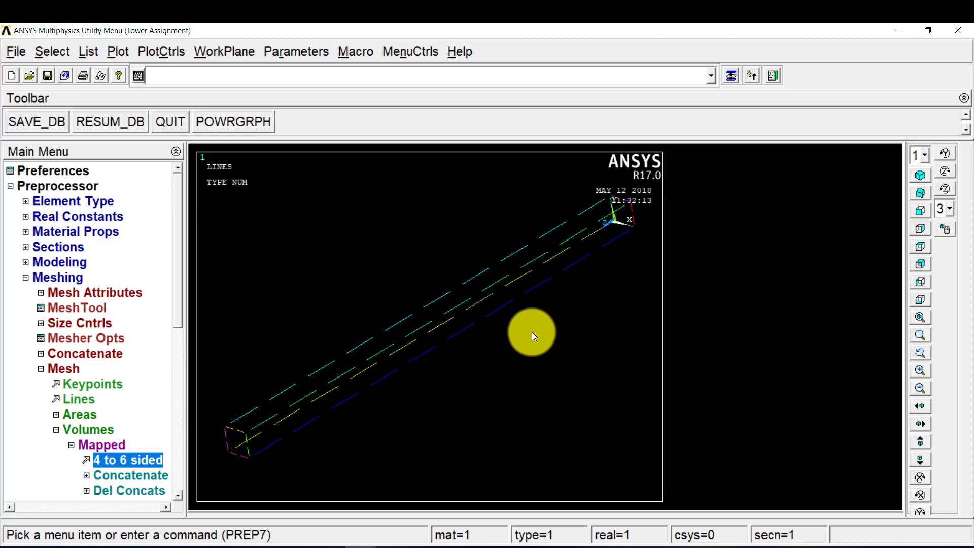
Set the manual element size on the block's four long edges to 20 element divisions.
{"action": "left_click", "coordinate": [77, 325]}
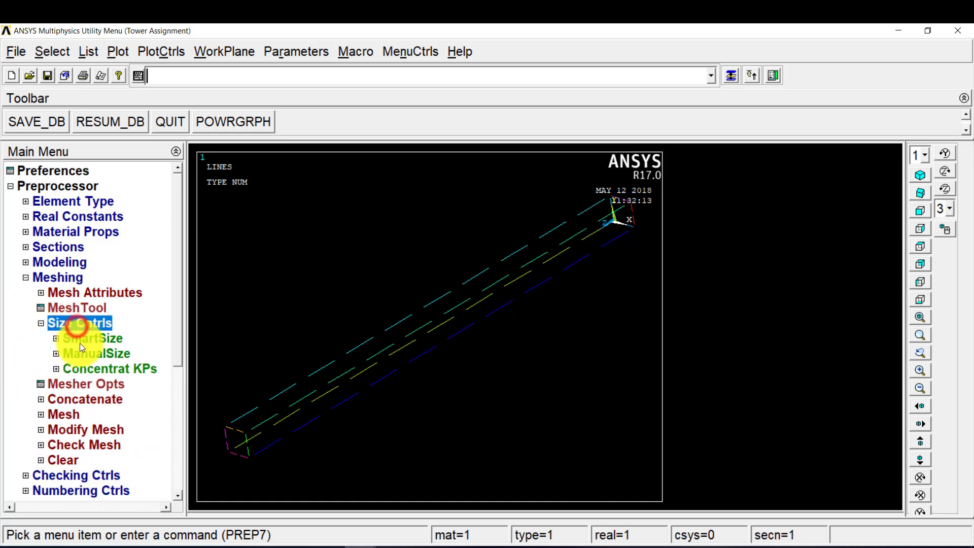
{"action": "left_click", "coordinate": [96, 354]}
{"action": "left_click", "coordinate": [87, 324]}
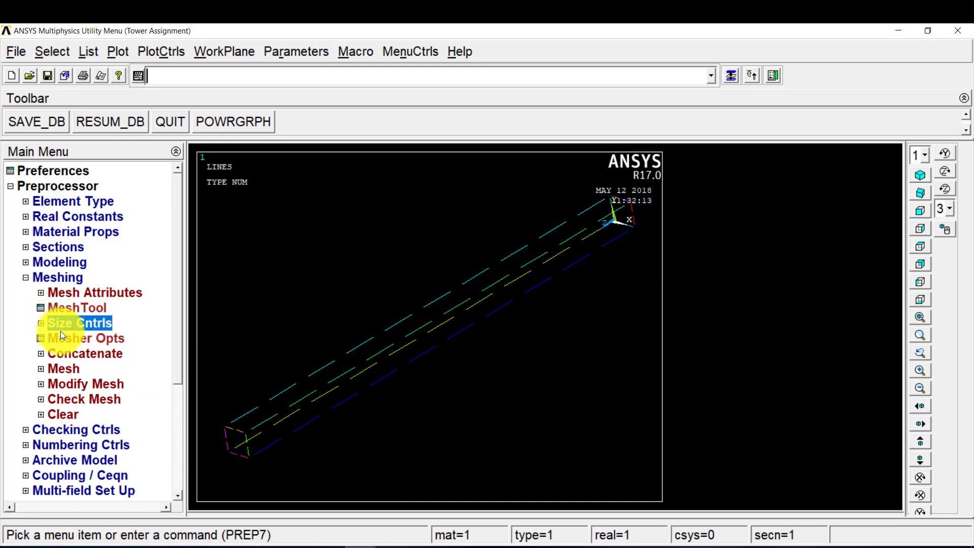
{"action": "left_click", "coordinate": [68, 325]}
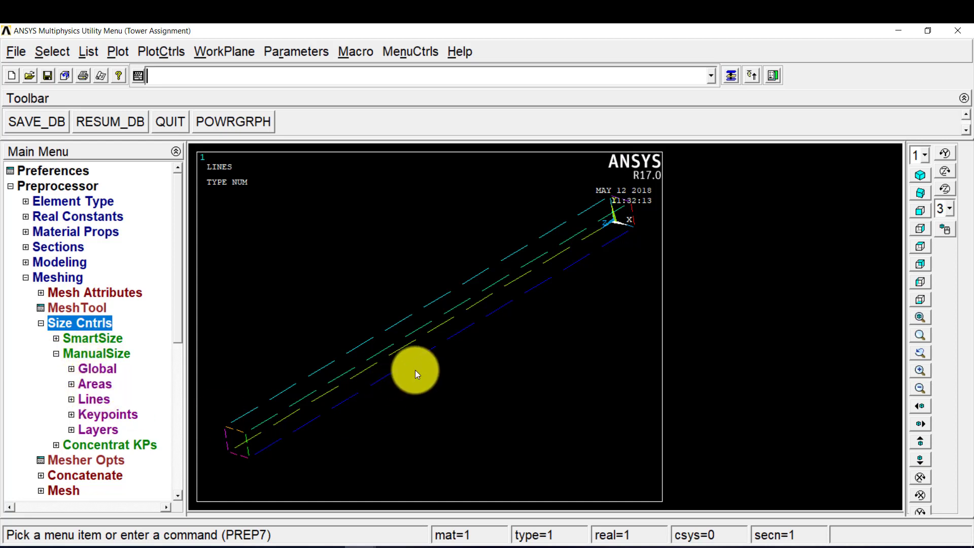
{"action": "left_click", "coordinate": [95, 399]}
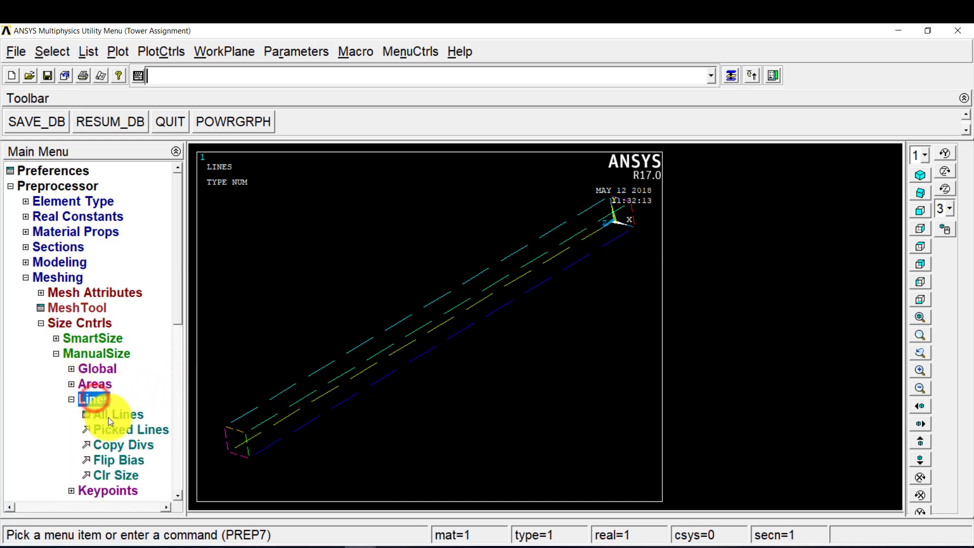
{"action": "left_click", "coordinate": [115, 431]}
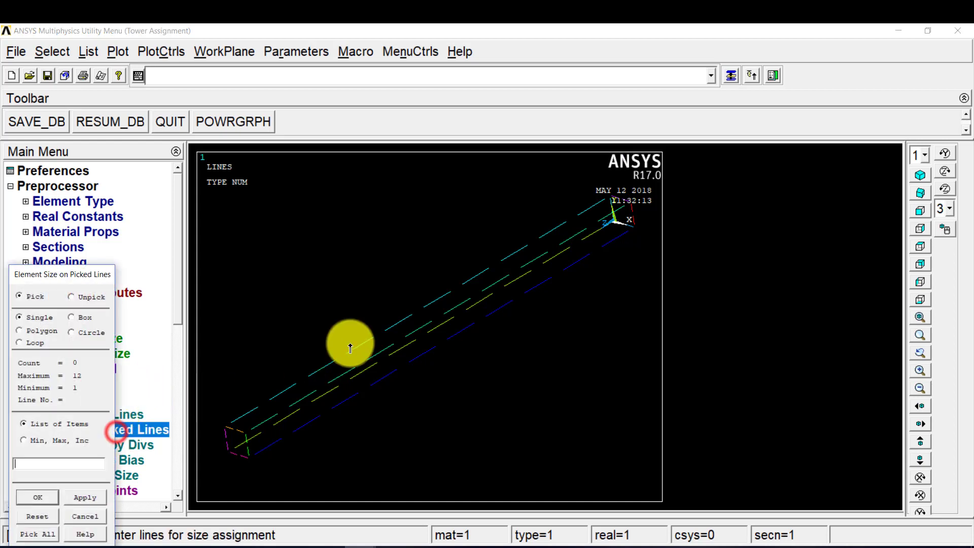
{"action": "left_click", "coordinate": [404, 300]}
{"action": "left_click", "coordinate": [441, 311]}
{"action": "left_click", "coordinate": [449, 322]}
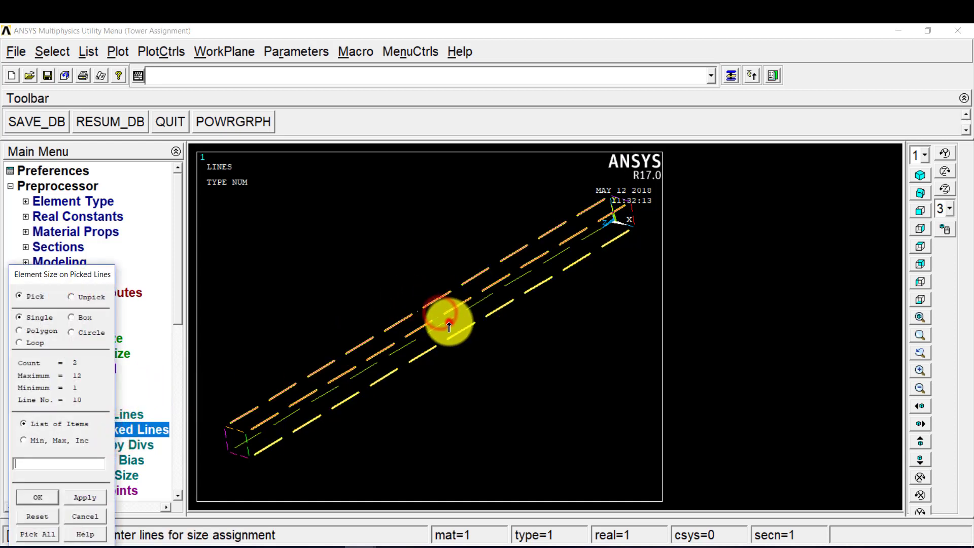
{"action": "left_click", "coordinate": [456, 341]}
{"action": "left_click", "coordinate": [37, 497]}
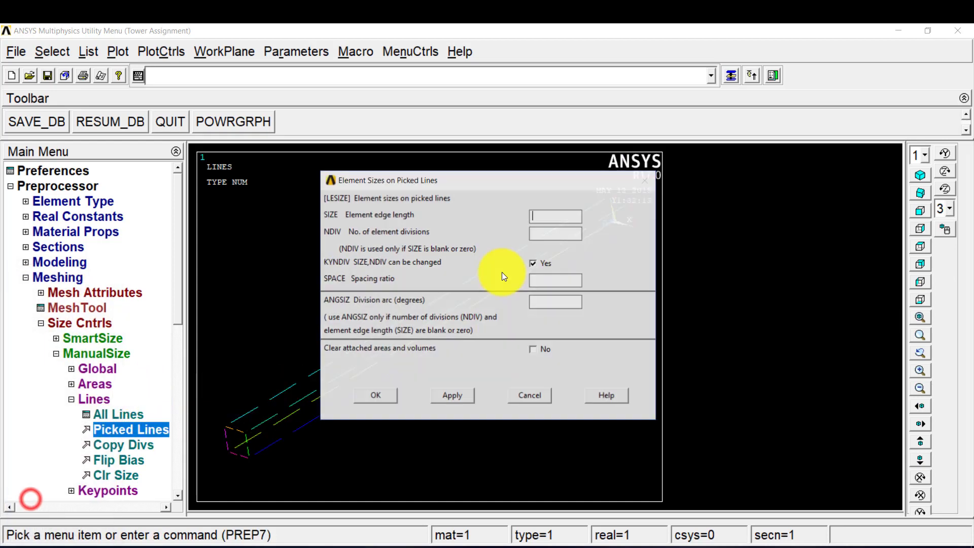
{"action": "left_click", "coordinate": [542, 234]}
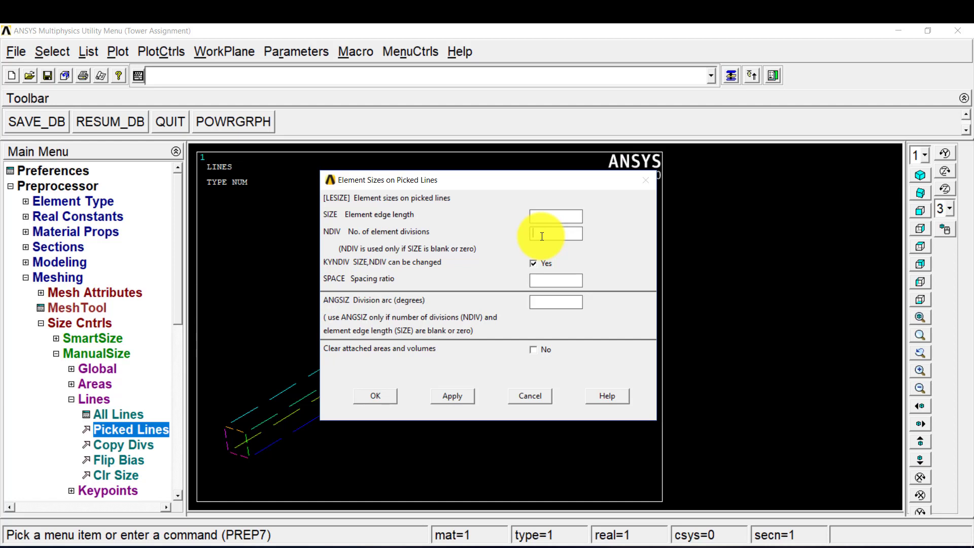
{"action": "type", "text": "20"}
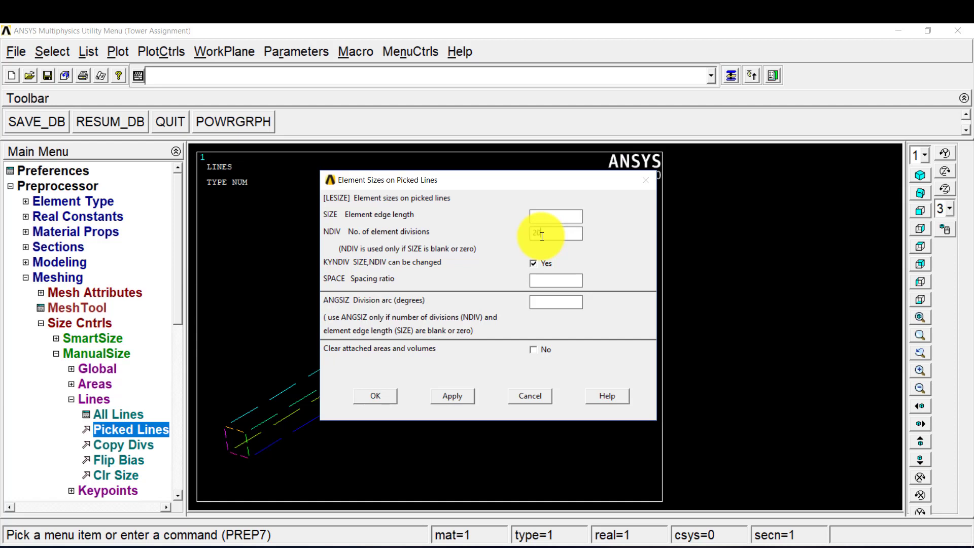
{"action": "left_click", "coordinate": [382, 398]}
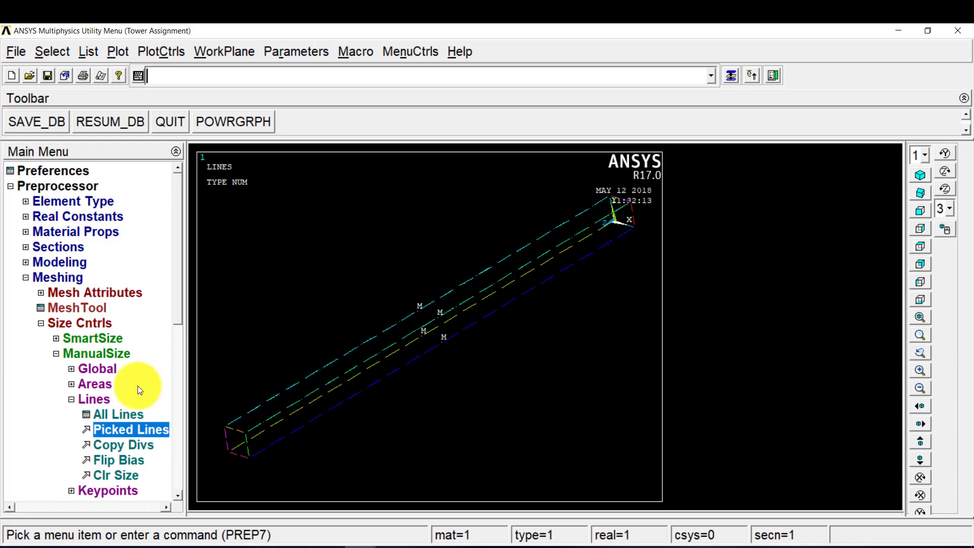
Set the manual element size on the eight short edges of both end faces to 3 element divisions.
{"action": "left_click", "coordinate": [159, 431]}
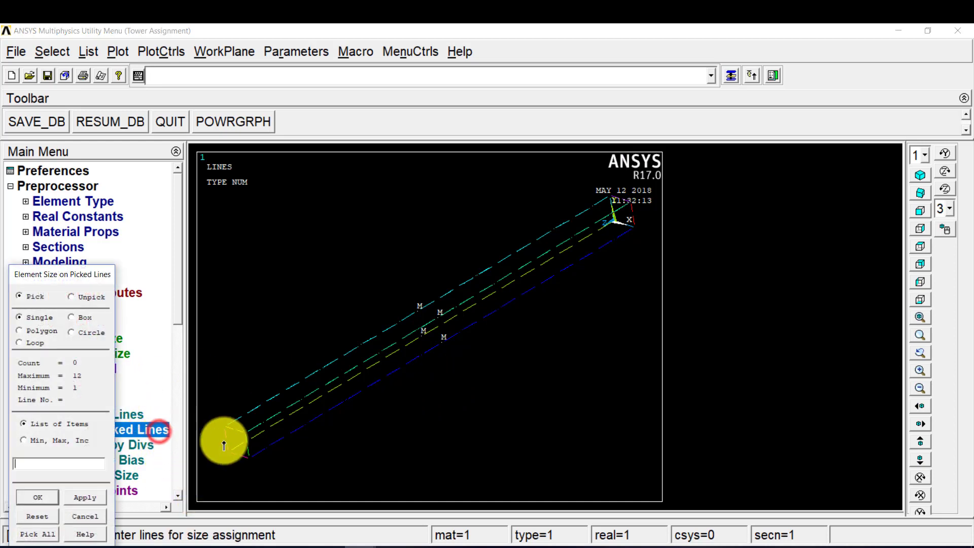
{"action": "left_click", "coordinate": [232, 428]}
{"action": "left_click", "coordinate": [245, 455]}
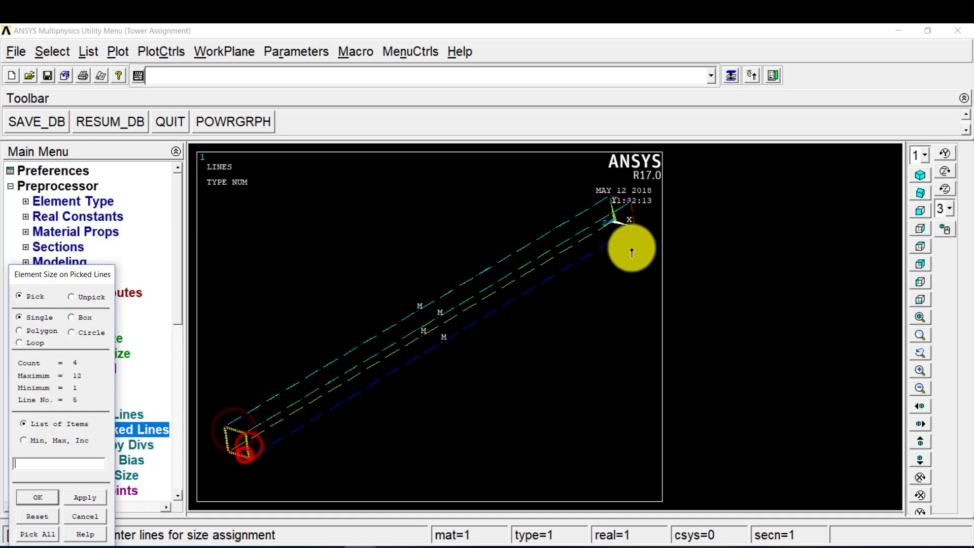
{"action": "left_click", "coordinate": [627, 201]}
{"action": "left_click", "coordinate": [610, 209]}
{"action": "left_click", "coordinate": [623, 221]}
{"action": "left_click", "coordinate": [631, 217]}
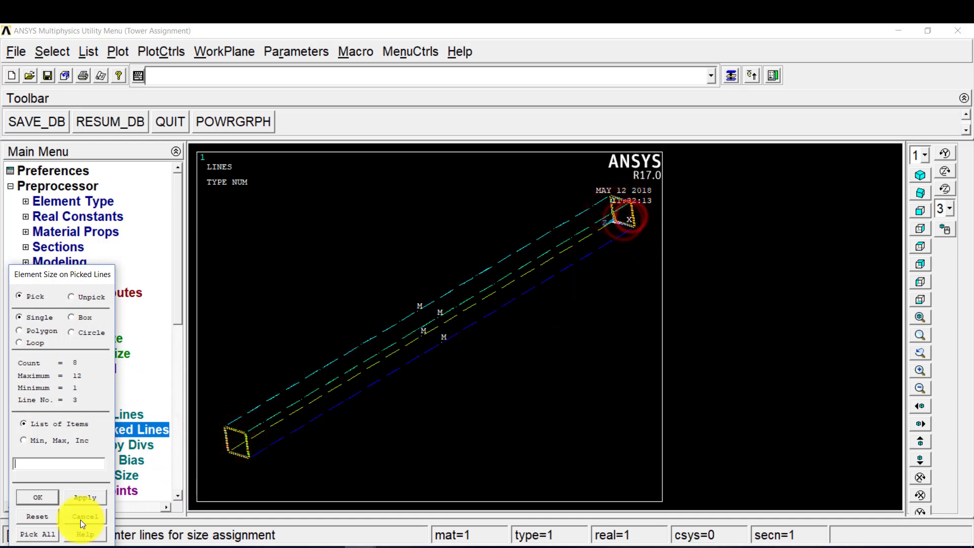
{"action": "left_click", "coordinate": [45, 497]}
{"action": "left_click", "coordinate": [549, 232]}
{"action": "type", "text": "20"}
{"action": "key", "text": "BackSpace"}
{"action": "key", "text": "BackSpace"}
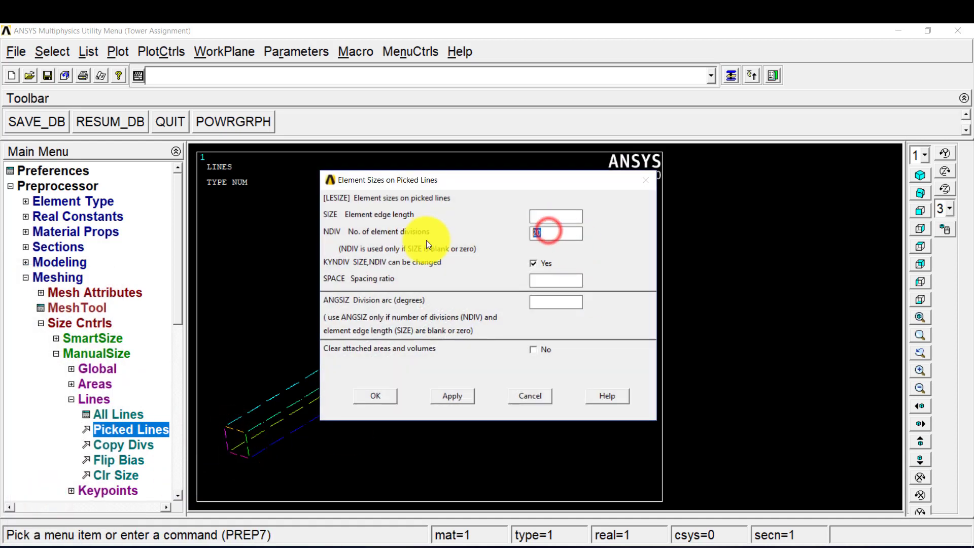
{"action": "type", "text": "3"}
{"action": "left_click", "coordinate": [376, 396]}
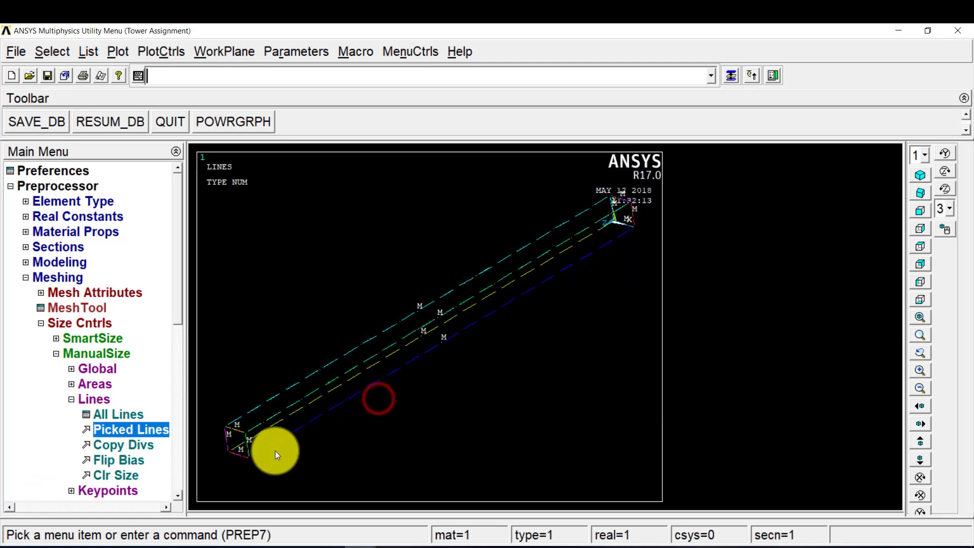
{"action": "left_click", "coordinate": [96, 324]}
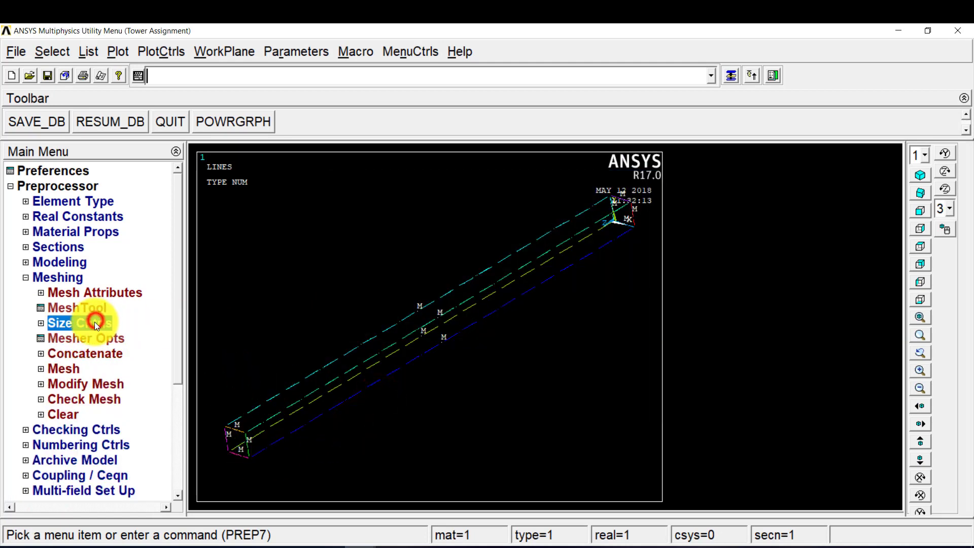
Remesh the already meshed block volume with a 4 to 6 sided mapped mesh that uses the new edge divisions.
{"action": "left_click", "coordinate": [68, 368]}
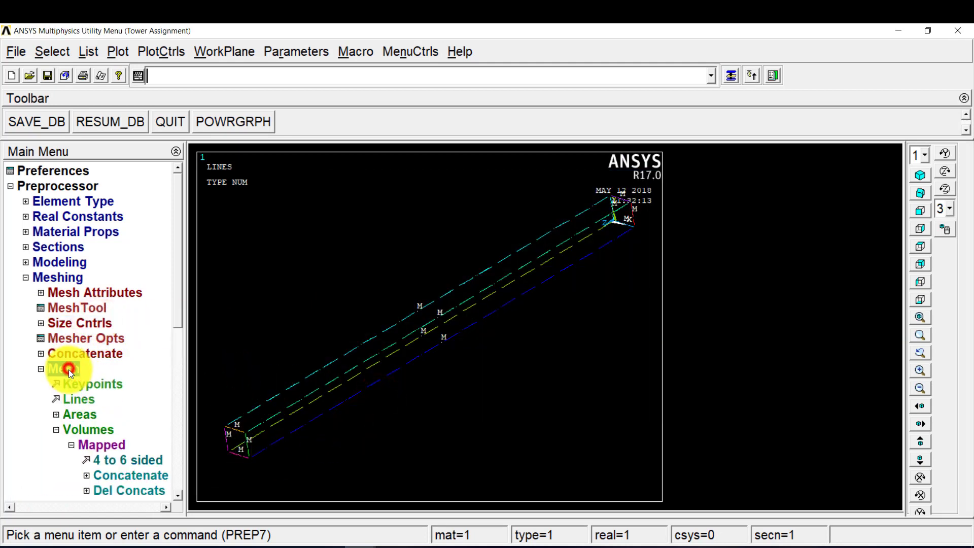
{"action": "left_click", "coordinate": [123, 459]}
{"action": "left_click", "coordinate": [507, 304]}
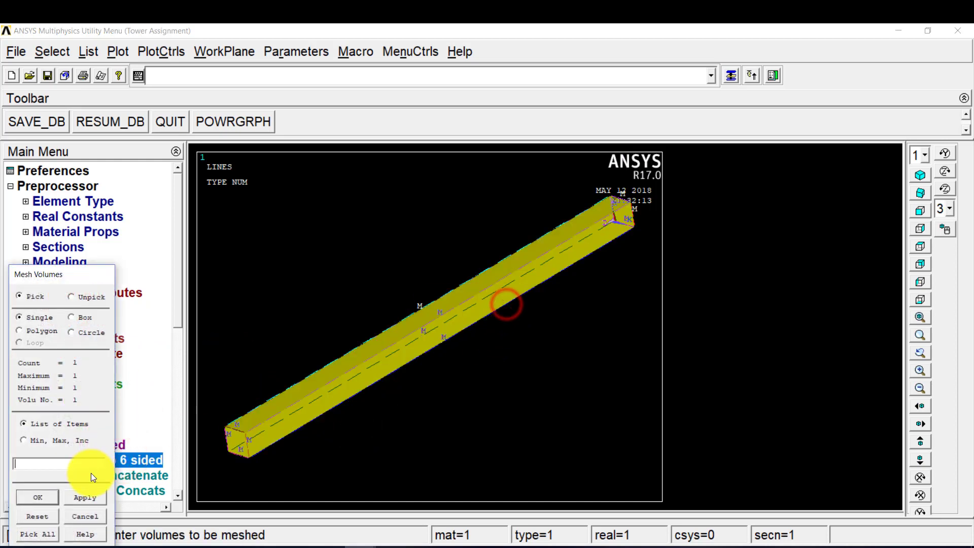
{"action": "left_click", "coordinate": [45, 498]}
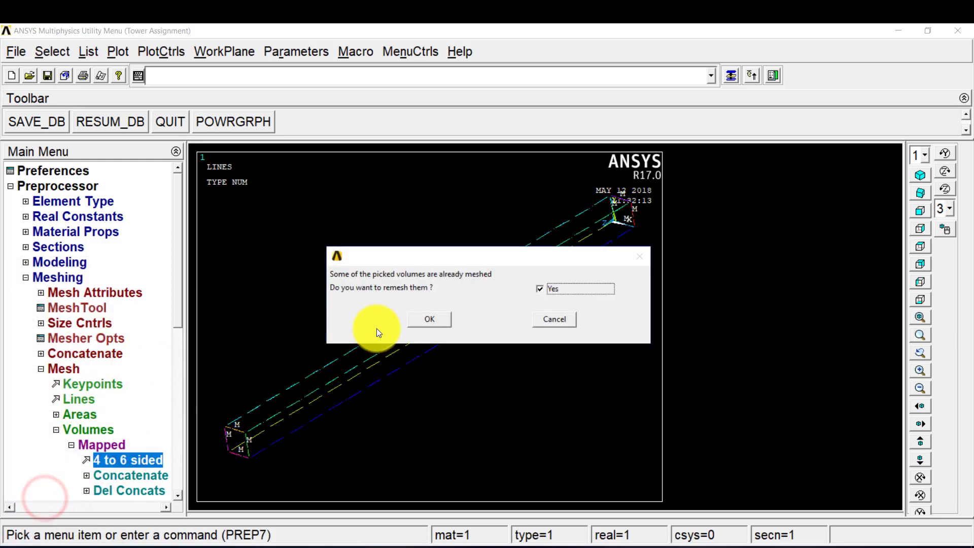
{"action": "left_click", "coordinate": [445, 318]}
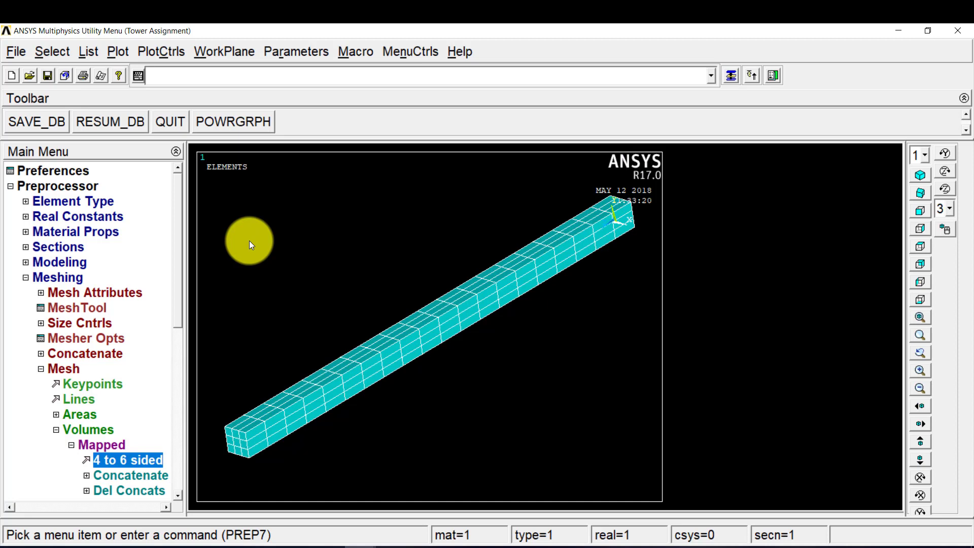
Define a new analysis in the solution stage with Modal as the analysis type.
{"action": "left_click", "coordinate": [50, 185]}
{"action": "left_click", "coordinate": [50, 200]}
{"action": "left_click", "coordinate": [71, 216]}
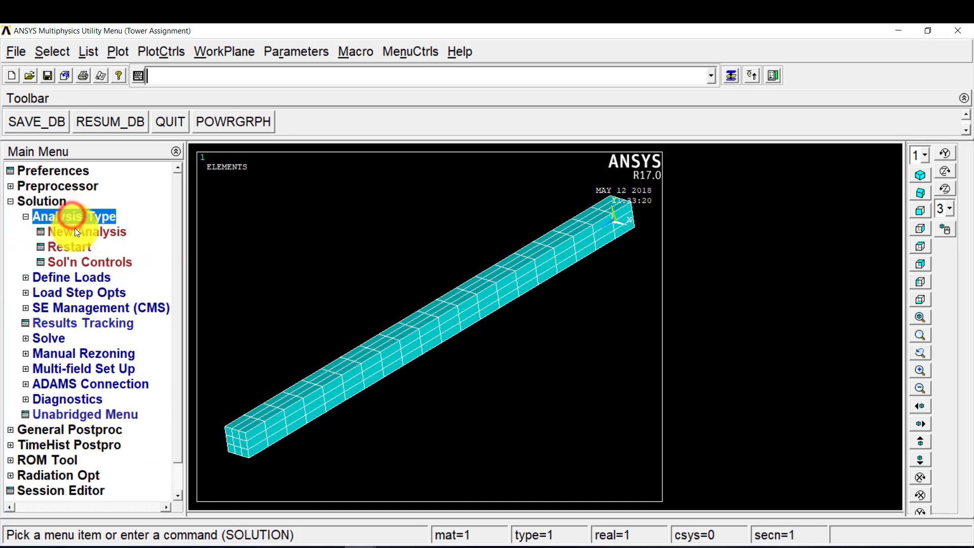
{"action": "left_click", "coordinate": [76, 231]}
{"action": "left_click_drag", "start_coordinate": [507, 213], "coordinate": [716, 53]}
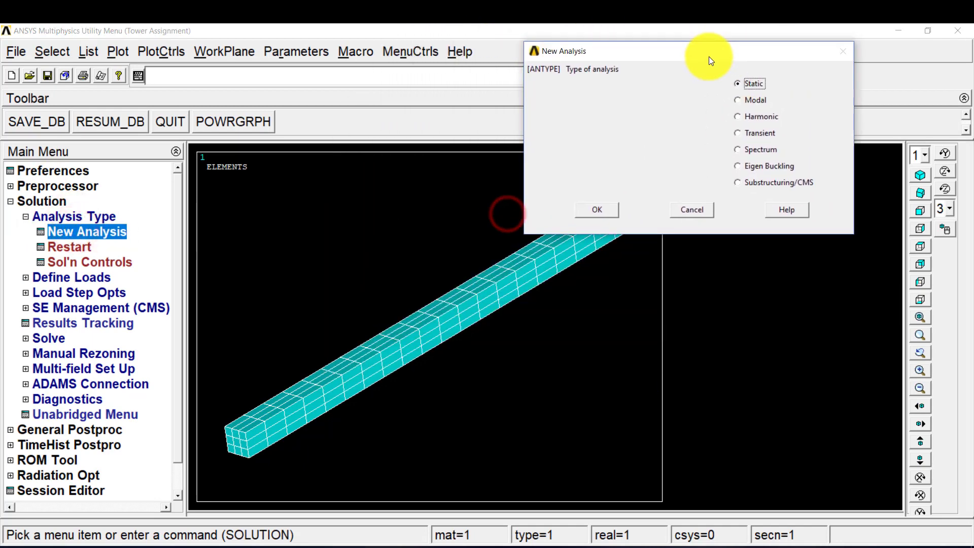
{"action": "left_click", "coordinate": [755, 102]}
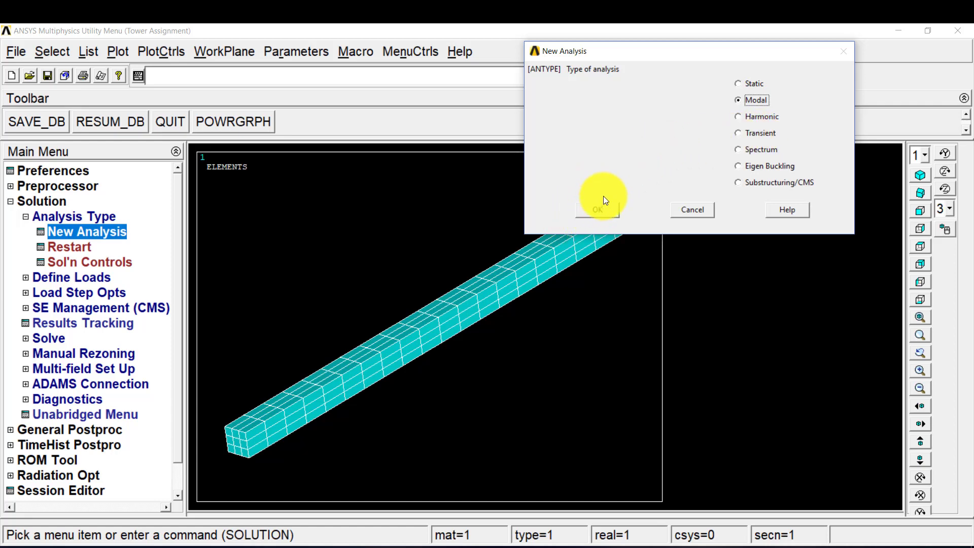
{"action": "left_click", "coordinate": [601, 212]}
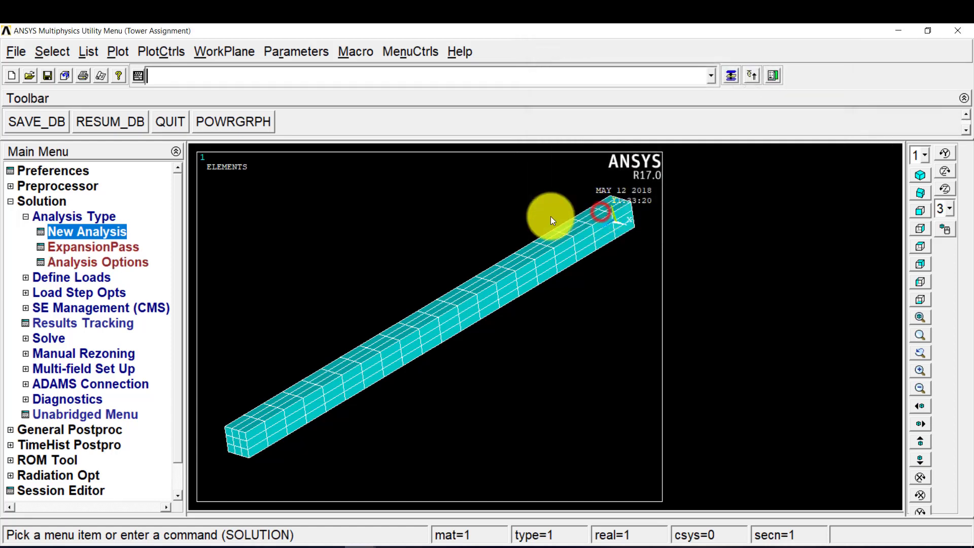
Configure the modal analysis options to use Block Lanczos with 10 modes to extract and 10 modes to expand.
{"action": "left_click", "coordinate": [123, 263]}
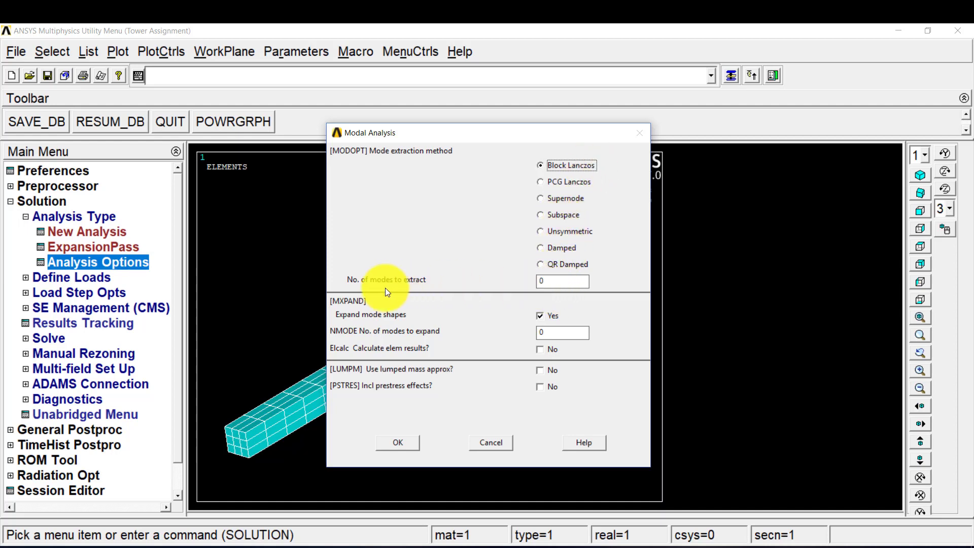
{"action": "double_click", "coordinate": [545, 280]}
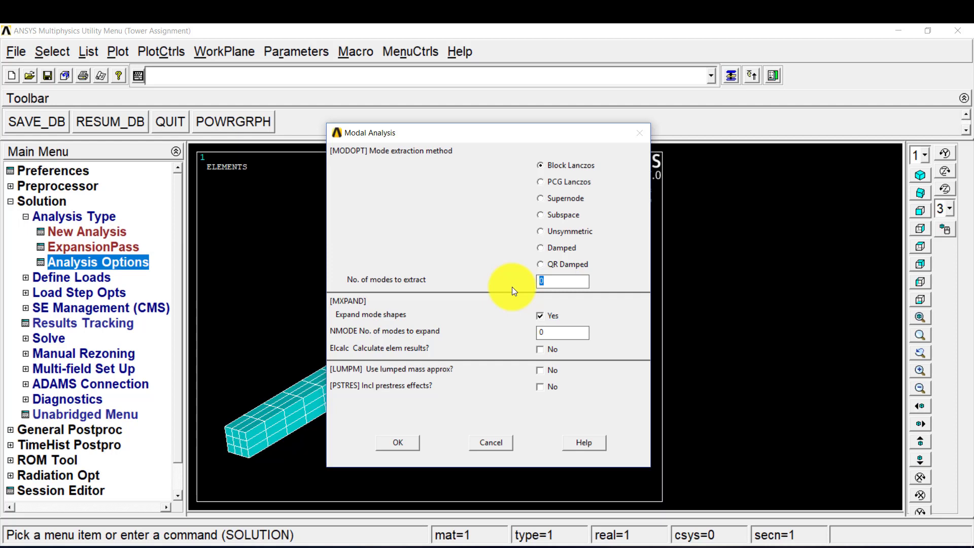
{"action": "type", "text": "10"}
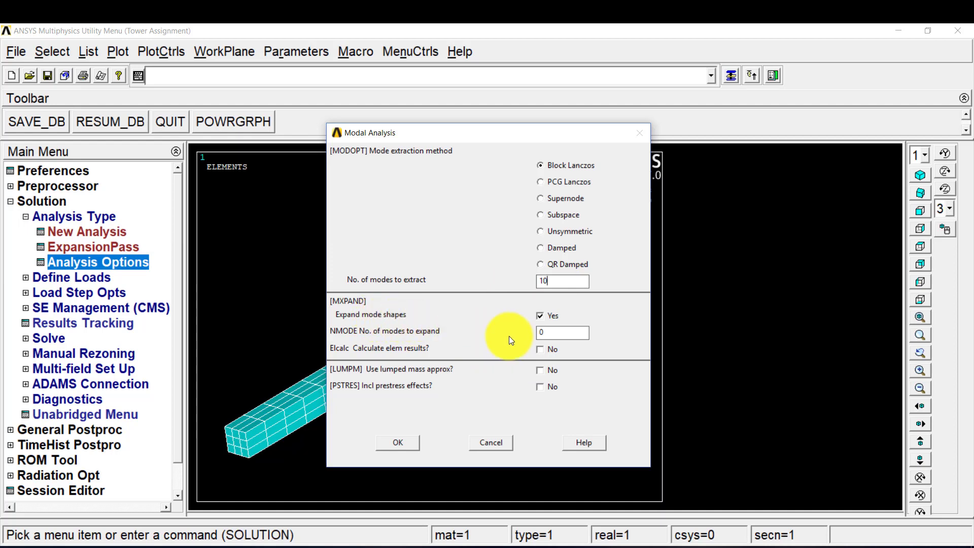
{"action": "double_click", "coordinate": [558, 332]}
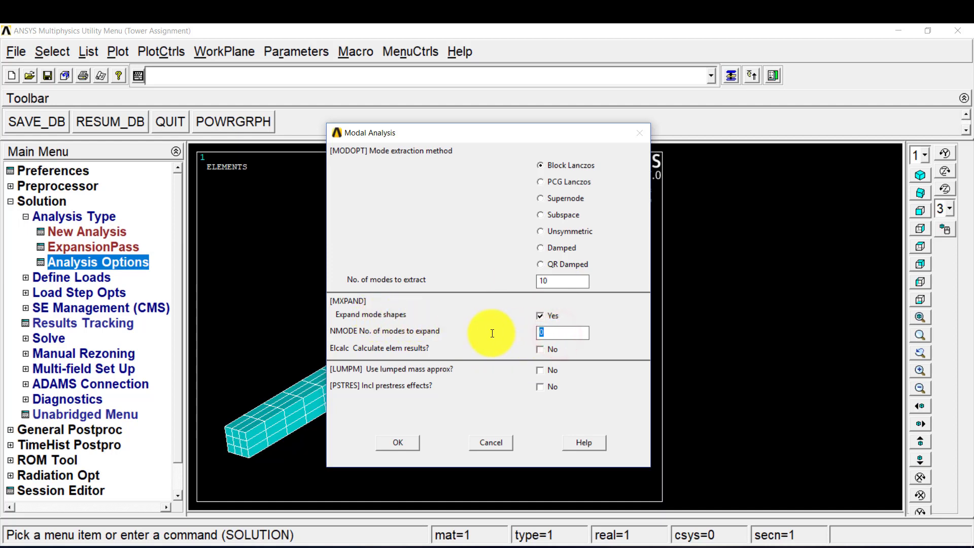
{"action": "type", "text": "10"}
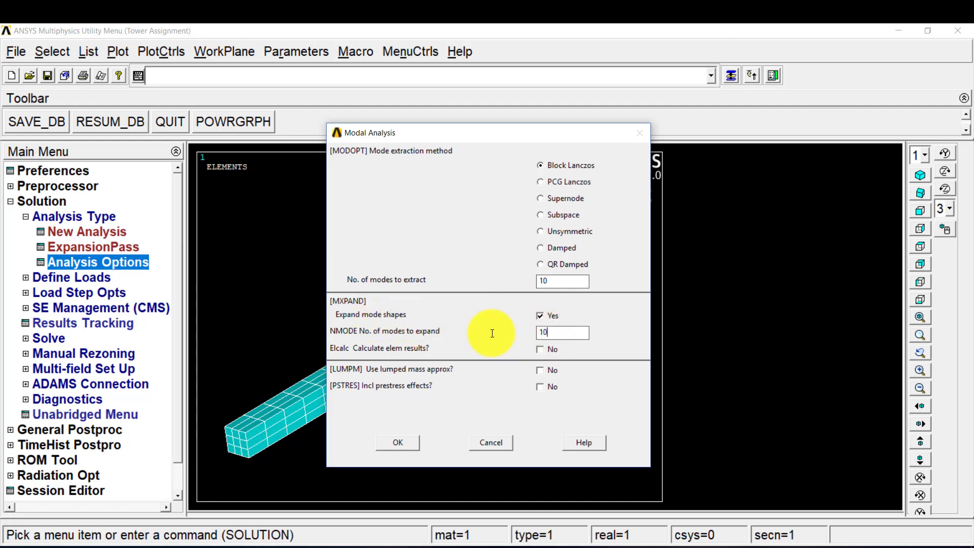
{"action": "left_click", "coordinate": [403, 445]}
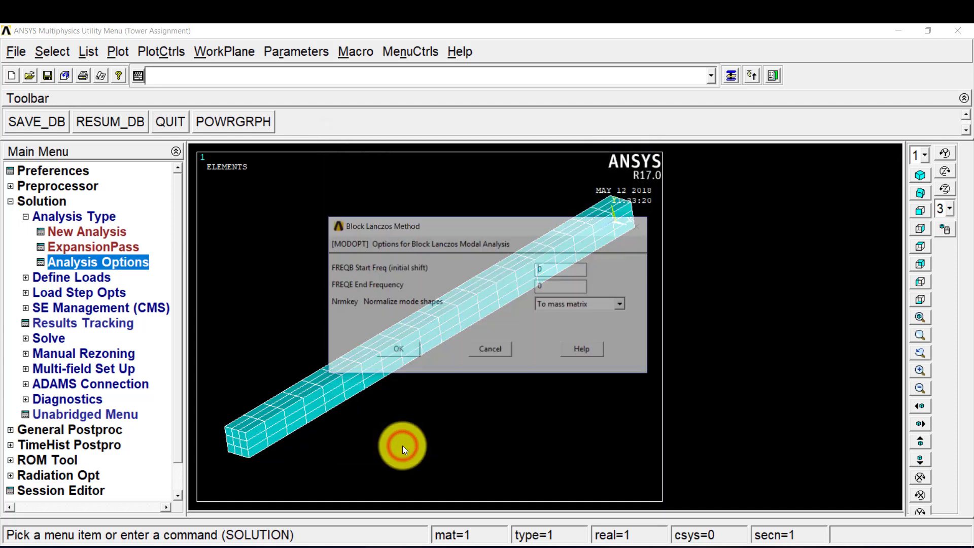
Set the end frequency of the Block Lanczos modal analysis to 1000.
{"action": "left_click_drag", "start_coordinate": [544, 160], "coordinate": [625, 78]}
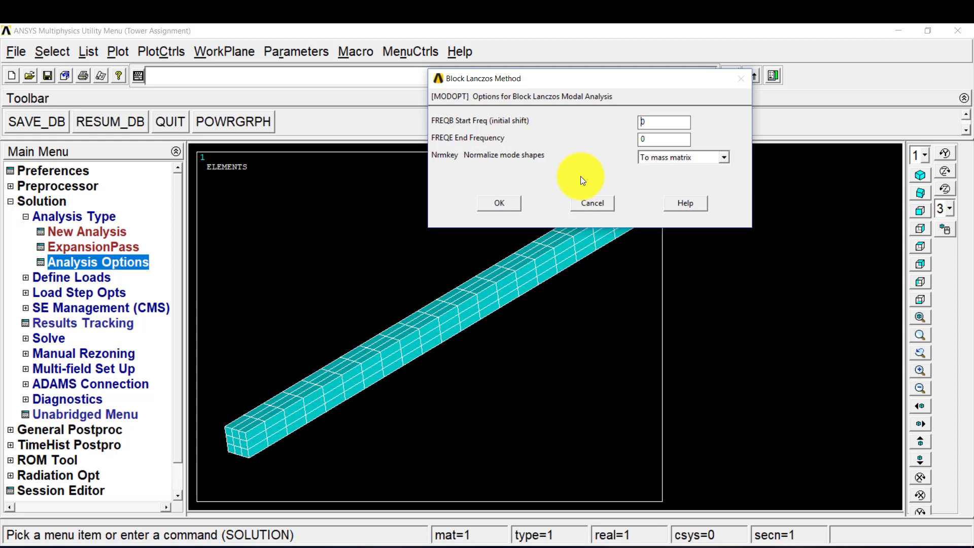
{"action": "double_click", "coordinate": [648, 138]}
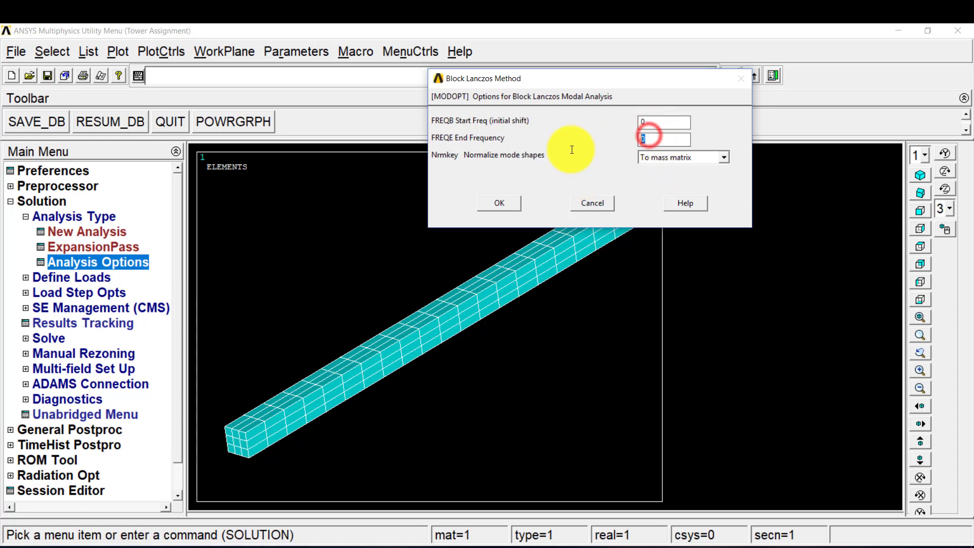
{"action": "type", "text": "1000"}
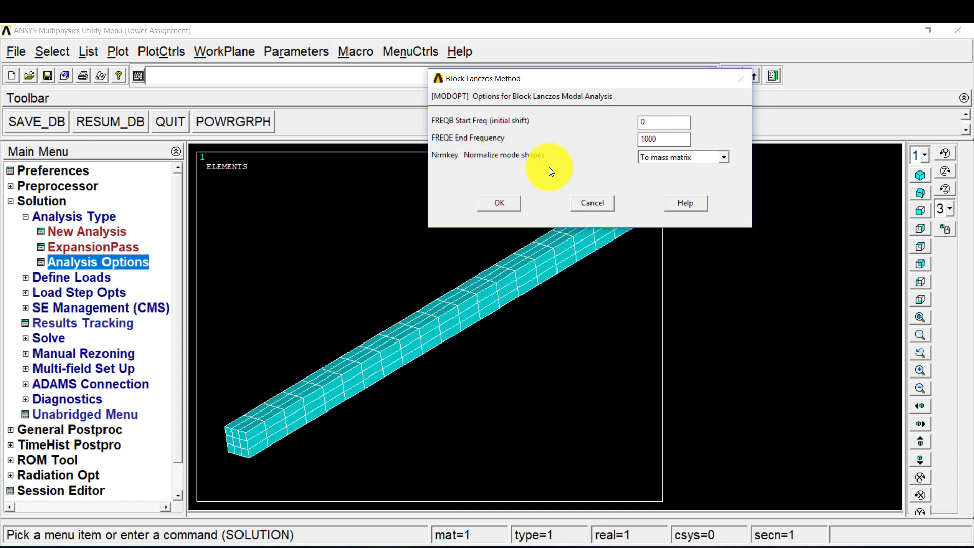
{"action": "left_click", "coordinate": [491, 196]}
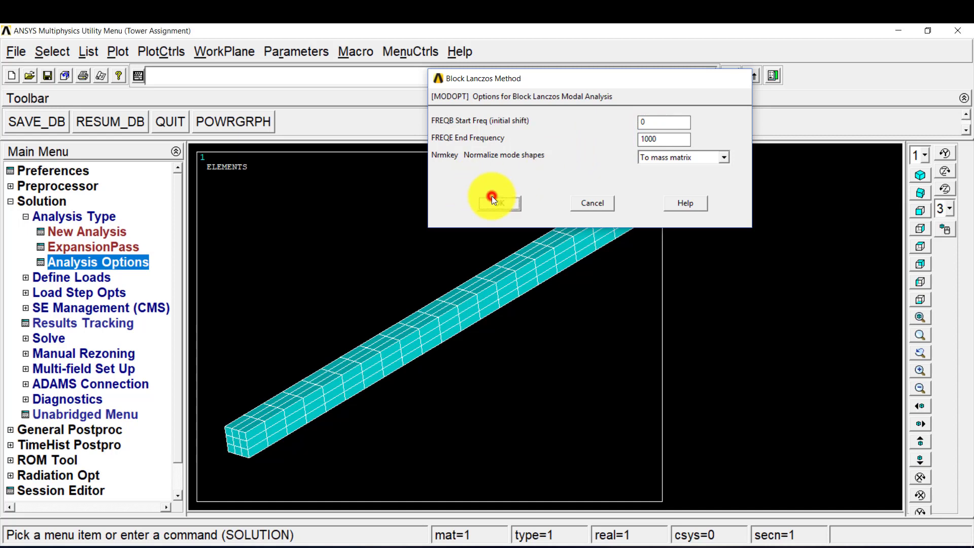
Apply a structural displacement constraint on All DOF to the block's end face at the coordinate origin.
{"action": "left_click", "coordinate": [50, 276]}
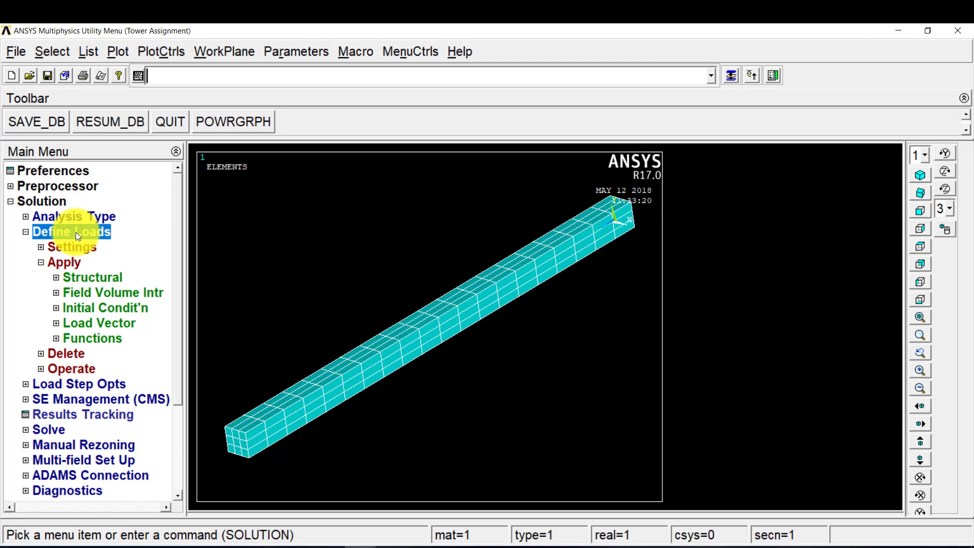
{"action": "left_click", "coordinate": [89, 277]}
{"action": "left_click", "coordinate": [88, 292]}
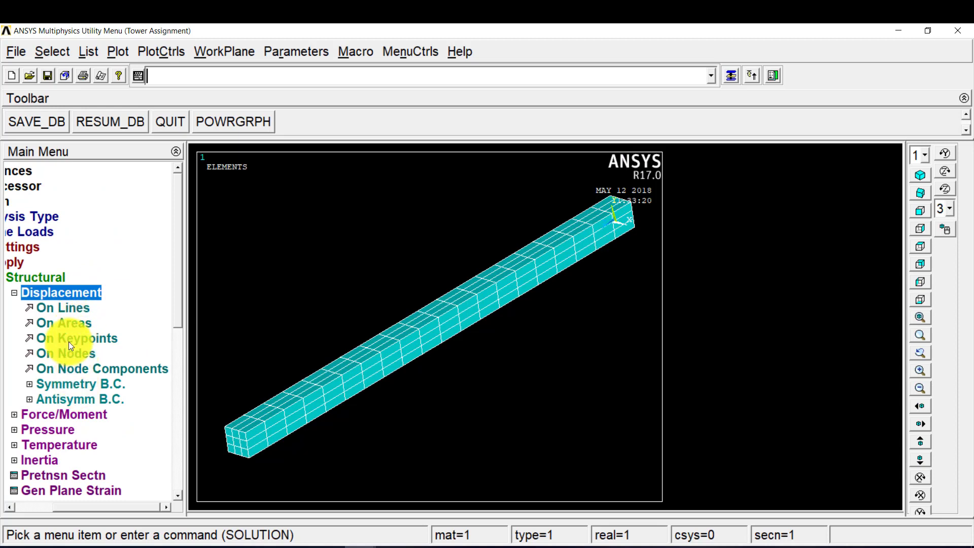
{"action": "left_click", "coordinate": [64, 323]}
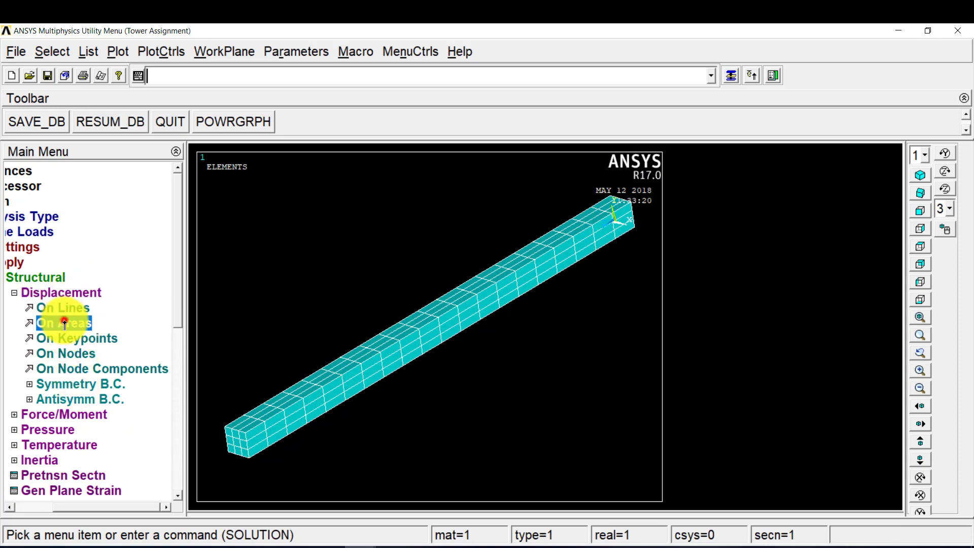
{"action": "left_click", "coordinate": [617, 214]}
{"action": "left_click", "coordinate": [37, 496]}
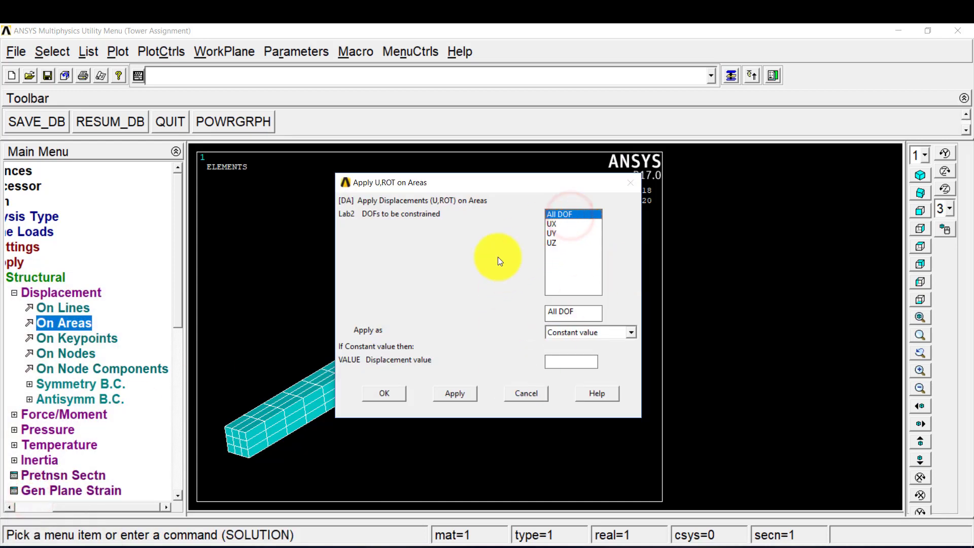
{"action": "left_click", "coordinate": [400, 396]}
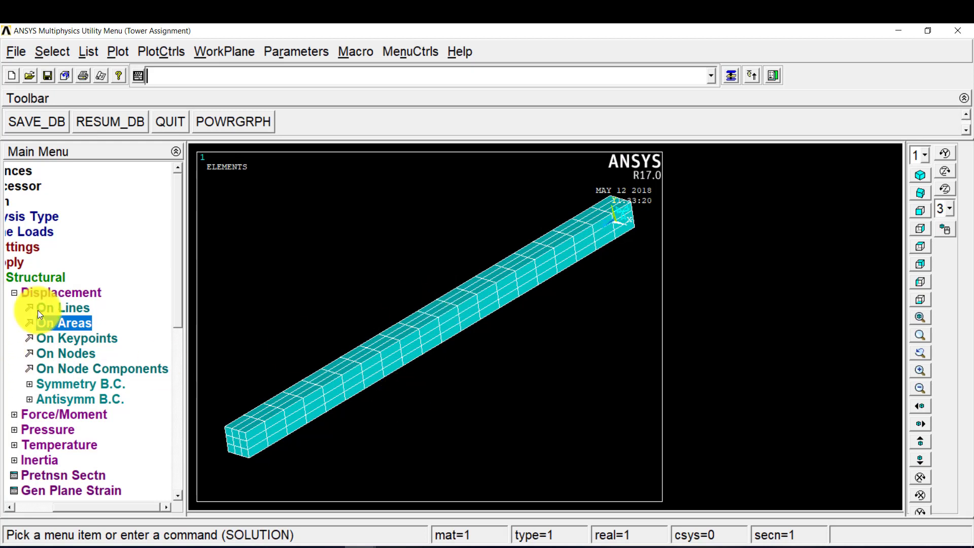
Solve the current load step of the modal analysis and dismiss the status listing and completion note.
{"action": "left_click", "coordinate": [17, 257]}
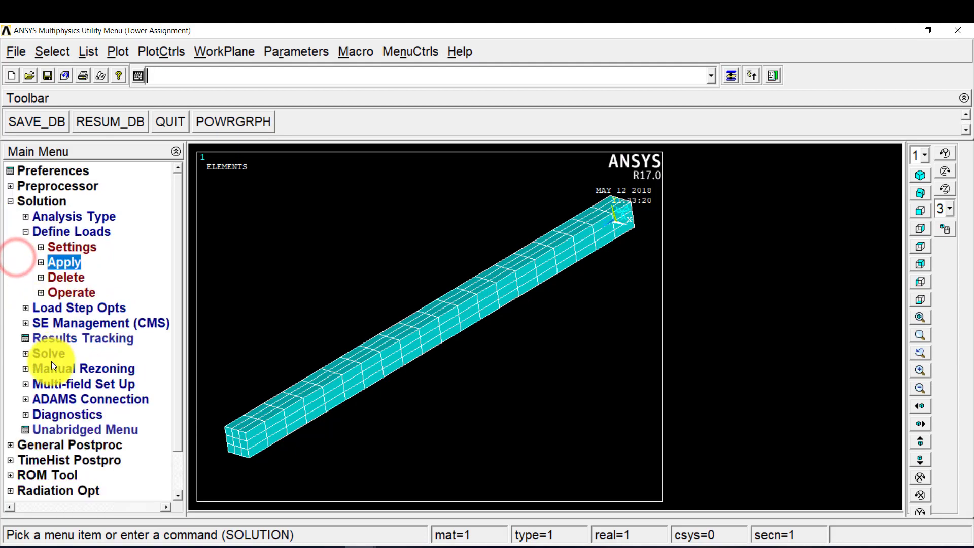
{"action": "left_click", "coordinate": [54, 358]}
{"action": "left_click", "coordinate": [75, 309]}
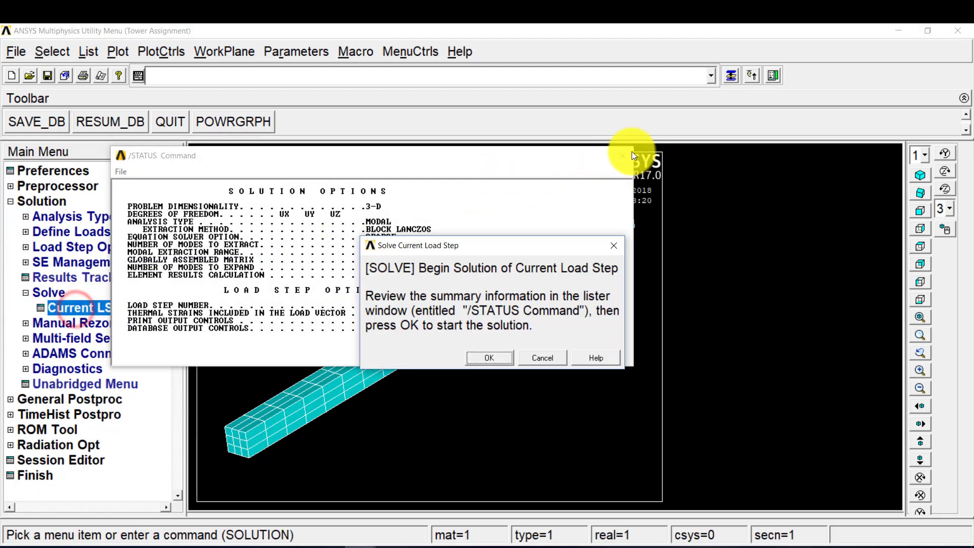
{"action": "left_click", "coordinate": [621, 157]}
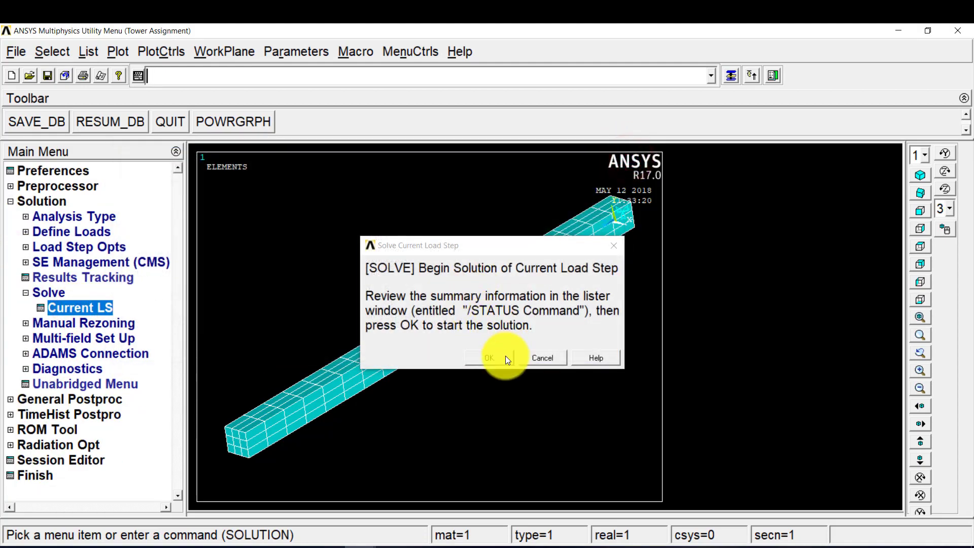
{"action": "left_click", "coordinate": [505, 357]}
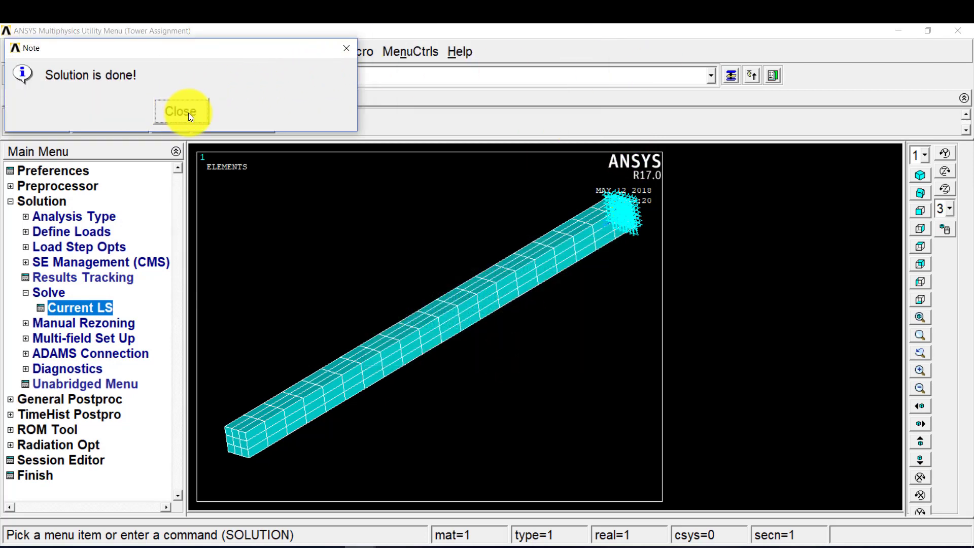
{"action": "left_click", "coordinate": [188, 113]}
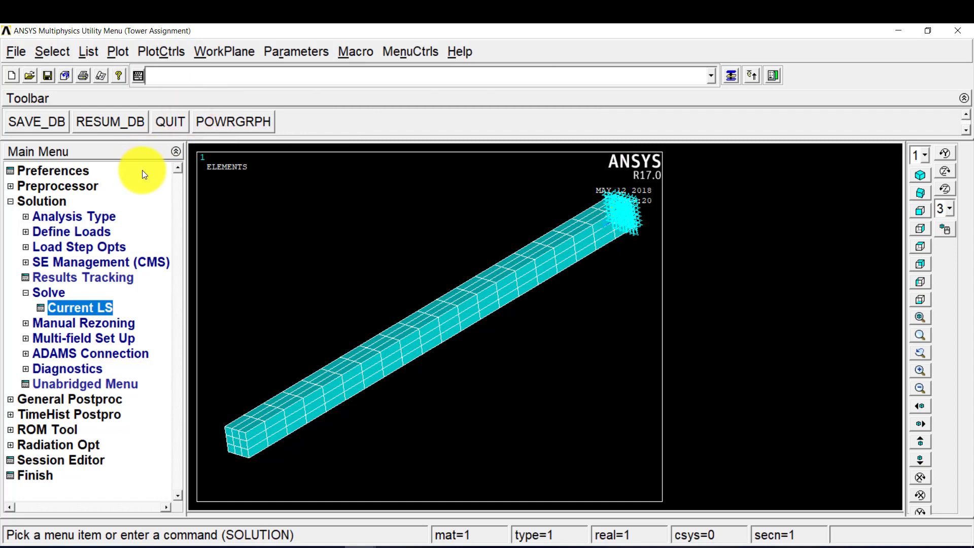
List the results summary in the general postprocessor and examine the natural frequency of each extracted mode.
{"action": "left_click", "coordinate": [22, 202]}
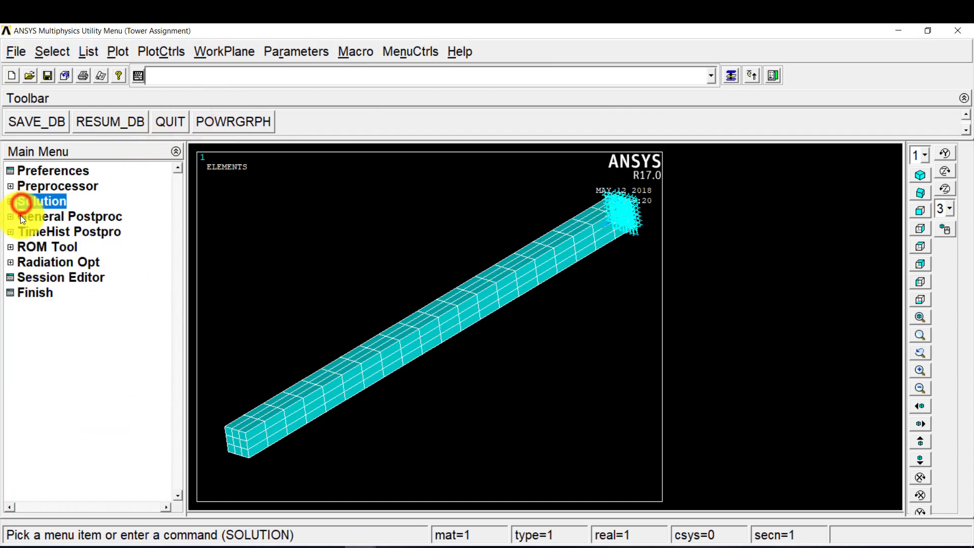
{"action": "left_click", "coordinate": [22, 219]}
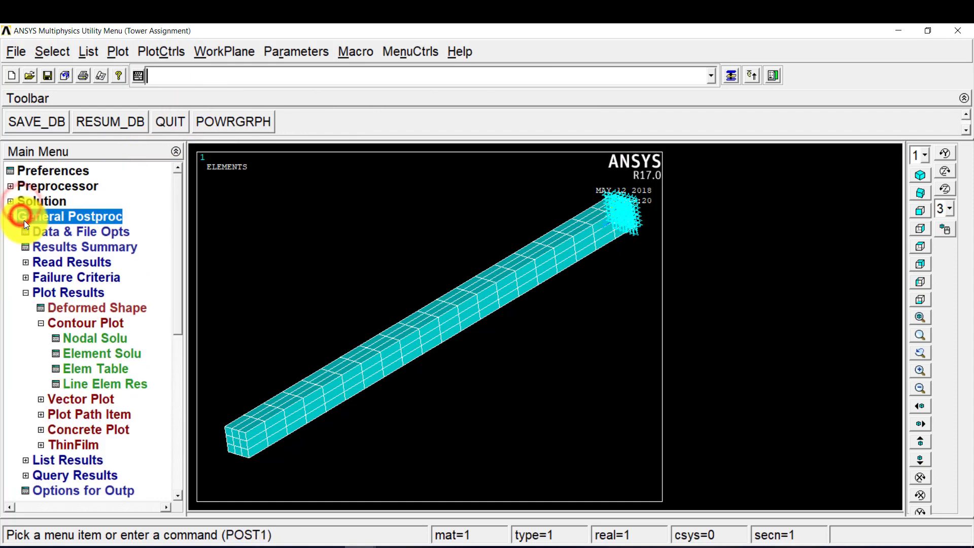
{"action": "left_click", "coordinate": [108, 251]}
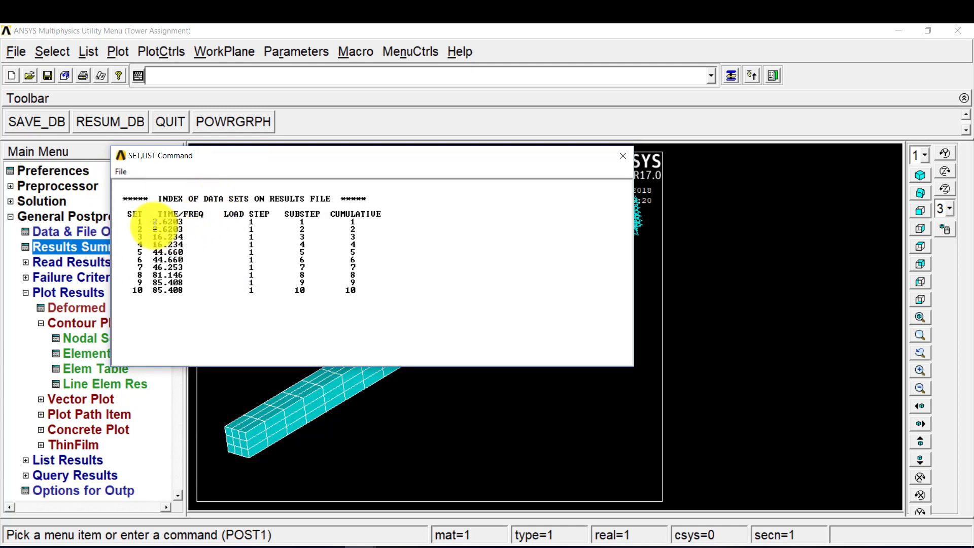
{"action": "left_click_drag", "start_coordinate": [132, 223], "coordinate": [198, 290]}
{"action": "left_click_drag", "start_coordinate": [354, 166], "coordinate": [596, 38]}
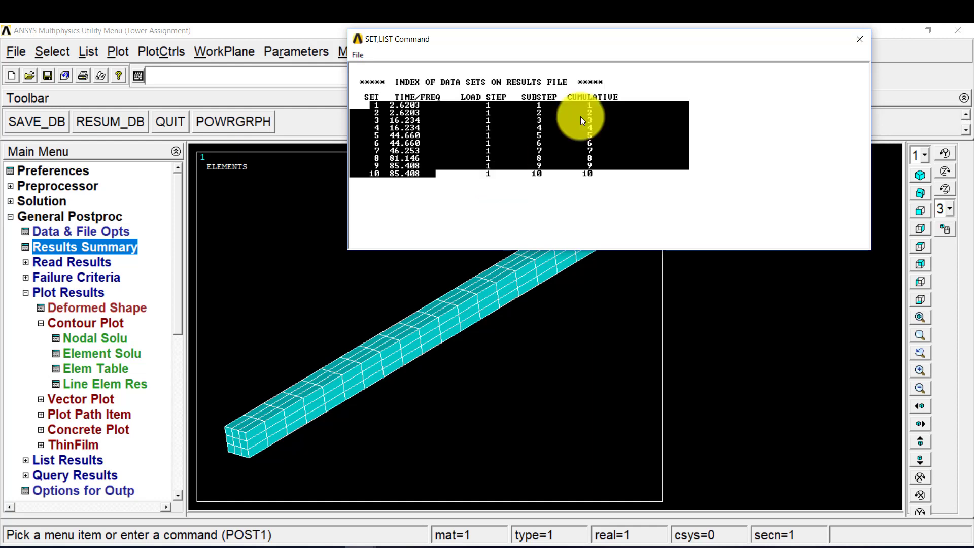
{"action": "left_click_drag", "start_coordinate": [609, 39], "coordinate": [189, 26]}
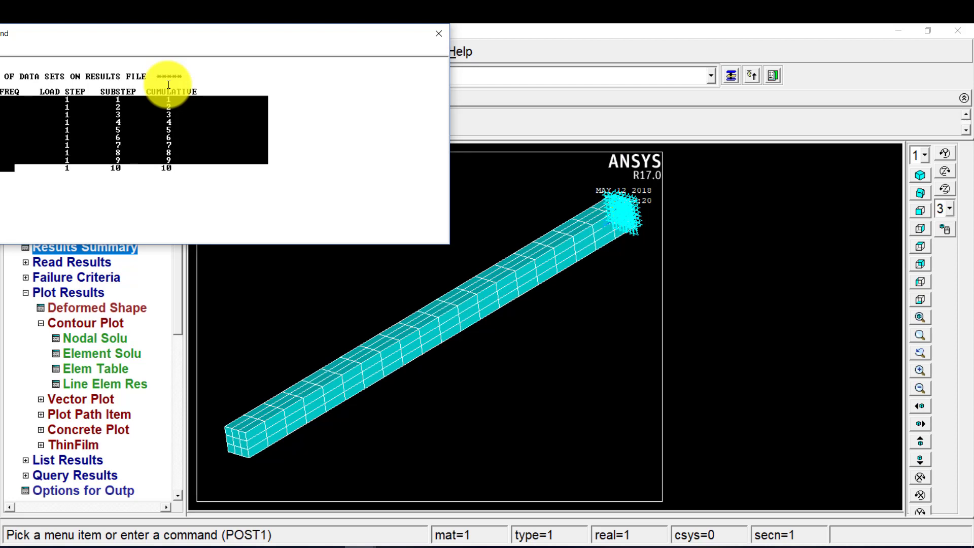
{"action": "left_click", "coordinate": [238, 93]}
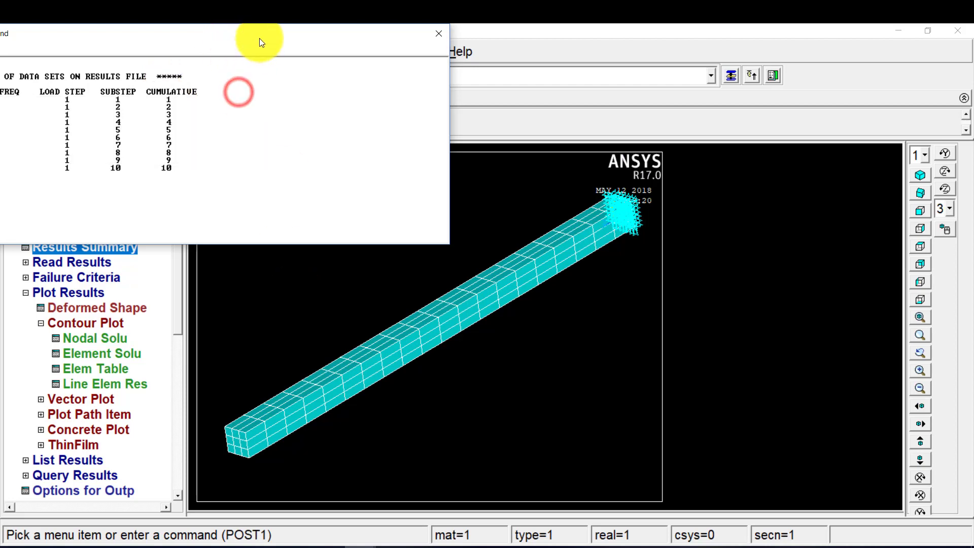
{"action": "left_click_drag", "start_coordinate": [259, 42], "coordinate": [522, 71]}
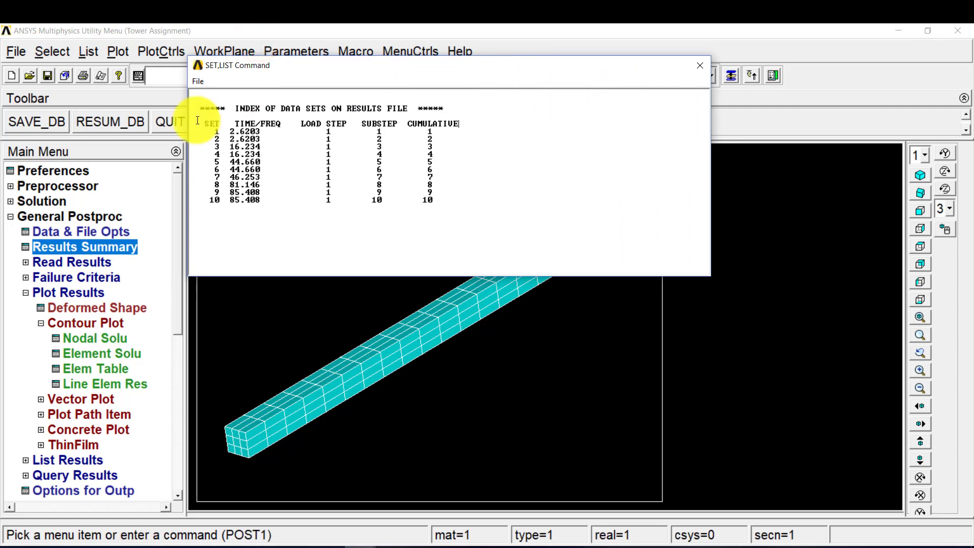
Check the first mode's frequency in the results listing, close it and read the first result set.
{"action": "left_click_drag", "start_coordinate": [230, 130], "coordinate": [265, 129]}
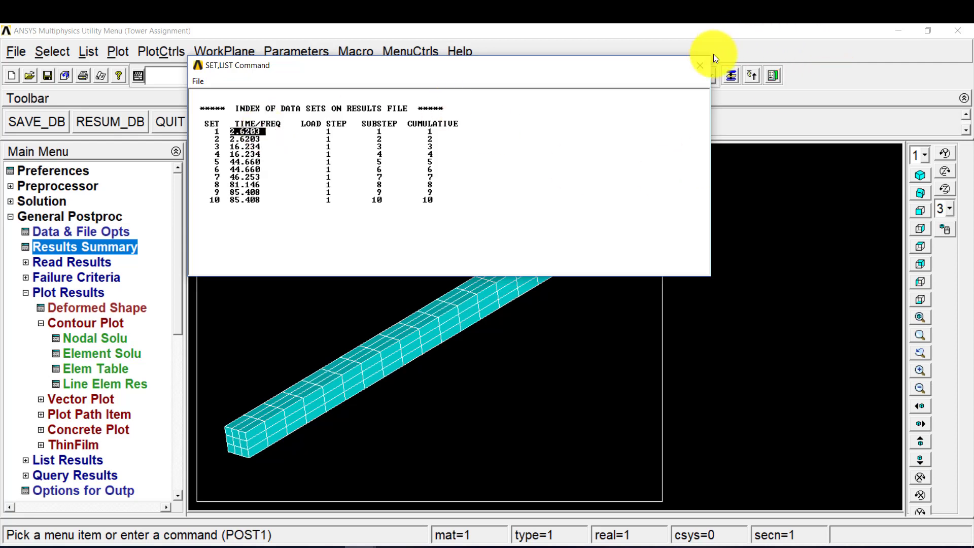
{"action": "left_click", "coordinate": [700, 65]}
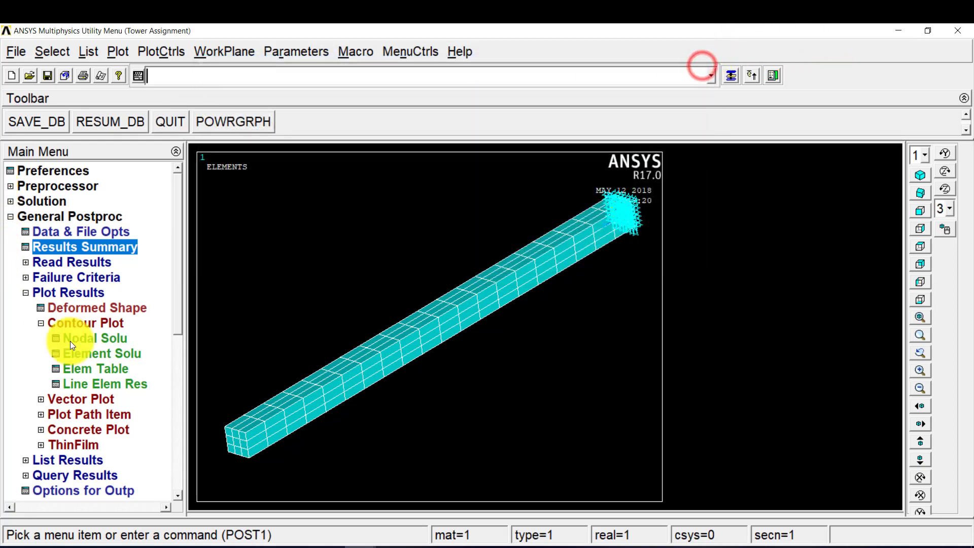
{"action": "left_click", "coordinate": [89, 264]}
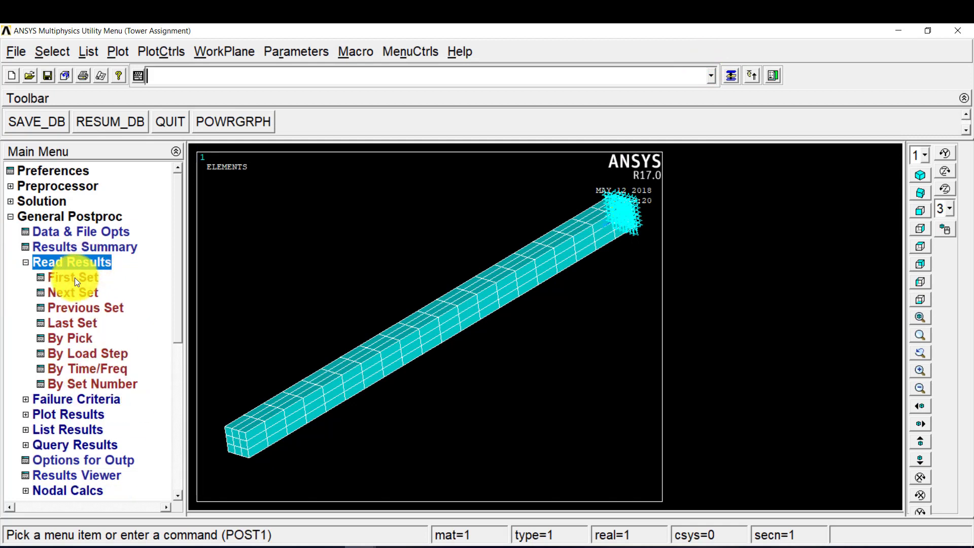
{"action": "left_click", "coordinate": [75, 279]}
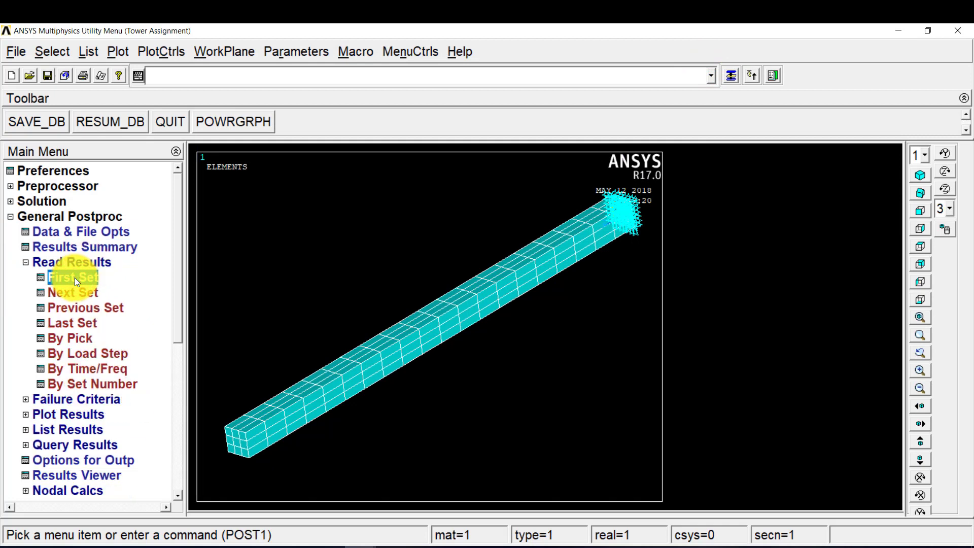
Plot the nodal displacement vector sum as contours, using the deformed shape with undeformed edge option.
{"action": "left_click", "coordinate": [80, 413]}
{"action": "left_click", "coordinate": [106, 342]}
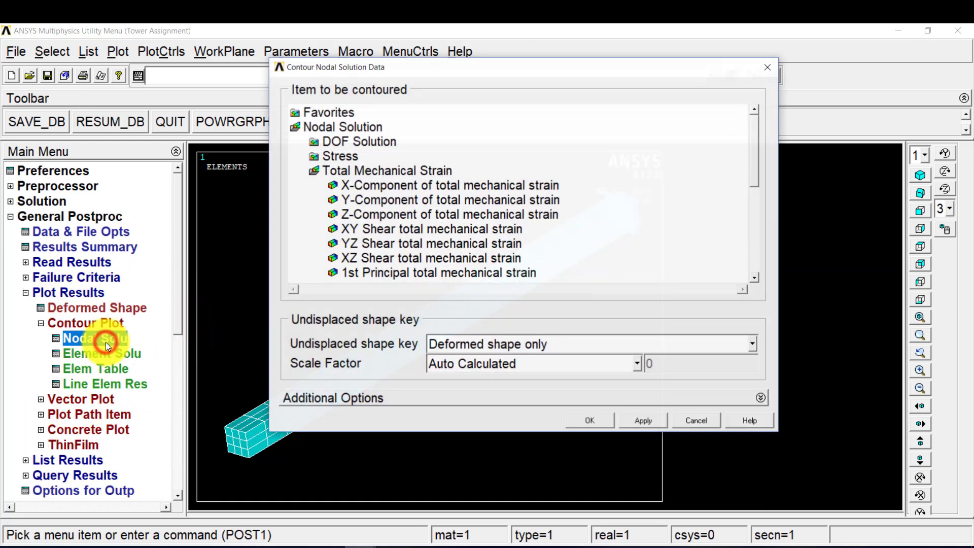
{"action": "left_click", "coordinate": [378, 135]}
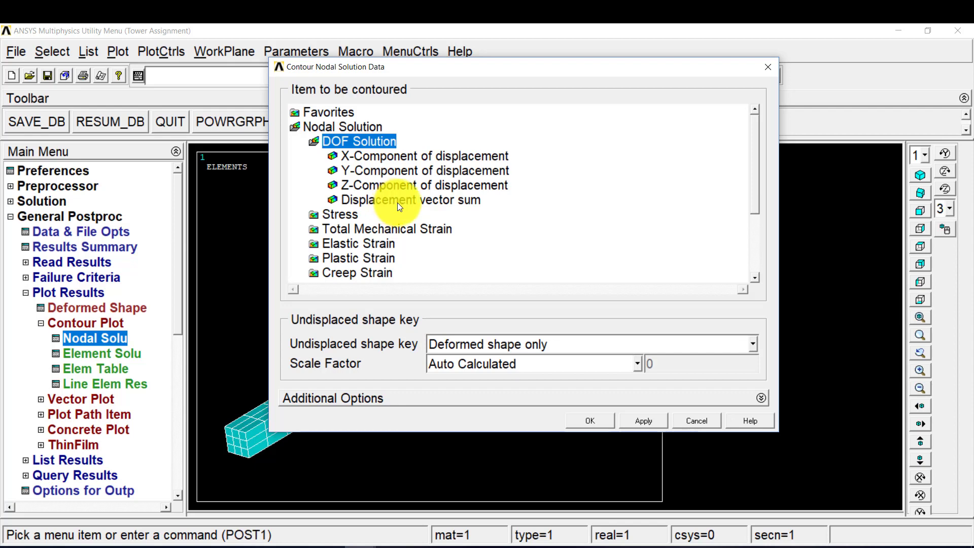
{"action": "left_click", "coordinate": [393, 202]}
{"action": "left_click", "coordinate": [581, 344]}
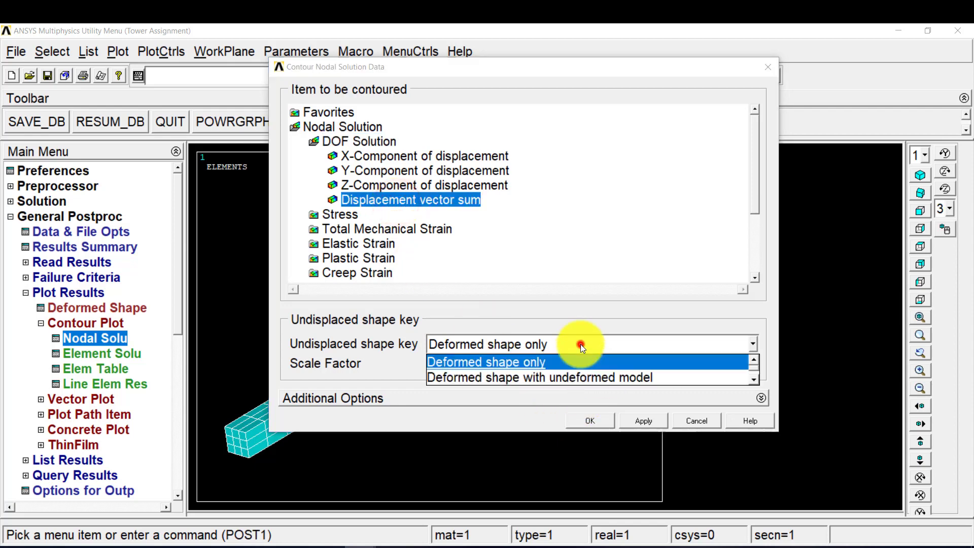
{"action": "left_click", "coordinate": [571, 377]}
{"action": "left_click", "coordinate": [755, 345]}
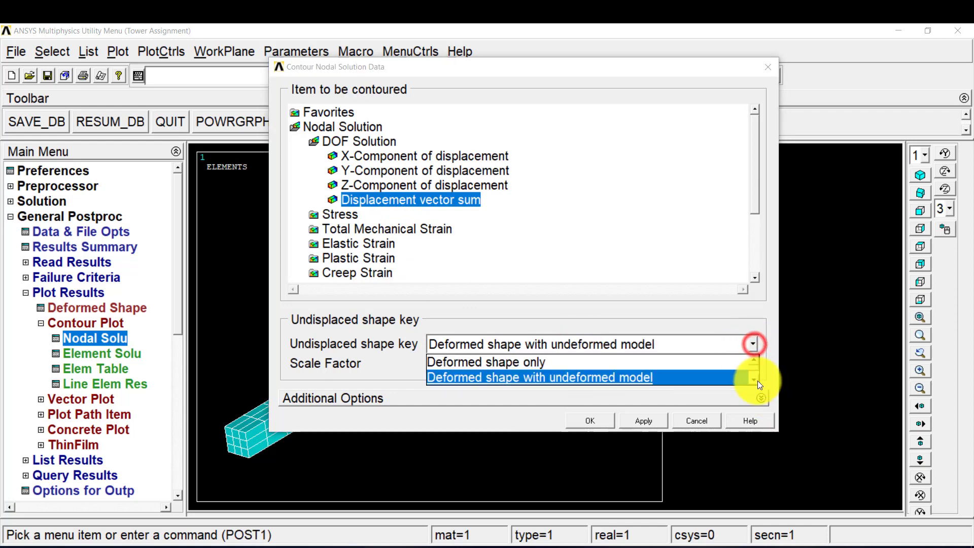
{"action": "left_click", "coordinate": [756, 382]}
{"action": "left_click", "coordinate": [684, 377]}
{"action": "left_click", "coordinate": [588, 422]}
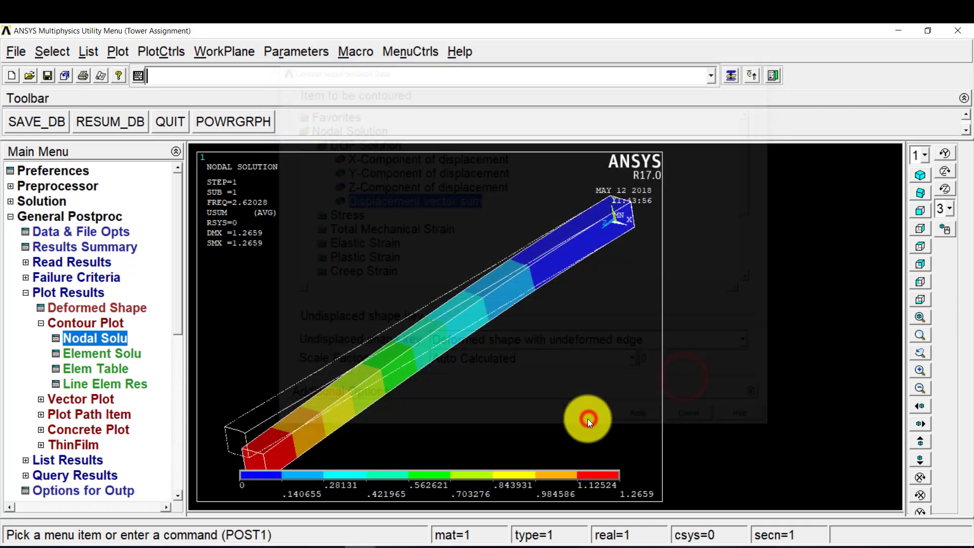
Show the first mode's displacement plot in the right side view and fit the whole beam in the window.
{"action": "left_click", "coordinate": [920, 212]}
{"action": "left_click", "coordinate": [920, 227]}
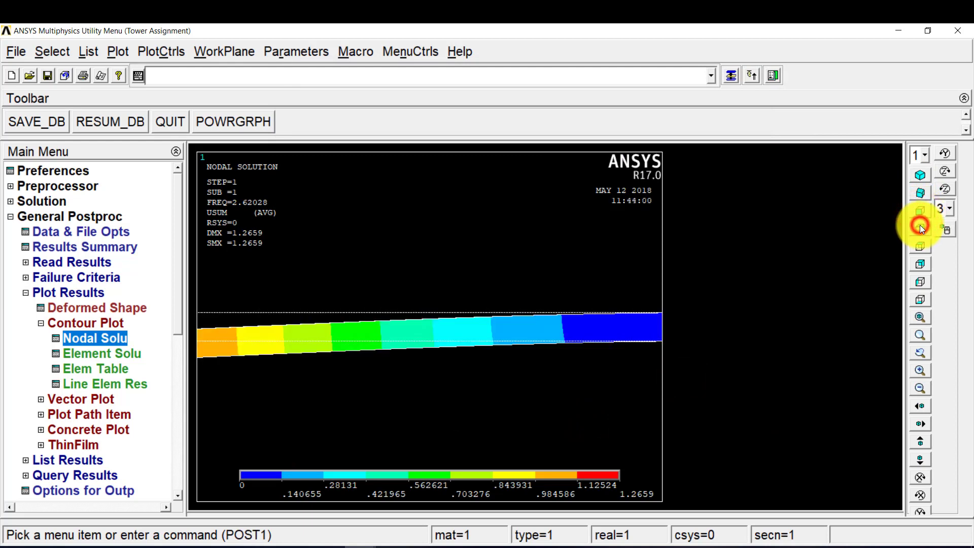
{"action": "right_click", "coordinate": [555, 276]}
{"action": "left_click", "coordinate": [571, 325]}
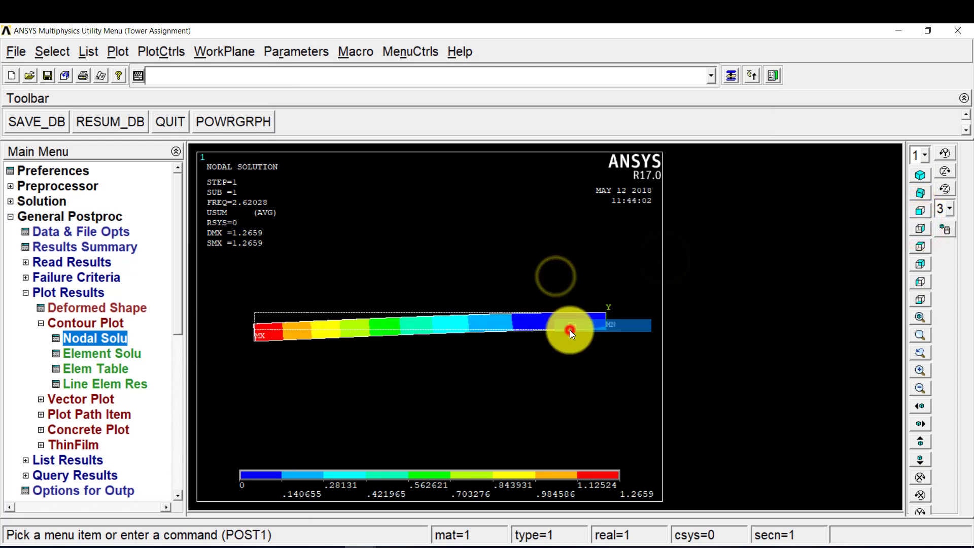
{"action": "left_click", "coordinate": [491, 369]}
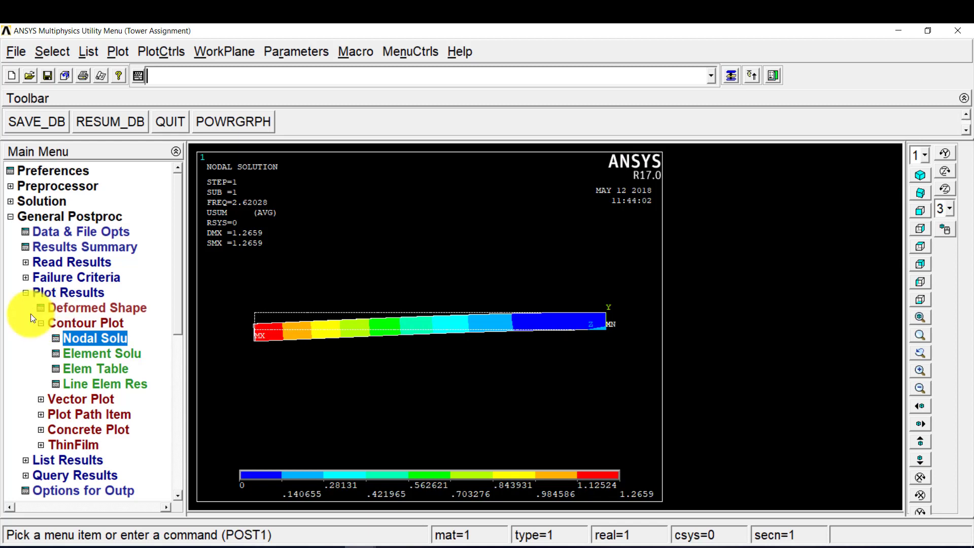
Read the second and third result sets in turn and replot the displacement contours for each mode.
{"action": "left_click", "coordinate": [53, 265]}
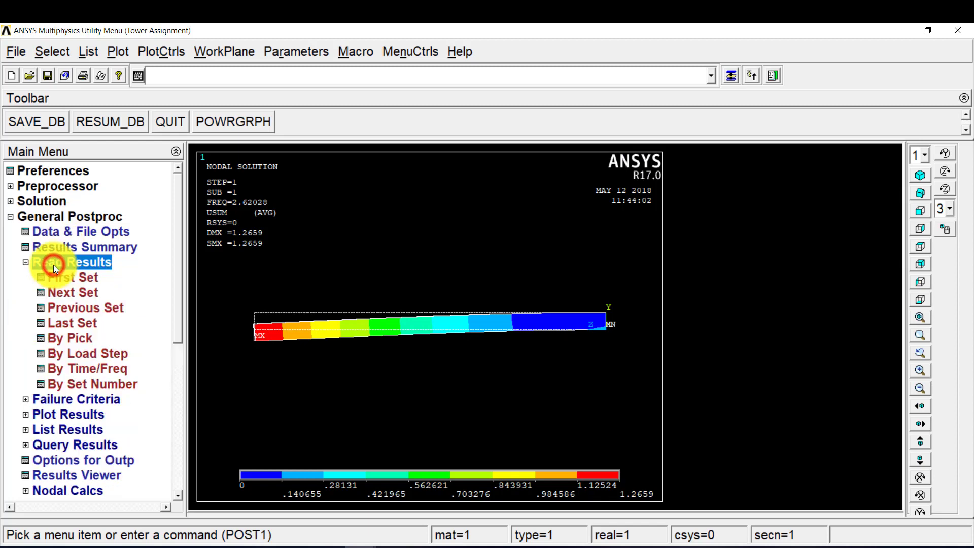
{"action": "left_click", "coordinate": [70, 293]}
{"action": "right_click", "coordinate": [412, 279]}
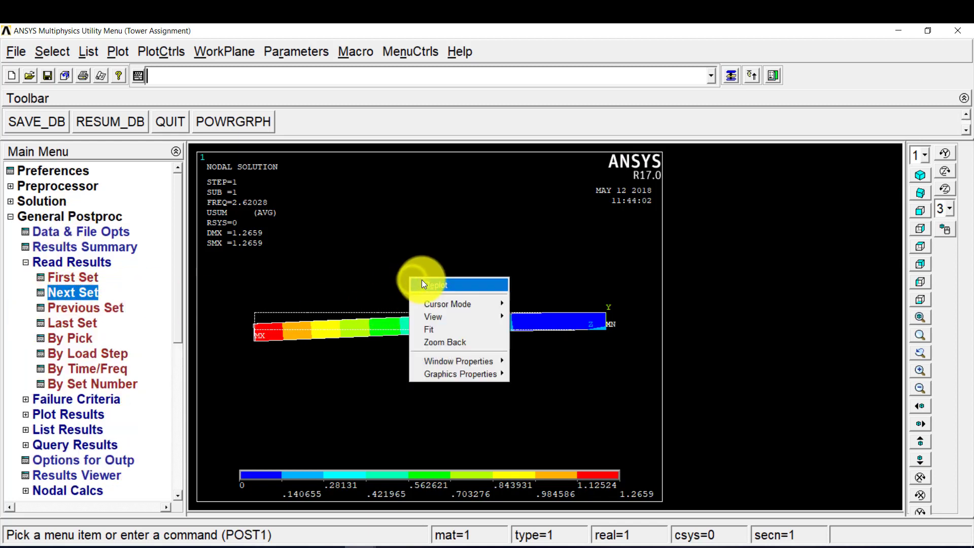
{"action": "left_click", "coordinate": [422, 279]}
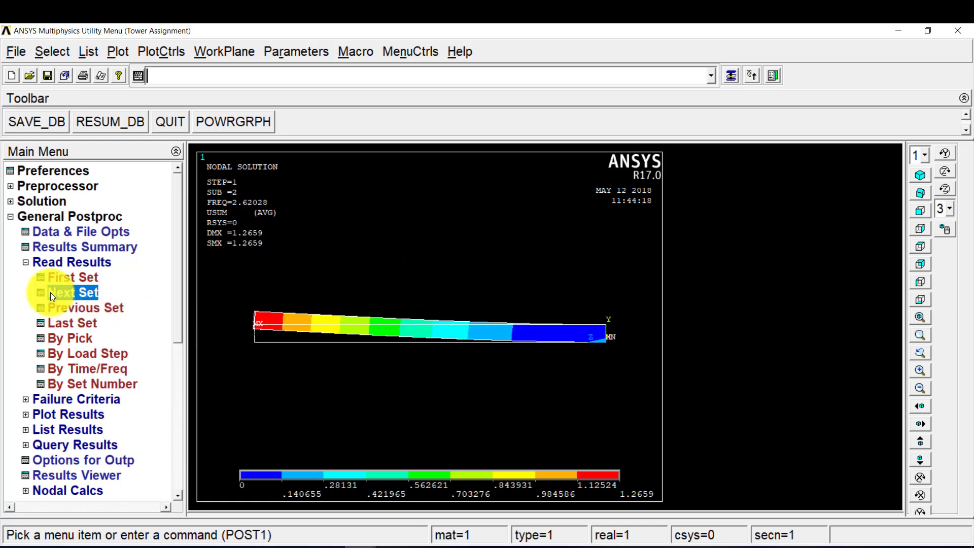
{"action": "left_click", "coordinate": [68, 297]}
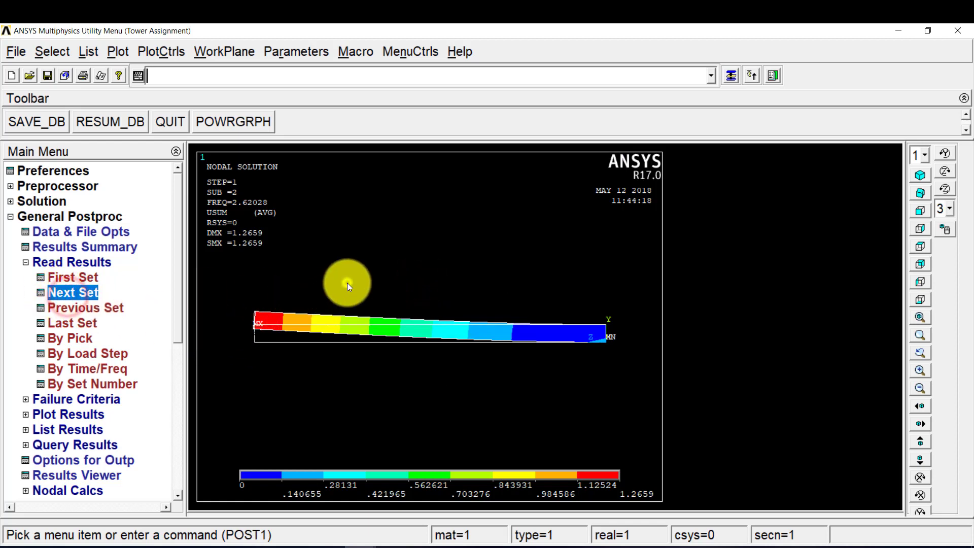
{"action": "right_click", "coordinate": [347, 282]}
{"action": "left_click", "coordinate": [347, 283]}
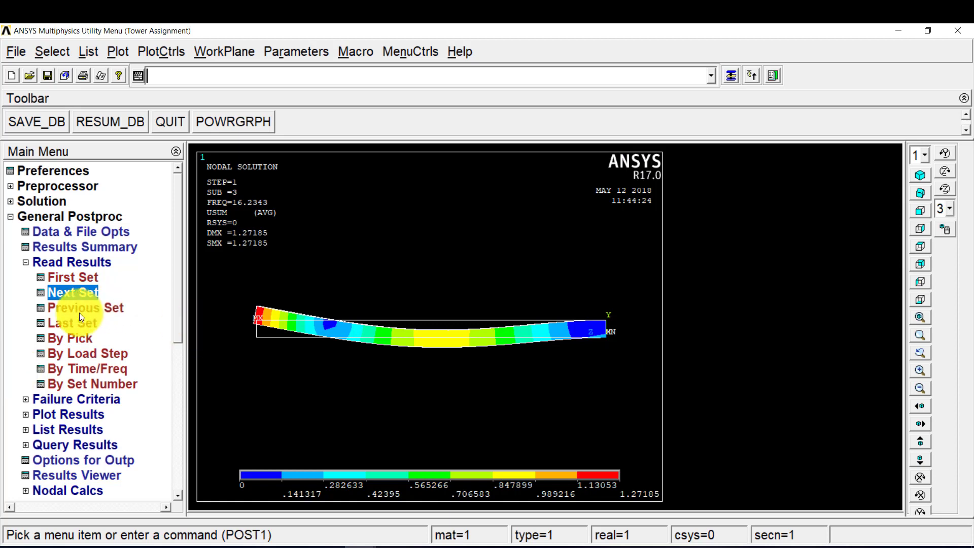
Advance to result sets 4 and 5, replotting the mode shape after each one.
{"action": "left_click", "coordinate": [86, 294]}
{"action": "right_click", "coordinate": [432, 255]}
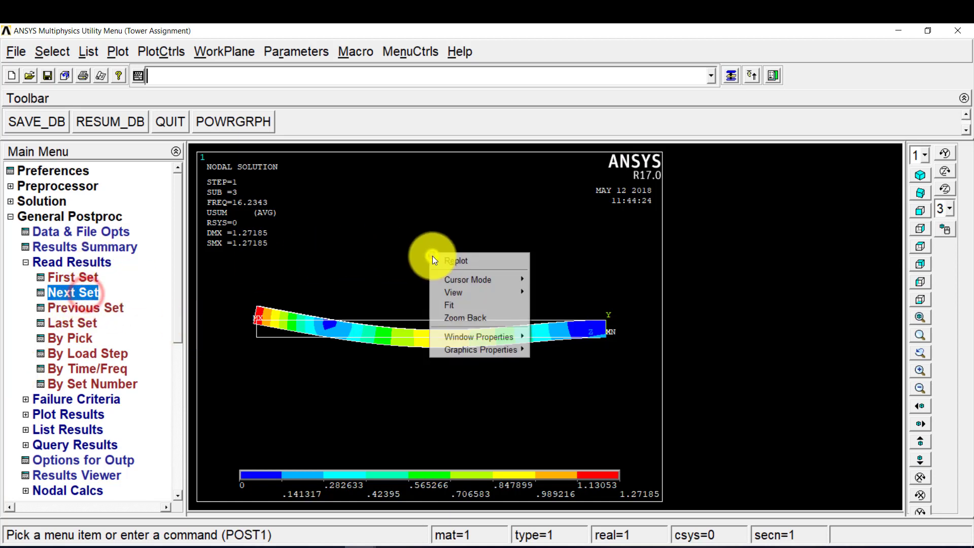
{"action": "left_click", "coordinate": [434, 256]}
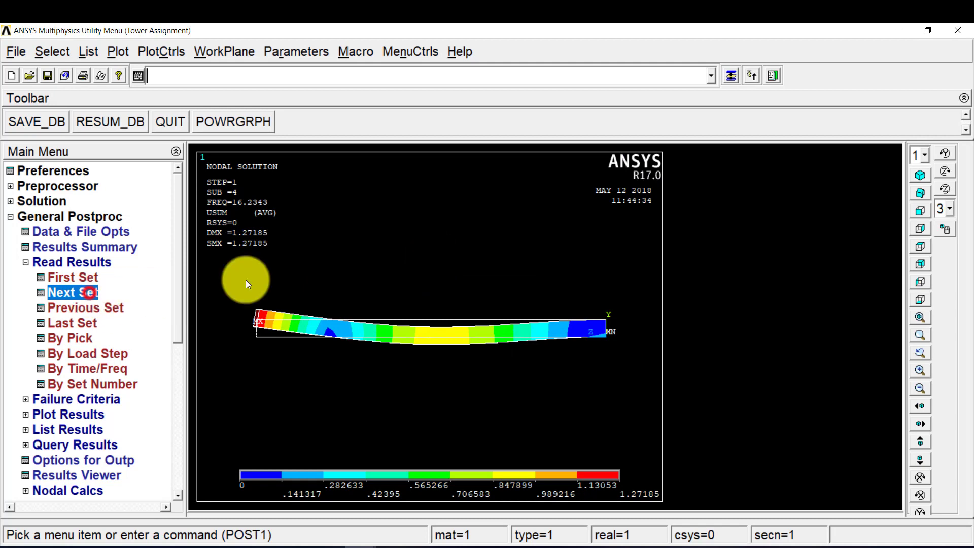
{"action": "right_click", "coordinate": [411, 261]}
{"action": "left_click", "coordinate": [412, 262]}
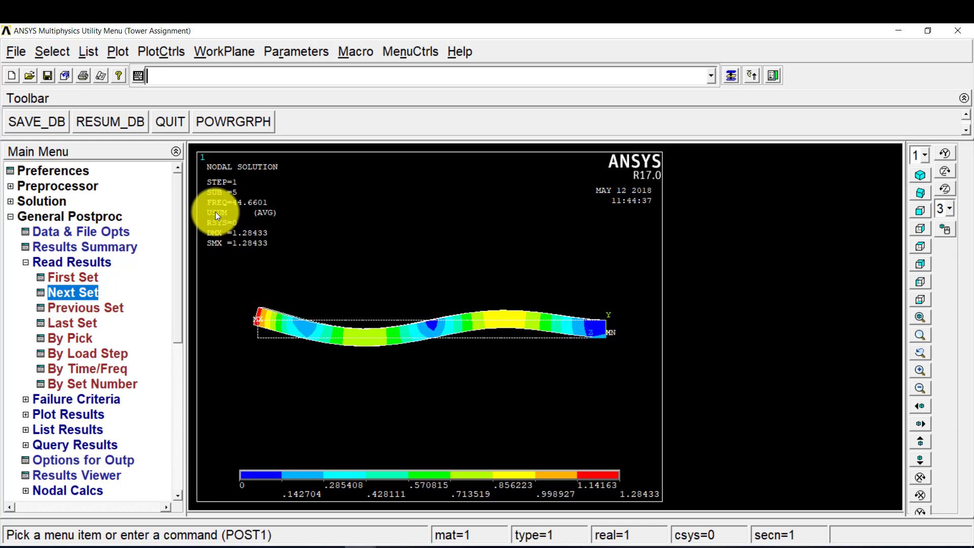
Read and replot result sets 6 and 7, and view the seventh mode shape in isometric projection.
{"action": "left_click", "coordinate": [93, 291]}
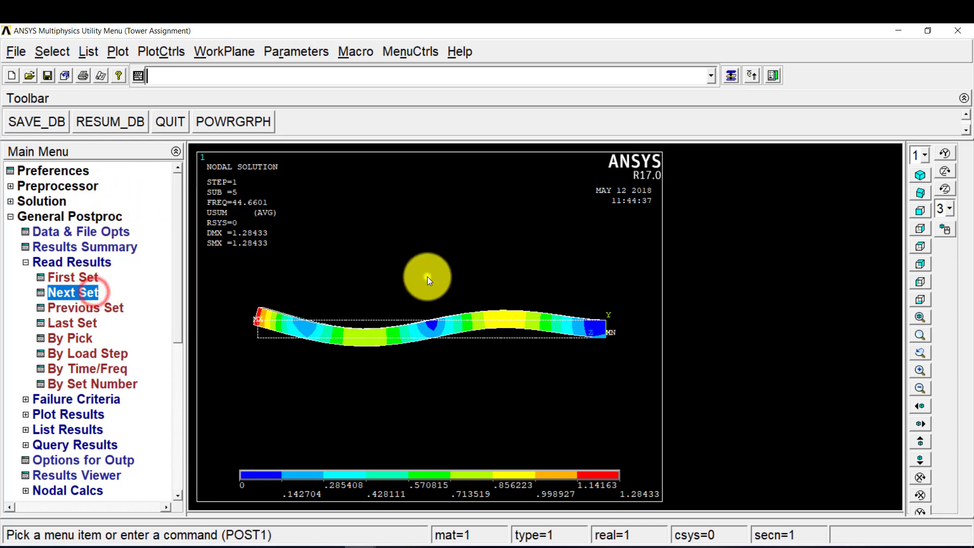
{"action": "left_click", "coordinate": [427, 276]}
{"action": "left_click", "coordinate": [81, 293]}
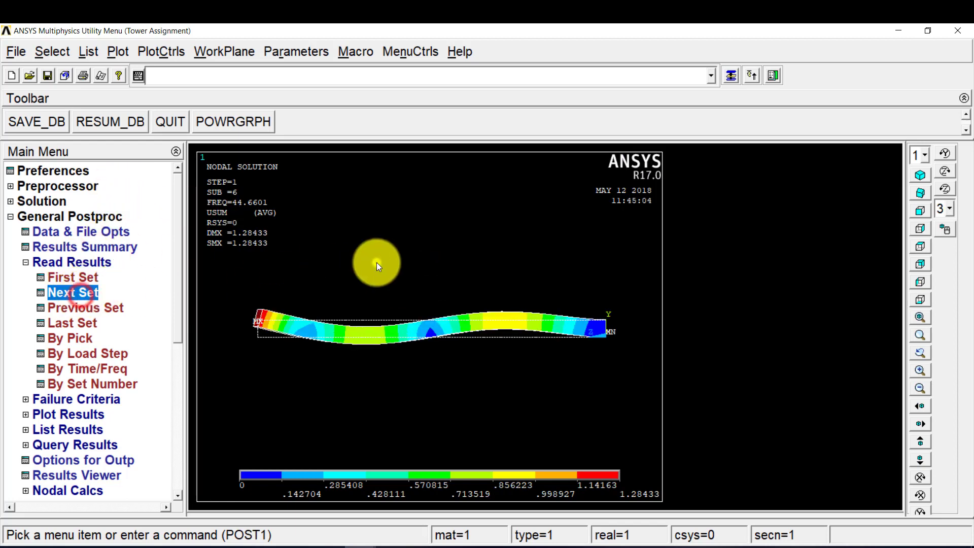
{"action": "left_click", "coordinate": [377, 263]}
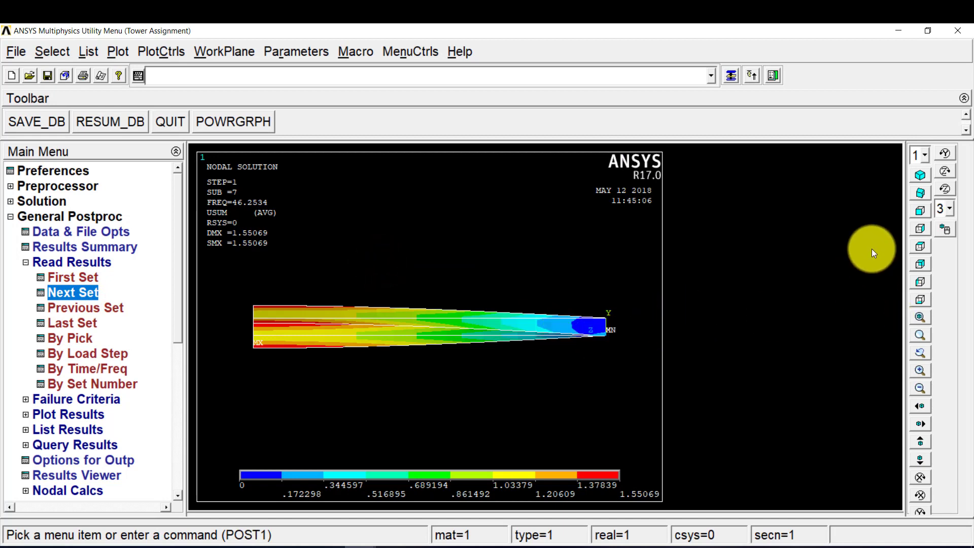
{"action": "left_click", "coordinate": [921, 174]}
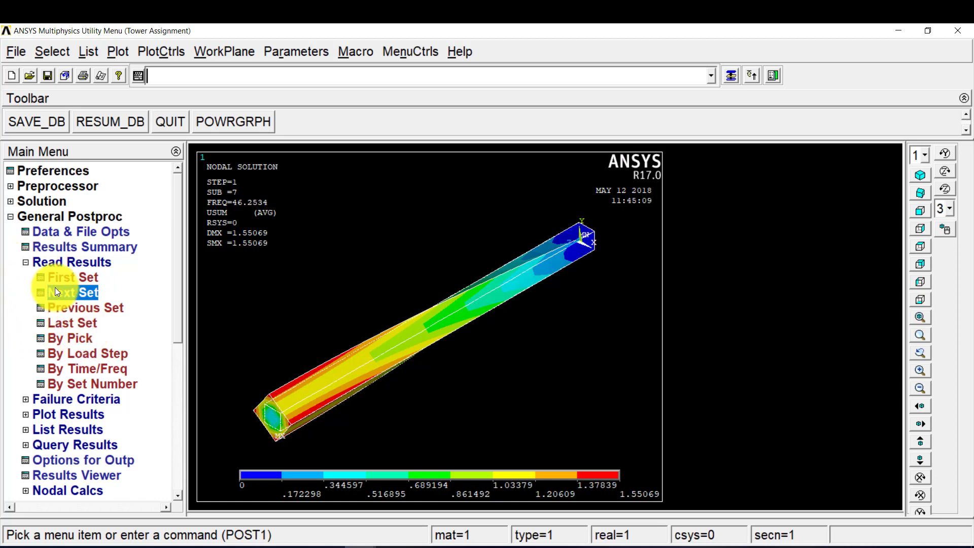
Step through result sets 8, 9 and 10 and replot each mode's displacement contours.
{"action": "left_click", "coordinate": [70, 293]}
{"action": "right_click", "coordinate": [442, 332]}
{"action": "left_click", "coordinate": [449, 337]}
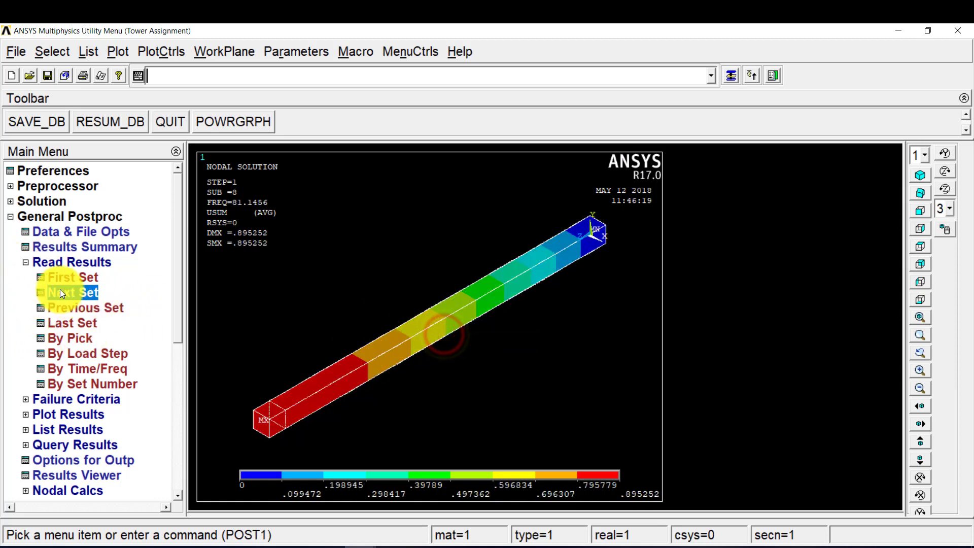
{"action": "right_click", "coordinate": [383, 319]}
{"action": "left_click", "coordinate": [390, 324]}
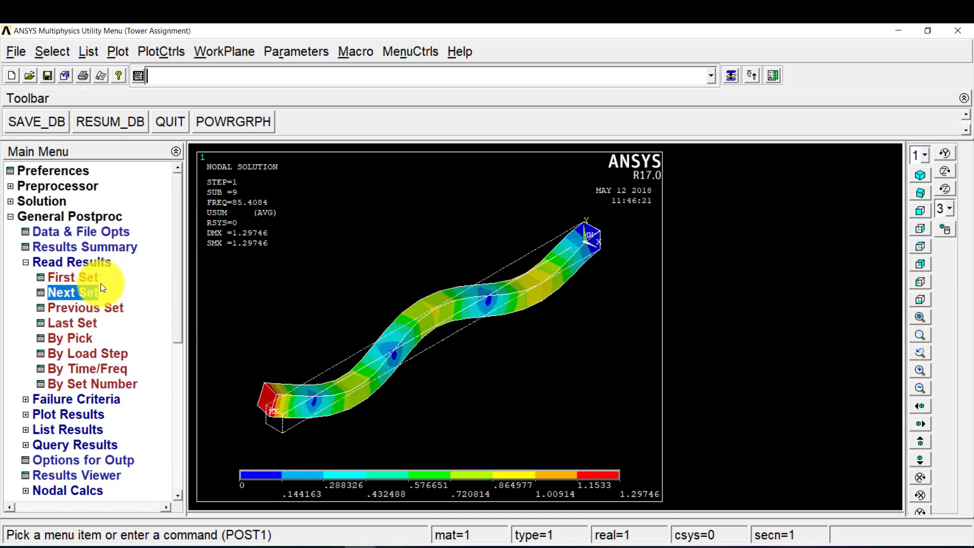
{"action": "left_click", "coordinate": [75, 290]}
{"action": "right_click", "coordinate": [573, 319]}
{"action": "left_click", "coordinate": [573, 321]}
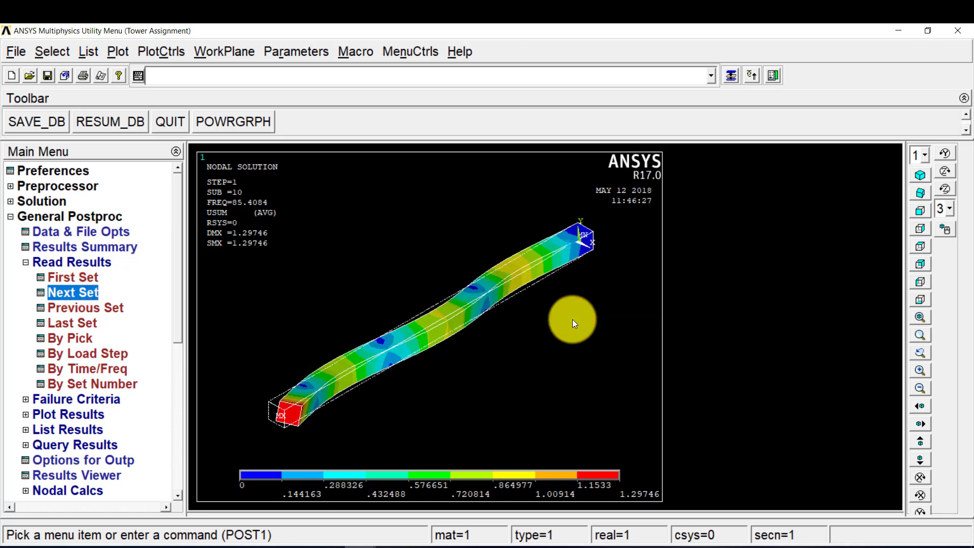
Change the Block Lanczos modal analysis options to a start frequency of 1000 and an end frequency of 10000.
{"action": "left_click", "coordinate": [48, 200]}
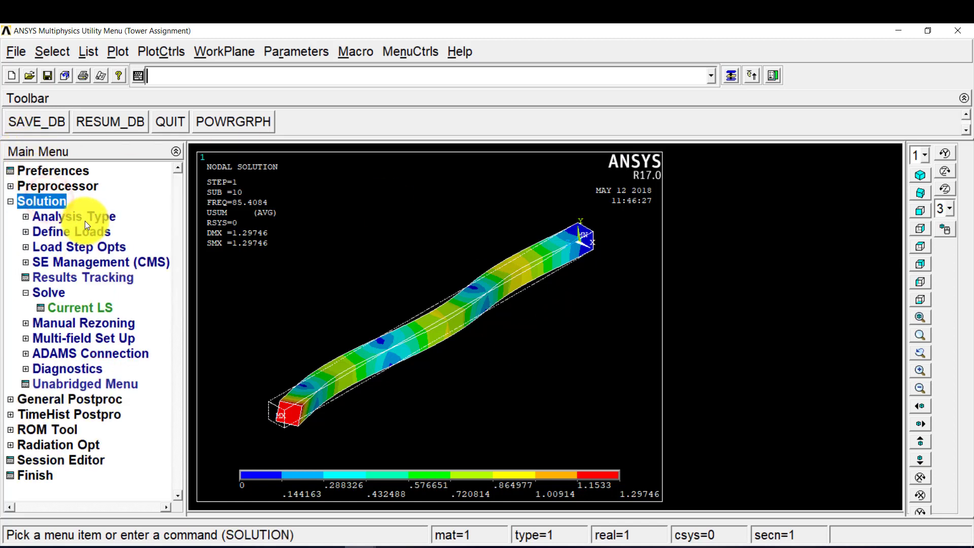
{"action": "left_click", "coordinate": [90, 218]}
{"action": "left_click", "coordinate": [96, 260]}
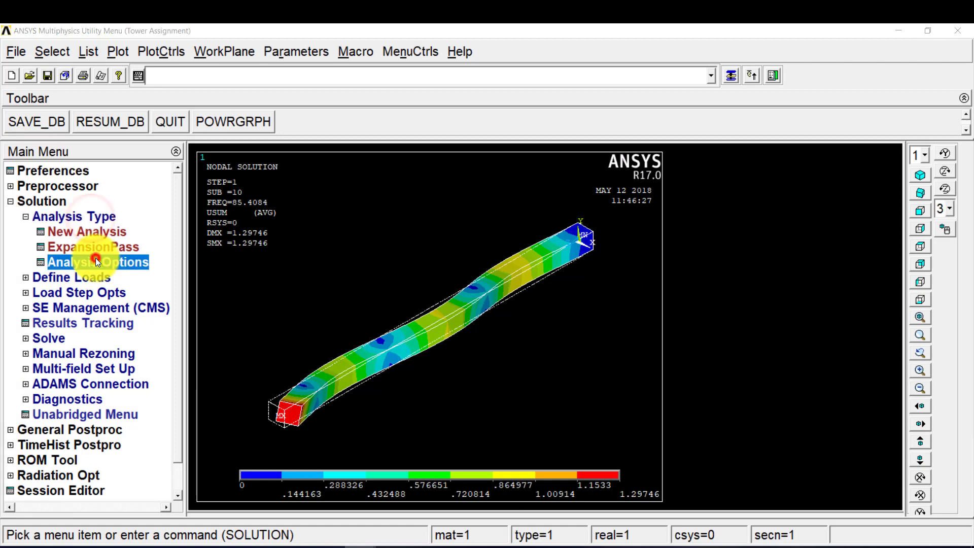
{"action": "left_click", "coordinate": [396, 441]}
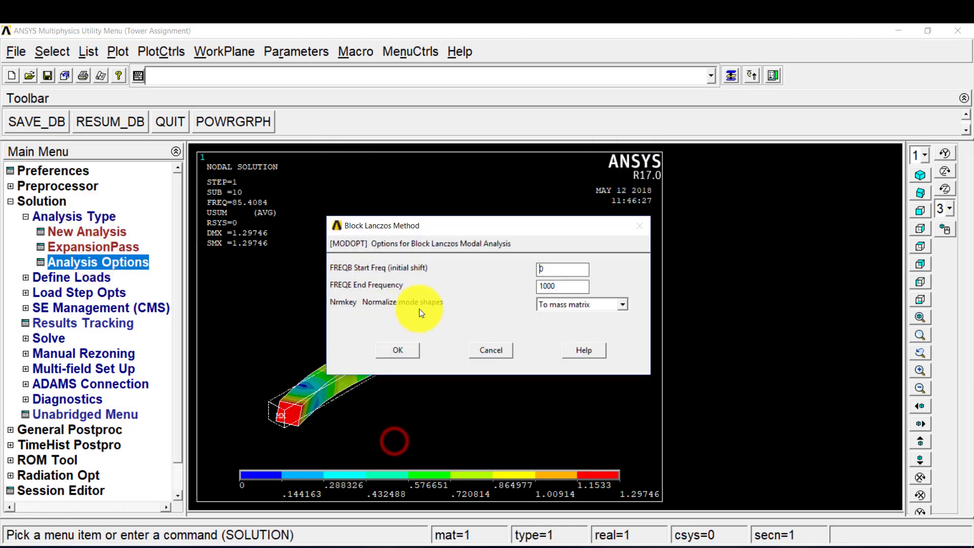
{"action": "double_click", "coordinate": [553, 269]}
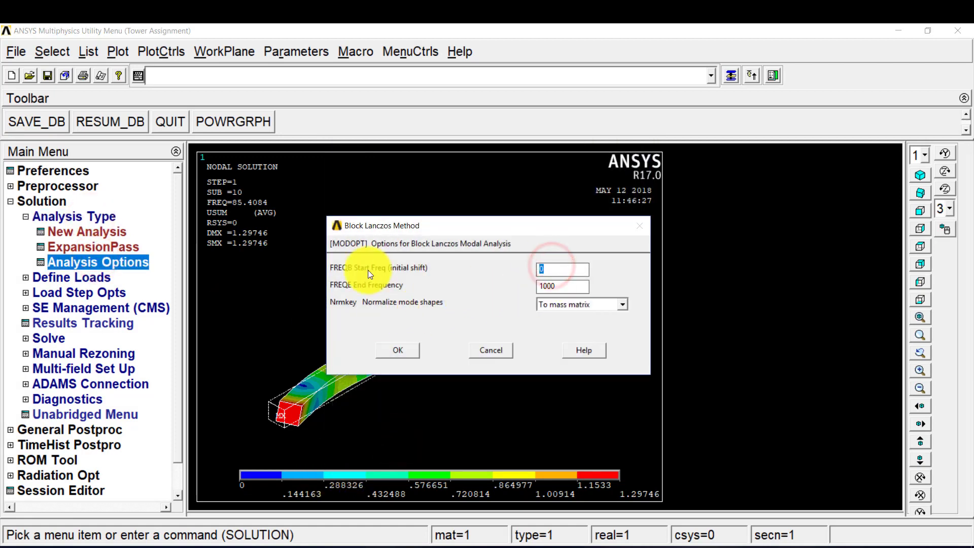
{"action": "type", "text": "1000"}
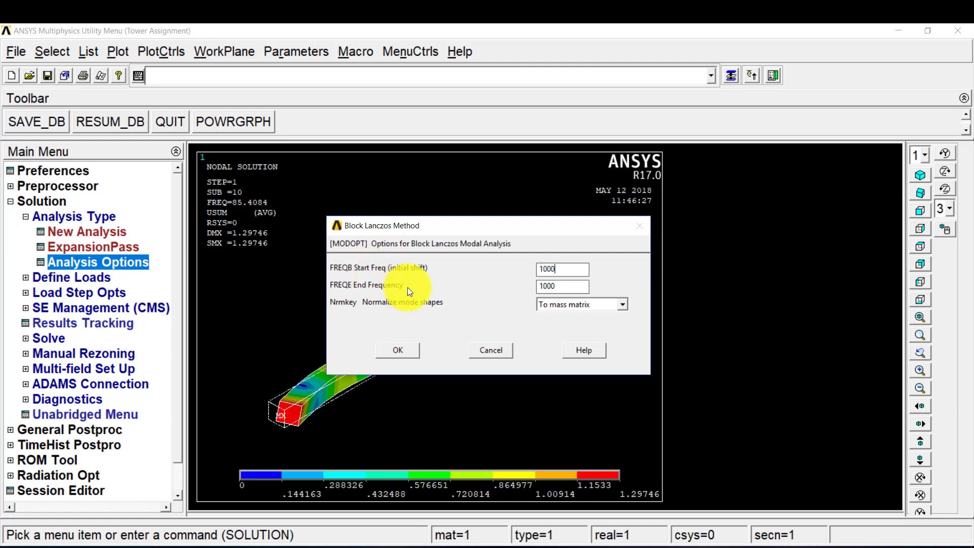
{"action": "double_click", "coordinate": [556, 286]}
{"action": "type", "text": "10000"}
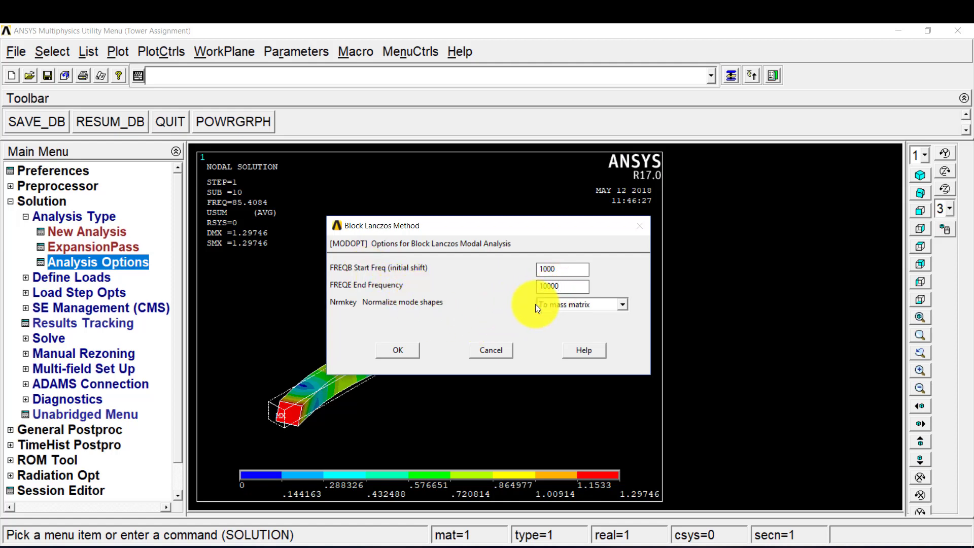
{"action": "left_click", "coordinate": [419, 350]}
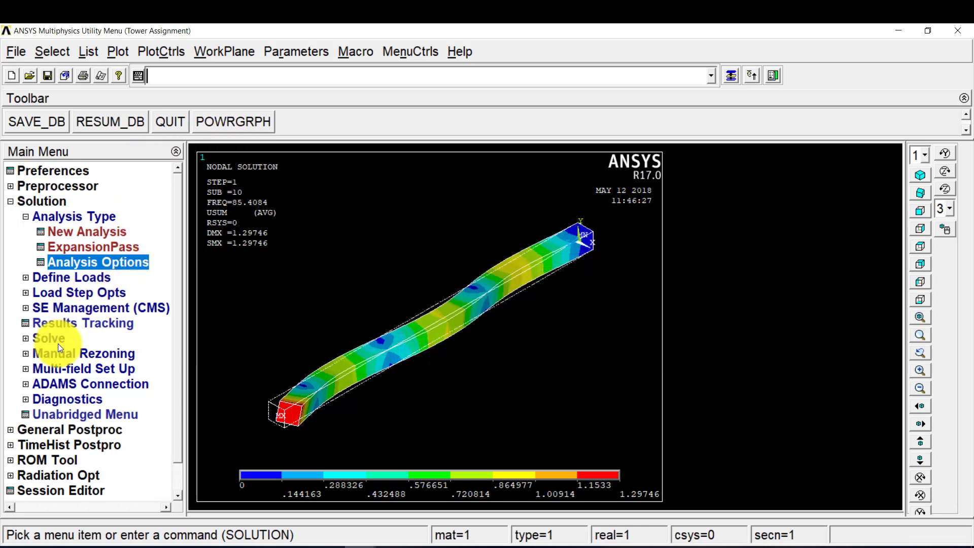
Solve the current load step with the revised modal frequency range and dismiss the completion note.
{"action": "left_click", "coordinate": [59, 337]}
{"action": "left_click", "coordinate": [96, 307]}
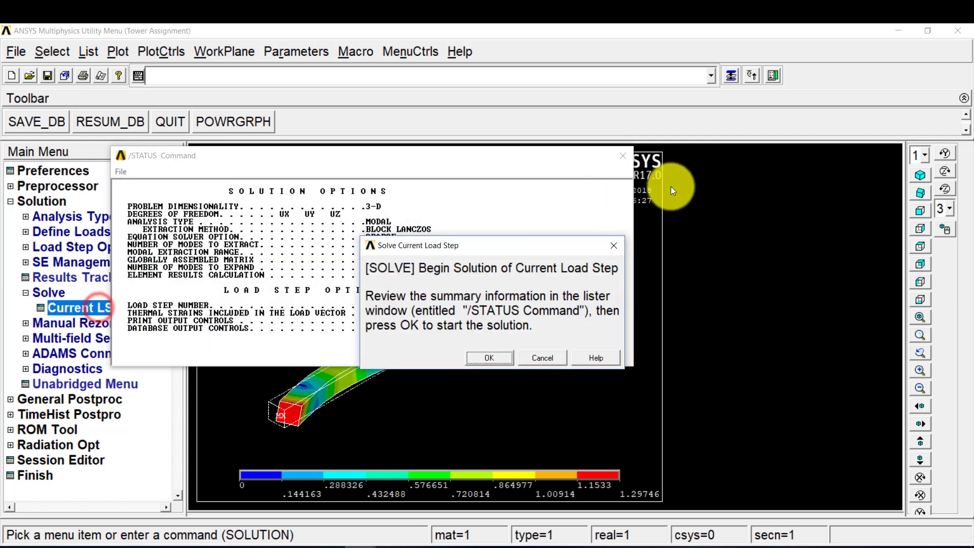
{"action": "left_click", "coordinate": [622, 157]}
{"action": "left_click", "coordinate": [493, 355]}
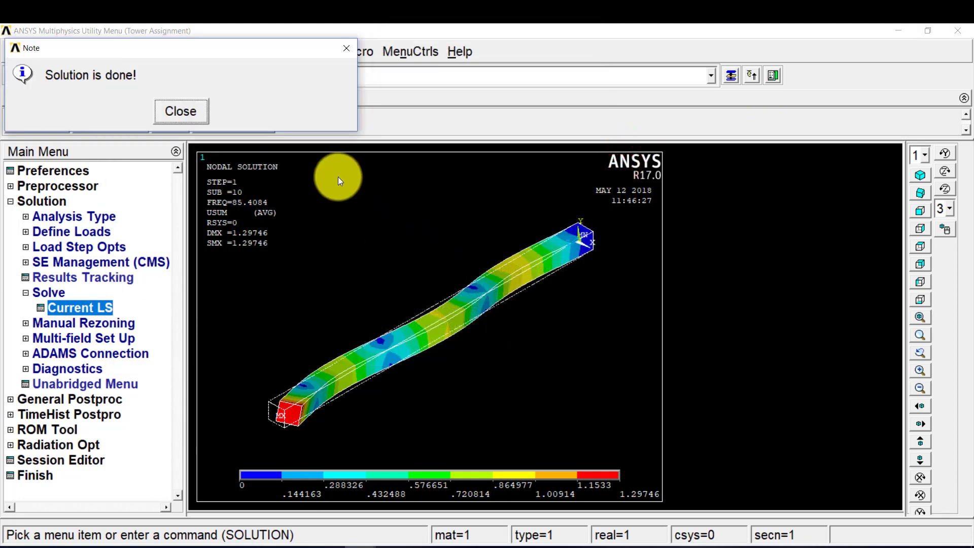
{"action": "left_click", "coordinate": [181, 111]}
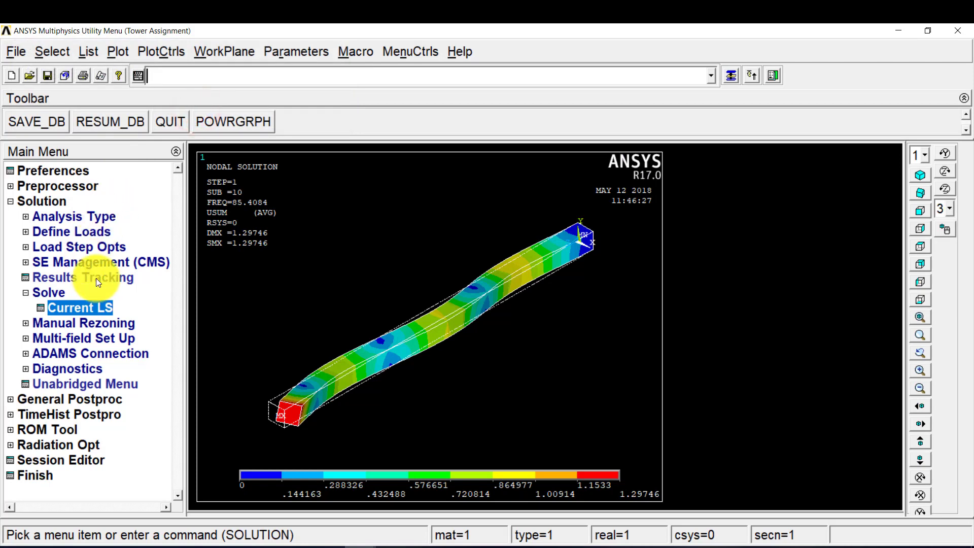
List the results summary of the new modal solution to examine the frequency of each data set.
{"action": "left_click", "coordinate": [32, 205]}
{"action": "left_click", "coordinate": [51, 216]}
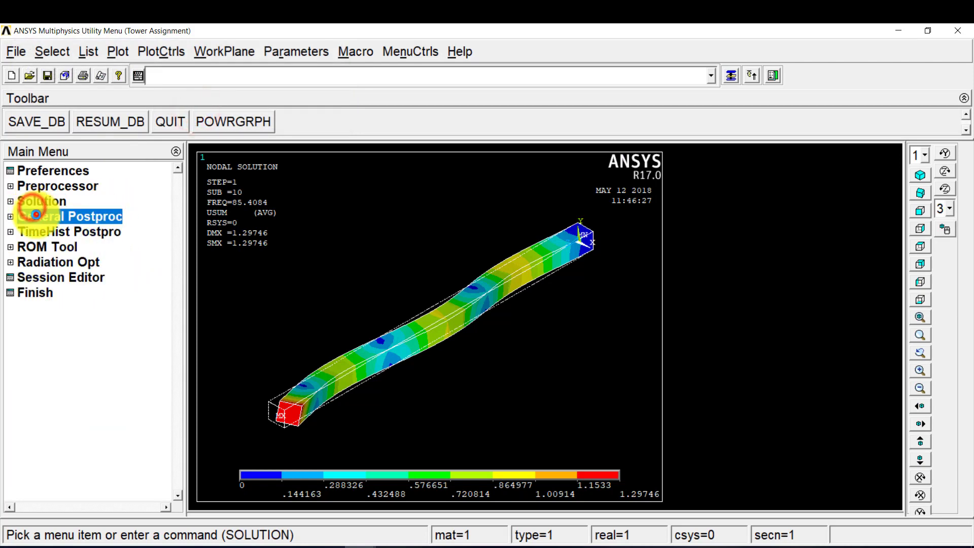
{"action": "left_click", "coordinate": [104, 248]}
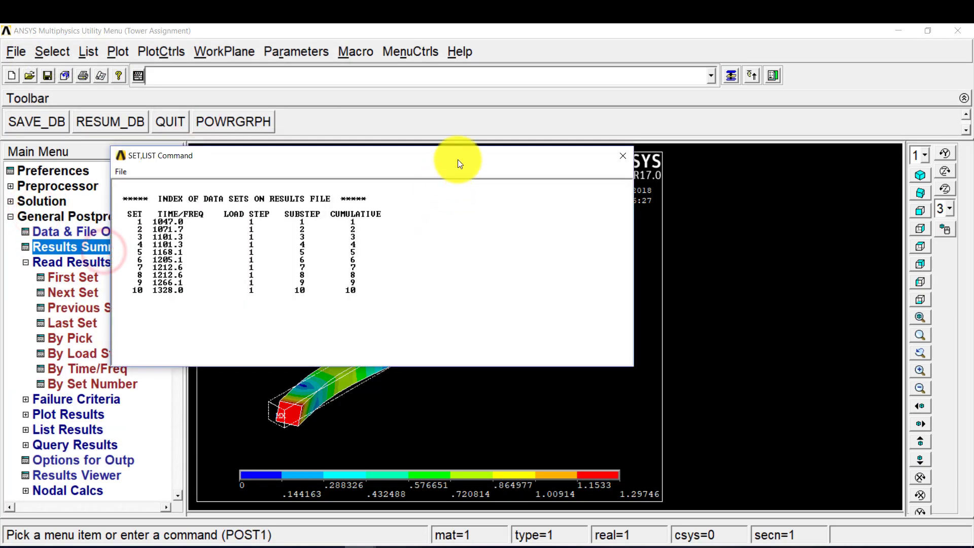
{"action": "left_click_drag", "start_coordinate": [458, 159], "coordinate": [644, 102]}
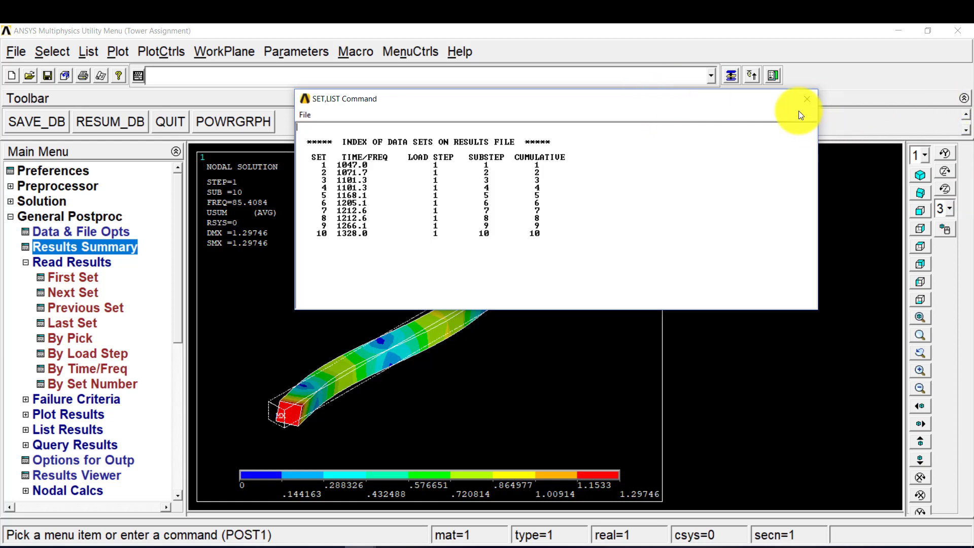
{"action": "left_click", "coordinate": [806, 100]}
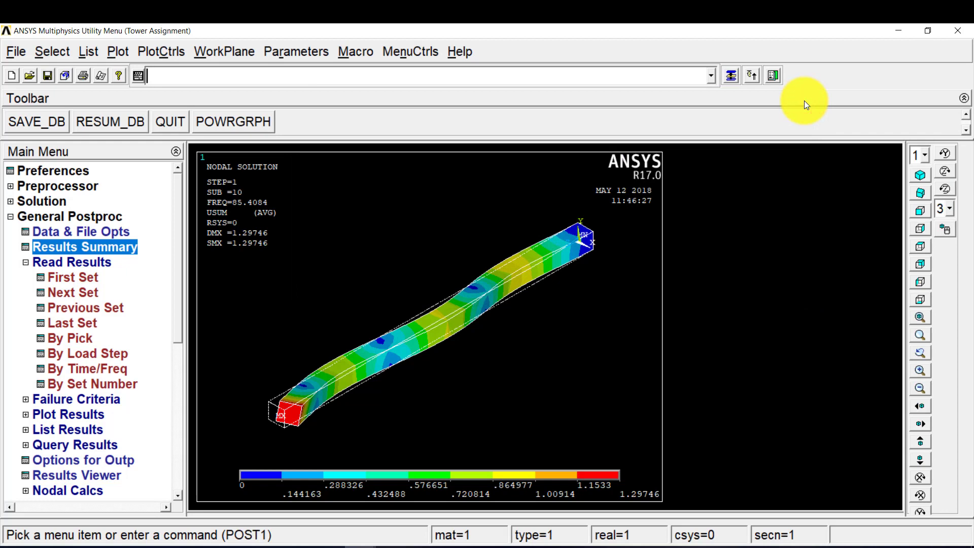
Read the first result set and replot its mode shape.
{"action": "left_click", "coordinate": [84, 279]}
{"action": "right_click", "coordinate": [431, 272]}
{"action": "left_click", "coordinate": [433, 273]}
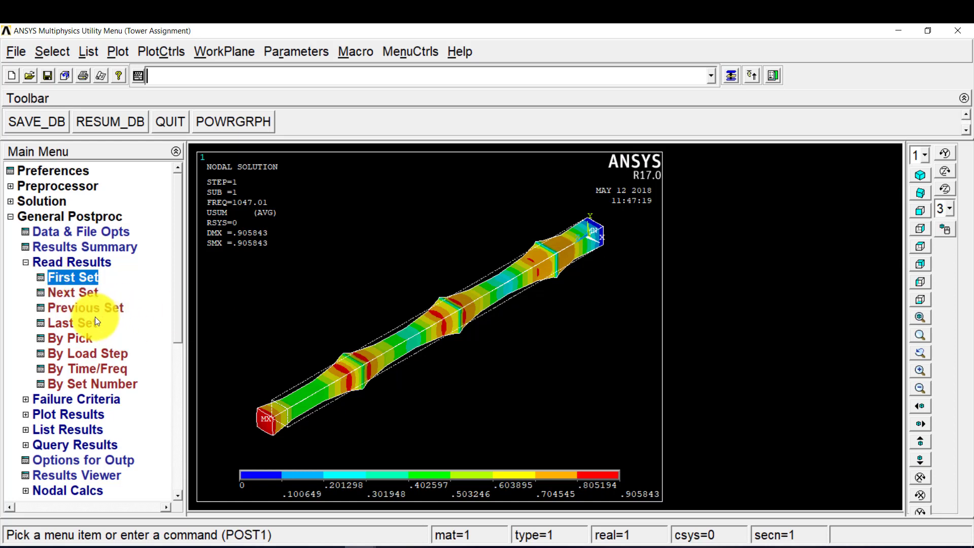
Advance through result sets 2 to 5, replotting the displacement contours of the modes.
{"action": "left_click", "coordinate": [80, 296]}
{"action": "right_click", "coordinate": [428, 297]}
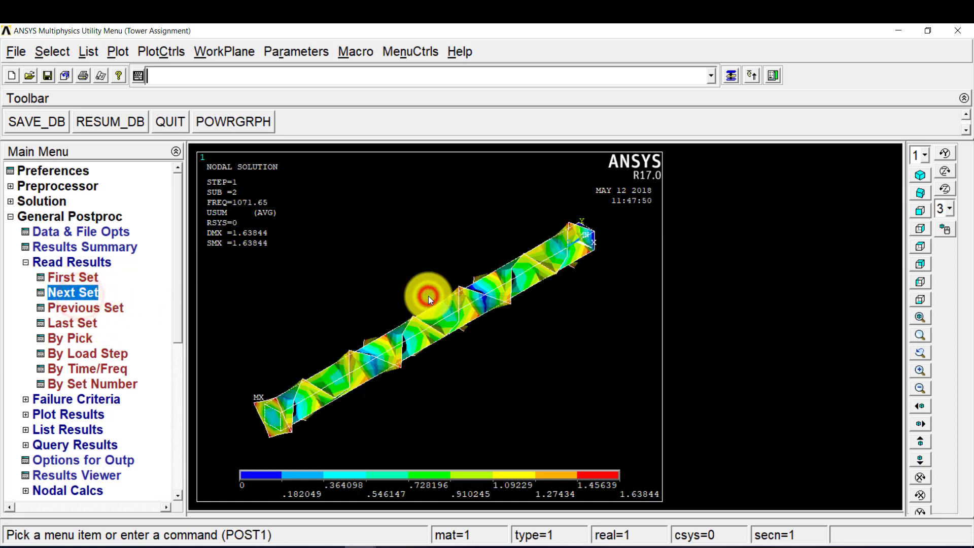
{"action": "left_click", "coordinate": [77, 292]}
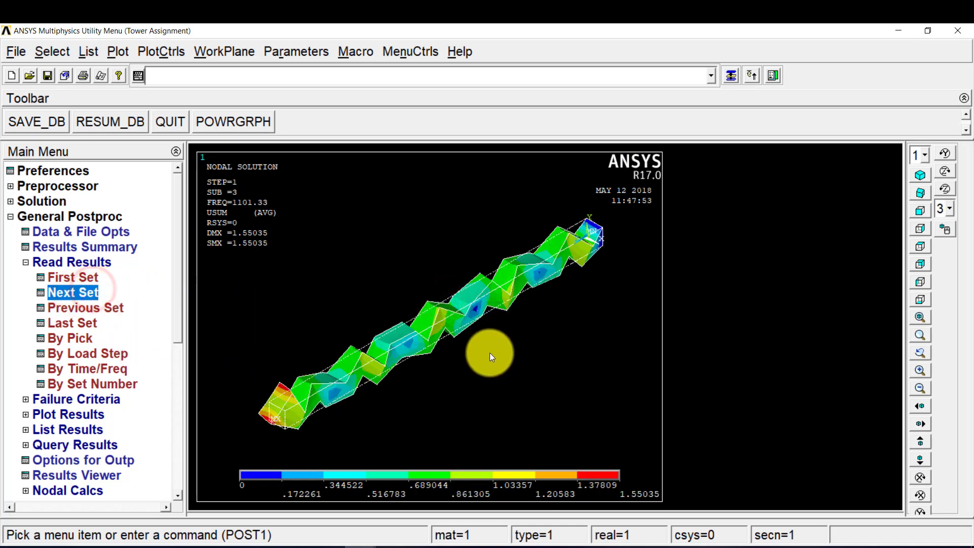
{"action": "left_click", "coordinate": [90, 299]}
{"action": "right_click", "coordinate": [379, 296]}
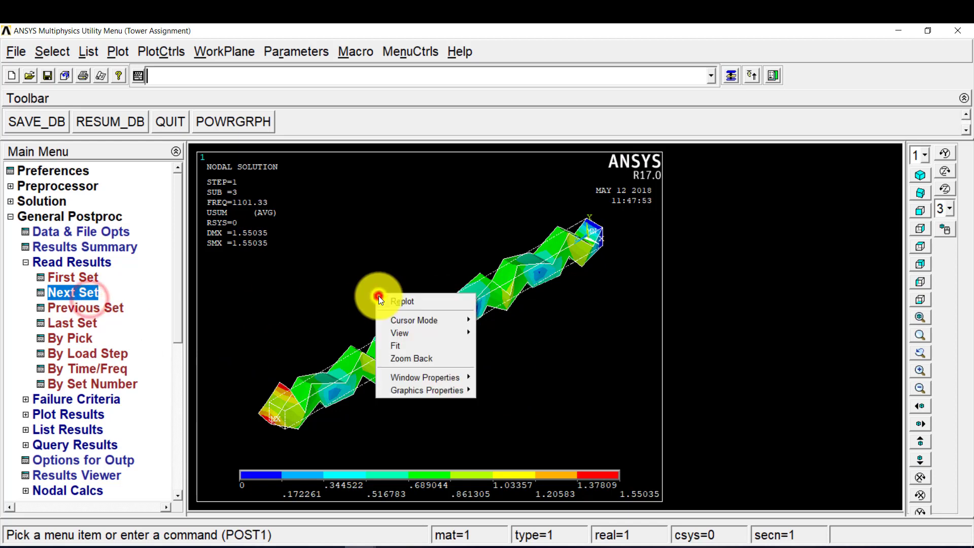
{"action": "left_click", "coordinate": [380, 297]}
Return to the first result set and replot its displacement contours.
{"action": "left_click", "coordinate": [75, 277]}
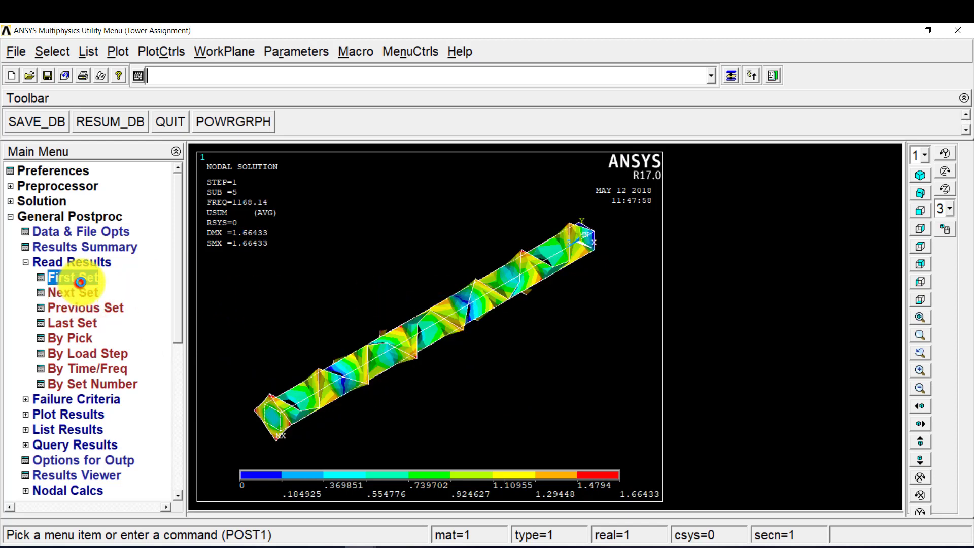
{"action": "right_click", "coordinate": [407, 276]}
{"action": "left_click", "coordinate": [408, 277]}
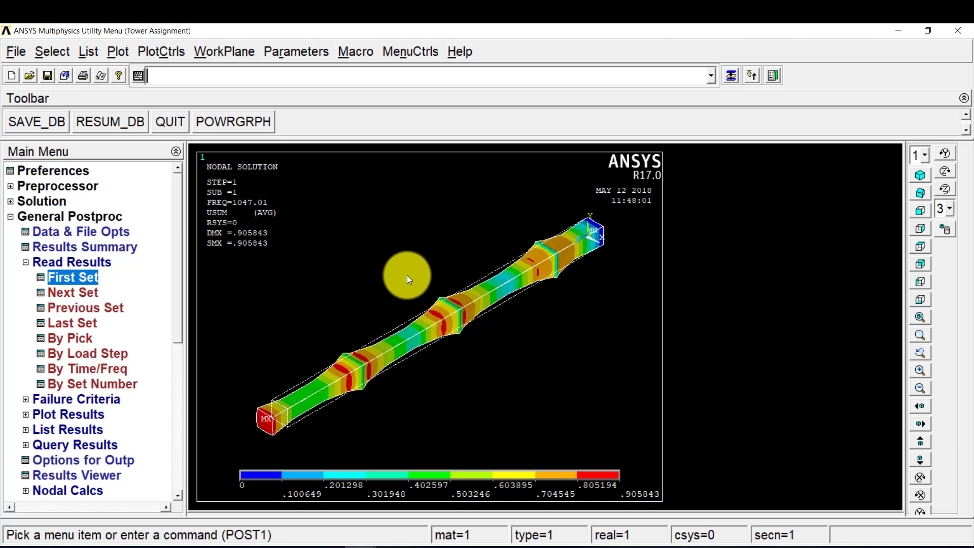
Save the database as Beam_Modal Analysis.db in the d:\ansys directory.
{"action": "left_click", "coordinate": [12, 50]}
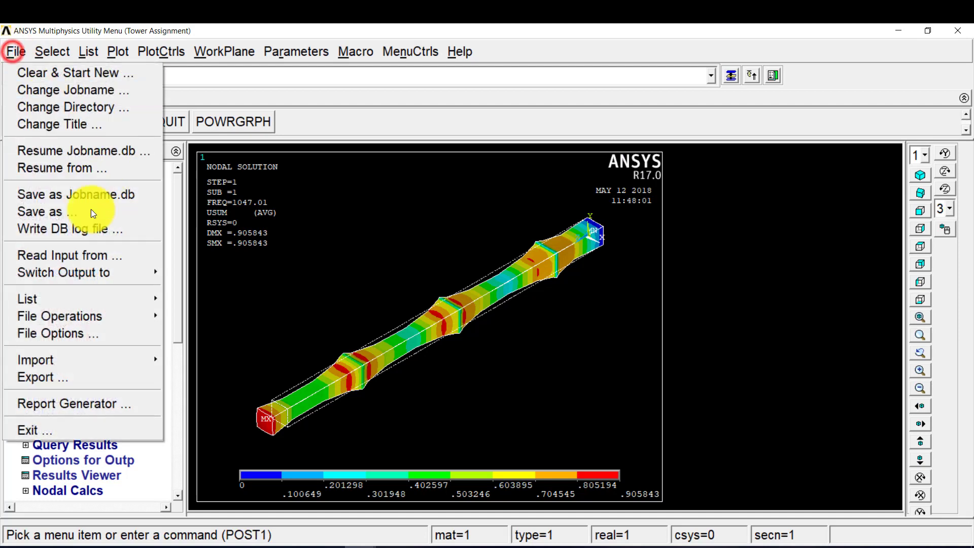
{"action": "left_click", "coordinate": [90, 214]}
{"action": "left_click_drag", "start_coordinate": [251, 81], "coordinate": [744, 58]}
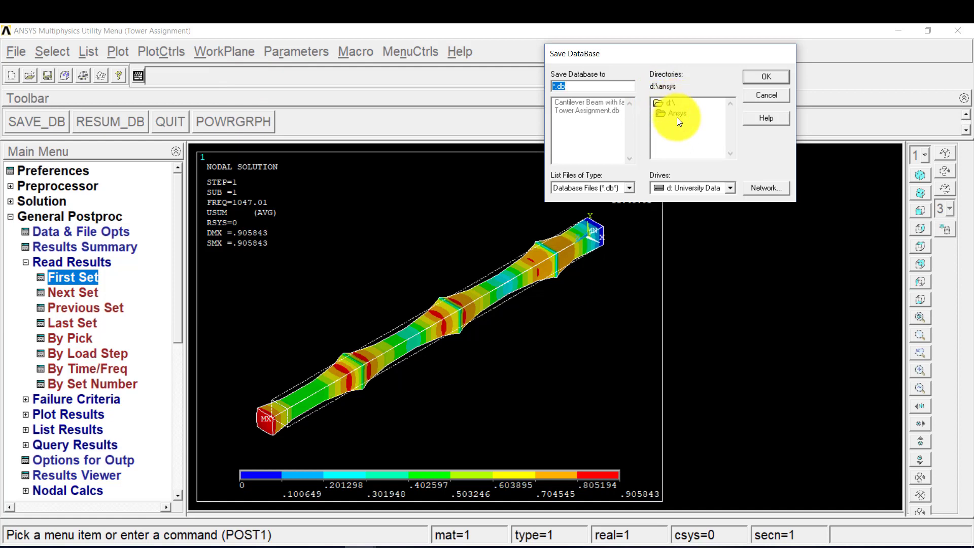
{"action": "left_click", "coordinate": [556, 85]}
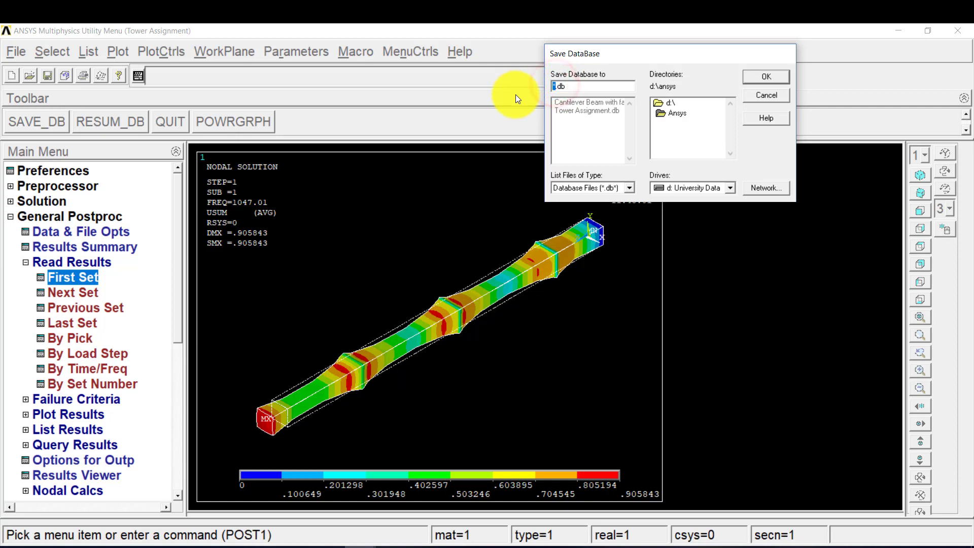
{"action": "type", "text": "Beam_Modal "}
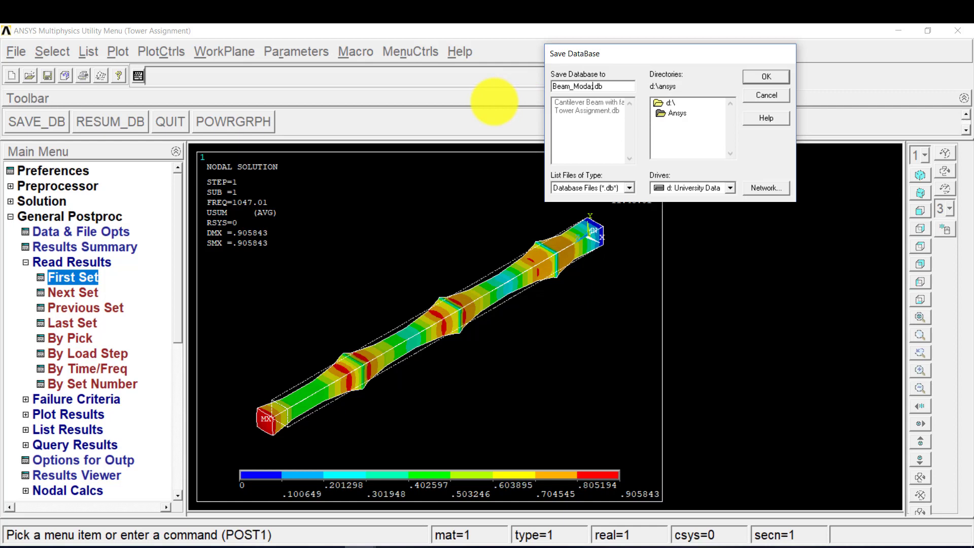
{"action": "type", "text": "A"}
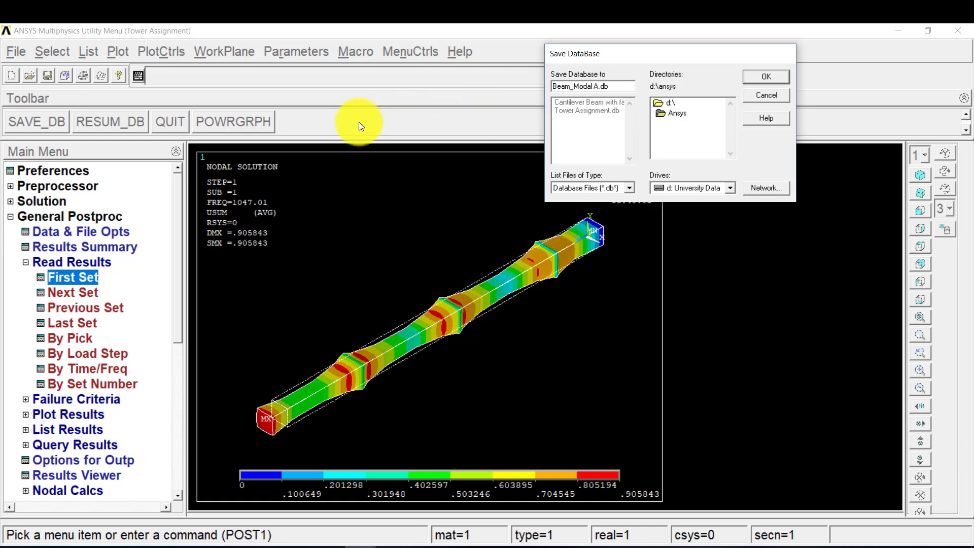
{"action": "type", "text": "nalysis"}
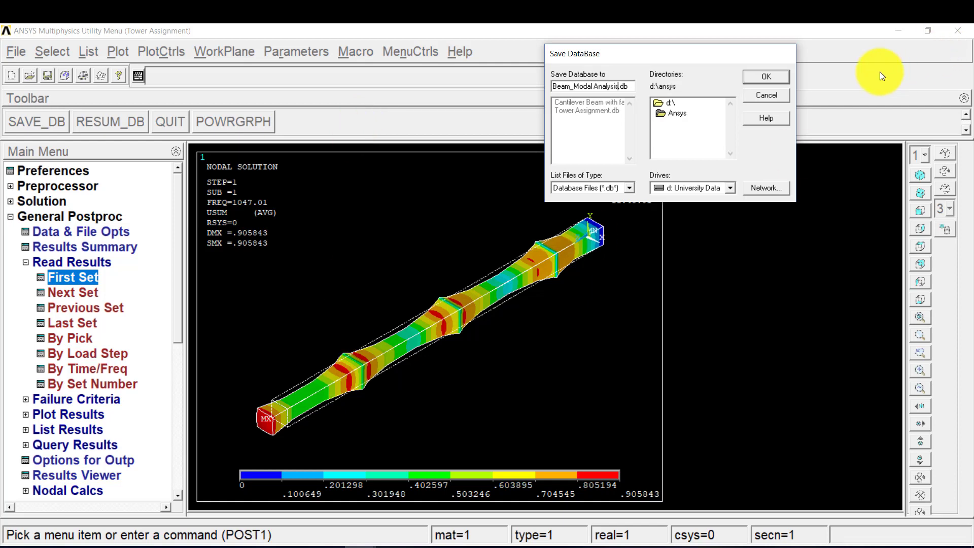
{"action": "left_click", "coordinate": [767, 76]}
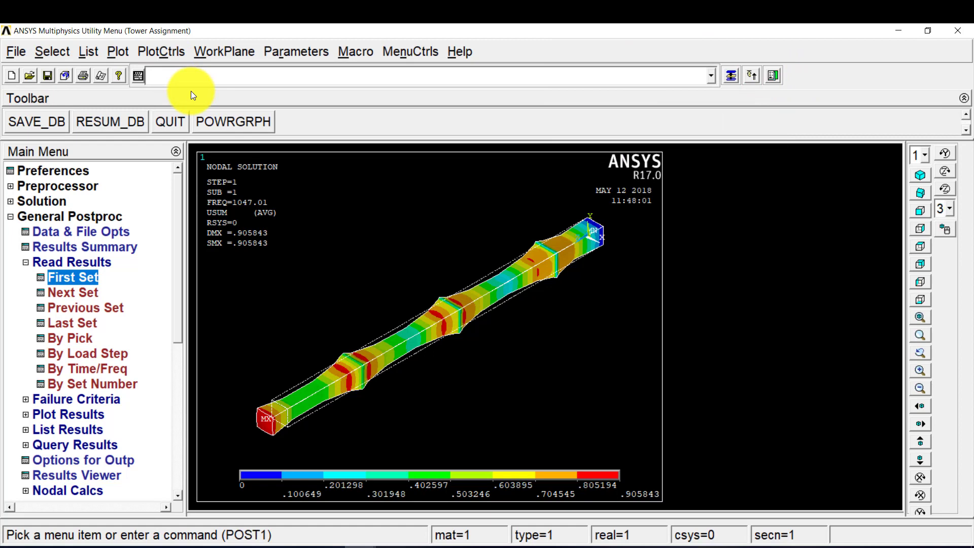
Clear the current model, start a new database and replot the empty graphics window.
{"action": "left_click", "coordinate": [10, 53]}
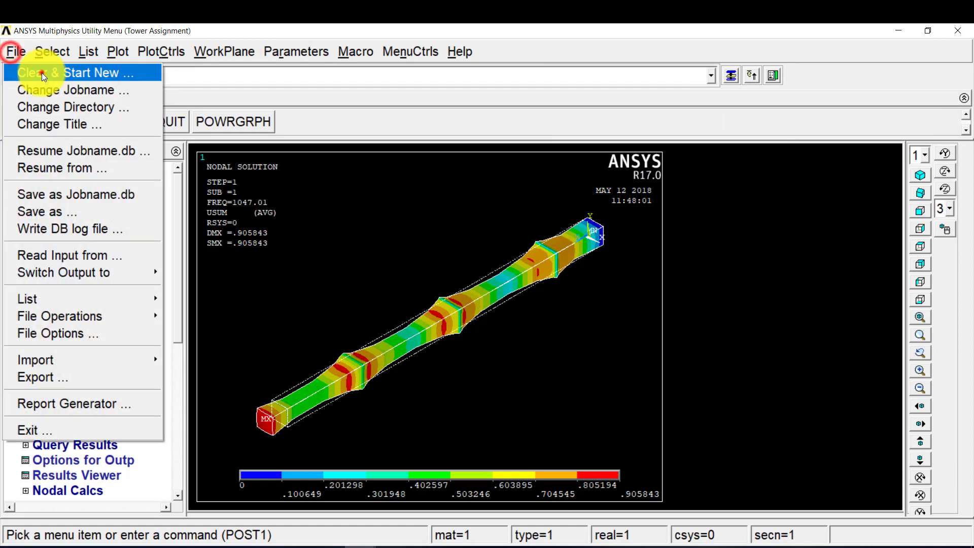
{"action": "left_click", "coordinate": [41, 72]}
{"action": "left_click", "coordinate": [375, 371]}
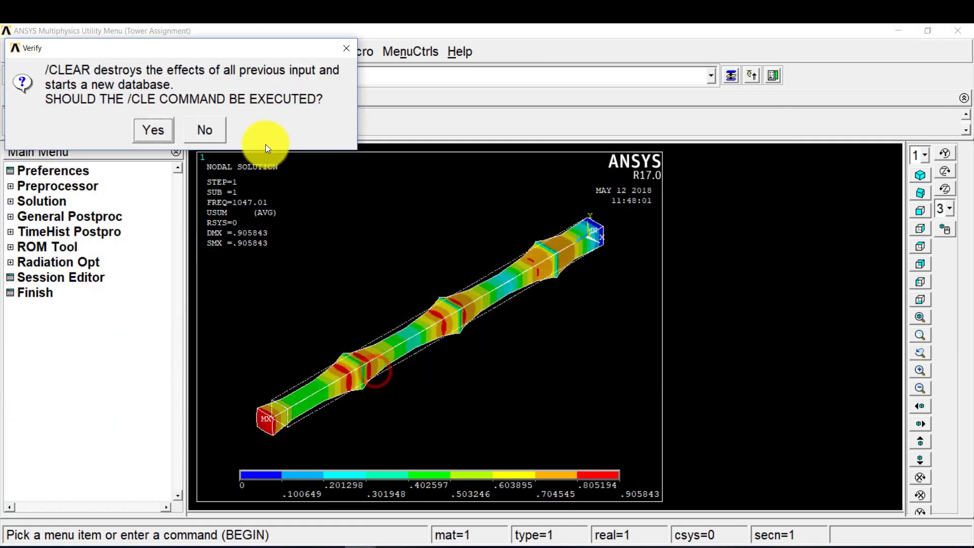
{"action": "left_click", "coordinate": [154, 132]}
{"action": "right_click", "coordinate": [495, 273]}
{"action": "left_click", "coordinate": [518, 277]}
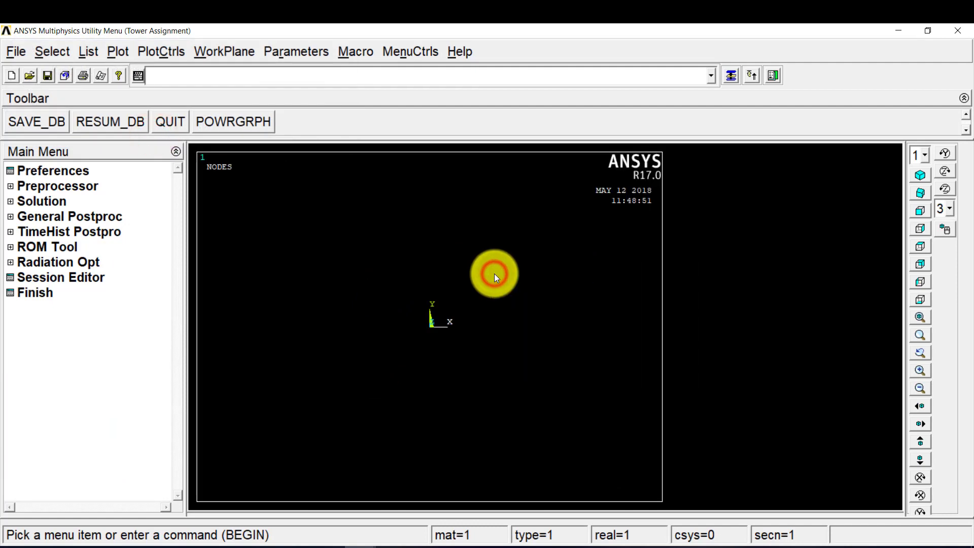
Resume the saved database Beam_Modal Analysis.db from d:\ansys.
{"action": "left_click", "coordinate": [14, 49]}
{"action": "left_click", "coordinate": [66, 172]}
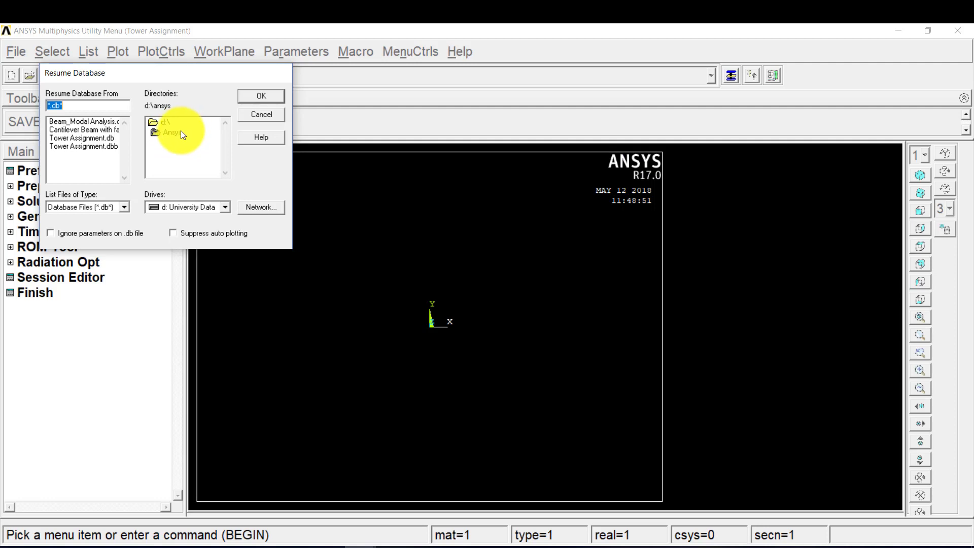
{"action": "left_click", "coordinate": [86, 121]}
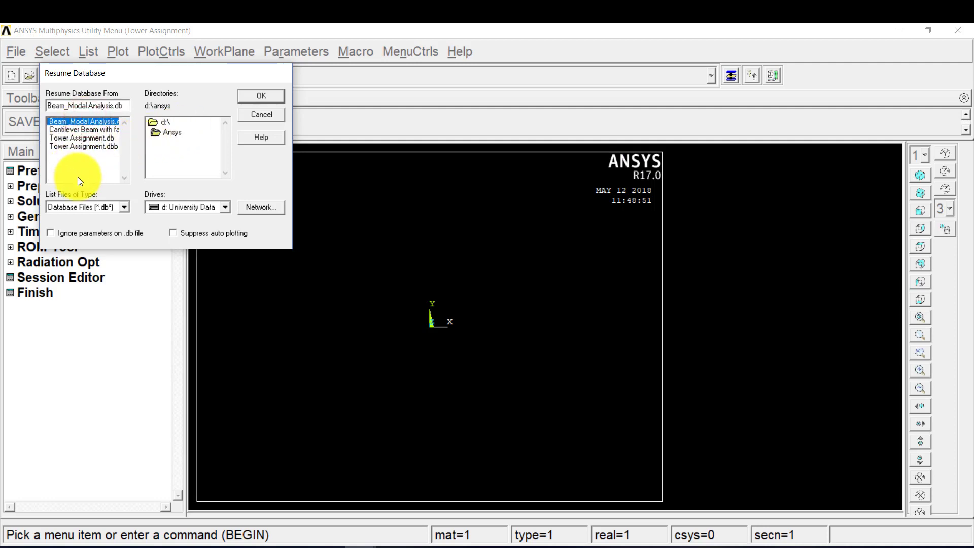
{"action": "left_click", "coordinate": [256, 97]}
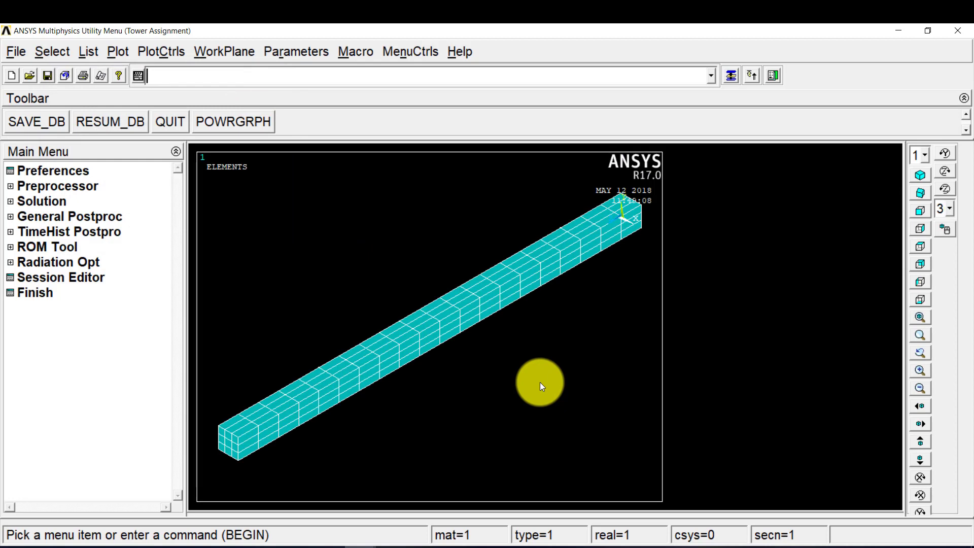
Read the first result set and plot the nodal solution contours of the displacement vector sum.
{"action": "left_click", "coordinate": [54, 221]}
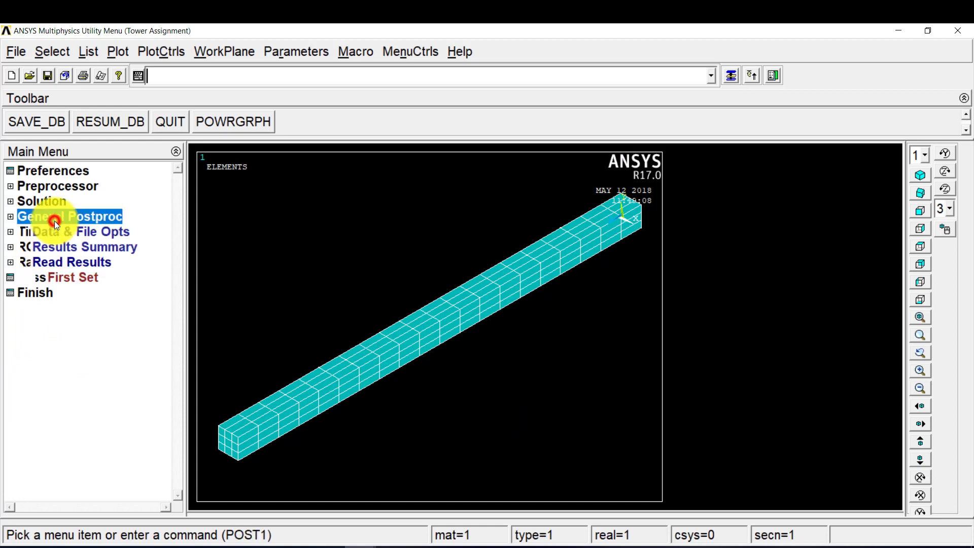
{"action": "left_click", "coordinate": [81, 282]}
{"action": "left_click", "coordinate": [80, 415]}
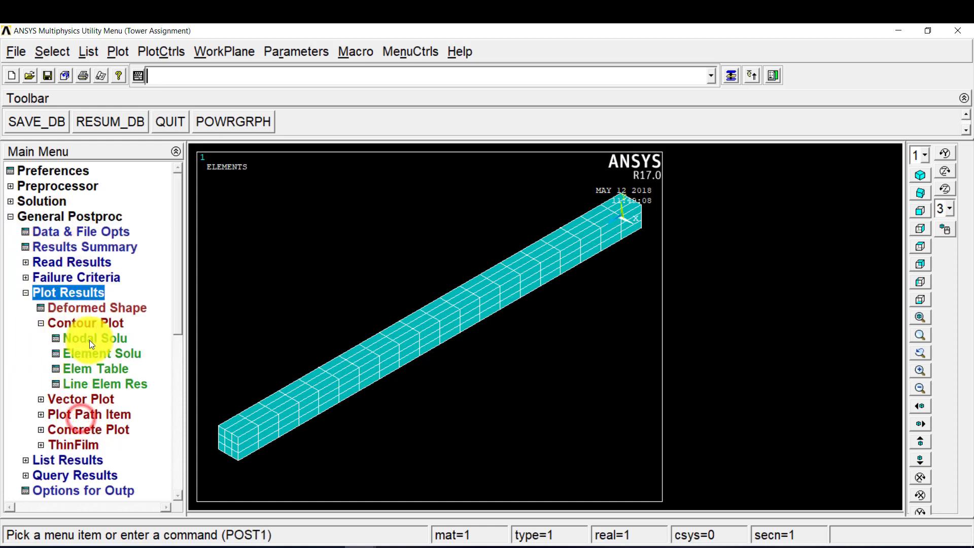
{"action": "left_click", "coordinate": [90, 339]}
{"action": "left_click", "coordinate": [597, 418]}
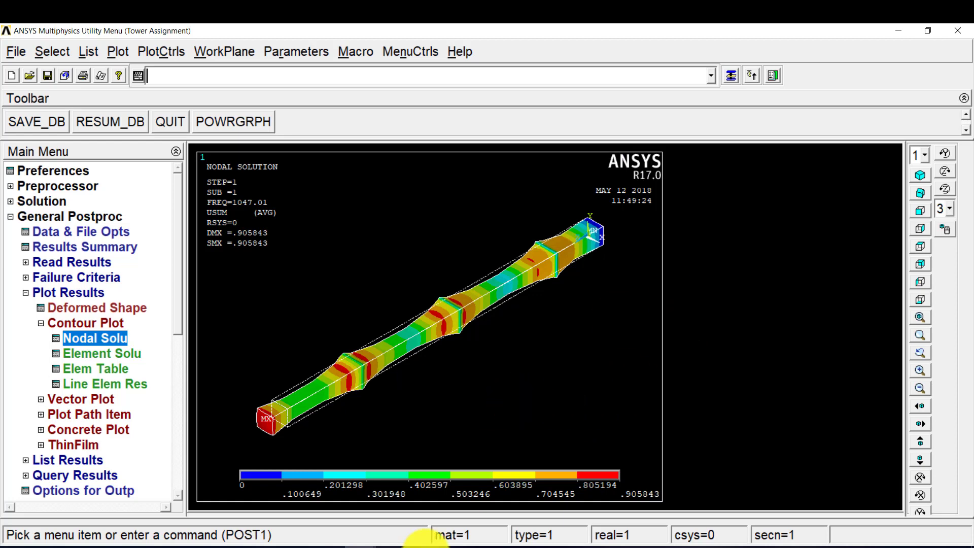
{"action": "left_click", "coordinate": [422, 545]}
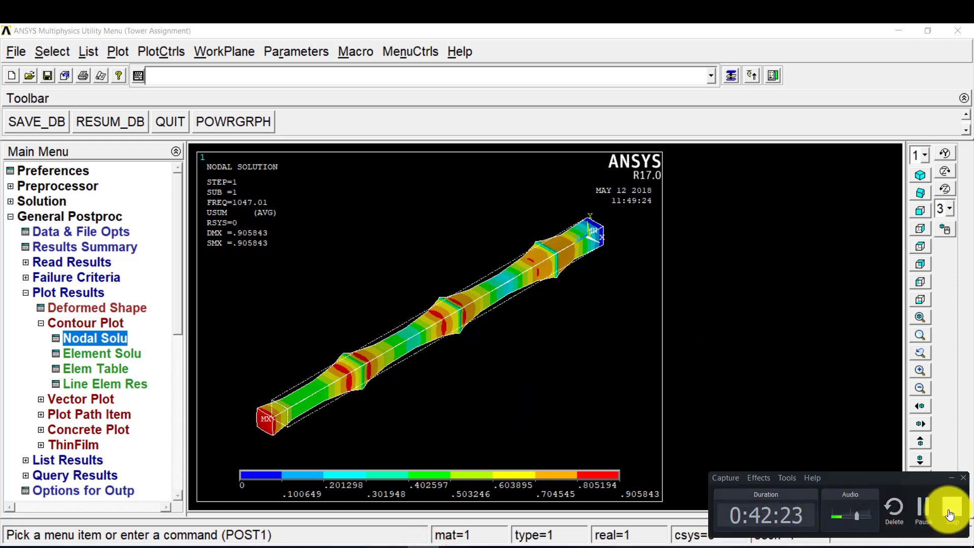
{"action": "left_click", "coordinate": [918, 523]}
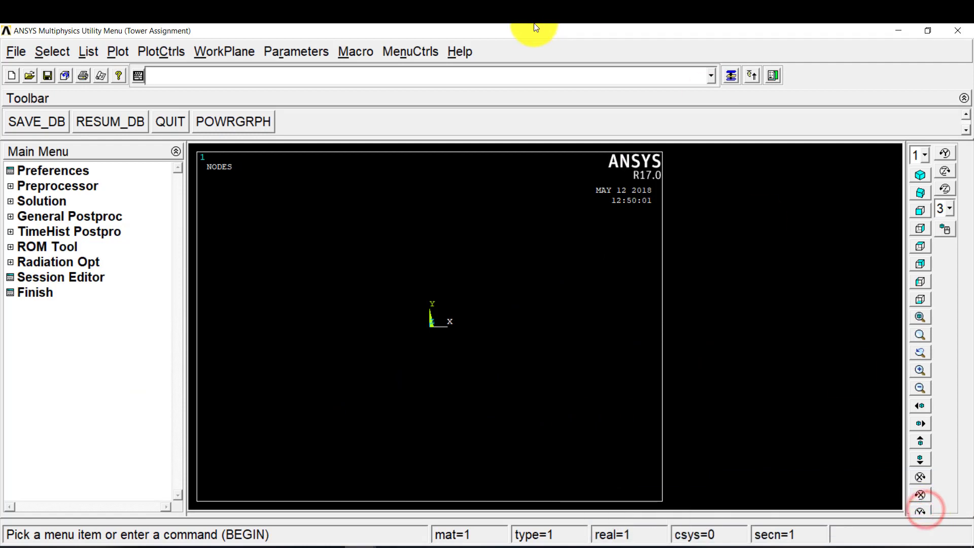
{"action": "left_click", "coordinate": [534, 24]}
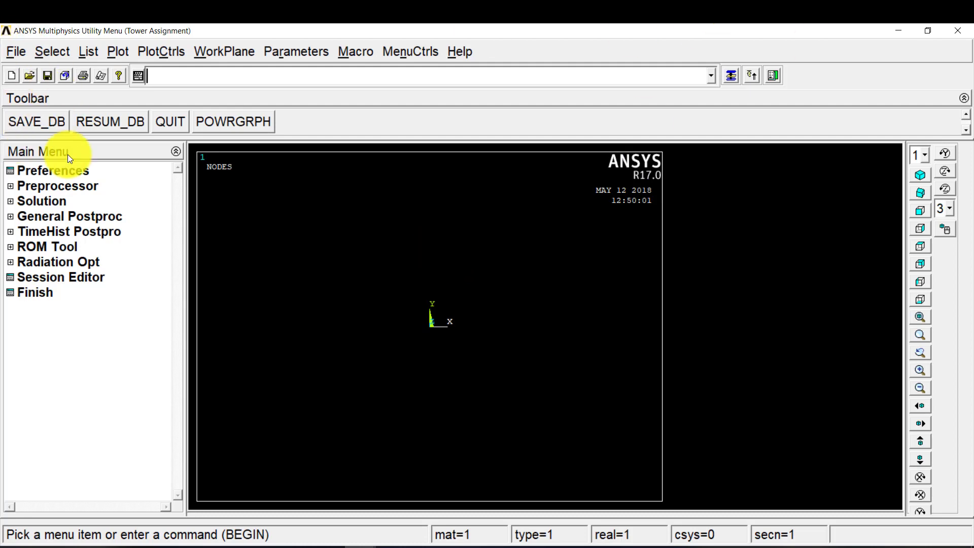
Set the GUI filtering preferences to the Thermal discipline with h-Method and open the Preprocessor.
{"action": "left_click", "coordinate": [57, 172]}
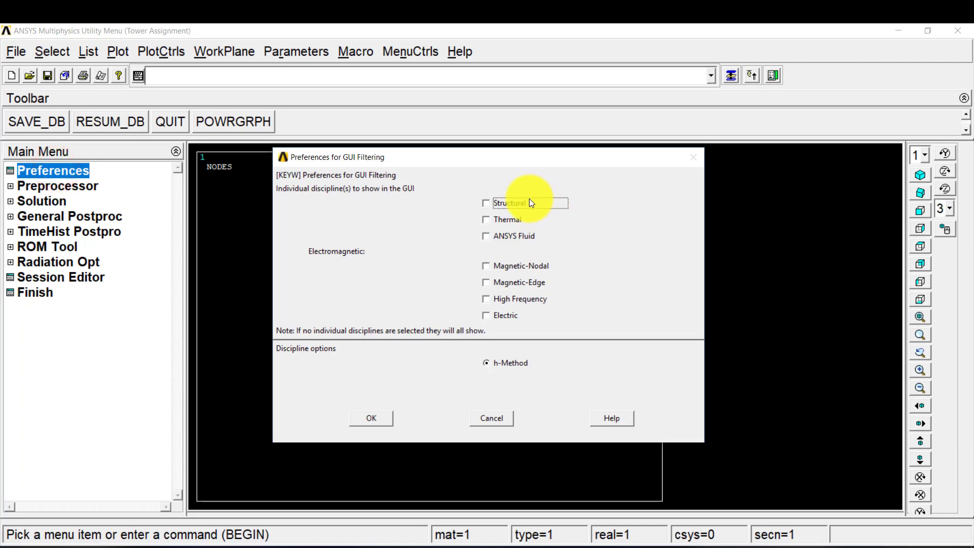
{"action": "left_click", "coordinate": [508, 221]}
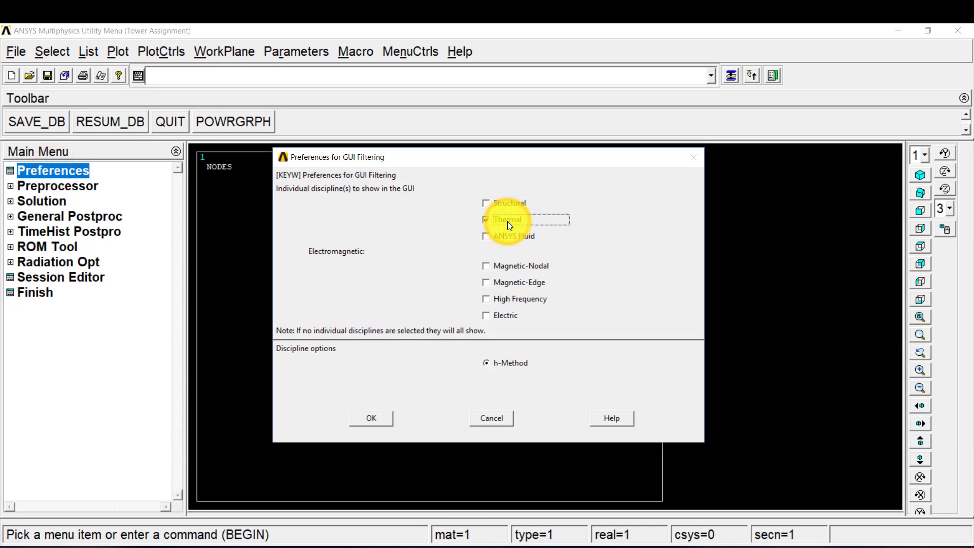
{"action": "left_click", "coordinate": [367, 421]}
{"action": "left_click", "coordinate": [58, 187]}
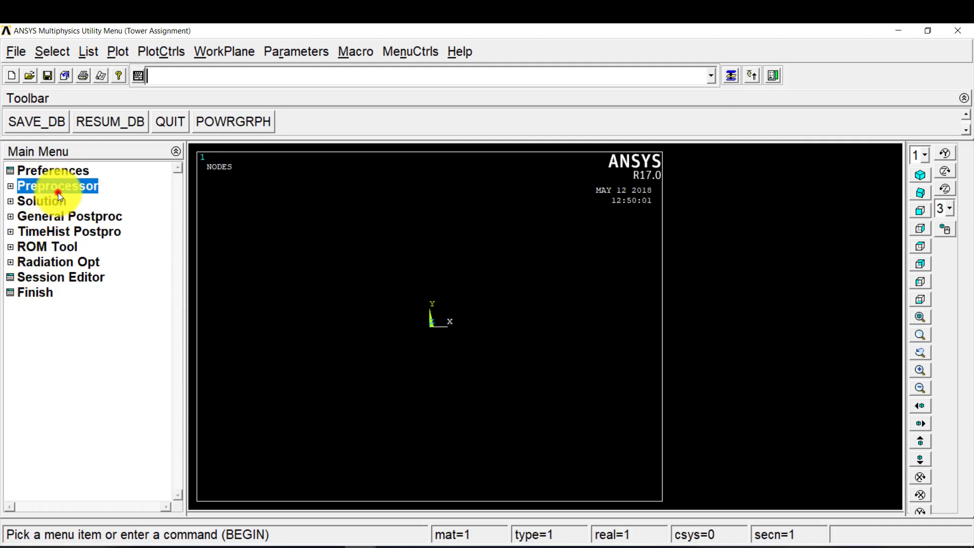
Add the thermal solid element 20node 279 as element type reference number 1 and close the element types list.
{"action": "left_click", "coordinate": [60, 206]}
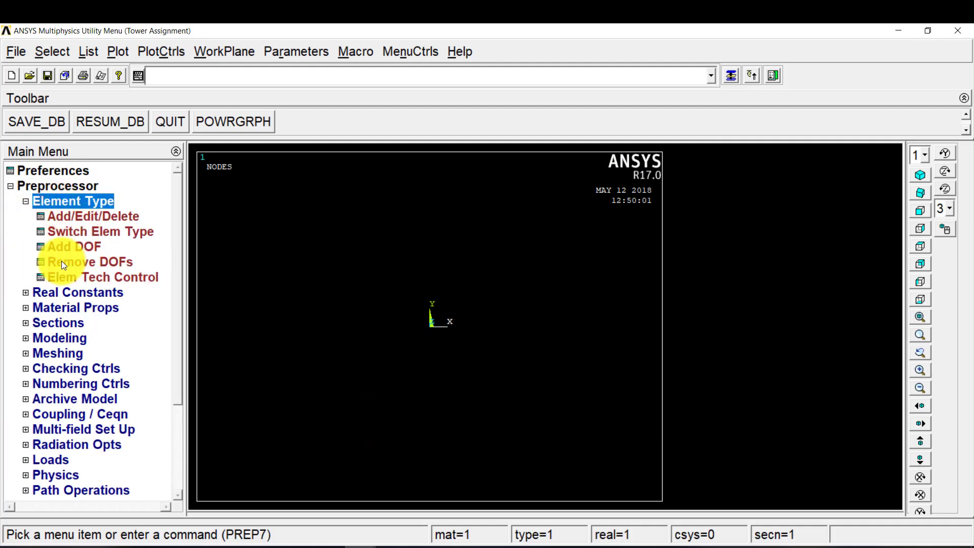
{"action": "left_click", "coordinate": [80, 219]}
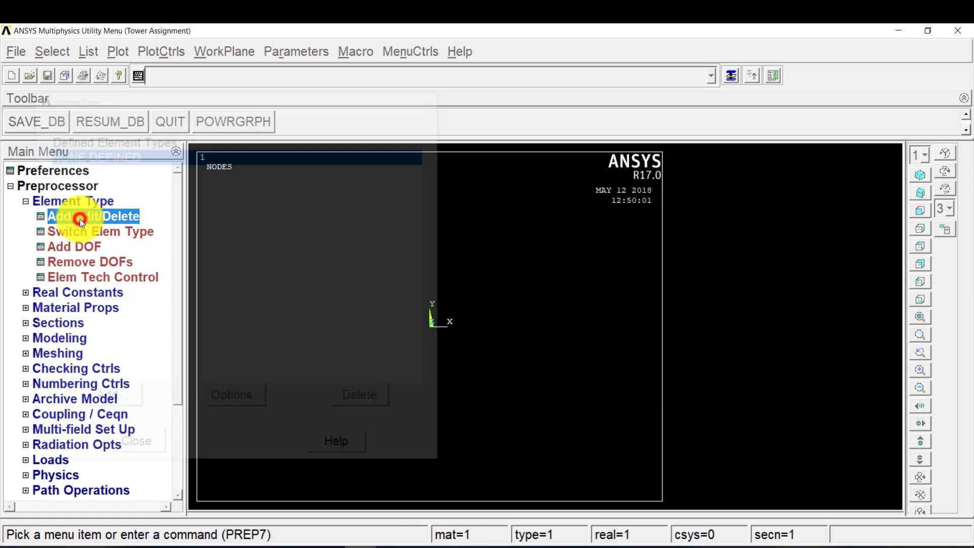
{"action": "left_click", "coordinate": [125, 402]}
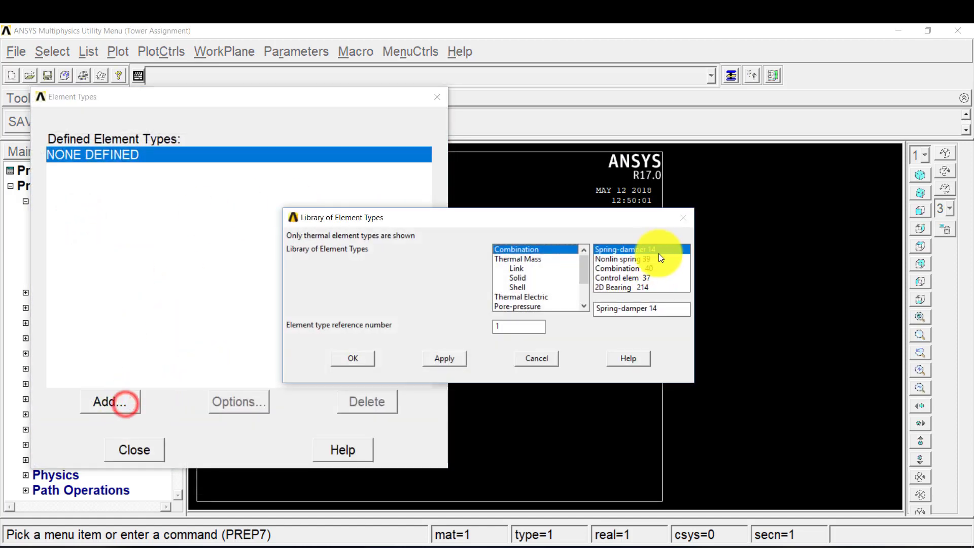
{"action": "left_click", "coordinate": [538, 284]}
{"action": "left_click", "coordinate": [535, 277]}
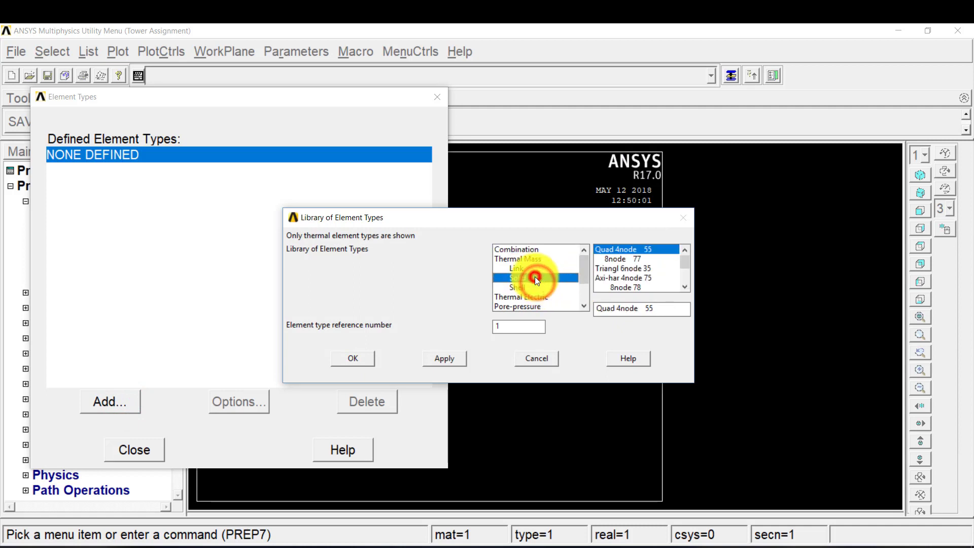
{"action": "left_click", "coordinate": [682, 288]}
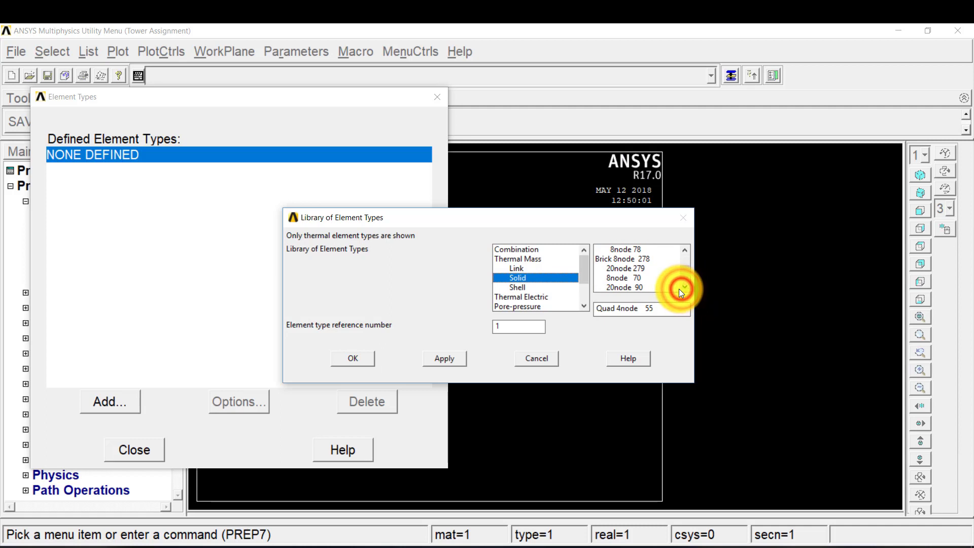
{"action": "left_click", "coordinate": [629, 273]}
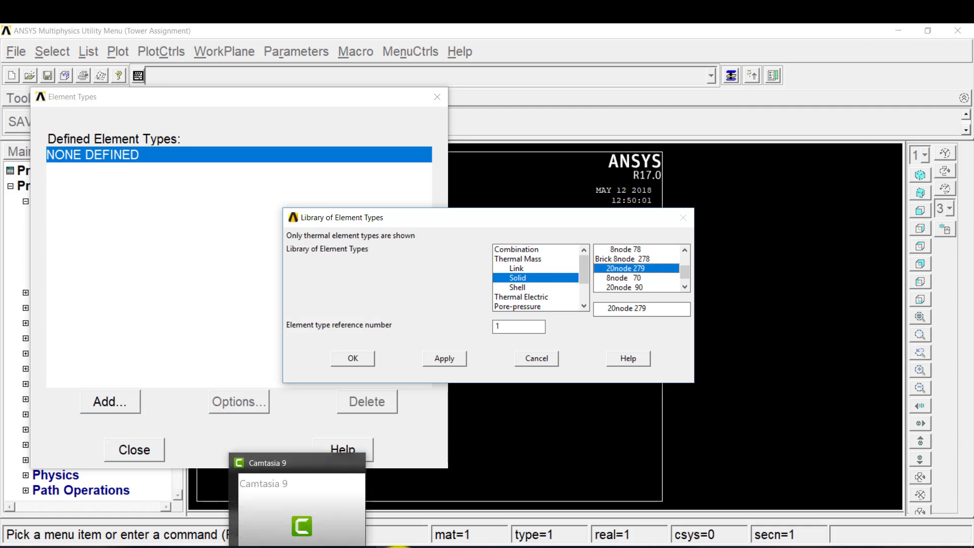
{"action": "left_click", "coordinate": [361, 354]}
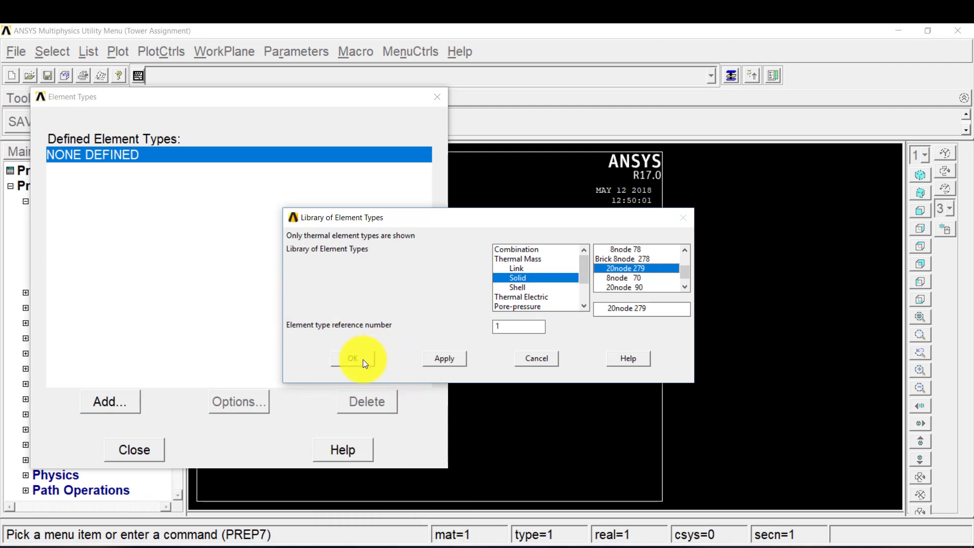
{"action": "left_click", "coordinate": [150, 449]}
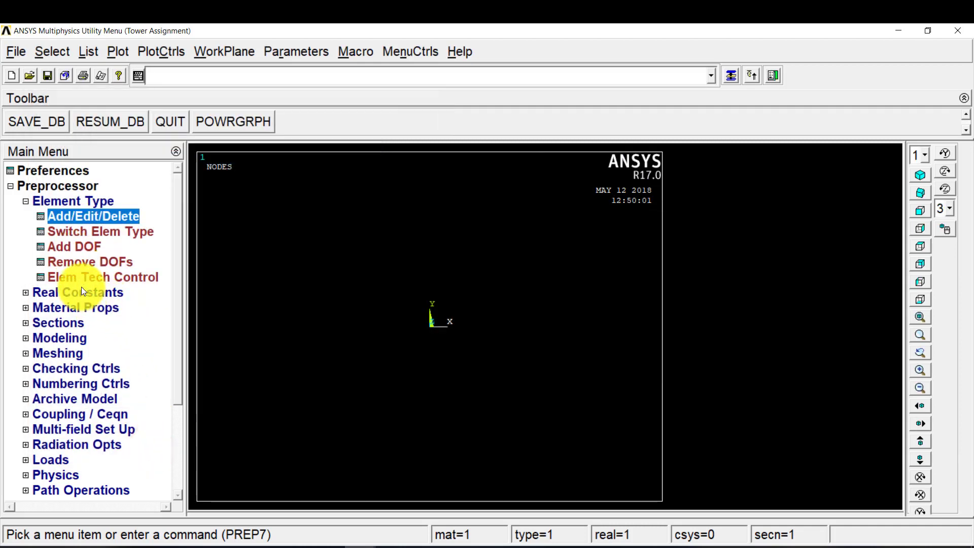
Define isotropic thermal conductivity for material number 1 with KXX set to 300.
{"action": "left_click", "coordinate": [90, 309]}
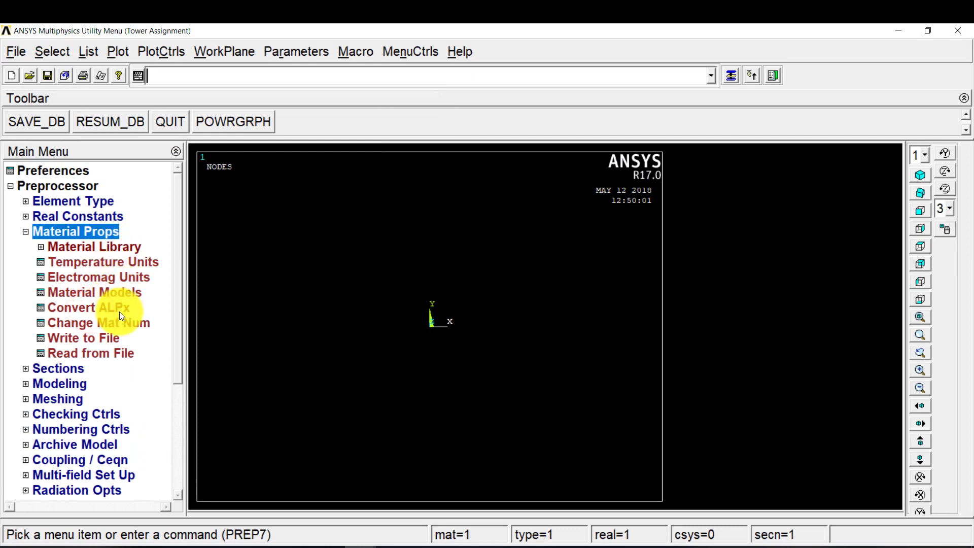
{"action": "double_click", "coordinate": [120, 291]}
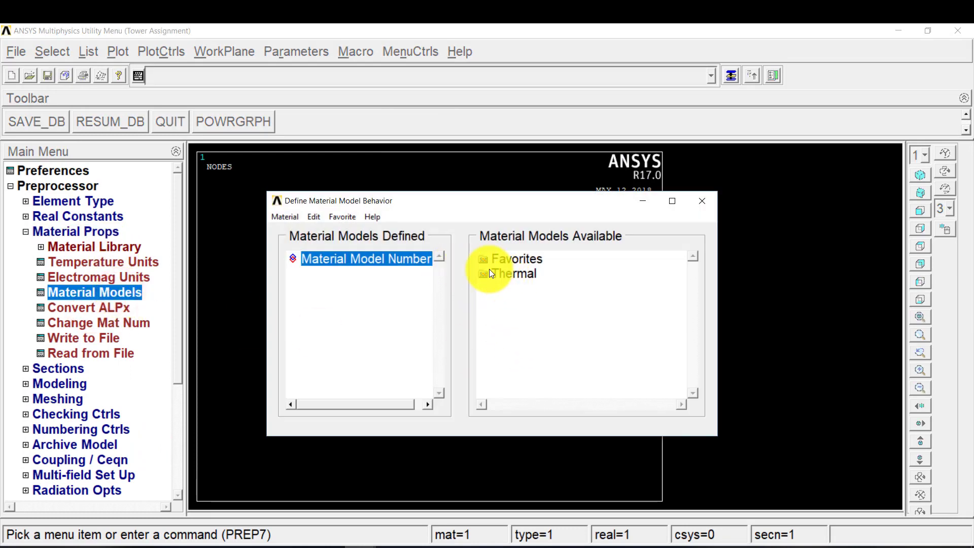
{"action": "double_click", "coordinate": [486, 274]}
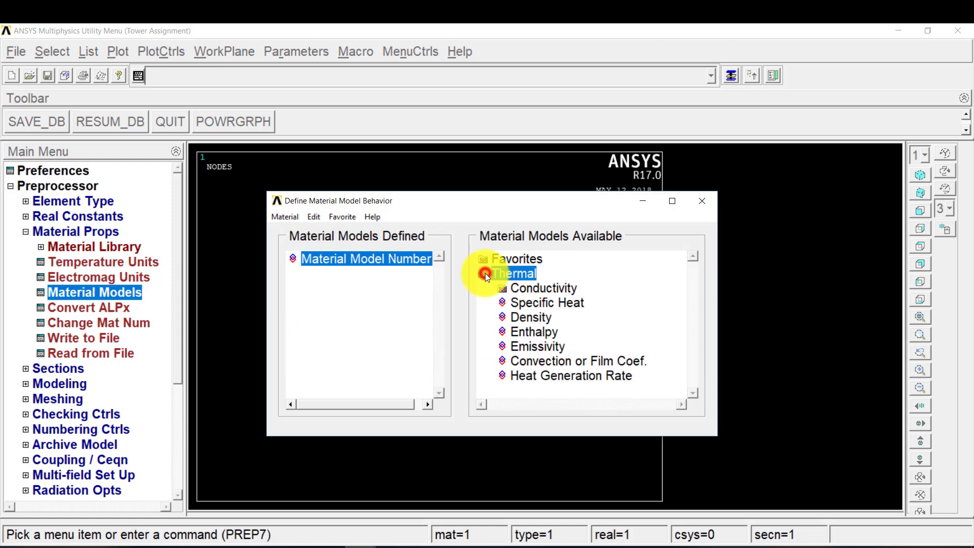
{"action": "double_click", "coordinate": [544, 288]}
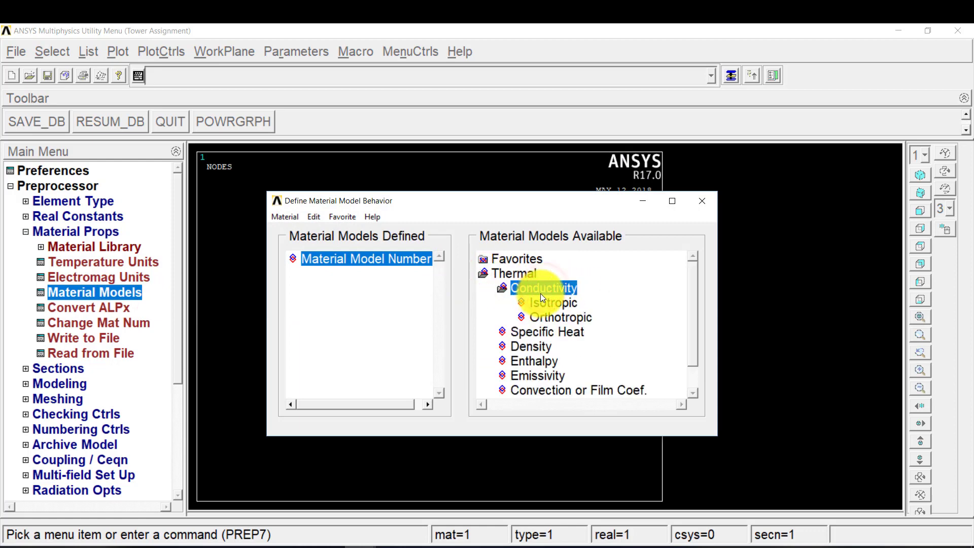
{"action": "double_click", "coordinate": [547, 301]}
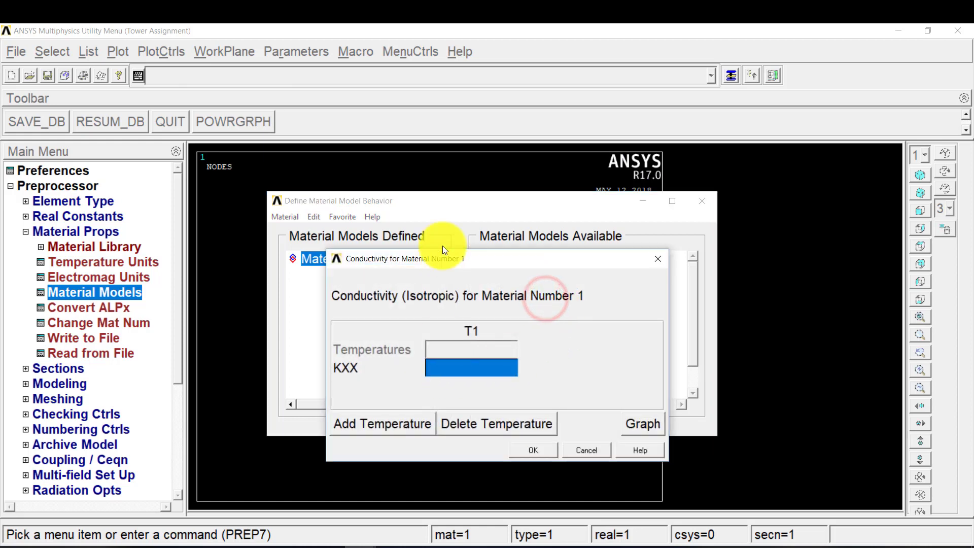
{"action": "left_click_drag", "start_coordinate": [507, 266], "coordinate": [528, 166]}
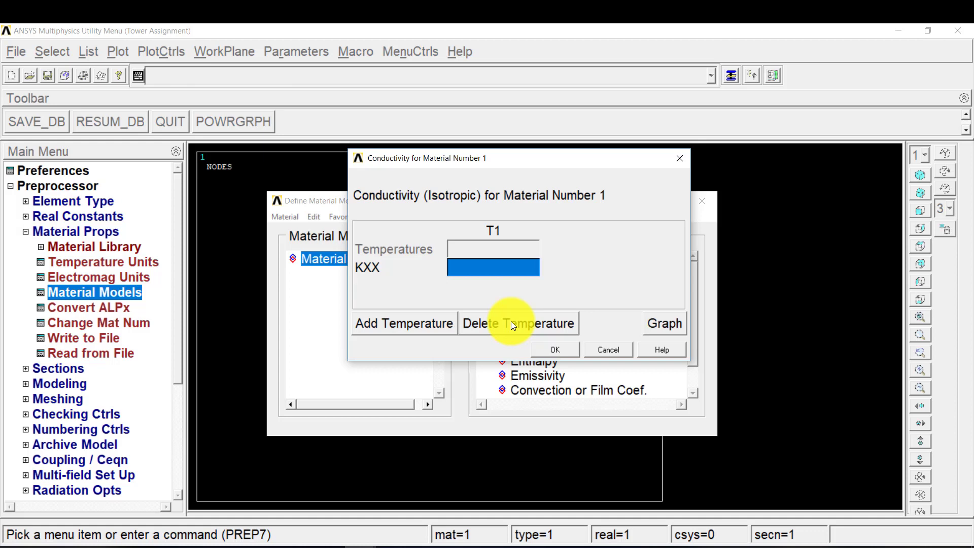
{"action": "type", "text": "5"}
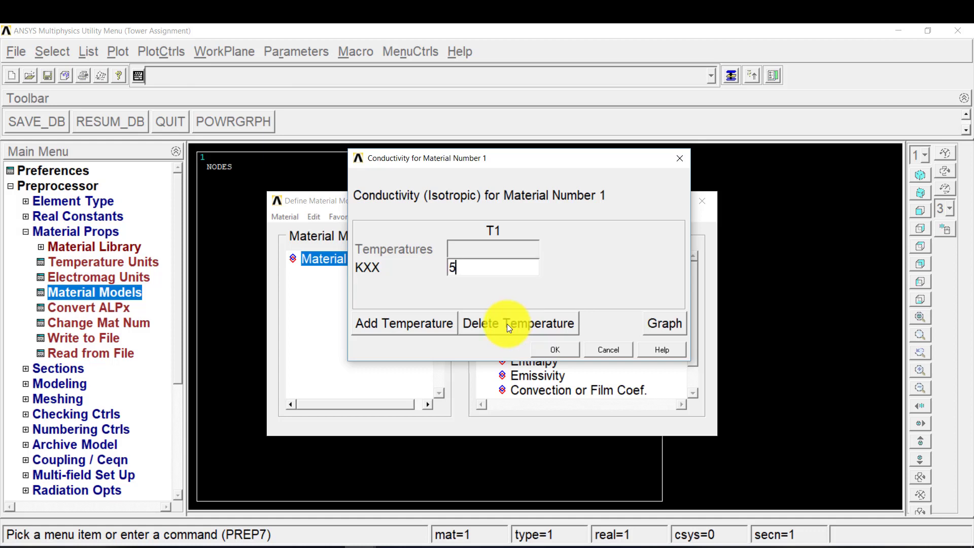
{"action": "key", "text": "BackSpace"}
{"action": "type", "text": ".5"}
{"action": "key", "text": "BackSpace"}
{"action": "key", "text": "BackSpace"}
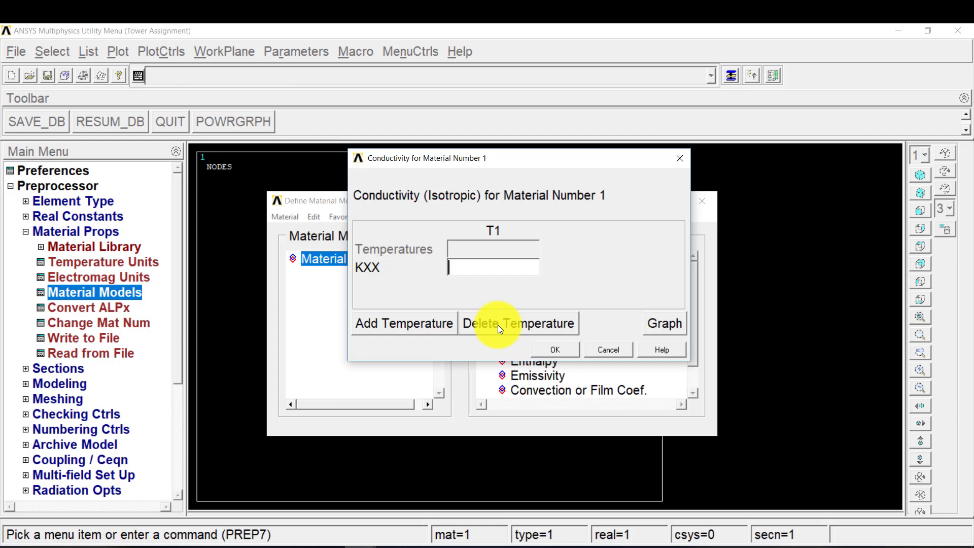
{"action": "type", "text": "300"}
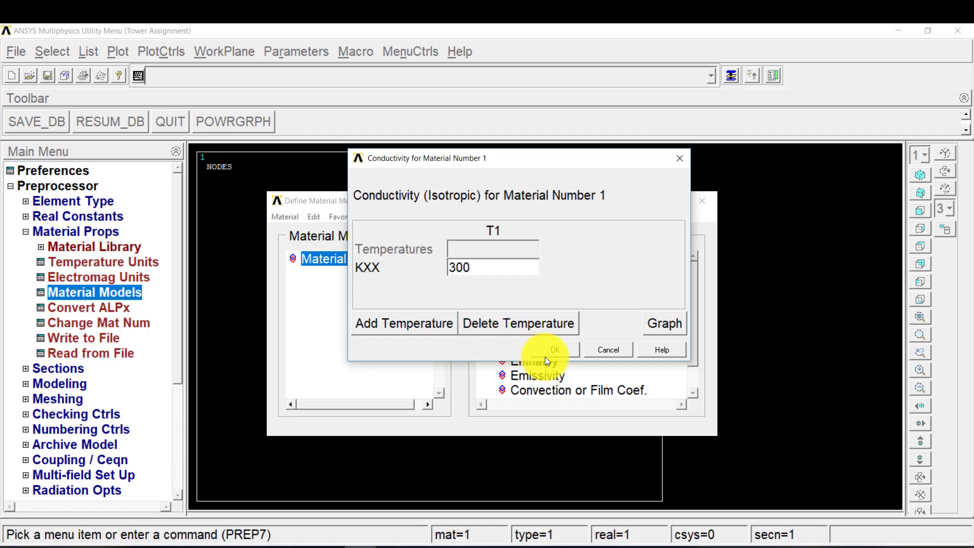
{"action": "left_click", "coordinate": [549, 354]}
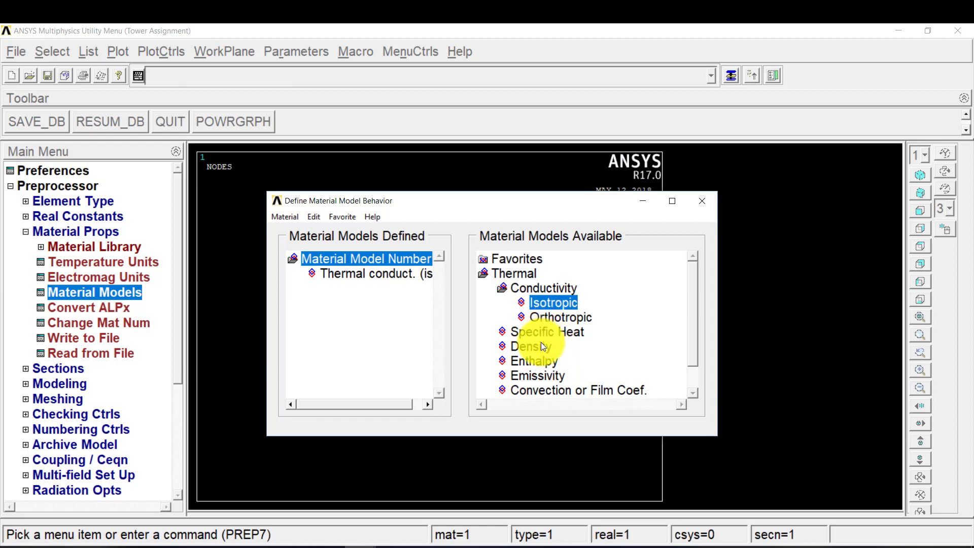
Define the specific heat C of material number 1 as 500.
{"action": "double_click", "coordinate": [531, 333]}
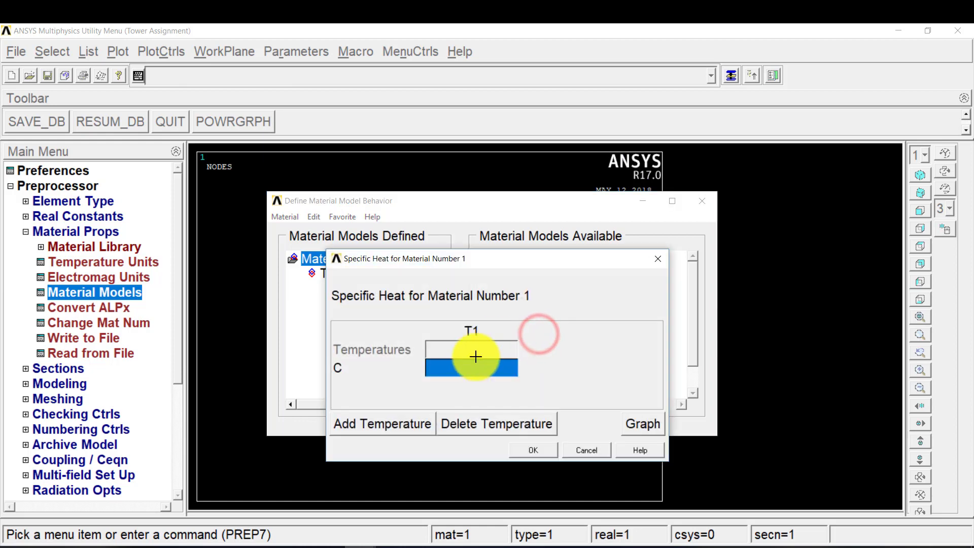
{"action": "left_click", "coordinate": [489, 367]}
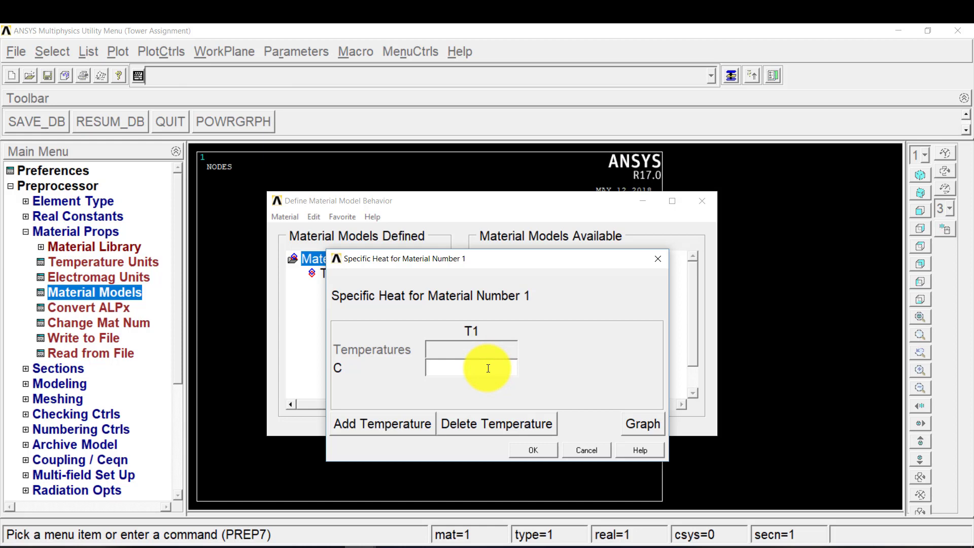
{"action": "type", "text": "500"}
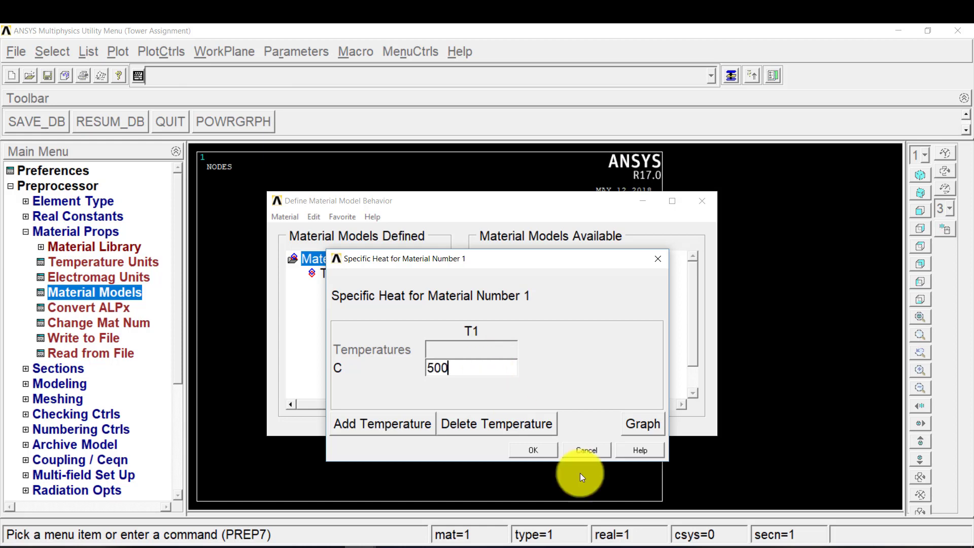
{"action": "left_click", "coordinate": [544, 451]}
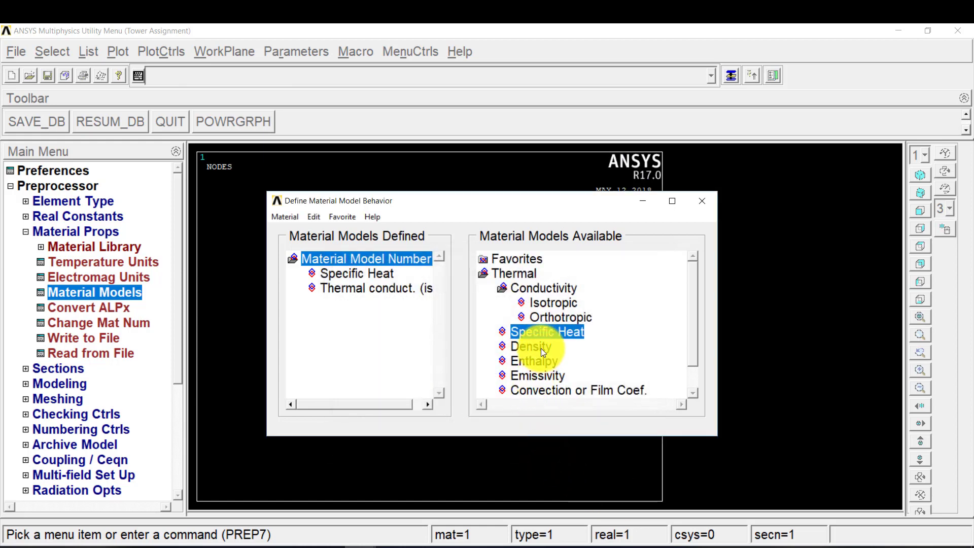
Define the density of material number 1 as 8000e-9 and close the material model definition.
{"action": "double_click", "coordinate": [541, 347]}
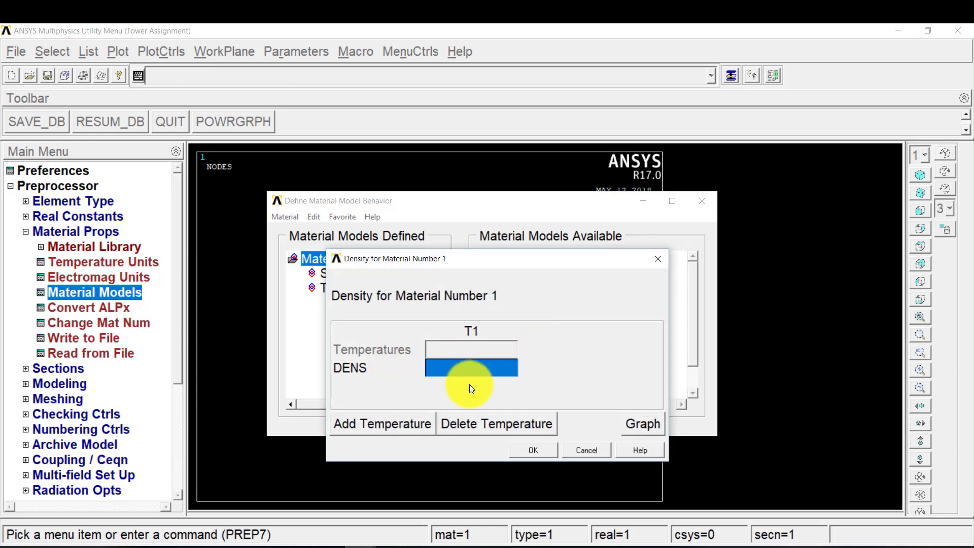
{"action": "type", "text": "8000e"}
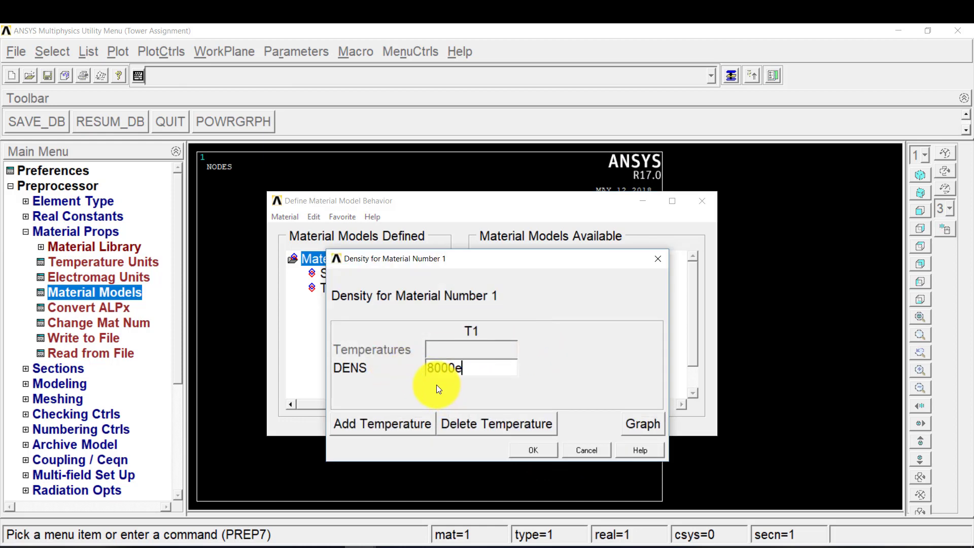
{"action": "type", "text": "-9"}
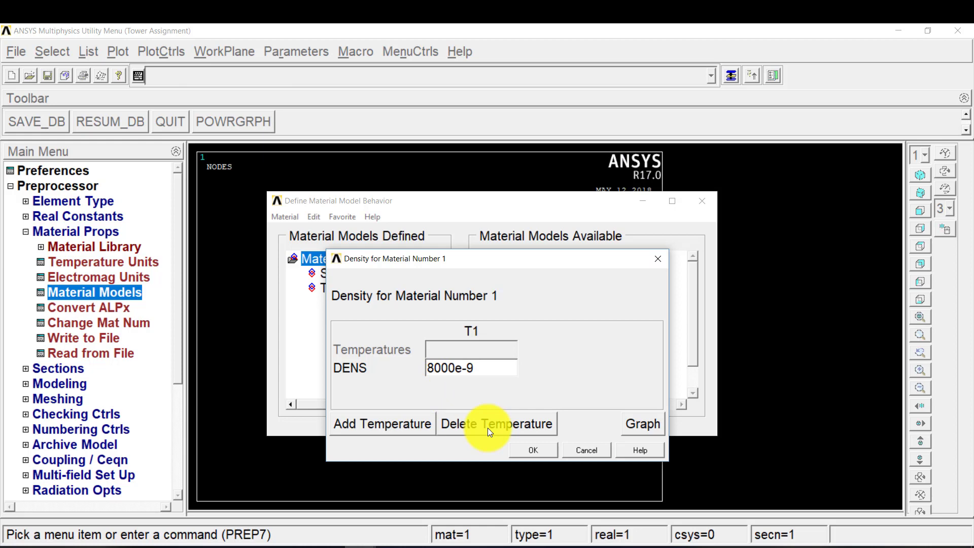
{"action": "left_click", "coordinate": [542, 451]}
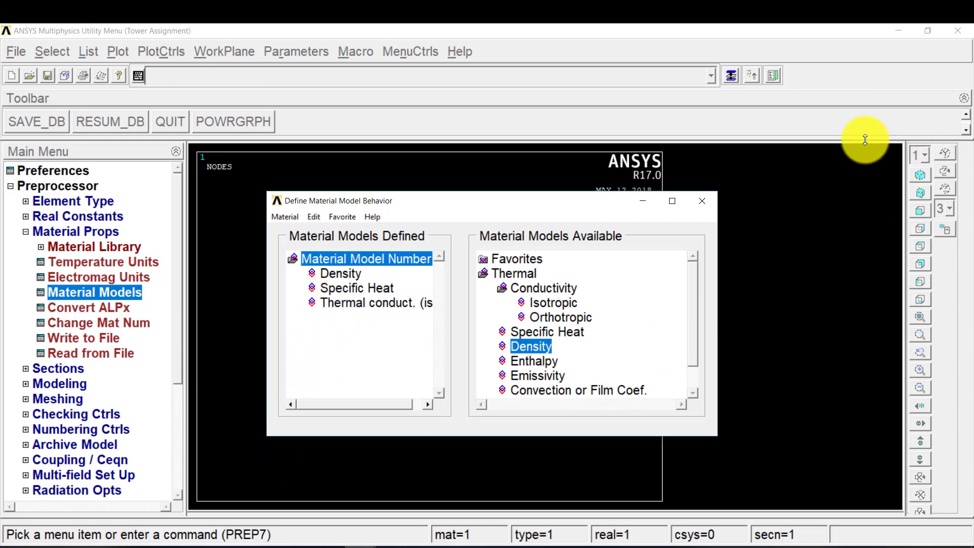
{"action": "left_click", "coordinate": [698, 201]}
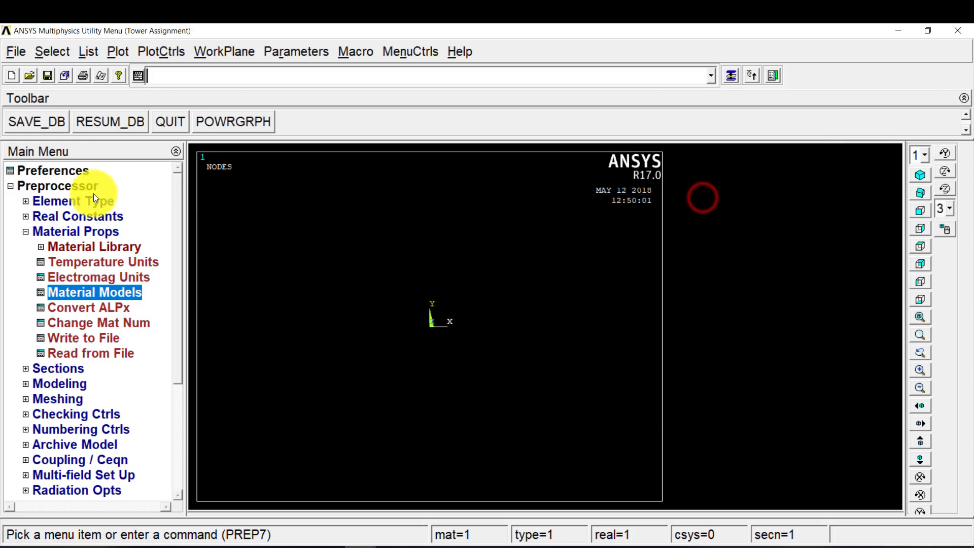
Create a block volume by two corners and Z at WP X 0, WP Y 0 with width 25, height 25 and depth 50, shown isometrically.
{"action": "left_click", "coordinate": [42, 382]}
{"action": "left_click", "coordinate": [133, 385]}
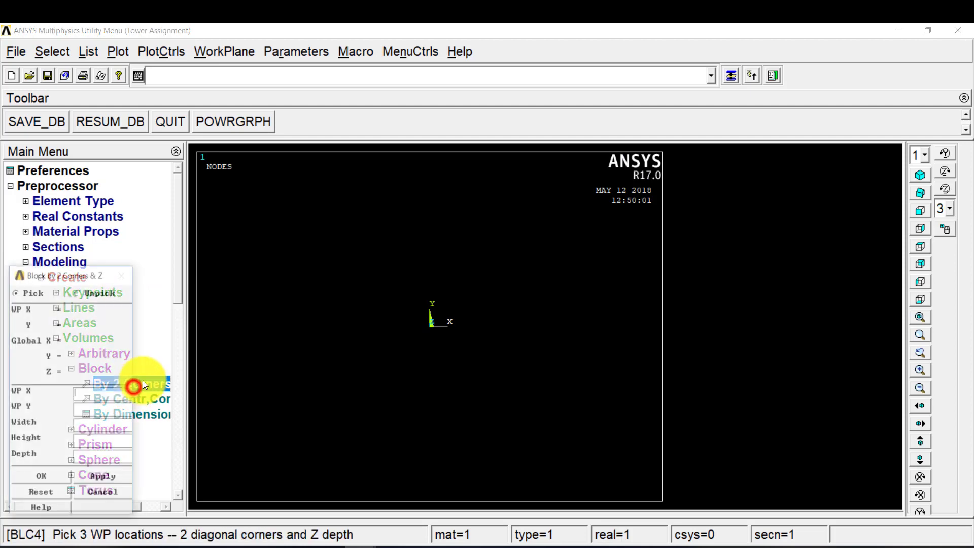
{"action": "left_click_drag", "start_coordinate": [87, 278], "coordinate": [609, 57]}
{"action": "type", "text": "0"}
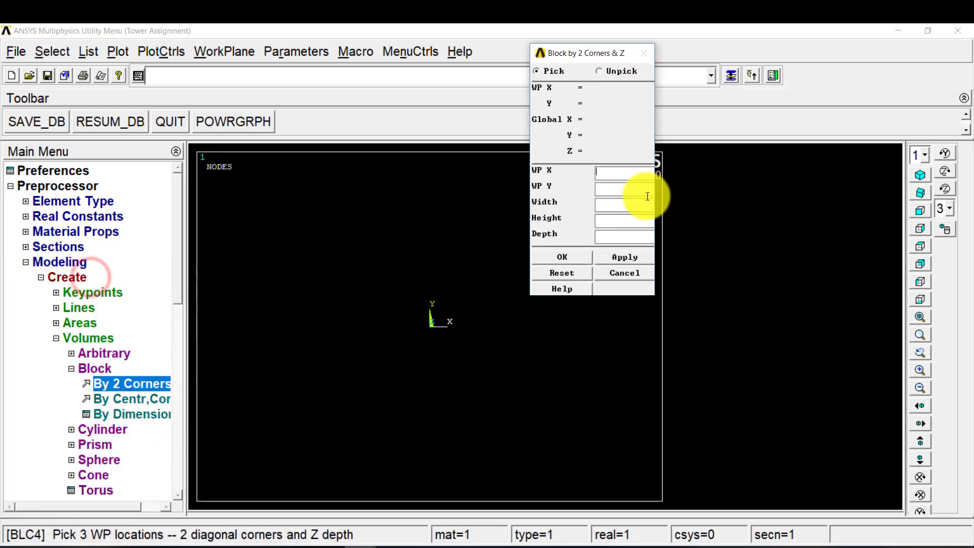
{"action": "left_click", "coordinate": [631, 188]}
{"action": "type", "text": "0"}
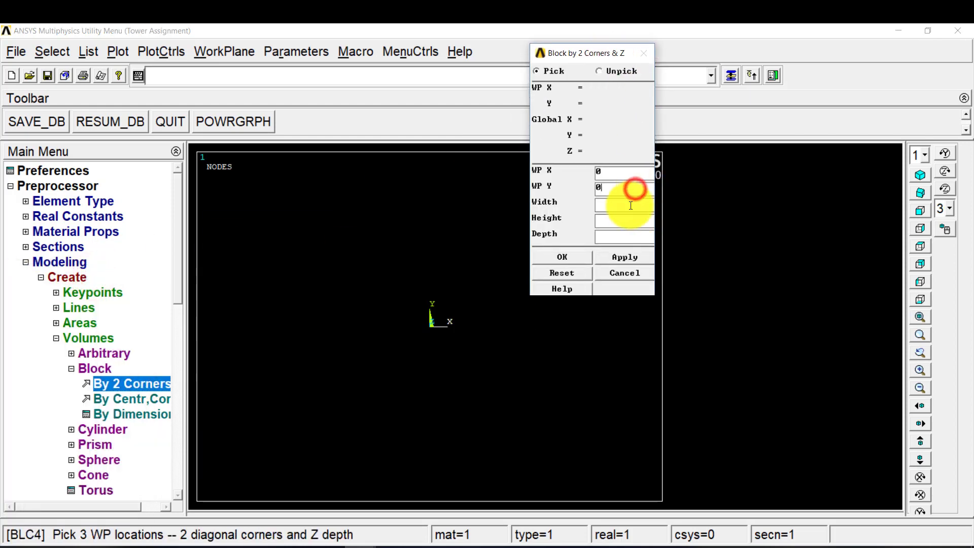
{"action": "left_click", "coordinate": [630, 204]}
{"action": "type", "text": "25"}
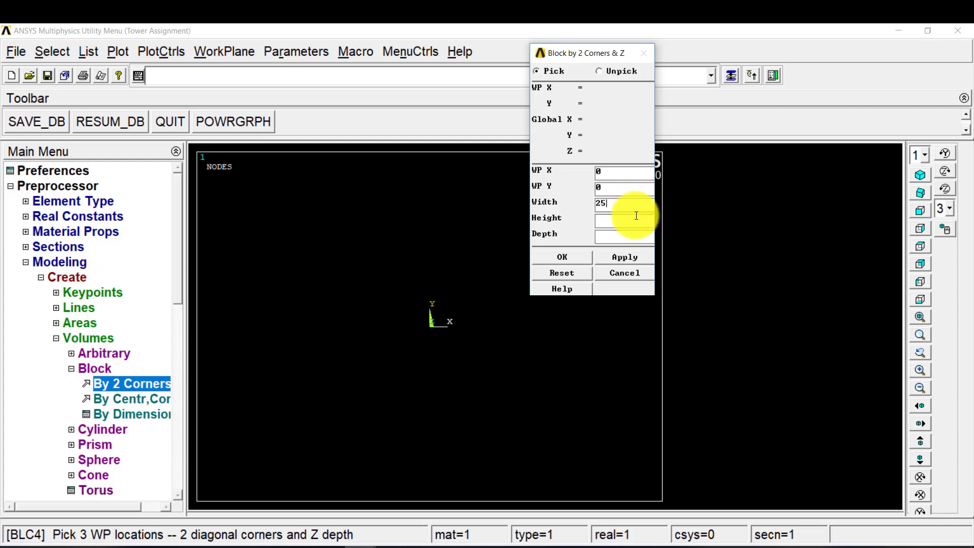
{"action": "left_click", "coordinate": [634, 220]}
{"action": "type", "text": "25"}
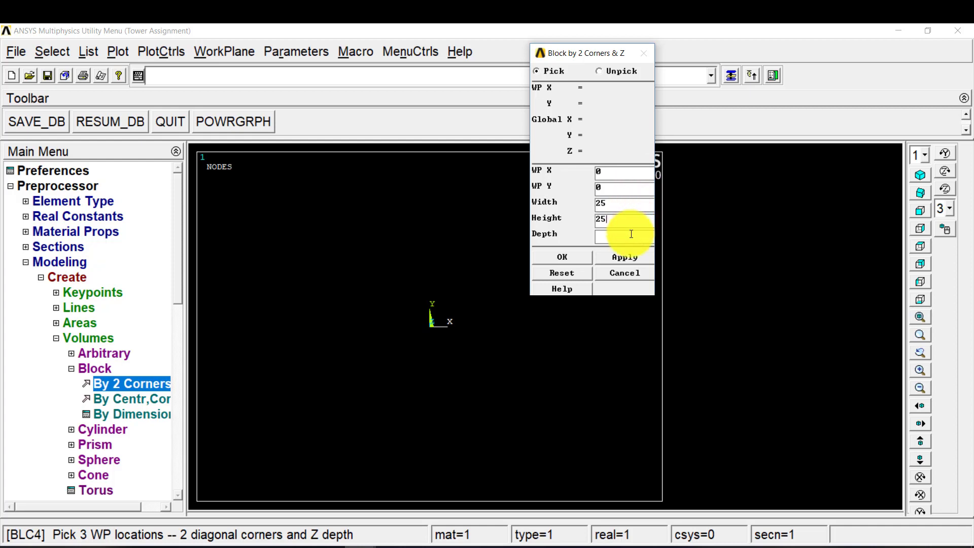
{"action": "left_click", "coordinate": [615, 237]}
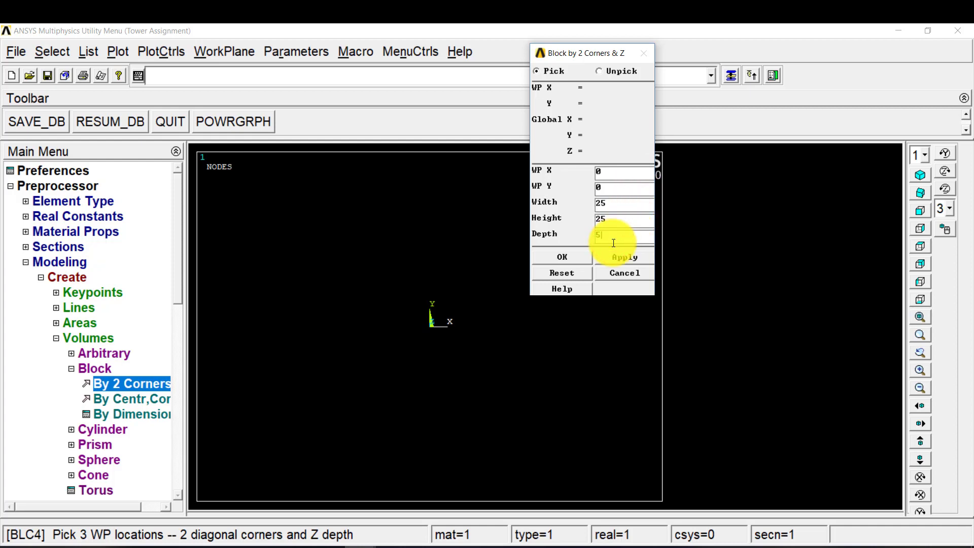
{"action": "type", "text": "50"}
{"action": "left_click", "coordinate": [563, 259]}
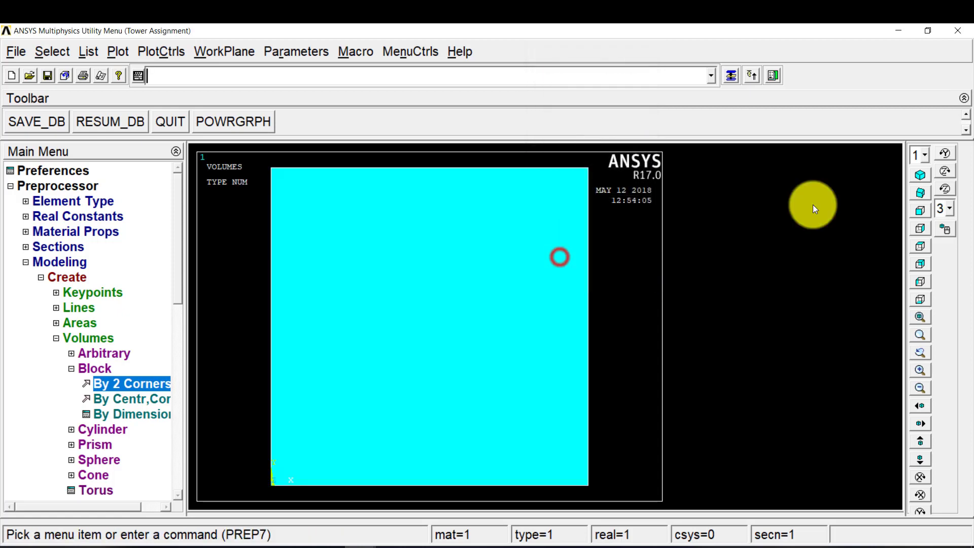
{"action": "left_click", "coordinate": [921, 176]}
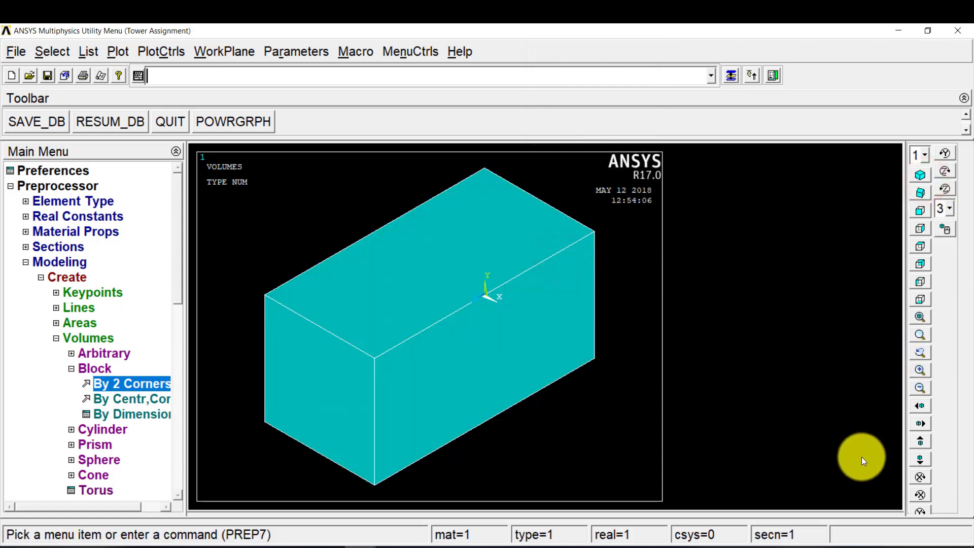
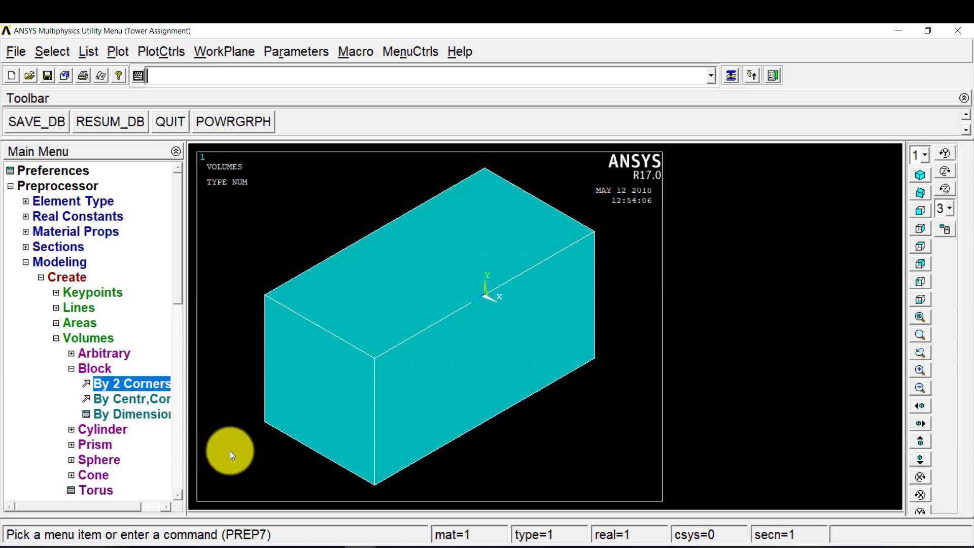
Assign 10 element divisions to the four 50-unit-long depth edges of the block using manual sizing on picked lines.
{"action": "left_click", "coordinate": [68, 261]}
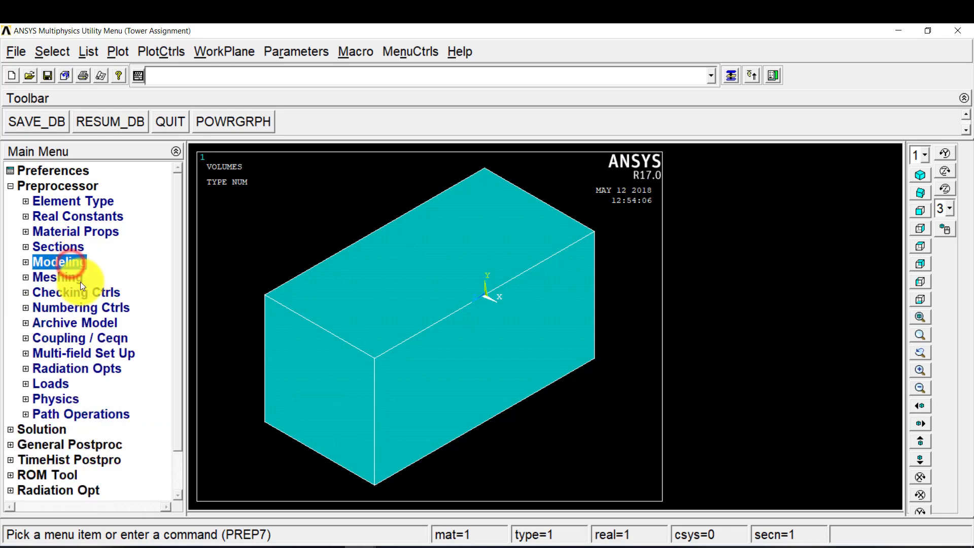
{"action": "left_click", "coordinate": [79, 278]}
{"action": "left_click", "coordinate": [81, 321]}
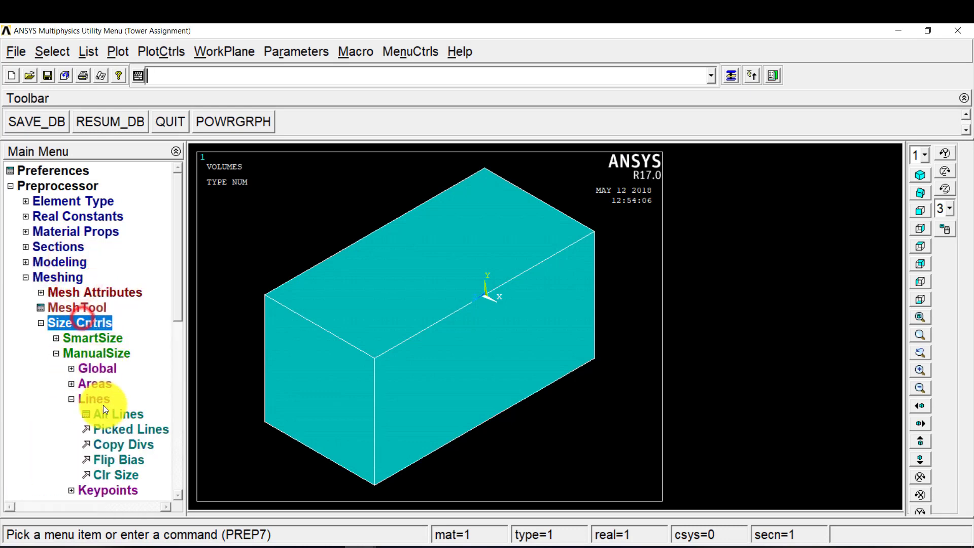
{"action": "left_click", "coordinate": [138, 428]}
{"action": "left_click", "coordinate": [355, 233]}
{"action": "left_click", "coordinate": [435, 298]}
{"action": "left_click", "coordinate": [492, 404]}
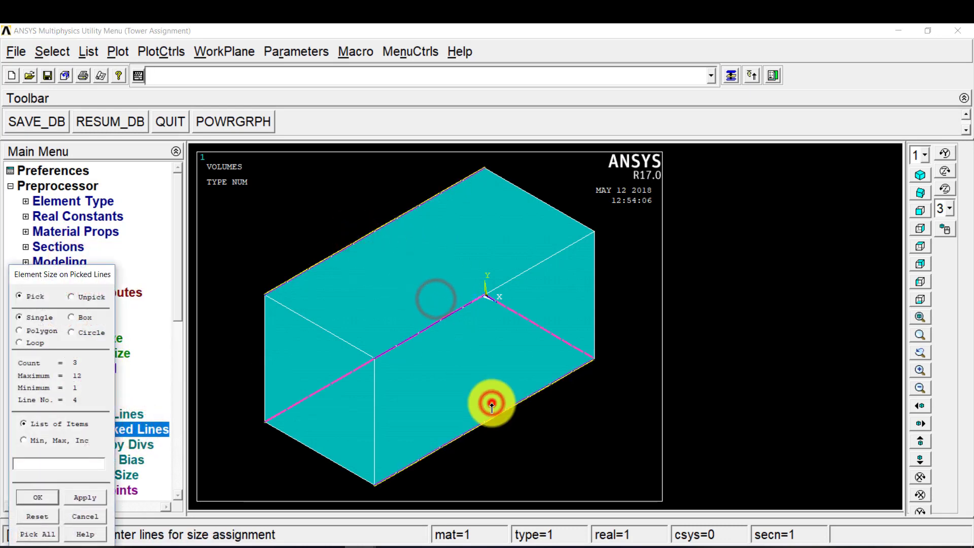
{"action": "left_click", "coordinate": [522, 322]}
{"action": "left_click", "coordinate": [464, 433]}
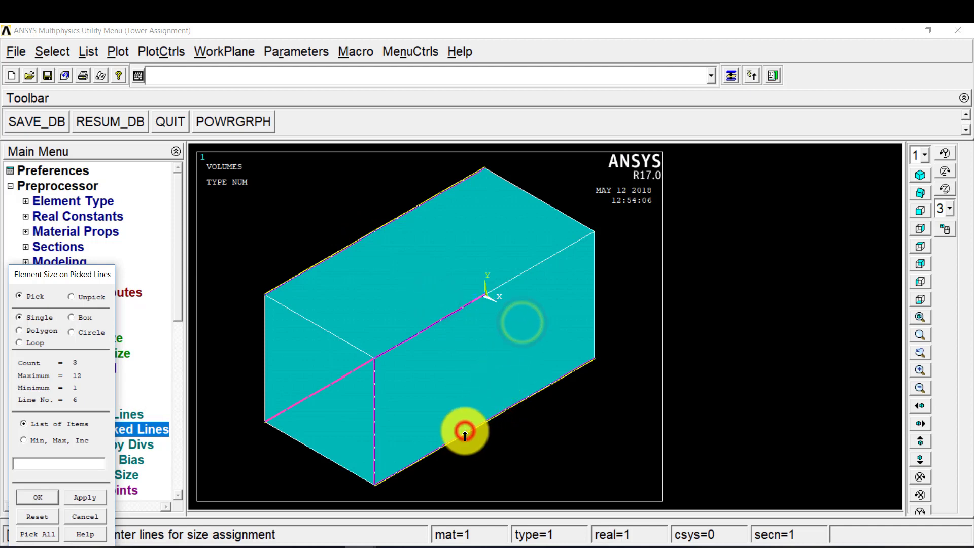
{"action": "mouse_move", "coordinate": [465, 431]}
{"action": "left_mouse_down"}
{"action": "mouse_move", "coordinate": [355, 248]}
{"action": "mouse_move", "coordinate": [440, 334]}
{"action": "left_mouse_up"}
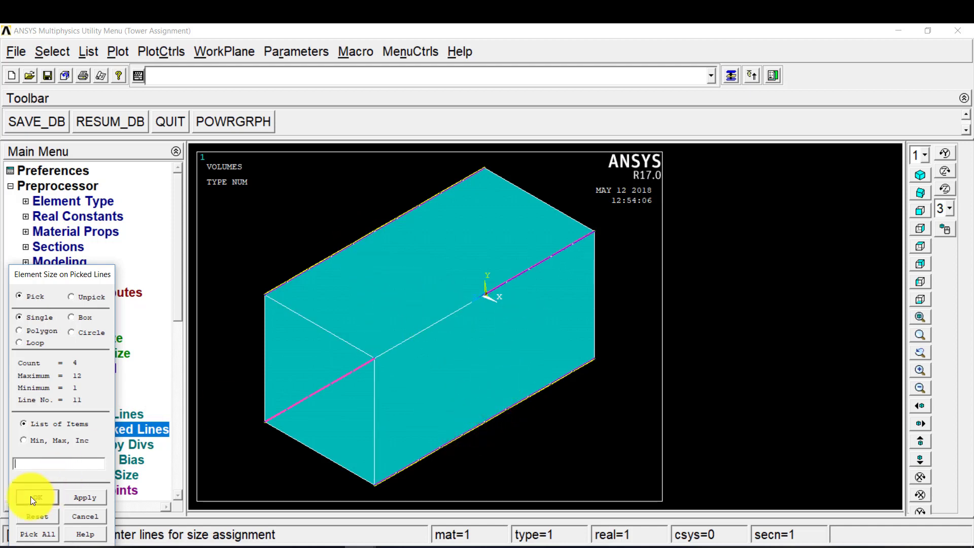
{"action": "left_click", "coordinate": [32, 497]}
{"action": "left_click", "coordinate": [566, 229]}
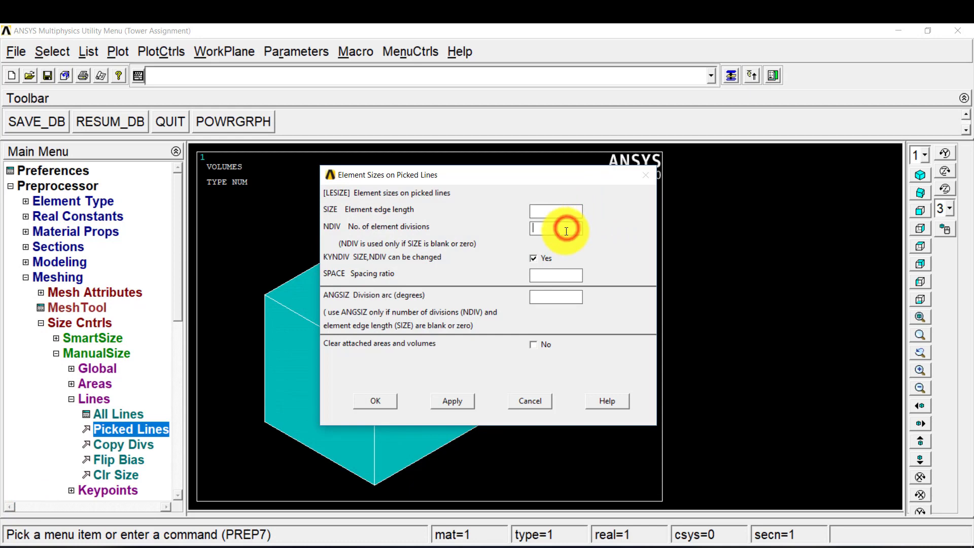
{"action": "type", "text": "10"}
{"action": "left_click", "coordinate": [455, 404]}
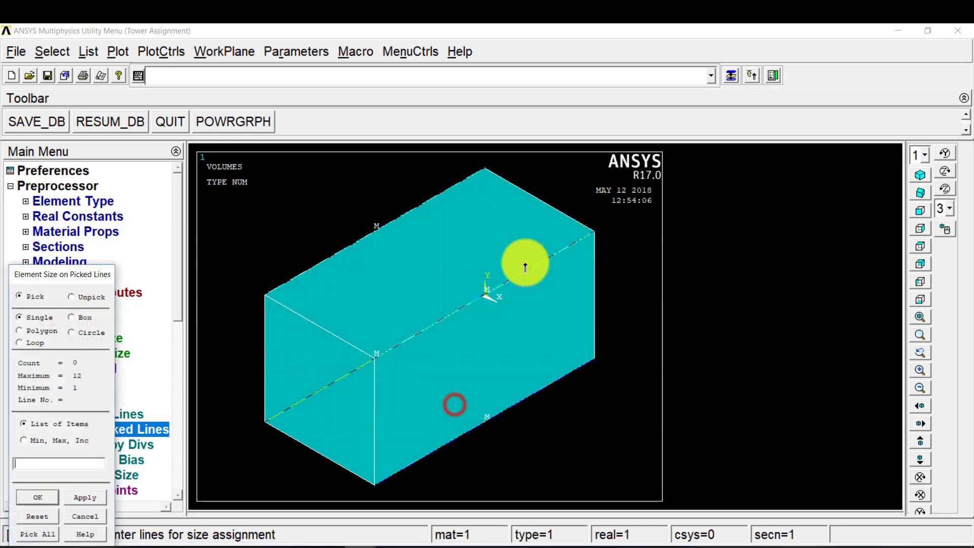
Assign 5 element divisions to the eight short edges around the block's two square end faces.
{"action": "left_click", "coordinate": [336, 339]}
{"action": "left_click", "coordinate": [266, 355]}
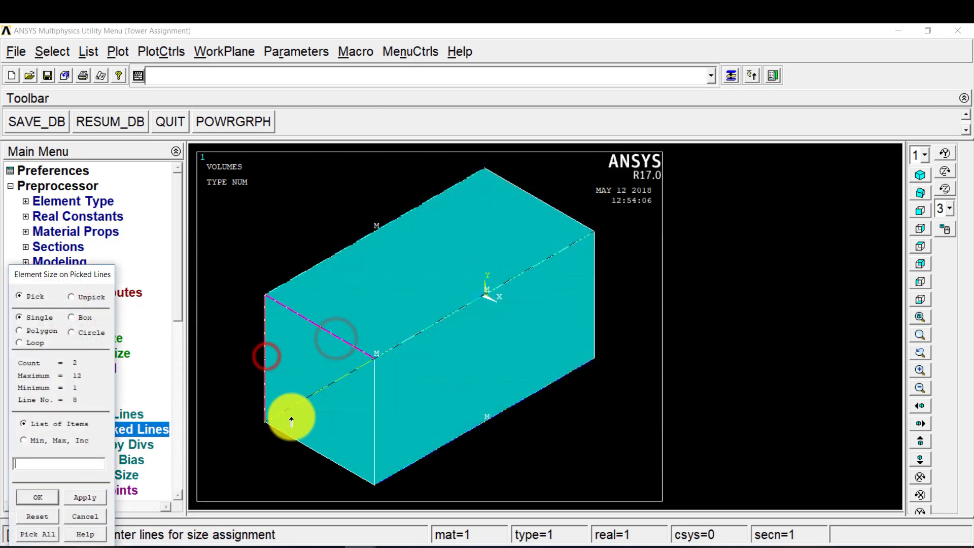
{"action": "left_click", "coordinate": [297, 442]}
{"action": "left_click", "coordinate": [388, 415]}
{"action": "left_click", "coordinate": [538, 196]}
{"action": "left_click", "coordinate": [459, 246]}
{"action": "left_click", "coordinate": [536, 311]}
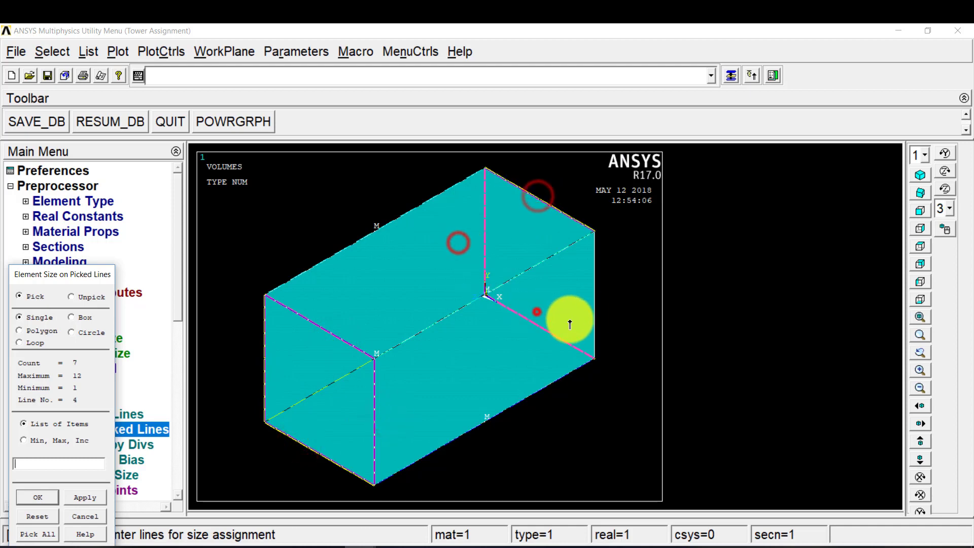
{"action": "left_click", "coordinate": [584, 315]}
{"action": "left_click", "coordinate": [35, 498]}
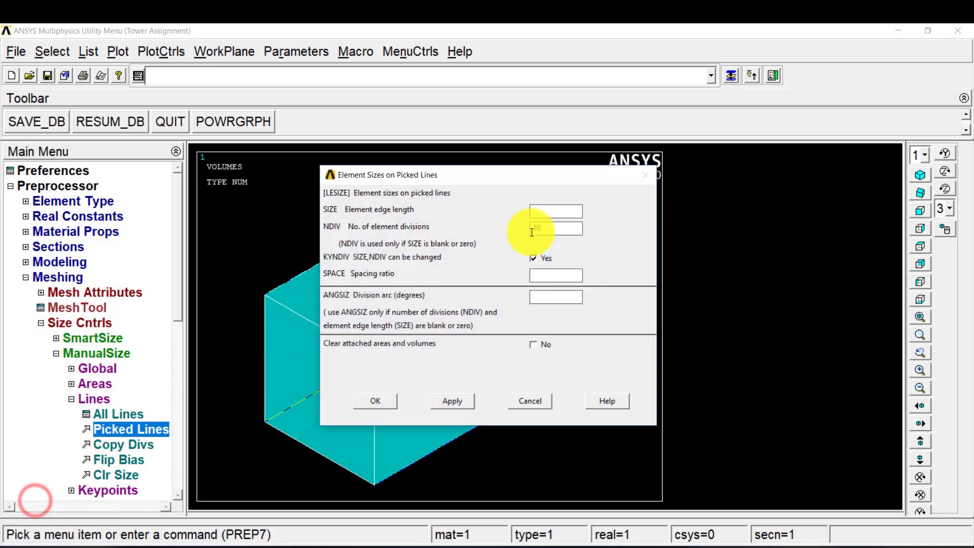
{"action": "double_click", "coordinate": [555, 229]}
{"action": "type", "text": "5"}
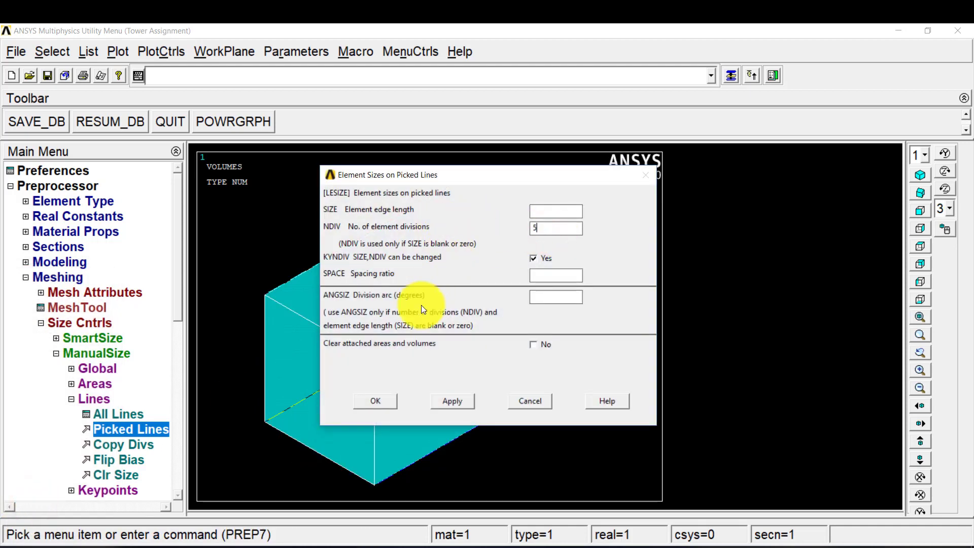
{"action": "left_click", "coordinate": [373, 401]}
Mesh the block volume with a mapped 4 to 6 sided volume mesh.
{"action": "left_click", "coordinate": [92, 321]}
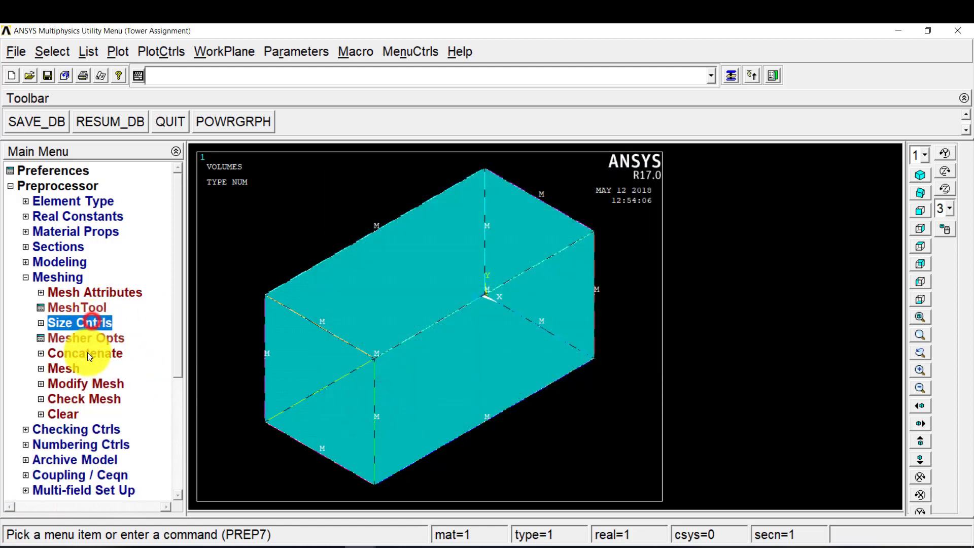
{"action": "left_click", "coordinate": [82, 369]}
{"action": "left_click", "coordinate": [115, 460]}
{"action": "left_click", "coordinate": [446, 354]}
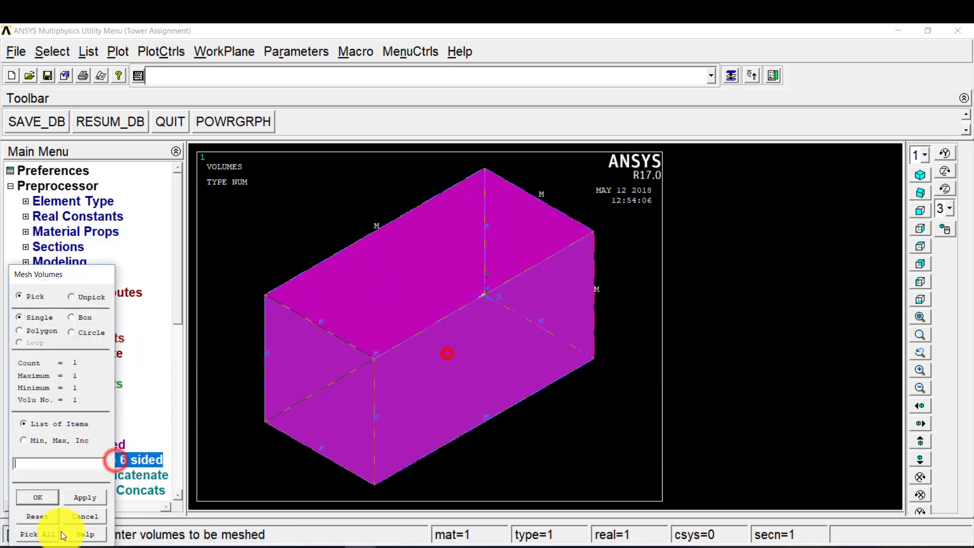
{"action": "left_click", "coordinate": [46, 495]}
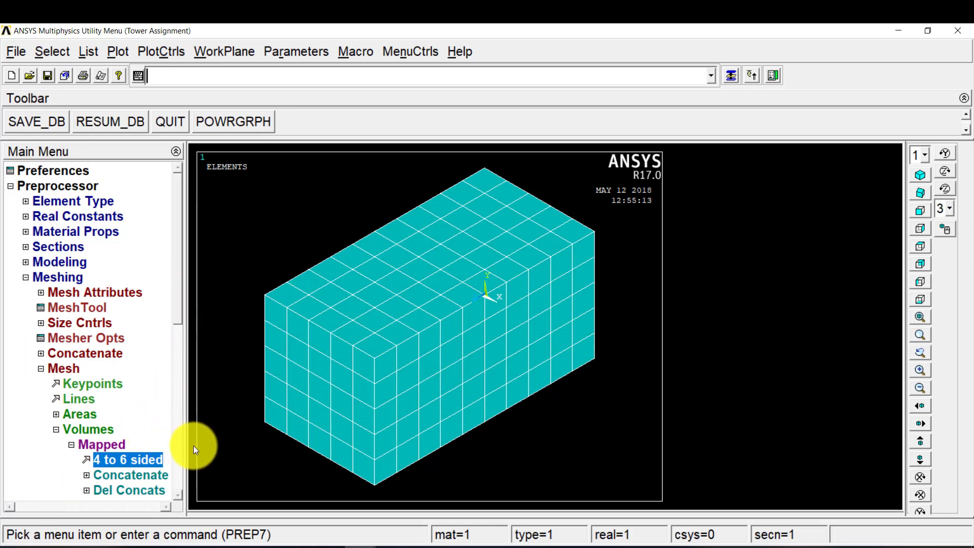
Set the new analysis type to Transient with the Full solution method.
{"action": "left_click", "coordinate": [76, 184]}
{"action": "left_click", "coordinate": [44, 202]}
{"action": "left_click", "coordinate": [47, 218]}
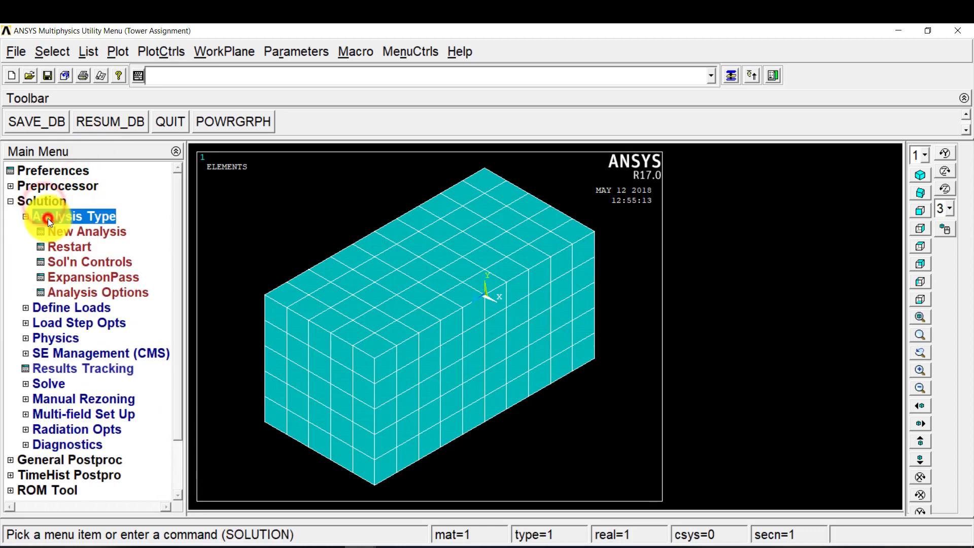
{"action": "left_click", "coordinate": [79, 235]}
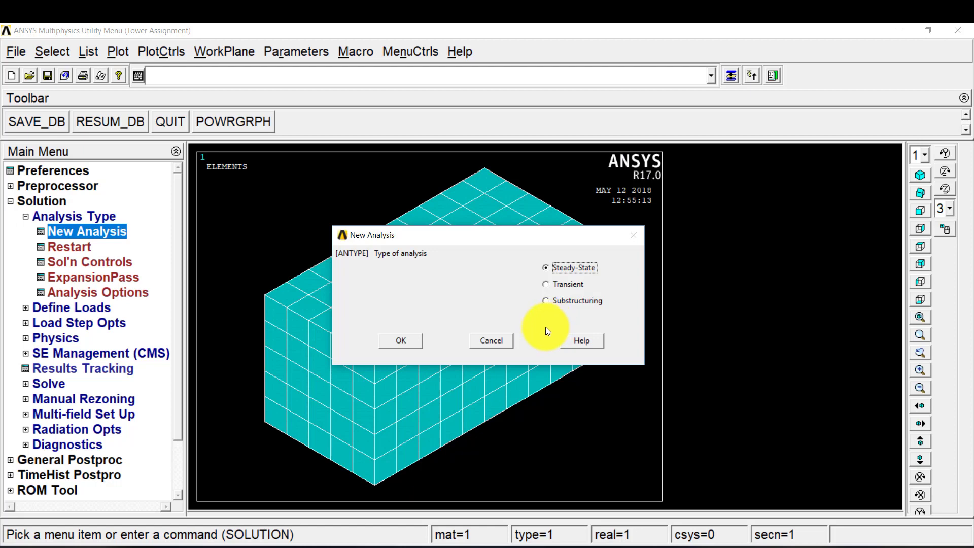
{"action": "left_click", "coordinate": [556, 289]}
{"action": "left_click", "coordinate": [394, 342]}
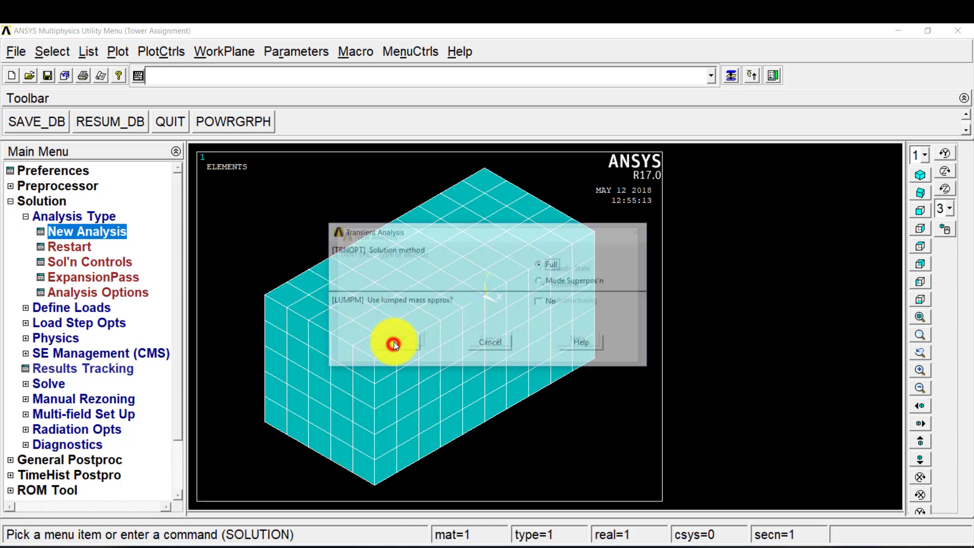
{"action": "left_click", "coordinate": [397, 342]}
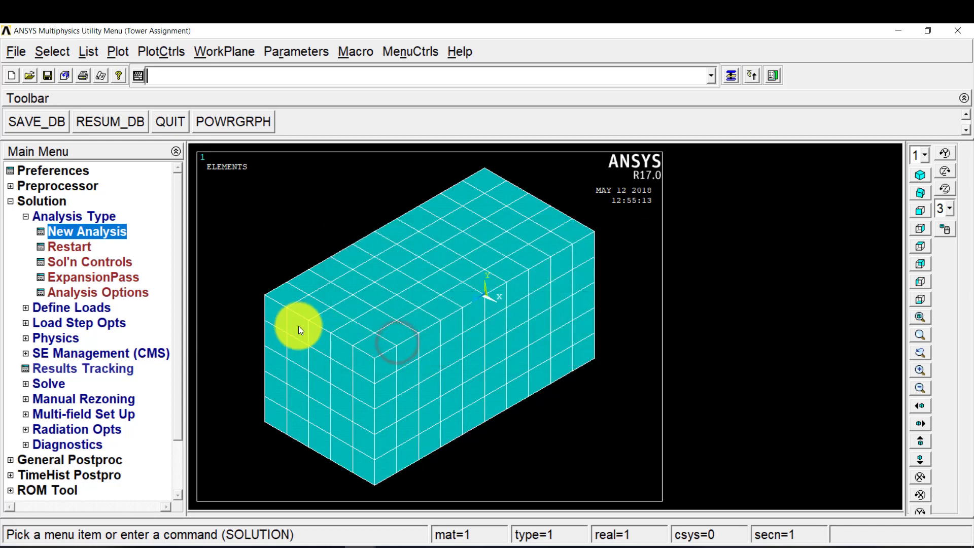
Apply a constant thermal temperature load of 500 with the TEMP degree of freedom on the block's top area.
{"action": "left_click", "coordinate": [66, 307]}
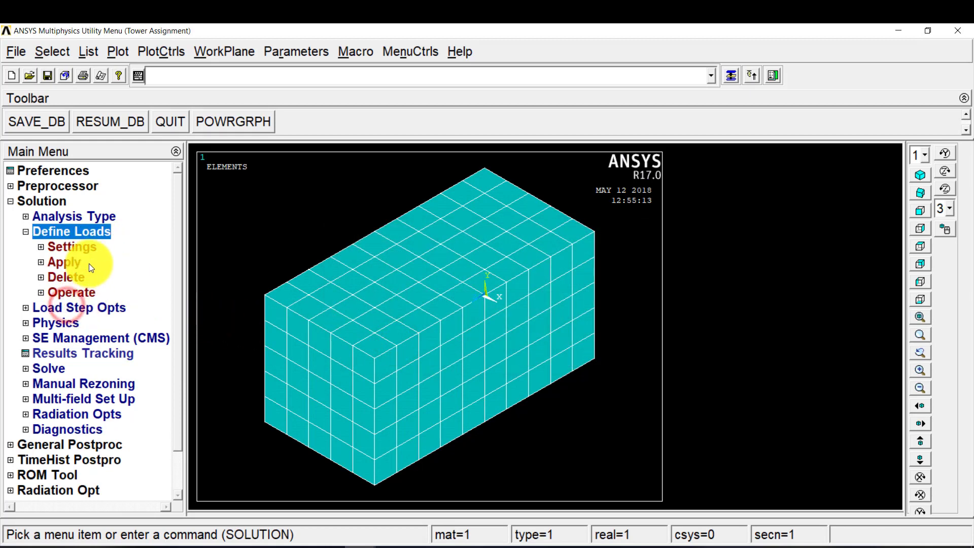
{"action": "left_click", "coordinate": [72, 266]}
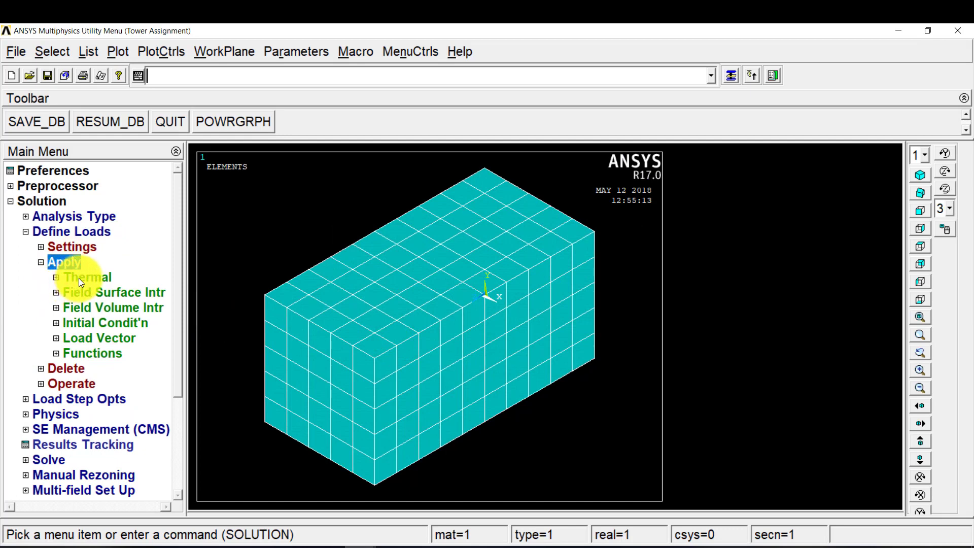
{"action": "left_click", "coordinate": [78, 278]}
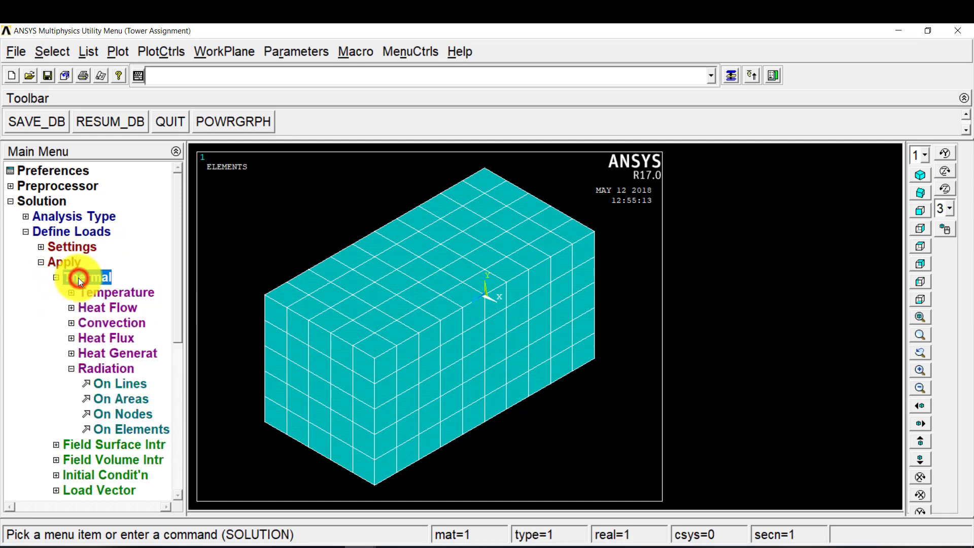
{"action": "left_click", "coordinate": [105, 294]}
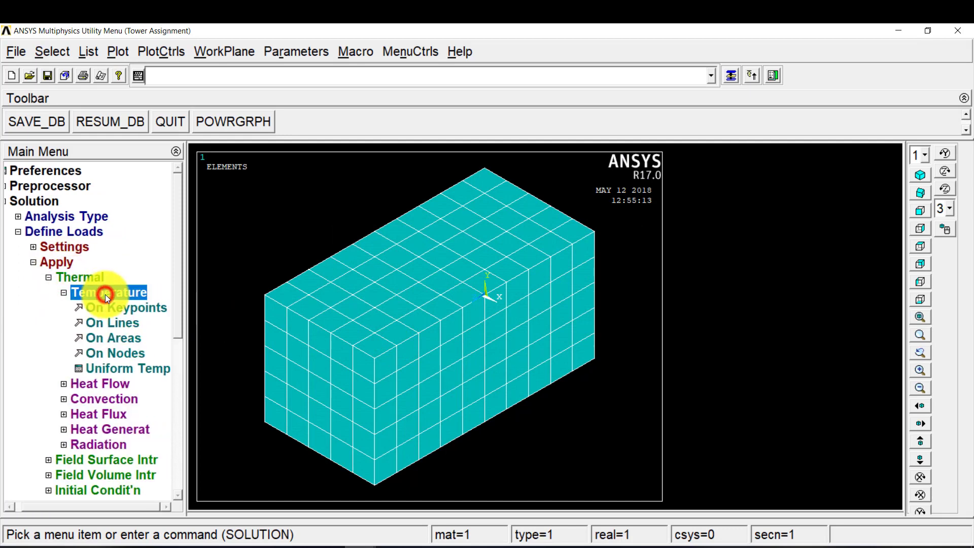
{"action": "left_click", "coordinate": [65, 293]}
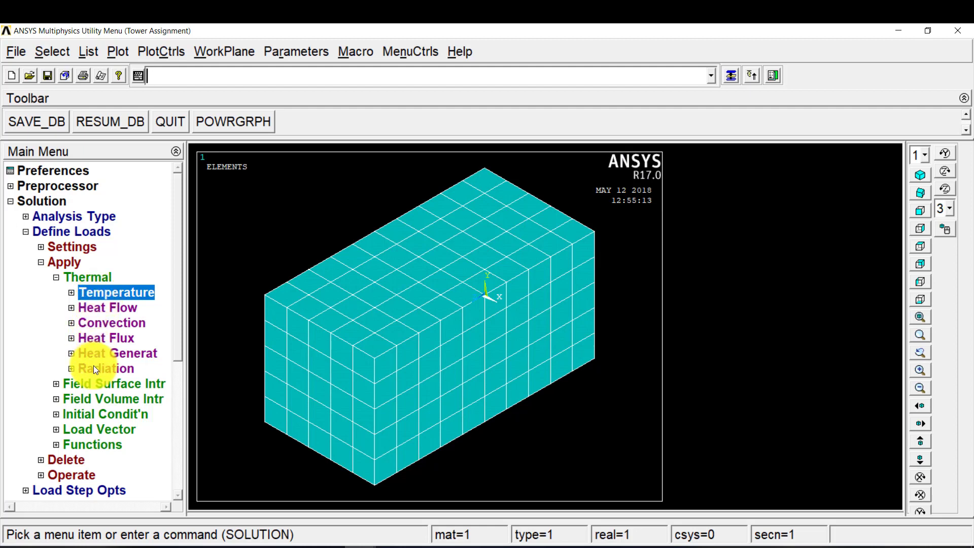
{"action": "left_click", "coordinate": [112, 292]}
{"action": "left_click", "coordinate": [117, 339]}
{"action": "left_click", "coordinate": [472, 228]}
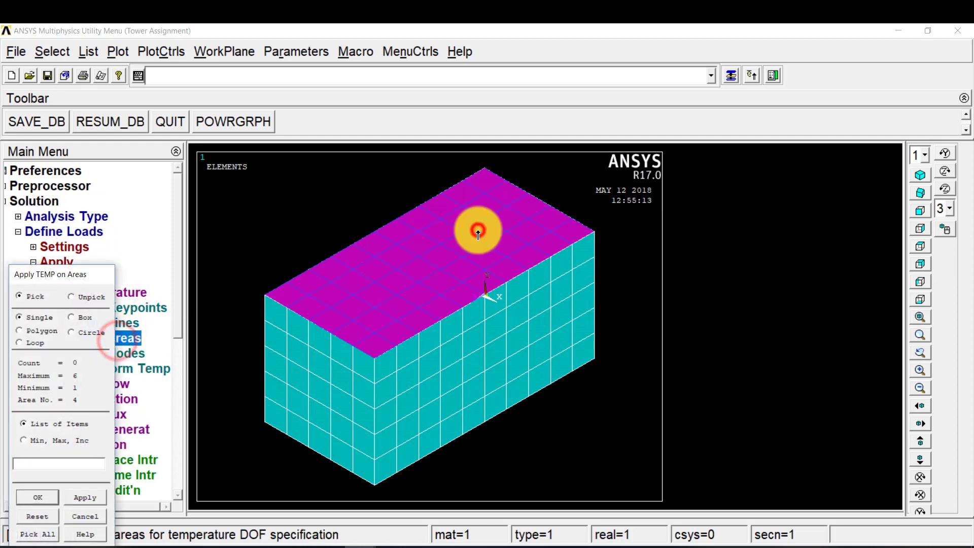
{"action": "left_click", "coordinate": [46, 495]}
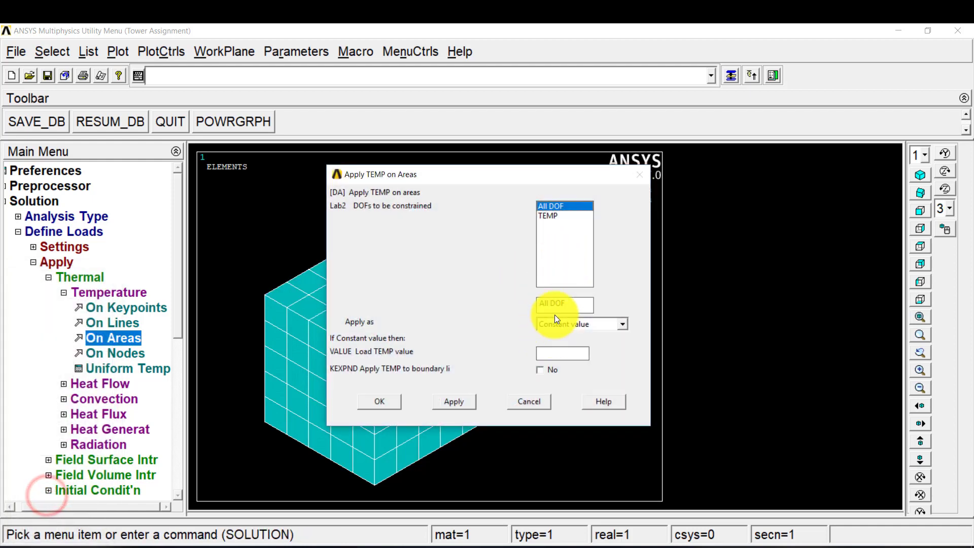
{"action": "left_click", "coordinate": [558, 216]}
{"action": "left_click", "coordinate": [564, 354]}
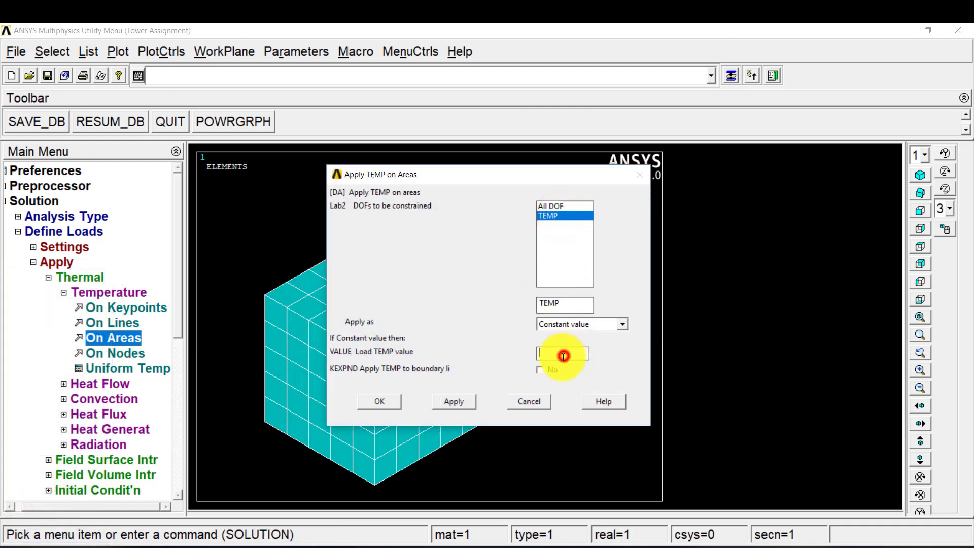
{"action": "type", "text": "500"}
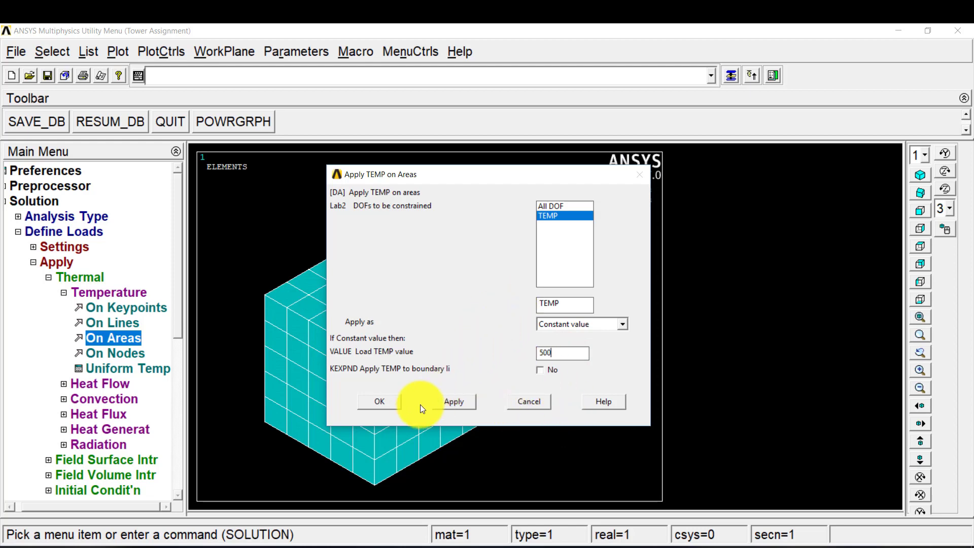
{"action": "left_click", "coordinate": [567, 216]}
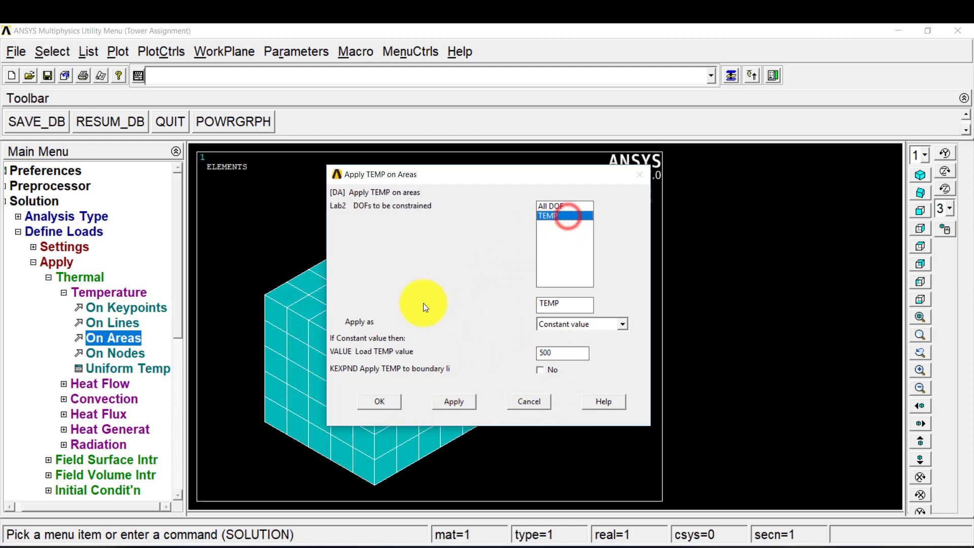
{"action": "left_click", "coordinate": [379, 401]}
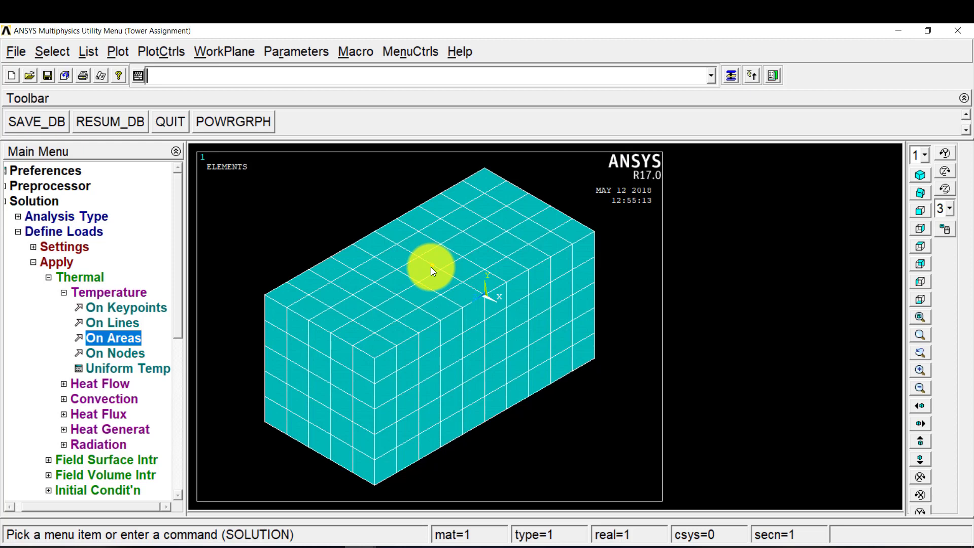
Apply a temperature constraint on the block's bottom area with All DOF as a constant value, leaving the load value blank.
{"action": "left_click", "coordinate": [115, 338]}
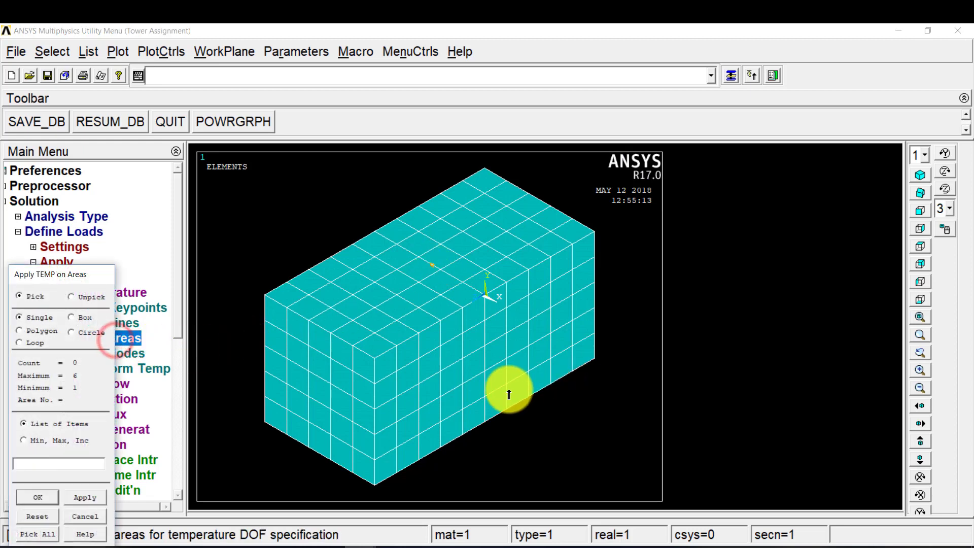
{"action": "left_click_drag", "start_coordinate": [500, 390], "coordinate": [442, 396]}
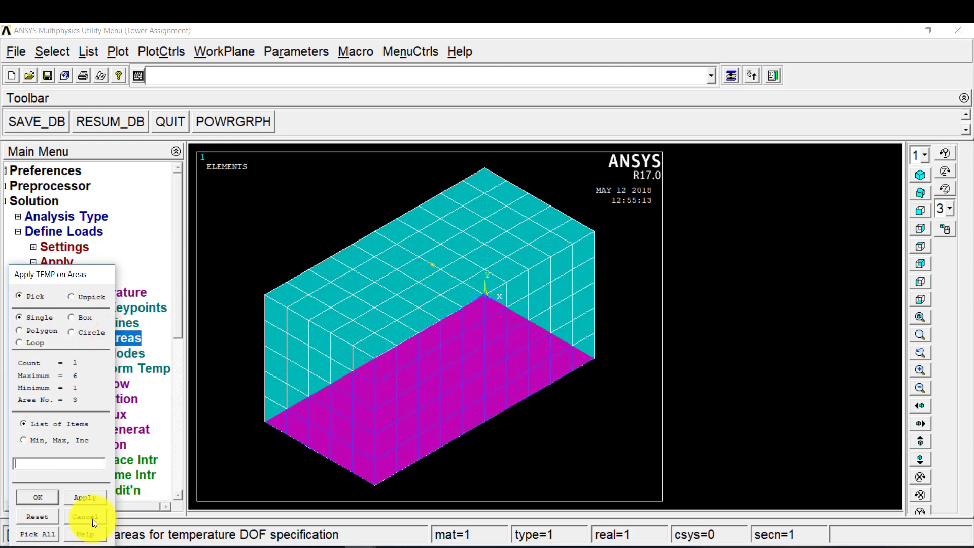
{"action": "left_click", "coordinate": [48, 503]}
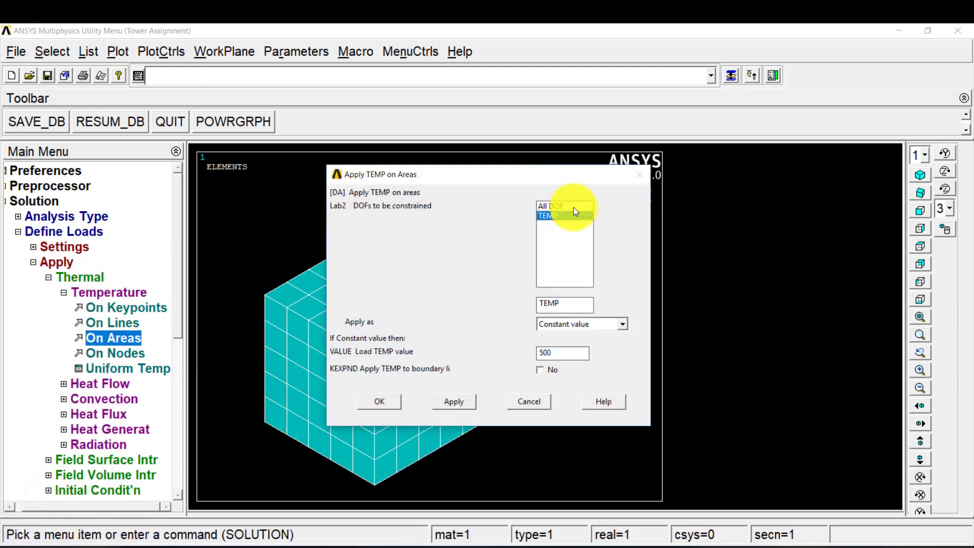
{"action": "left_click", "coordinate": [573, 206]}
{"action": "double_click", "coordinate": [568, 353]}
{"action": "key", "text": "BackSpace"}
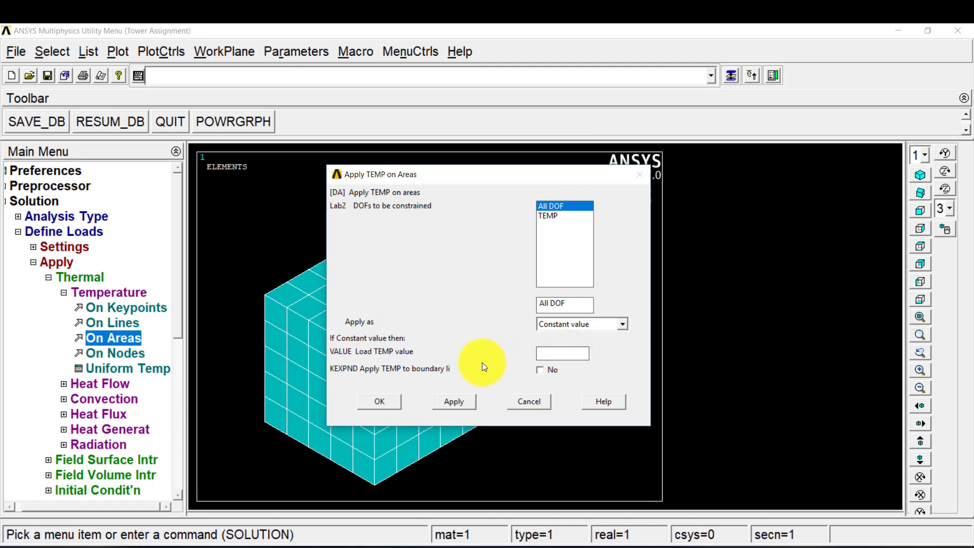
{"action": "left_click", "coordinate": [381, 401]}
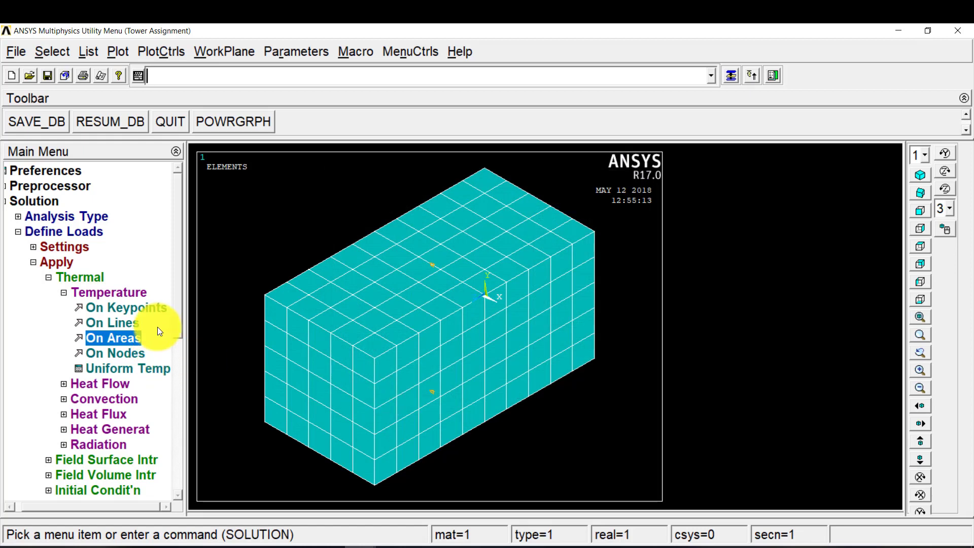
Set the load step's end time to 10 and time step size to 100, with automatic time stepping off.
{"action": "left_click", "coordinate": [48, 262]}
{"action": "left_click", "coordinate": [99, 308]}
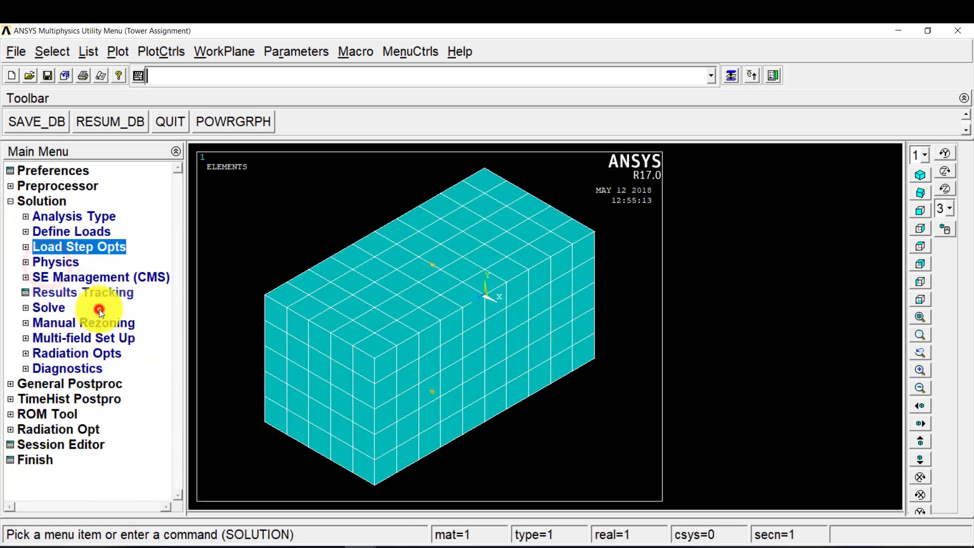
{"action": "left_click", "coordinate": [95, 292]}
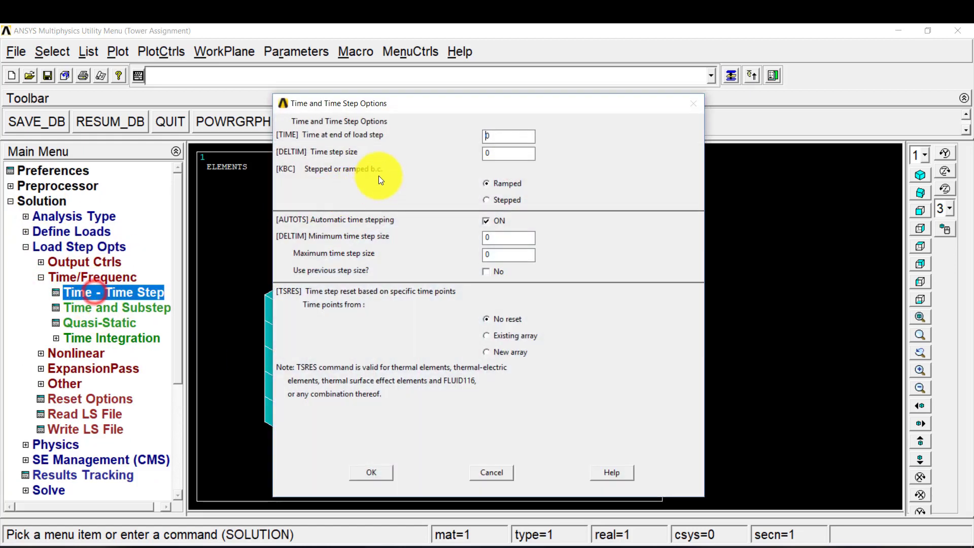
{"action": "double_click", "coordinate": [515, 134]}
{"action": "type", "text": "1"}
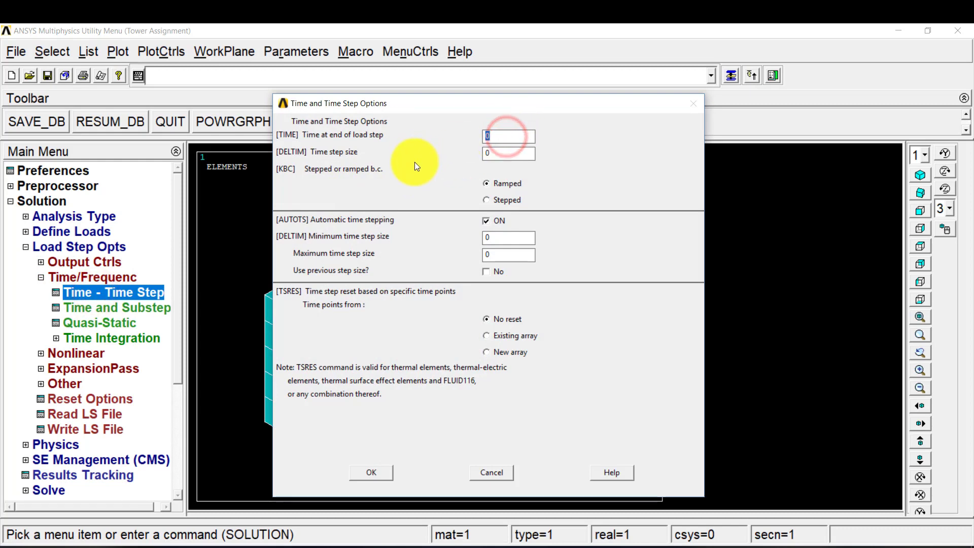
{"action": "type", "text": "0"}
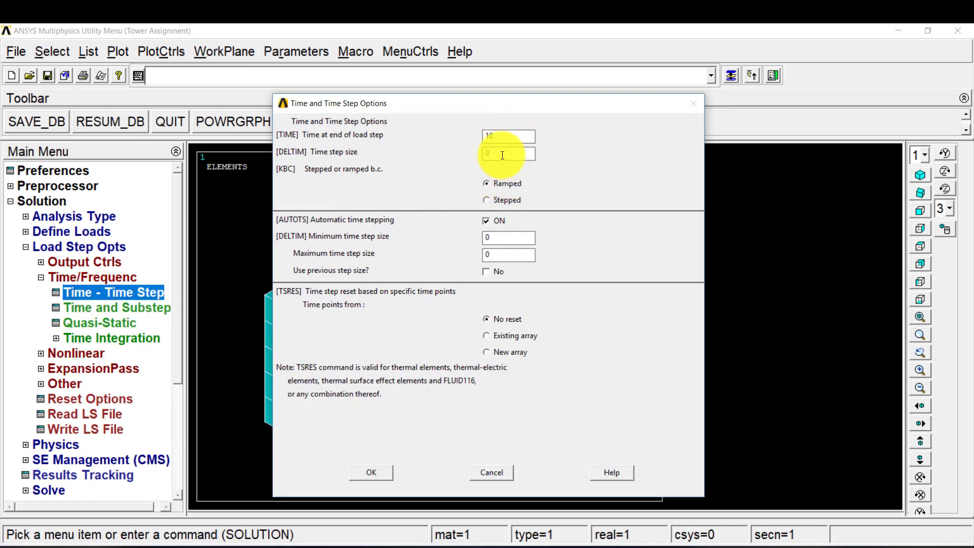
{"action": "double_click", "coordinate": [501, 154]}
{"action": "type", "text": "100"}
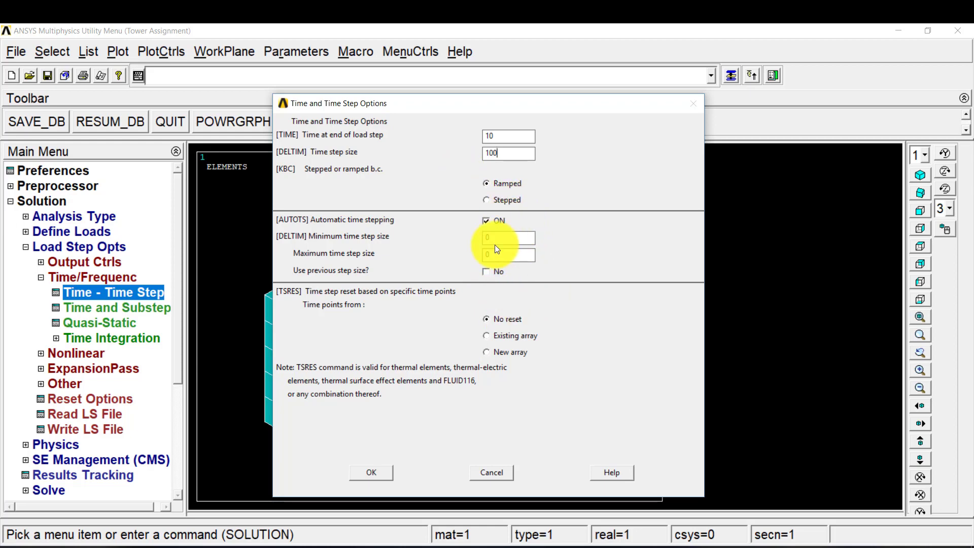
{"action": "left_click", "coordinate": [486, 221]}
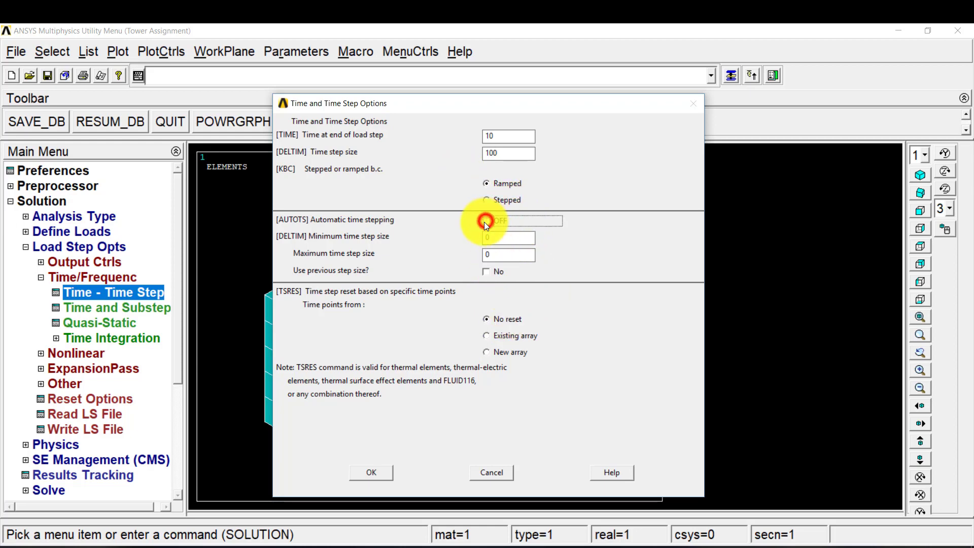
{"action": "left_click", "coordinate": [378, 472]}
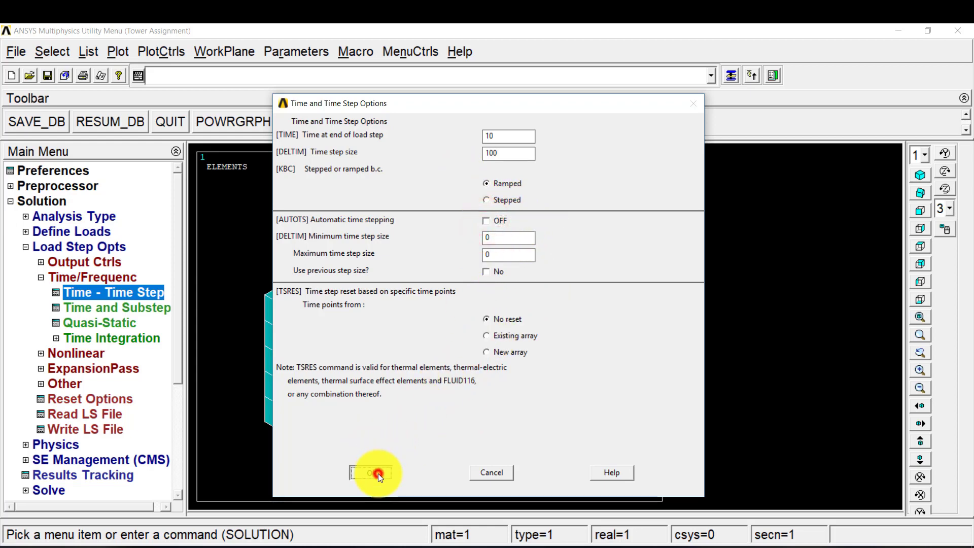
Set the number of substeps to 100 in the time and substep options.
{"action": "left_click", "coordinate": [142, 309]}
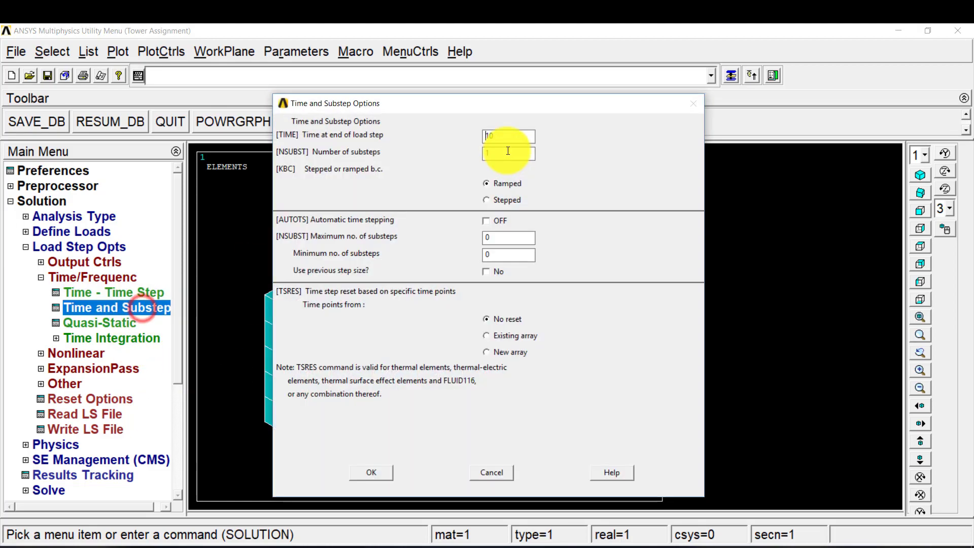
{"action": "left_click", "coordinate": [496, 157]}
{"action": "type", "text": "1"}
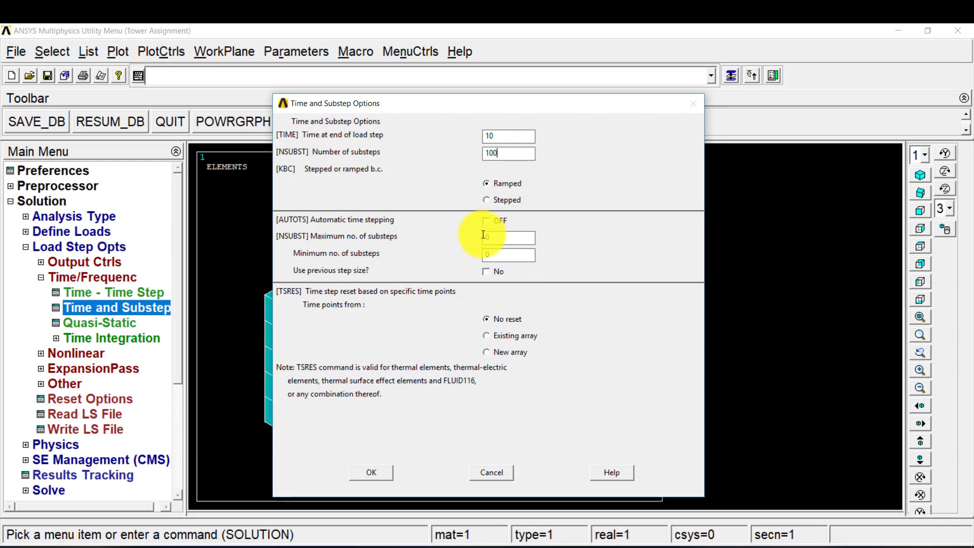
{"action": "left_click", "coordinate": [388, 476]}
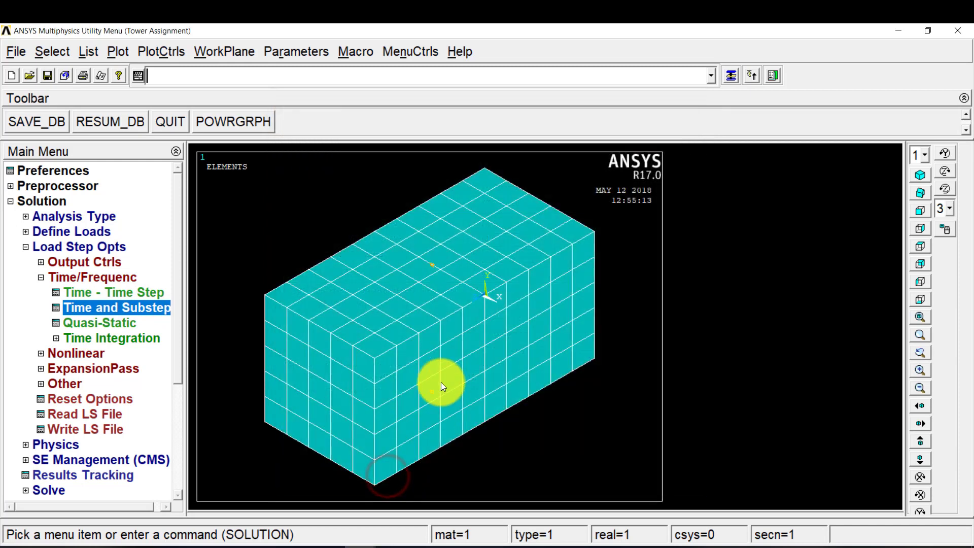
Write the current load step settings to load step file number 1.
{"action": "left_click", "coordinate": [76, 427]}
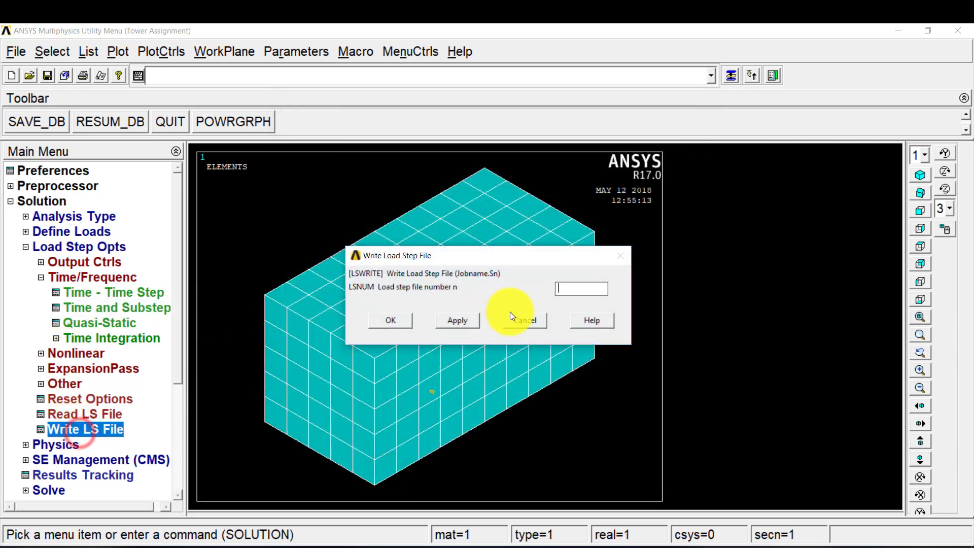
{"action": "type", "text": "1"}
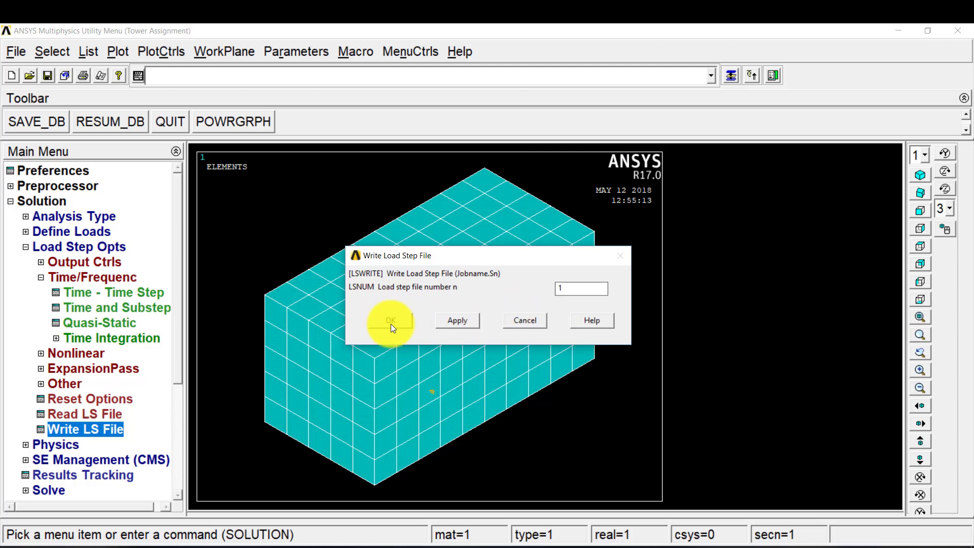
{"action": "left_click", "coordinate": [390, 321]}
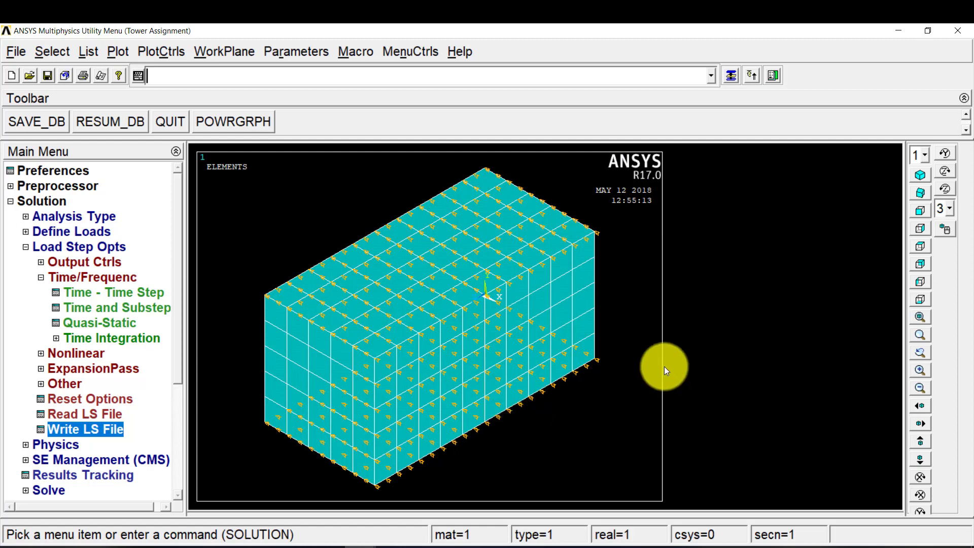
{"action": "left_click", "coordinate": [91, 431]}
{"action": "left_click", "coordinate": [378, 323]}
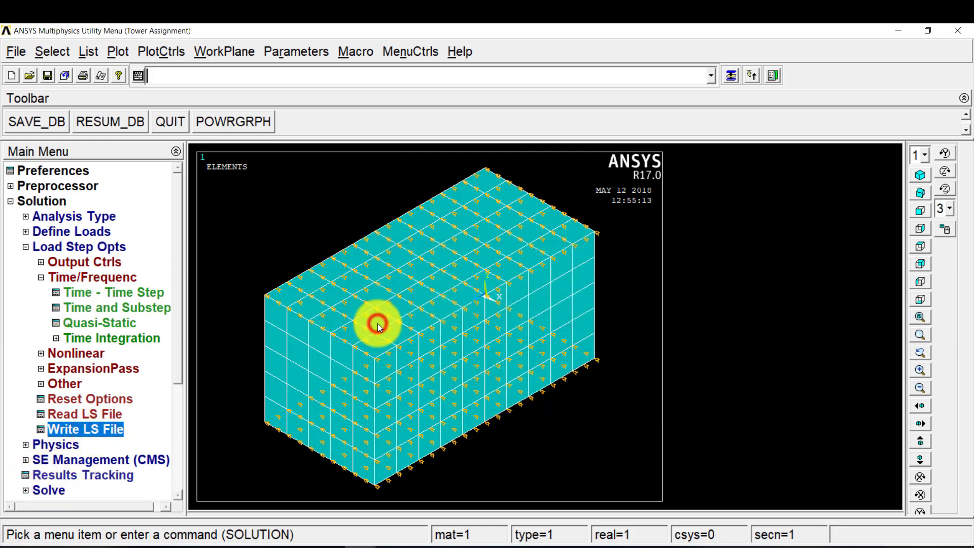
{"action": "left_click", "coordinate": [47, 490]}
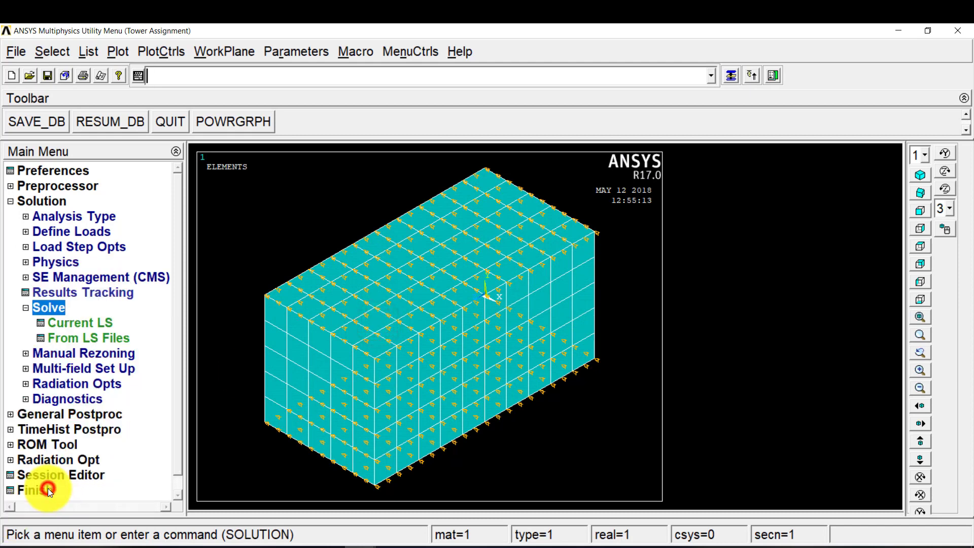
{"action": "left_click", "coordinate": [80, 325]}
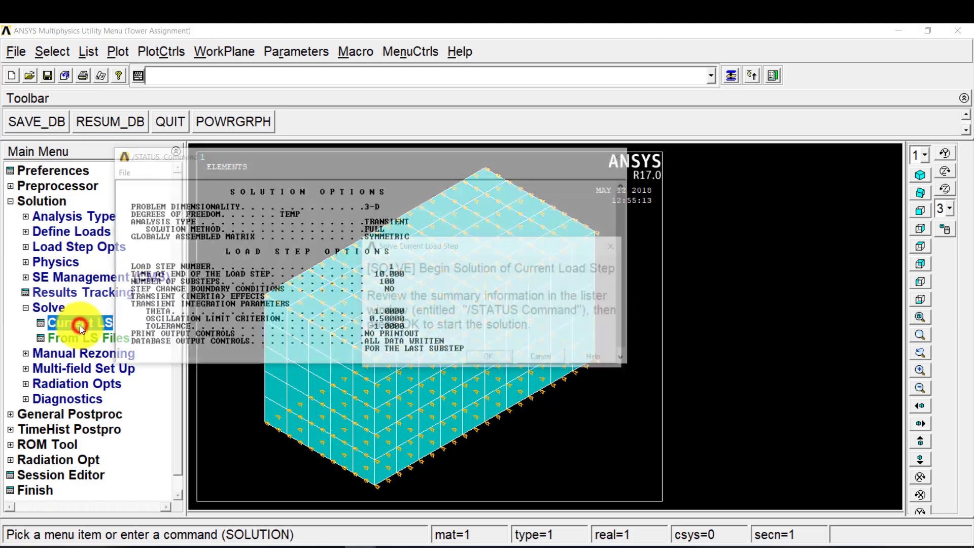
{"action": "left_click", "coordinate": [558, 360]}
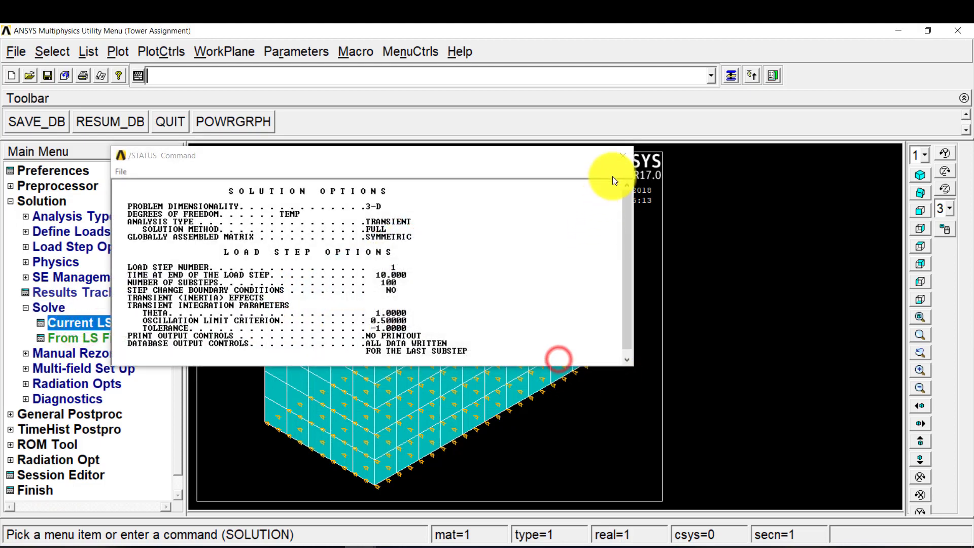
{"action": "left_click", "coordinate": [623, 156]}
Solve from load step files with starting and ending file number 1, and dismiss the completion note.
{"action": "left_click", "coordinate": [81, 341]}
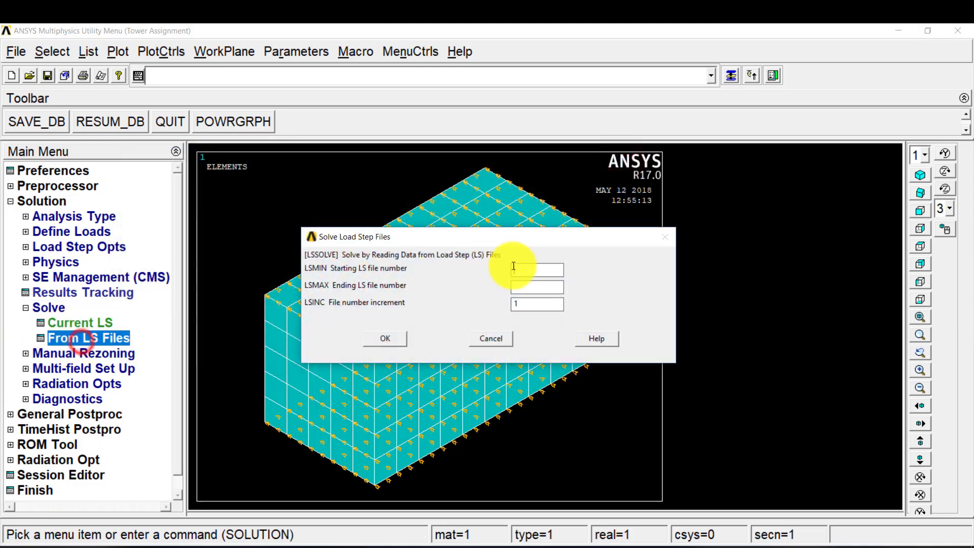
{"action": "left_click", "coordinate": [518, 285]}
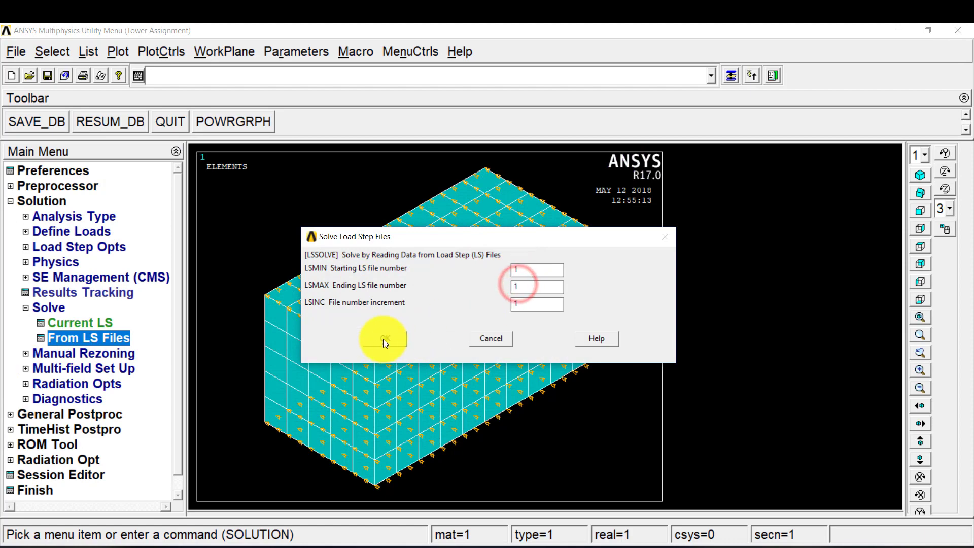
{"action": "left_click", "coordinate": [386, 339]}
{"action": "mouse_move", "coordinate": [368, 544]}
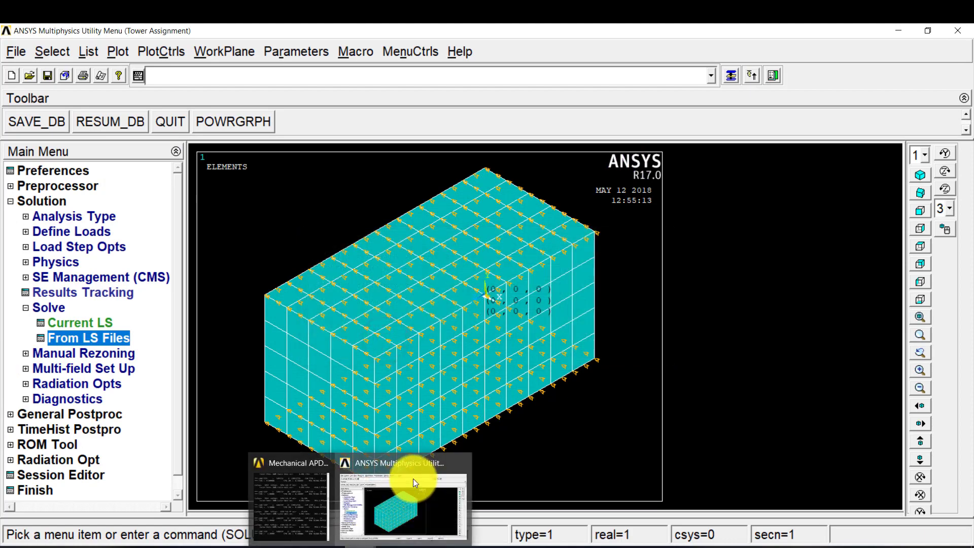
{"action": "left_click", "coordinate": [299, 482]}
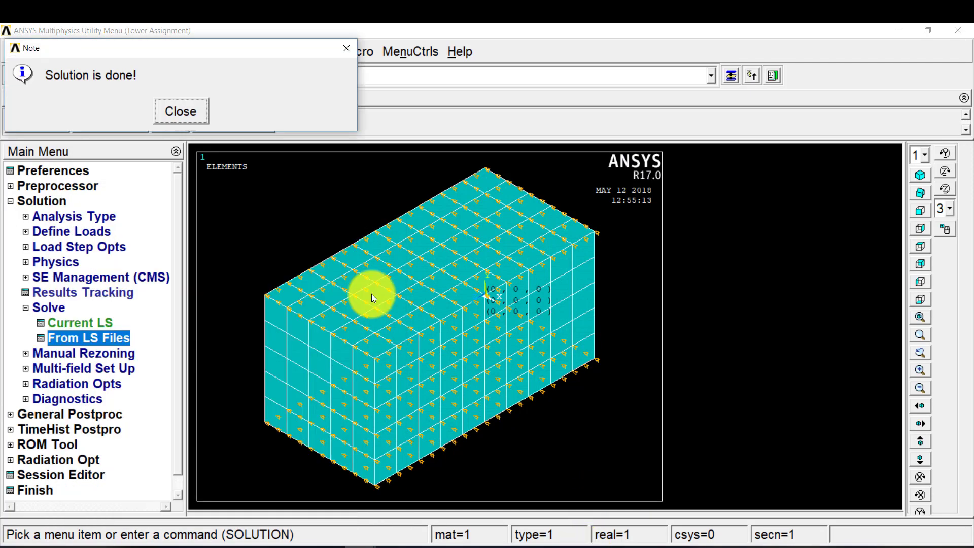
{"action": "left_click", "coordinate": [190, 109]}
Review the general postprocessor's results summary for the data sets on the results file.
{"action": "left_click", "coordinate": [35, 202]}
{"action": "left_click", "coordinate": [57, 215]}
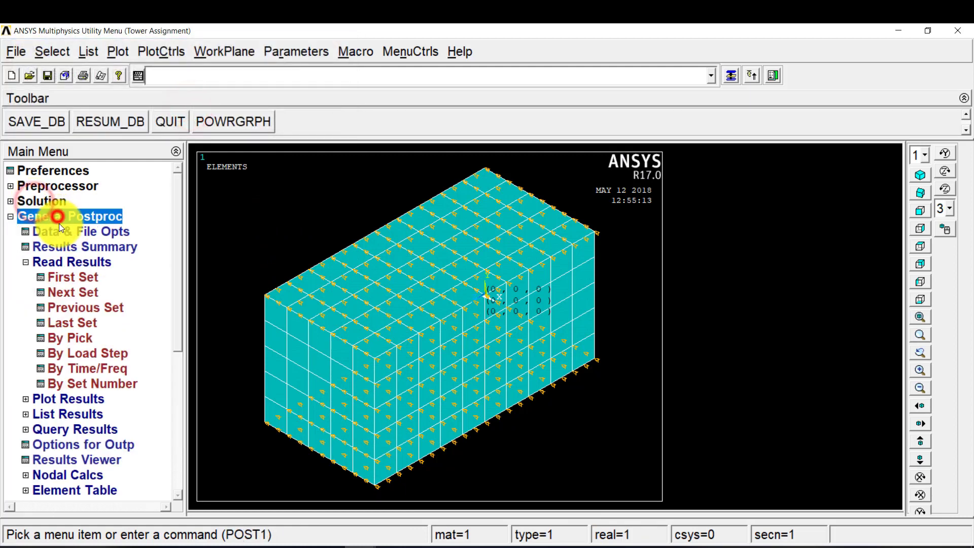
{"action": "left_click", "coordinate": [93, 249]}
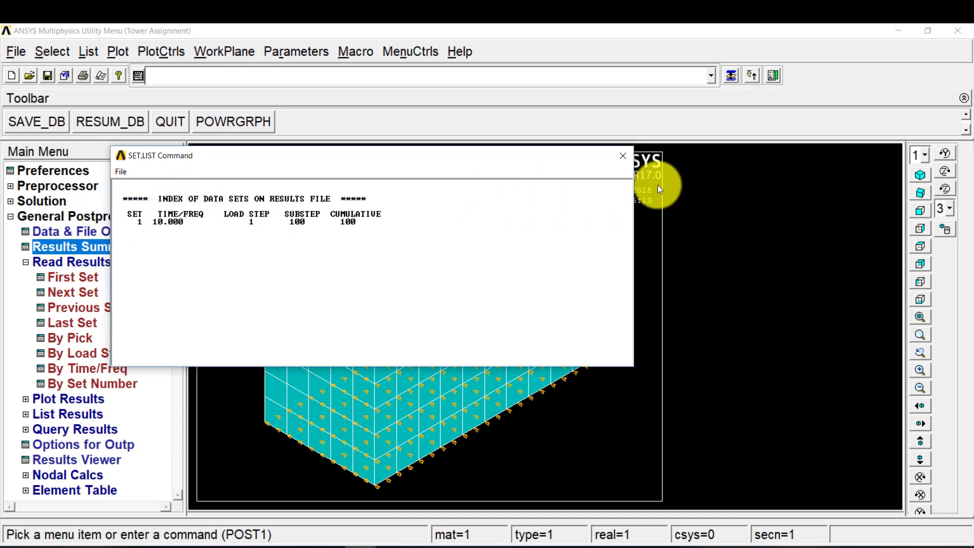
{"action": "left_click", "coordinate": [620, 154]}
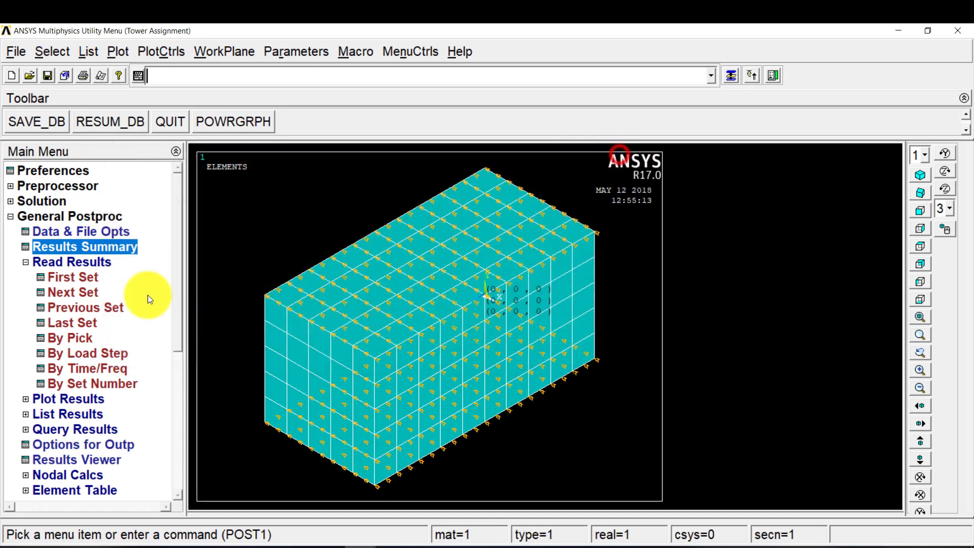
Read the first result set and plot the Nodal Temperature contour of the block.
{"action": "left_click", "coordinate": [90, 279]}
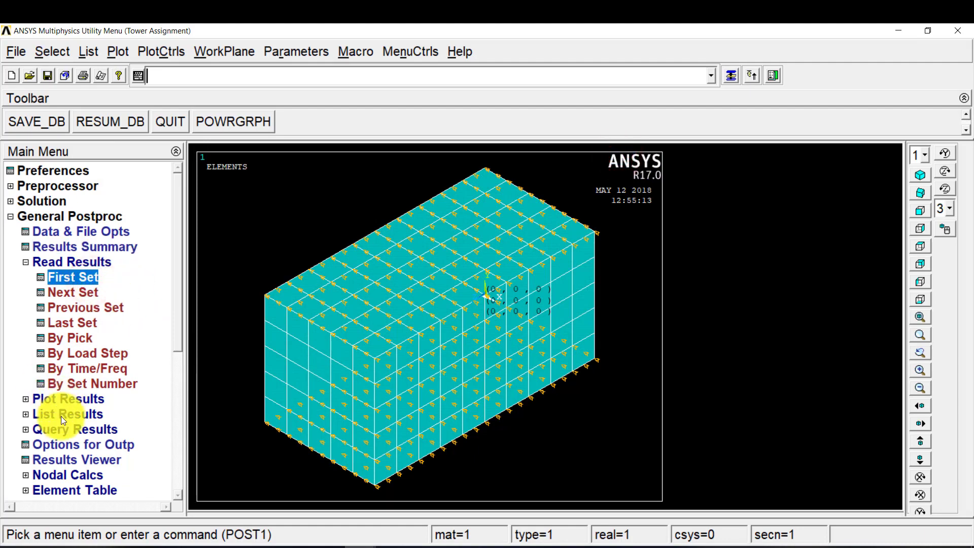
{"action": "left_click", "coordinate": [63, 400]}
{"action": "left_click", "coordinate": [81, 307]}
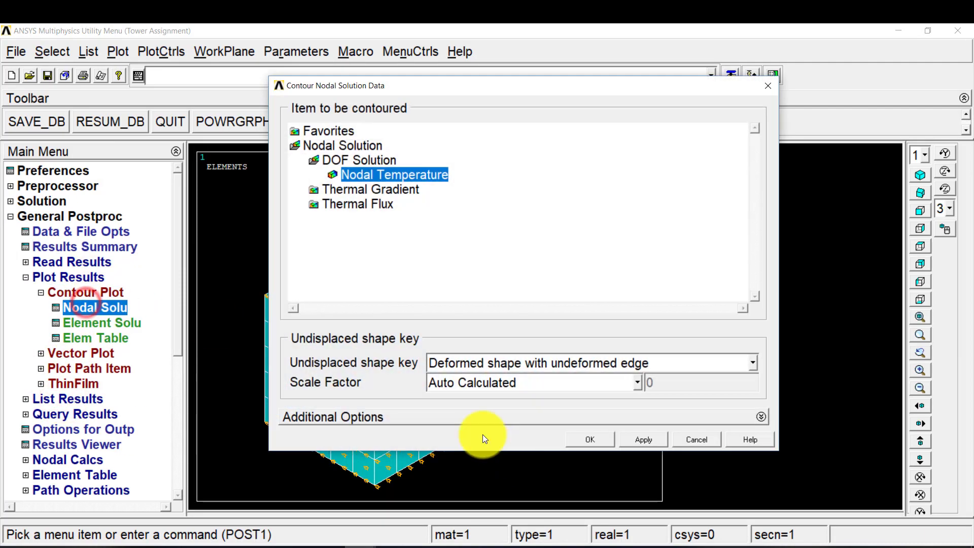
{"action": "left_click", "coordinate": [599, 442]}
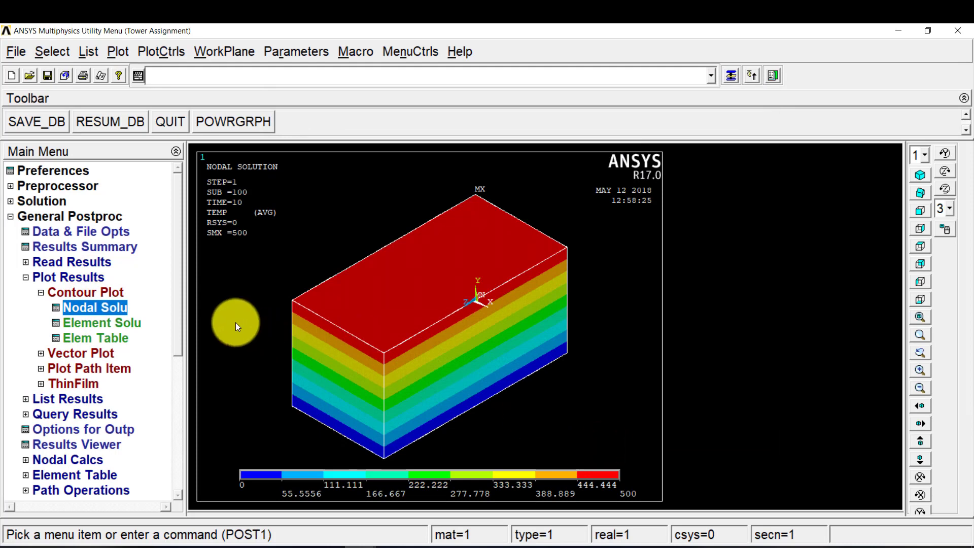
Set the new analysis type to Transient with the Full solution method.
{"action": "left_click", "coordinate": [51, 201]}
{"action": "left_click", "coordinate": [66, 216]}
{"action": "left_click", "coordinate": [112, 233]}
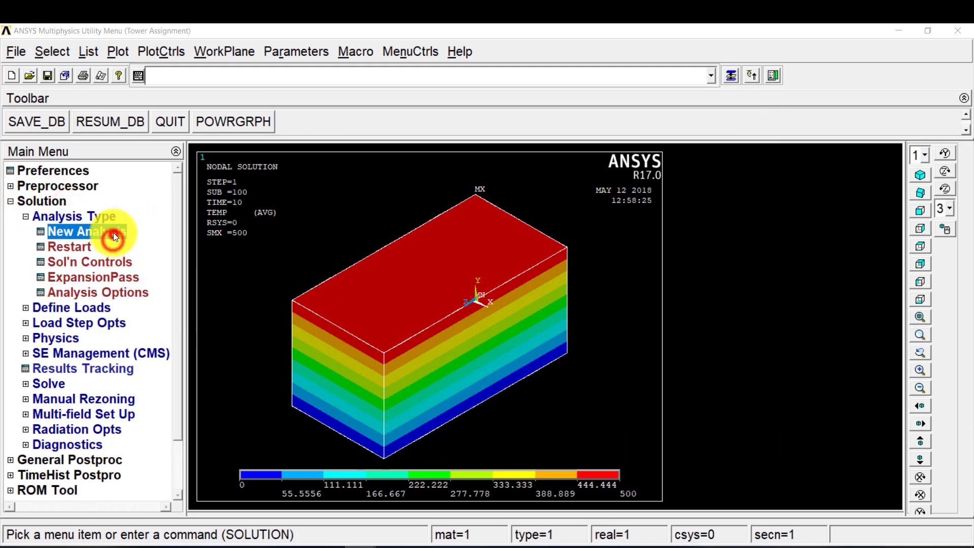
{"action": "left_click", "coordinate": [551, 284]}
{"action": "left_click", "coordinate": [393, 342]}
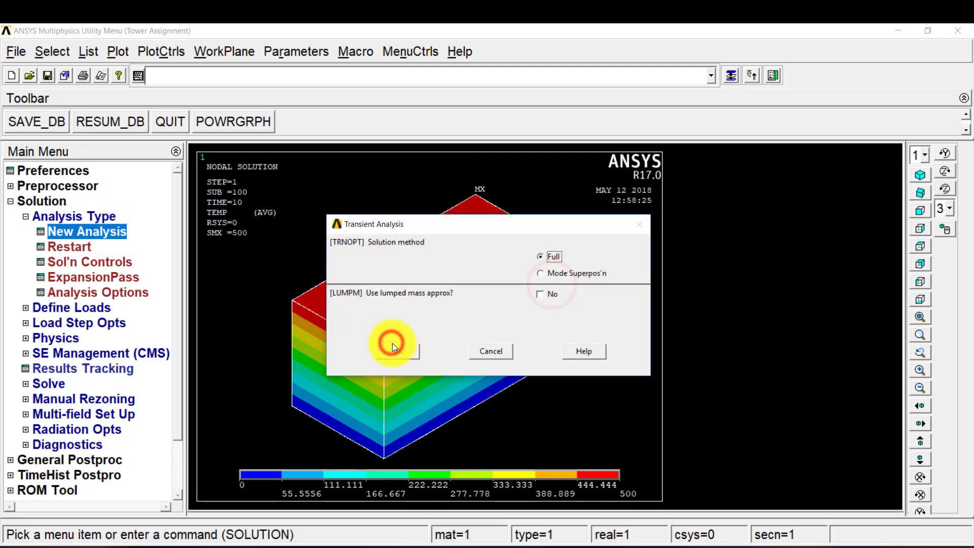
{"action": "left_click", "coordinate": [403, 350]}
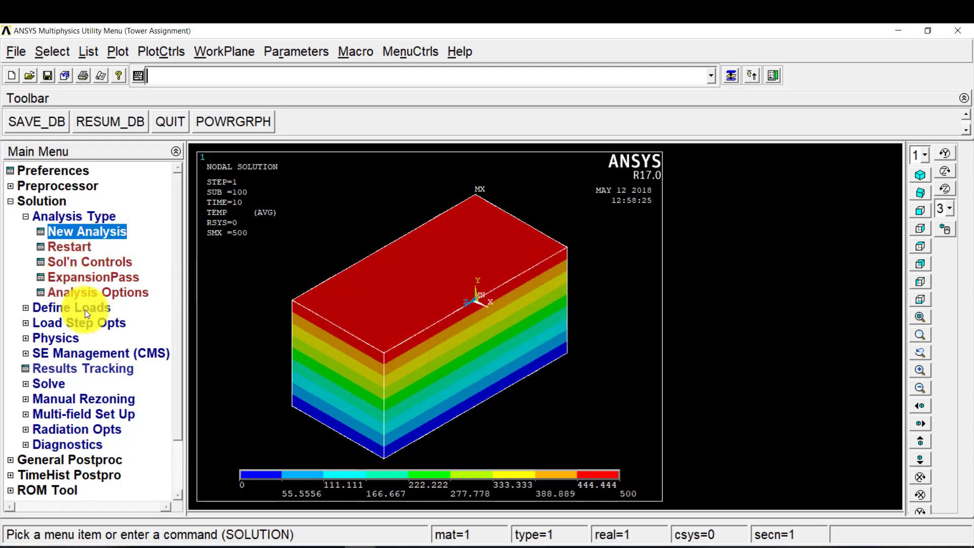
Set the solution printout controls to print All items at Every substep.
{"action": "left_click", "coordinate": [87, 324]}
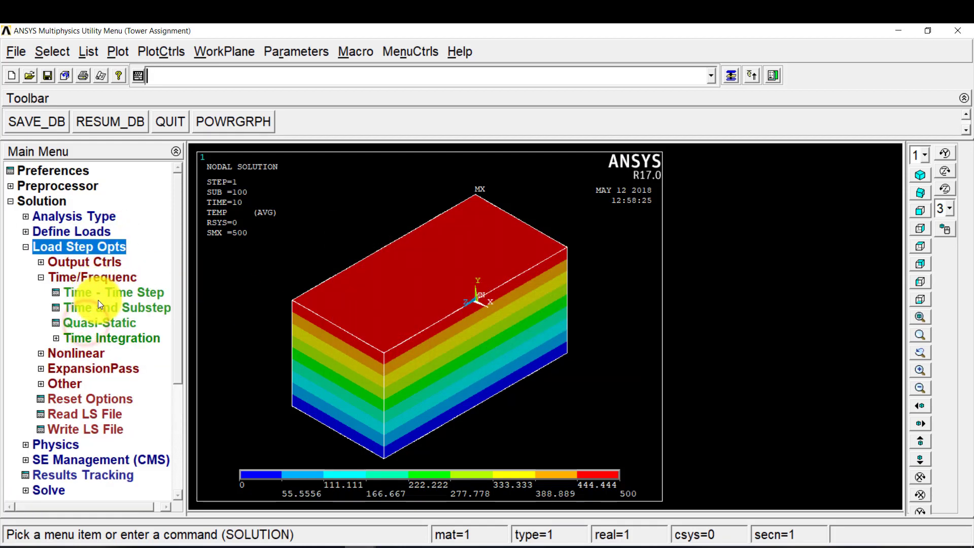
{"action": "left_click", "coordinate": [100, 261]}
{"action": "left_click", "coordinate": [93, 278]}
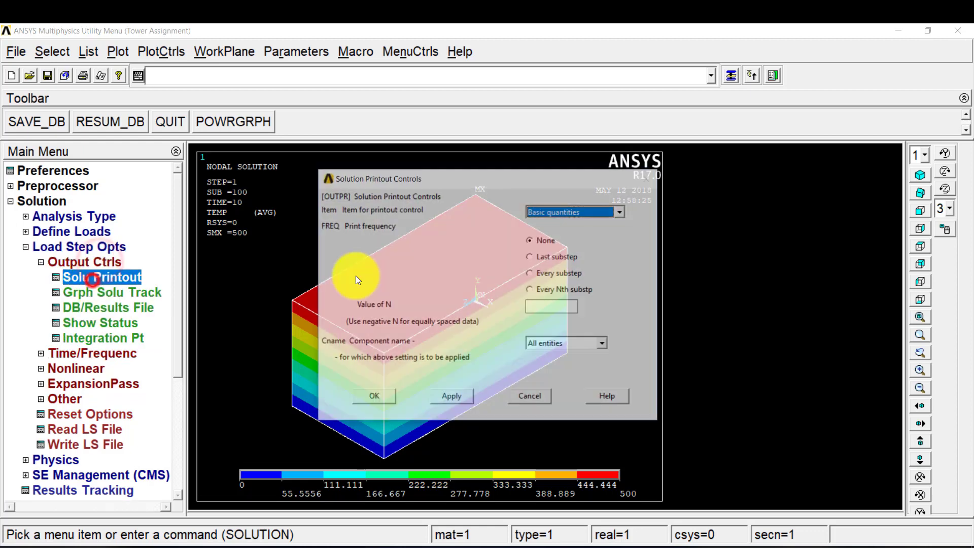
{"action": "left_click", "coordinate": [620, 213]}
{"action": "left_click", "coordinate": [625, 239]}
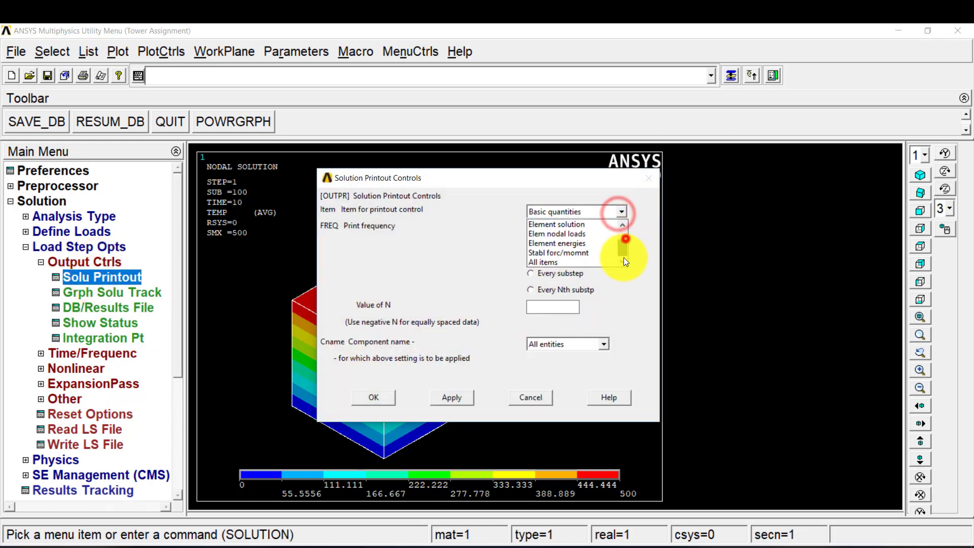
{"action": "left_click", "coordinate": [565, 261]}
{"action": "left_click", "coordinate": [537, 274]}
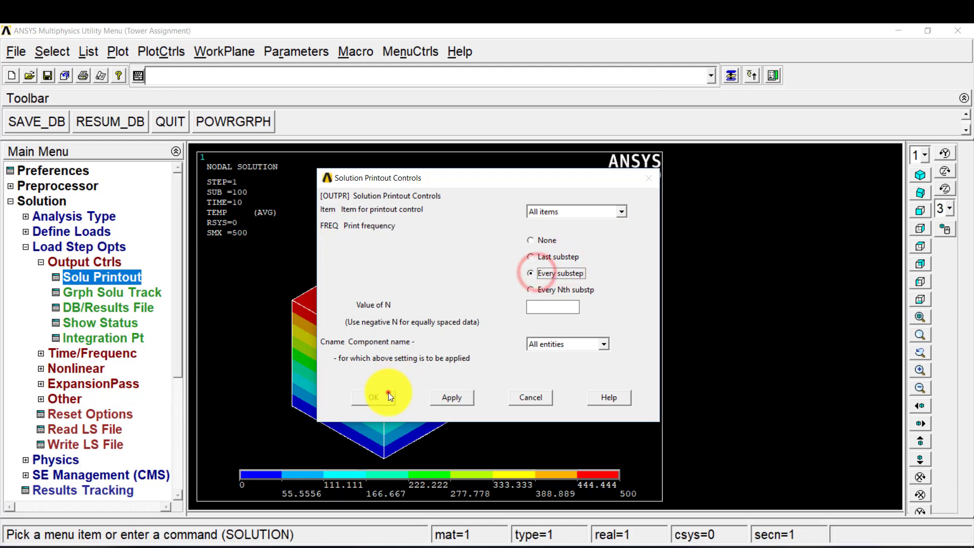
{"action": "left_click", "coordinate": [376, 395]}
Set the database and results file controls to write All items at Every substep.
{"action": "left_click", "coordinate": [135, 306]}
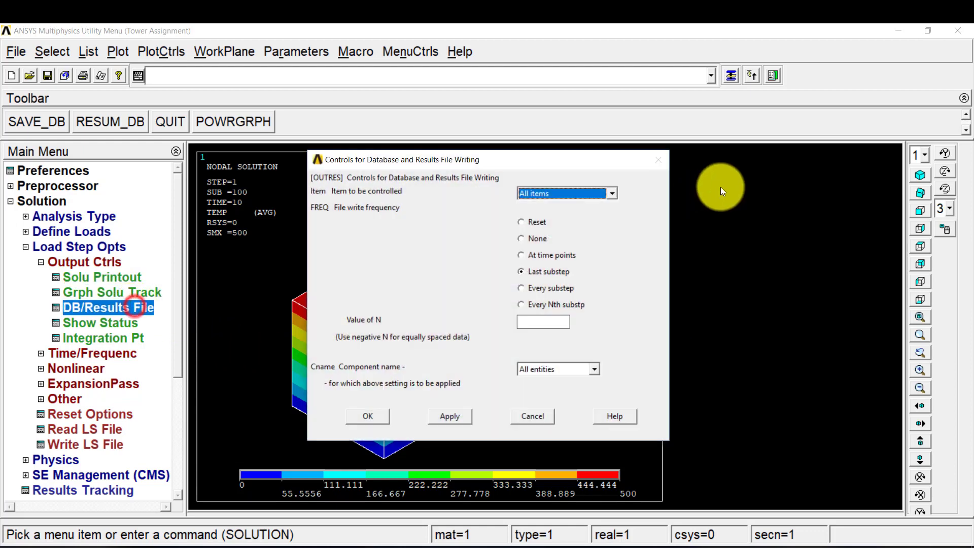
{"action": "left_click", "coordinate": [538, 287]}
{"action": "left_click", "coordinate": [389, 419]}
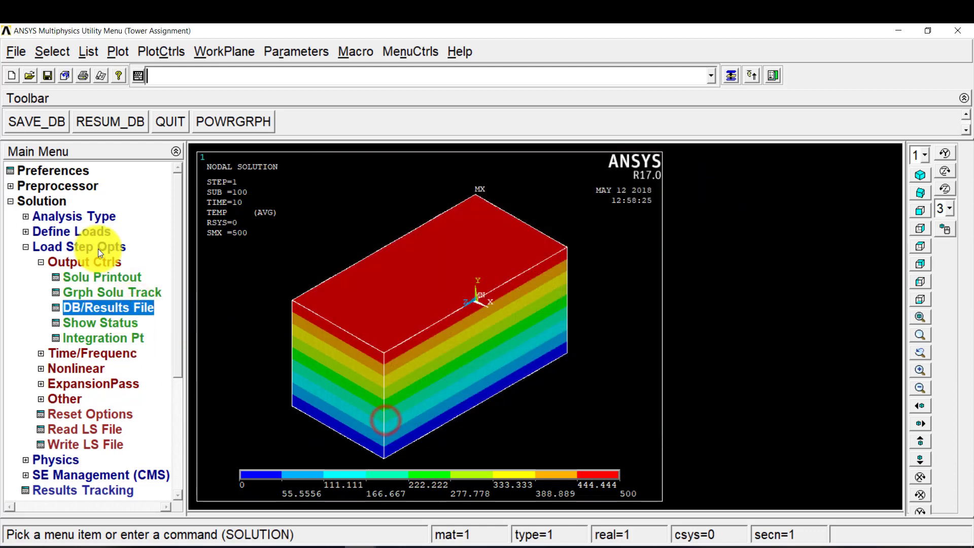
{"action": "left_click", "coordinate": [44, 250]}
{"action": "left_click", "coordinate": [49, 307]}
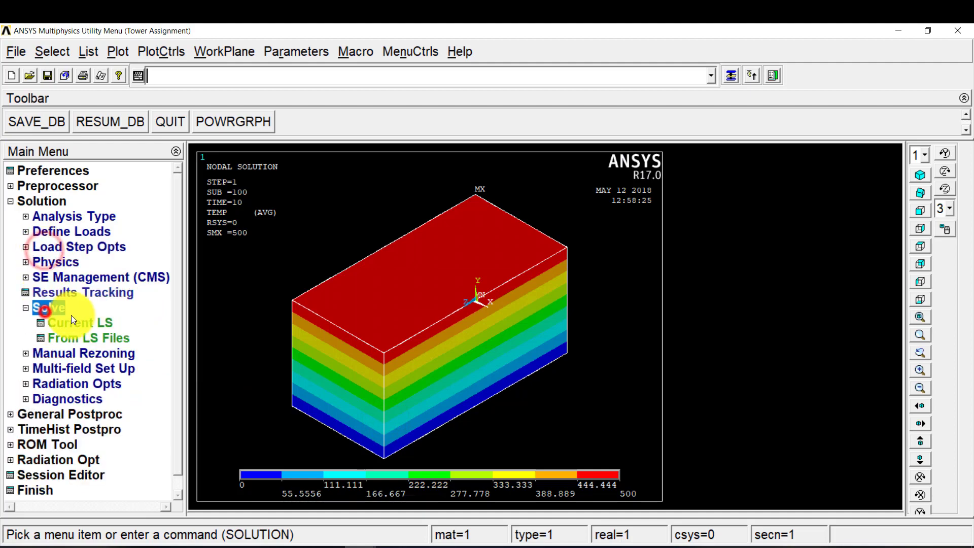
{"action": "left_click", "coordinate": [79, 323]}
{"action": "left_click", "coordinate": [623, 155]}
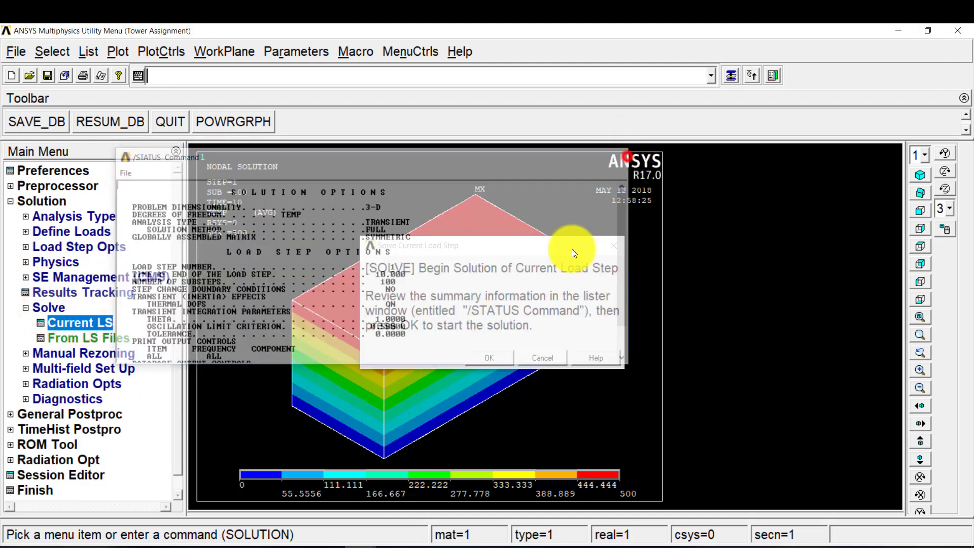
{"action": "left_click", "coordinate": [544, 357]}
Solve from the load step files with starting number 1, ending number 1 and increment 1, viewing the solver's output window while it runs.
{"action": "left_click", "coordinate": [76, 339]}
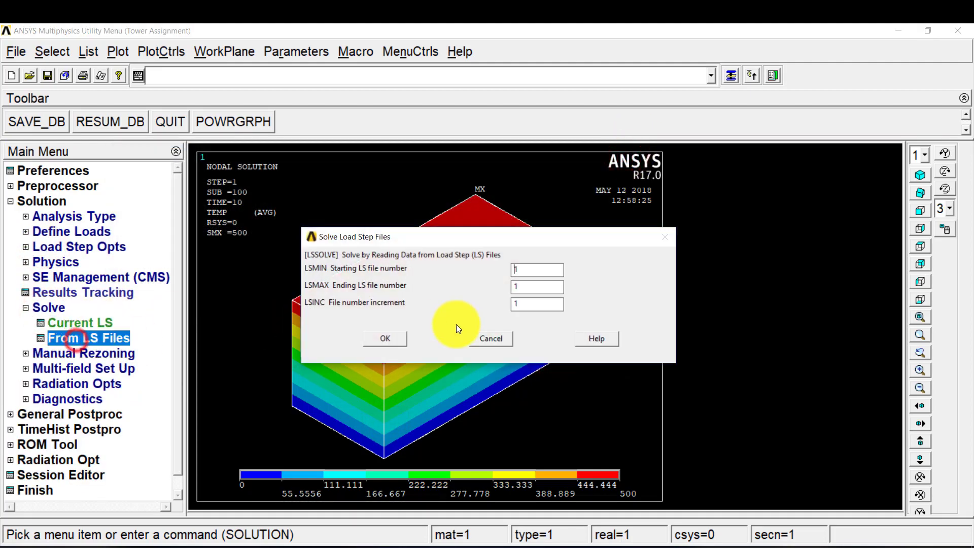
{"action": "left_click", "coordinate": [373, 339]}
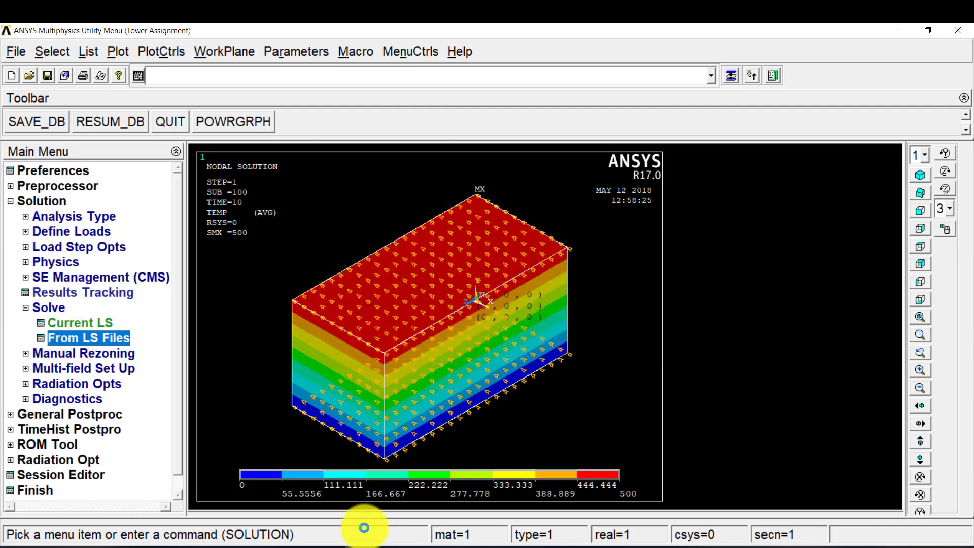
{"action": "mouse_move", "coordinate": [361, 544]}
{"action": "left_click", "coordinate": [278, 517]}
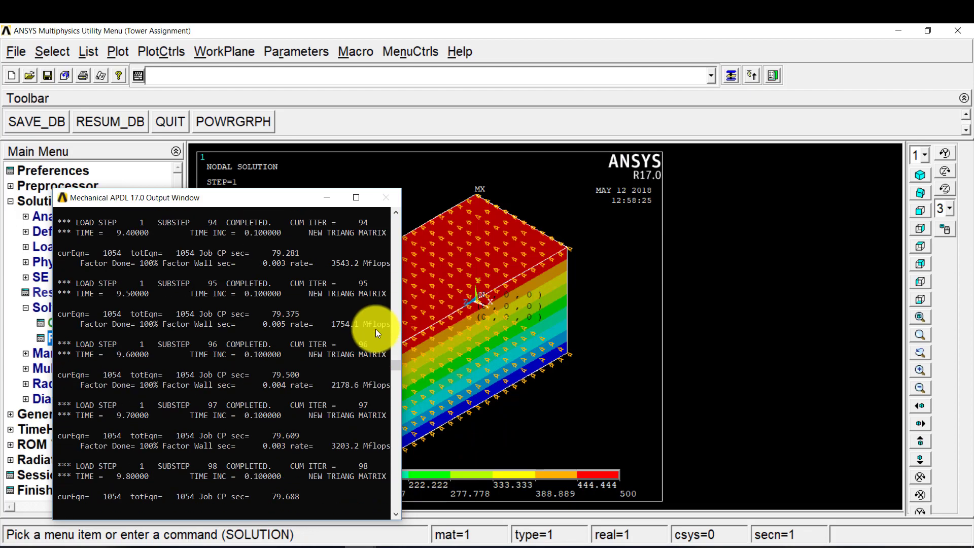
{"action": "left_click", "coordinate": [184, 115]}
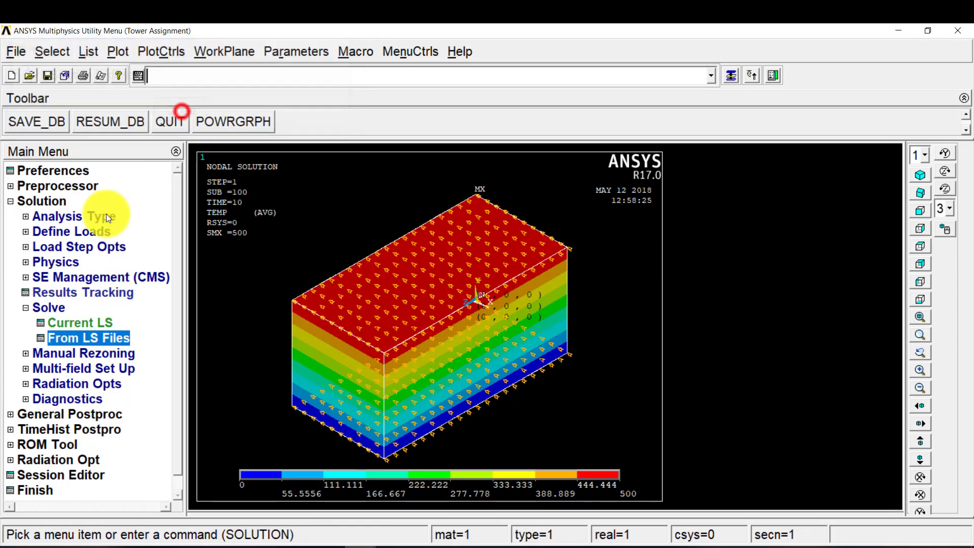
Review the results summary listing the data sets in the results file.
{"action": "left_click", "coordinate": [51, 307]}
{"action": "left_click", "coordinate": [68, 385]}
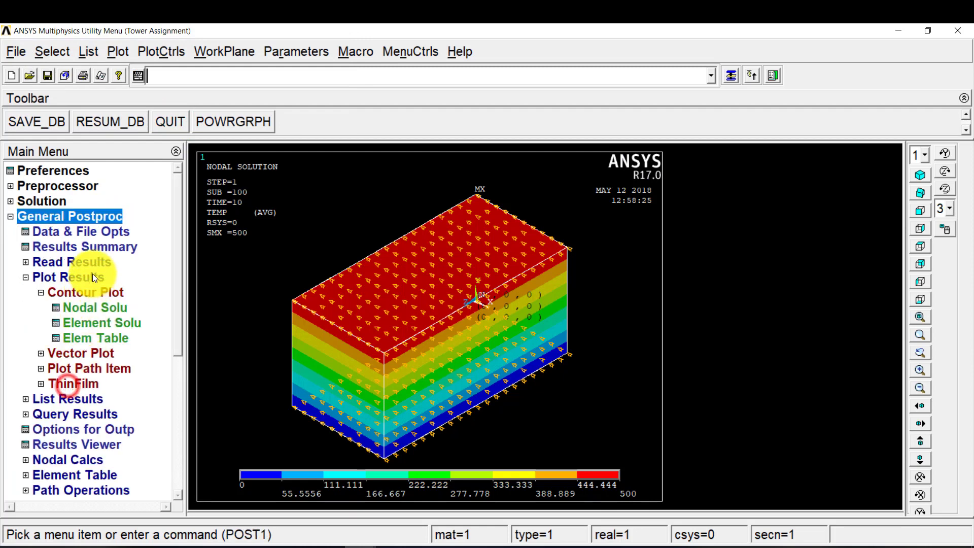
{"action": "left_click", "coordinate": [77, 248]}
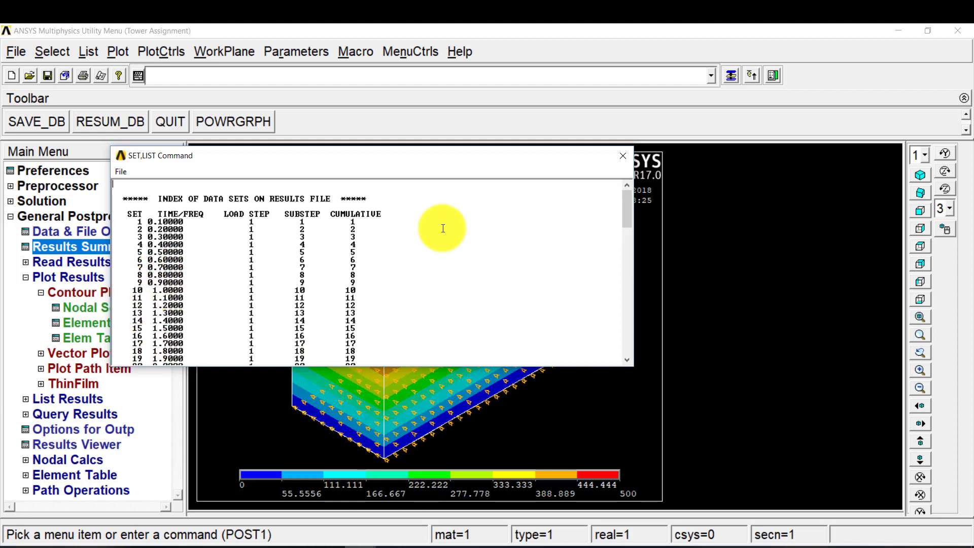
{"action": "left_click", "coordinate": [623, 158]}
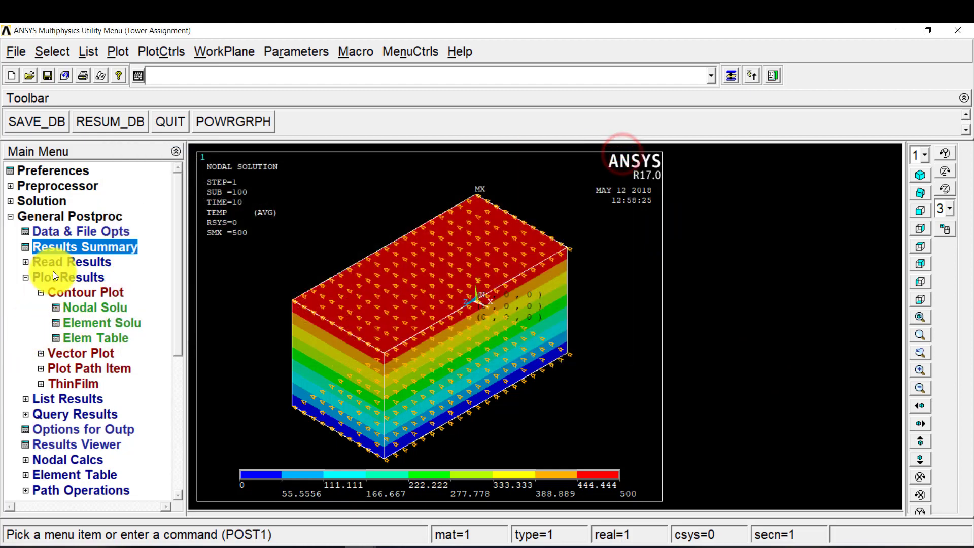
Read data set 10 at time 1.0 and replot its temperature contour, and do the same for the last set.
{"action": "left_click", "coordinate": [66, 262]}
{"action": "left_click", "coordinate": [81, 338]}
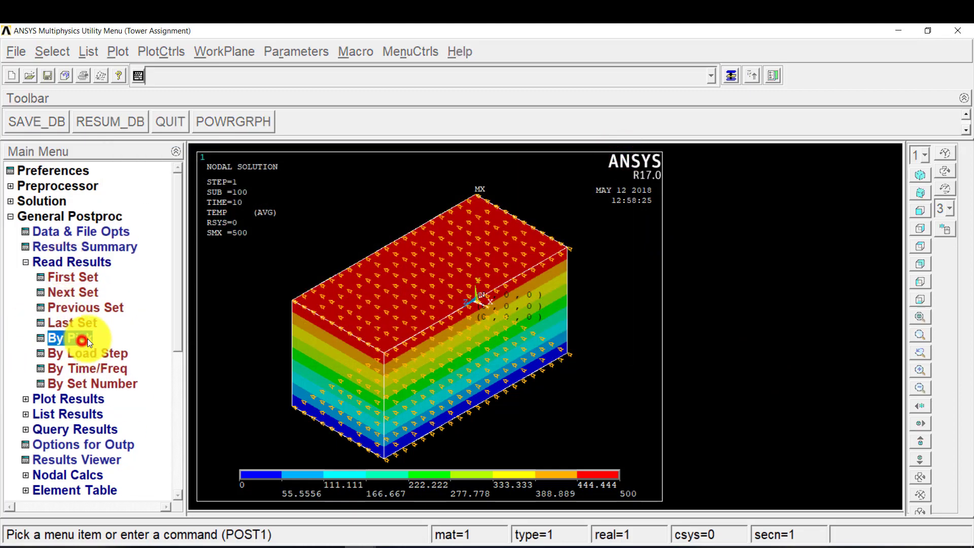
{"action": "left_click", "coordinate": [116, 298]}
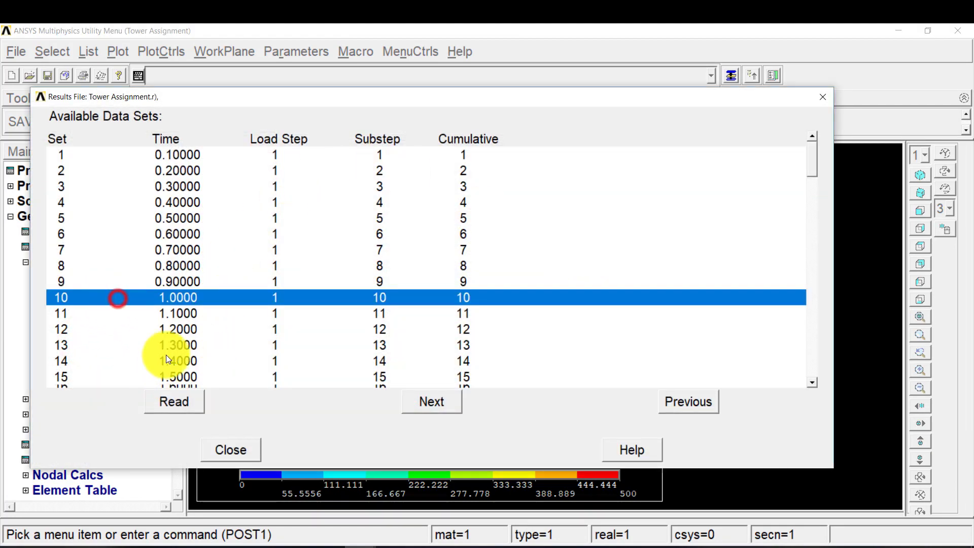
{"action": "left_click", "coordinate": [179, 404]}
{"action": "left_click", "coordinate": [240, 450]}
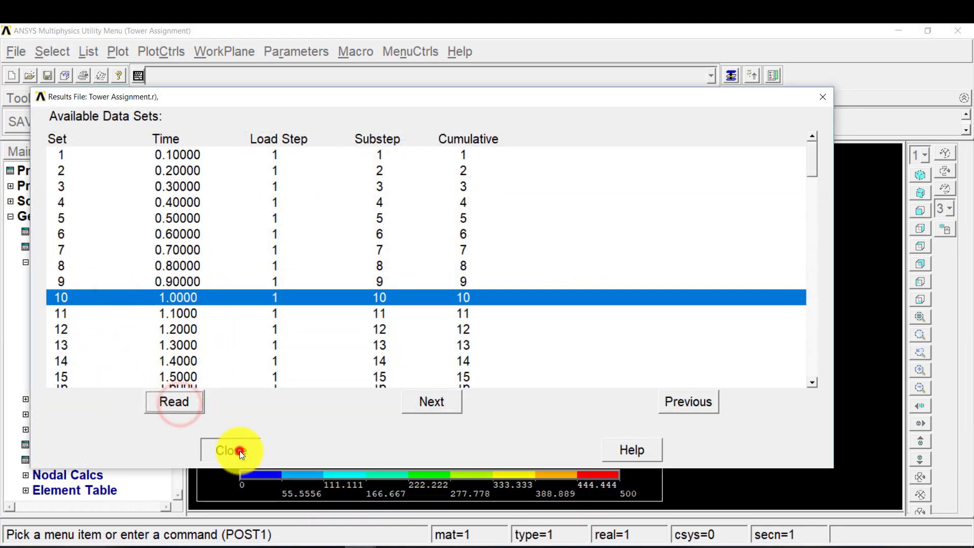
{"action": "right_click", "coordinate": [275, 262]}
{"action": "left_click", "coordinate": [278, 261]}
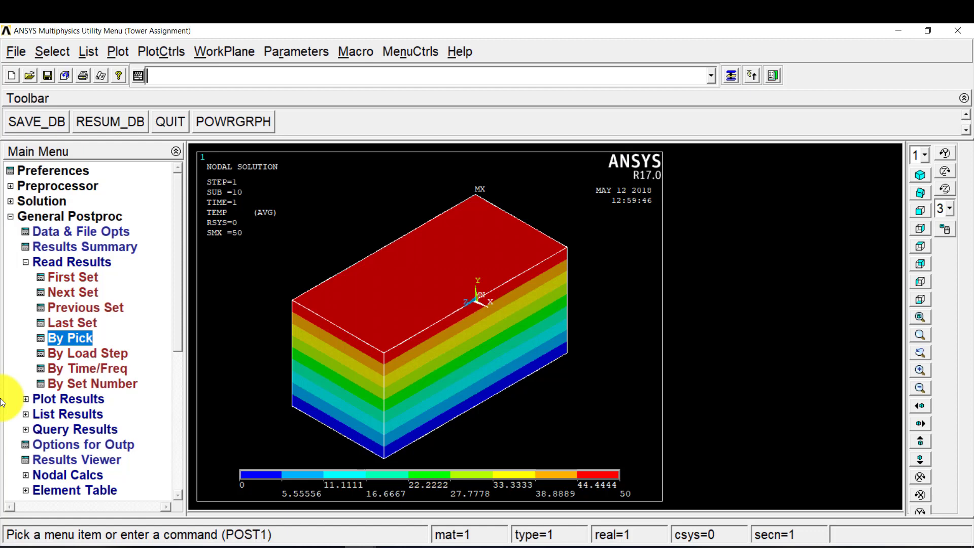
{"action": "left_click", "coordinate": [79, 325]}
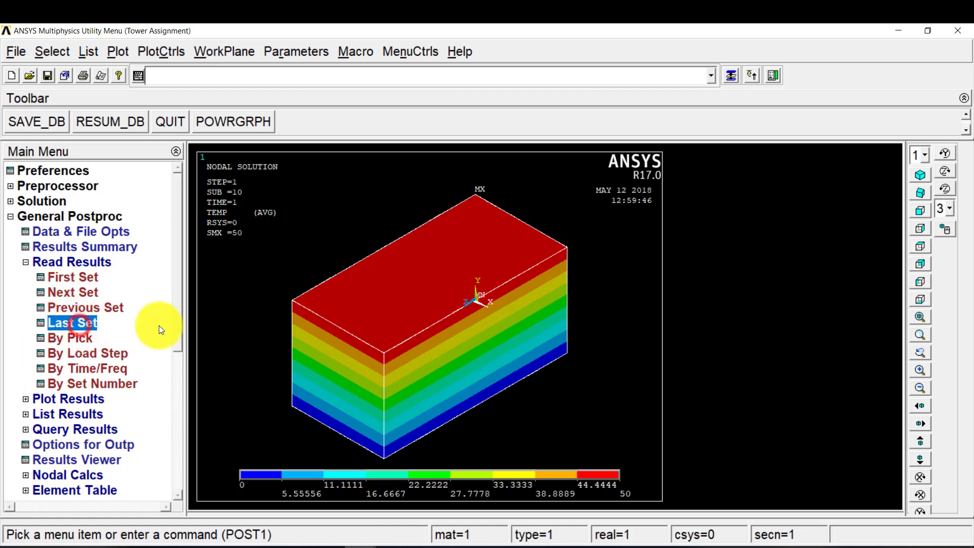
{"action": "right_click", "coordinate": [243, 254]}
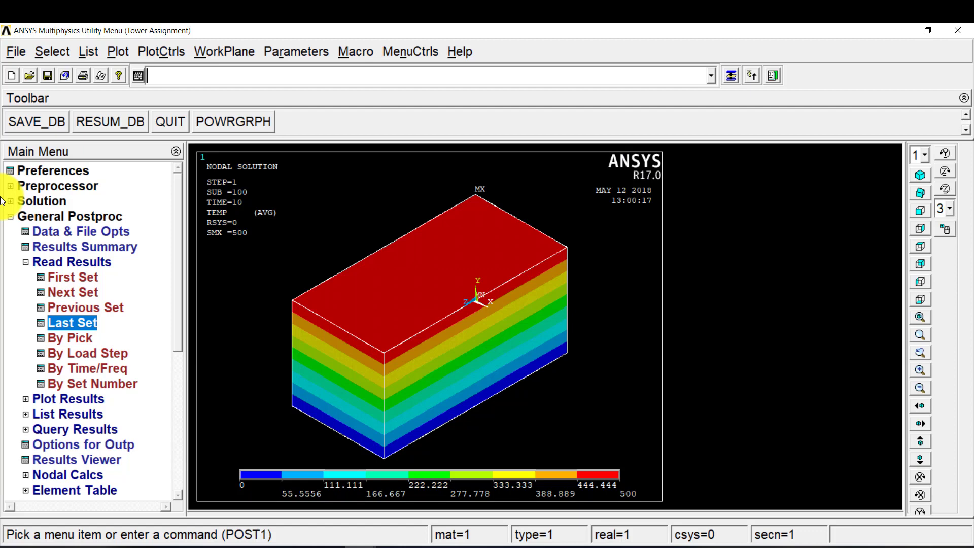
Check the element types defined for the model.
{"action": "left_click", "coordinate": [48, 186]}
{"action": "left_click", "coordinate": [62, 202]}
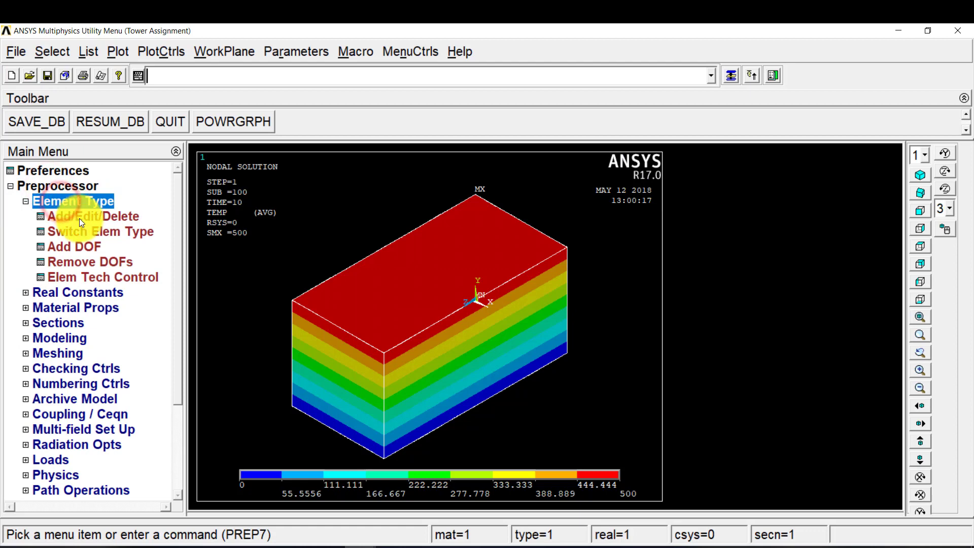
{"action": "left_click", "coordinate": [79, 220]}
{"action": "left_click", "coordinate": [134, 449]}
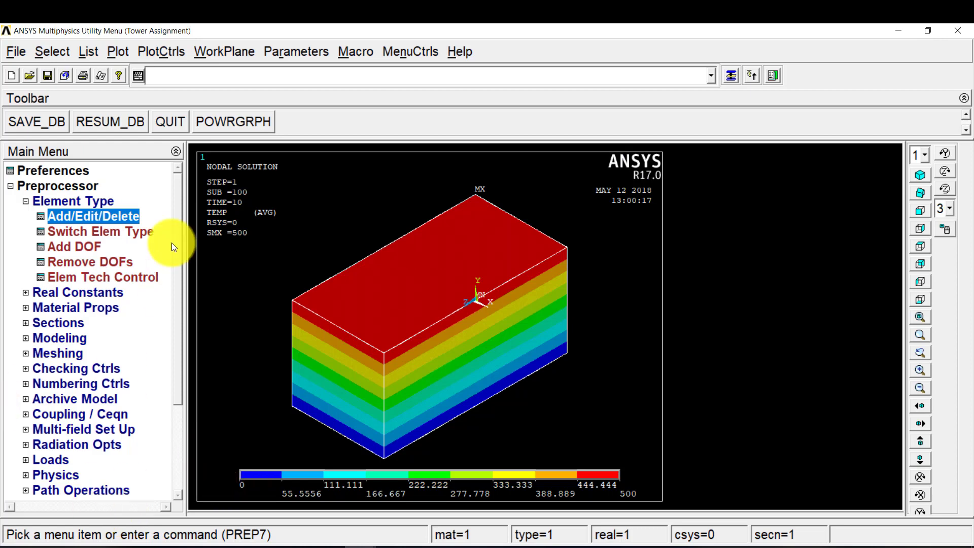
Clear the database, start a new one, and replot the graphics area.
{"action": "left_click", "coordinate": [16, 51]}
{"action": "left_click", "coordinate": [28, 71]}
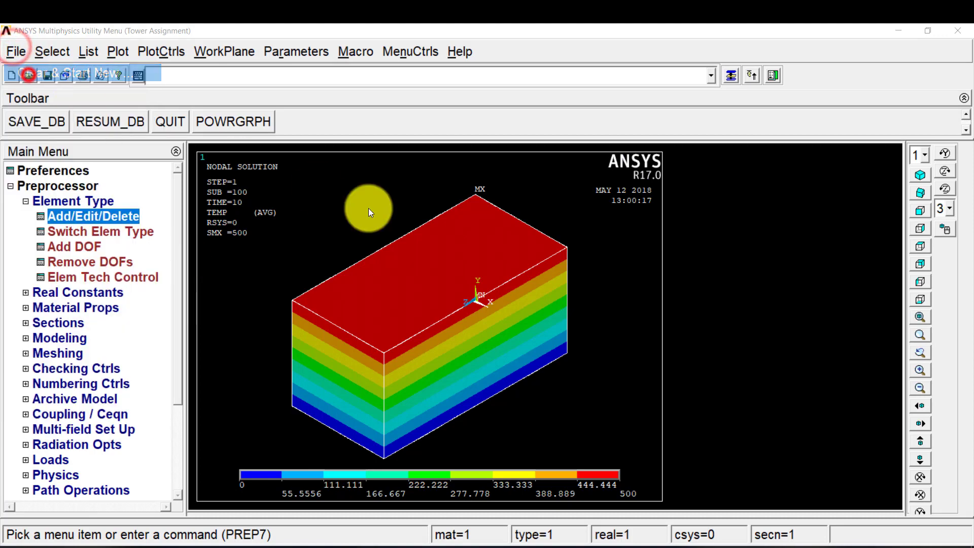
{"action": "left_click", "coordinate": [373, 376]}
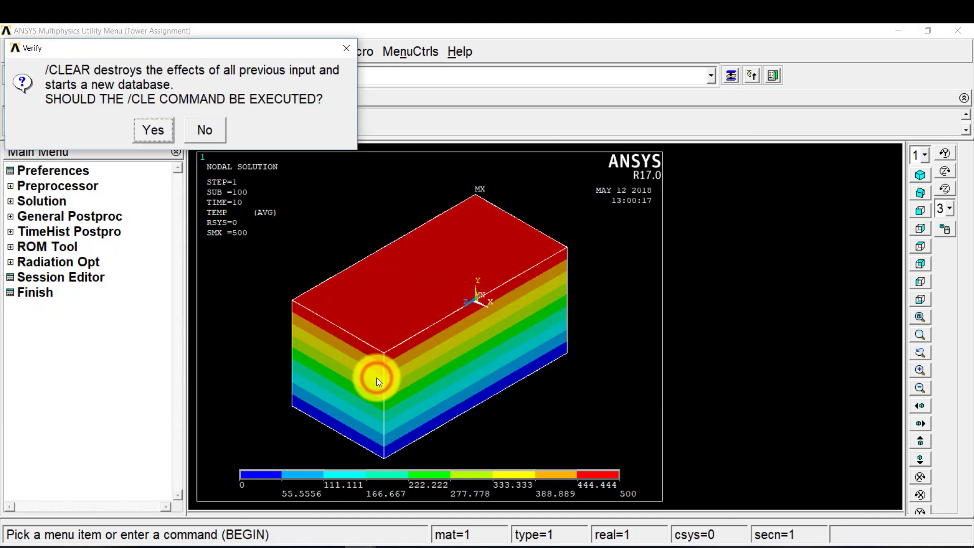
{"action": "left_click", "coordinate": [153, 130]}
{"action": "right_click", "coordinate": [440, 285]}
{"action": "left_click", "coordinate": [447, 285]}
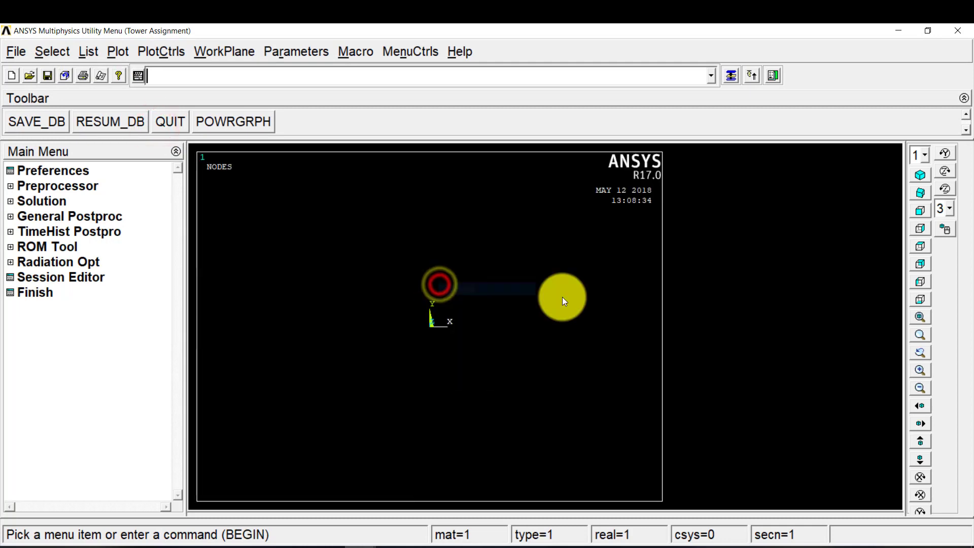
Set the GUI filtering preferences to the Structural discipline and expand the Preprocessor.
{"action": "left_click", "coordinate": [51, 170]}
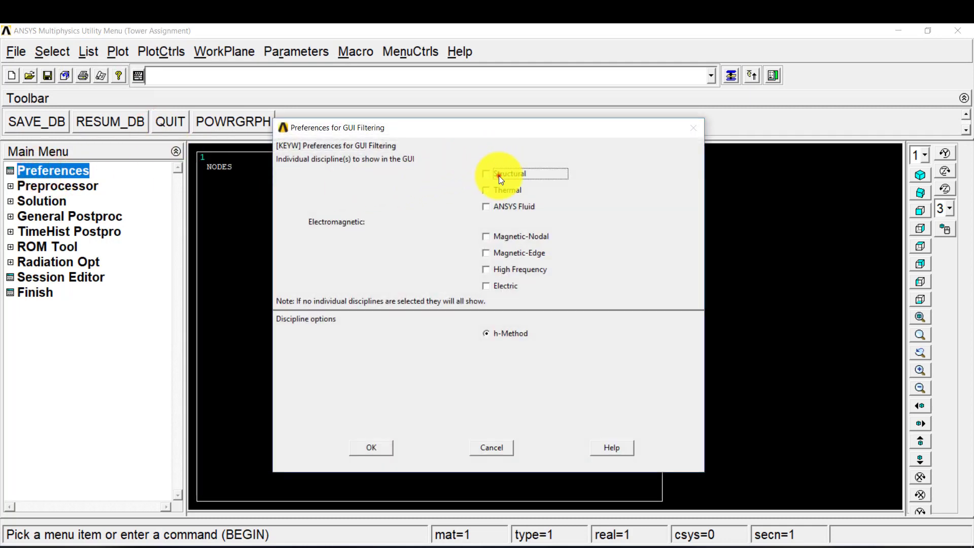
{"action": "left_click", "coordinate": [499, 175]}
{"action": "left_click", "coordinate": [379, 449]}
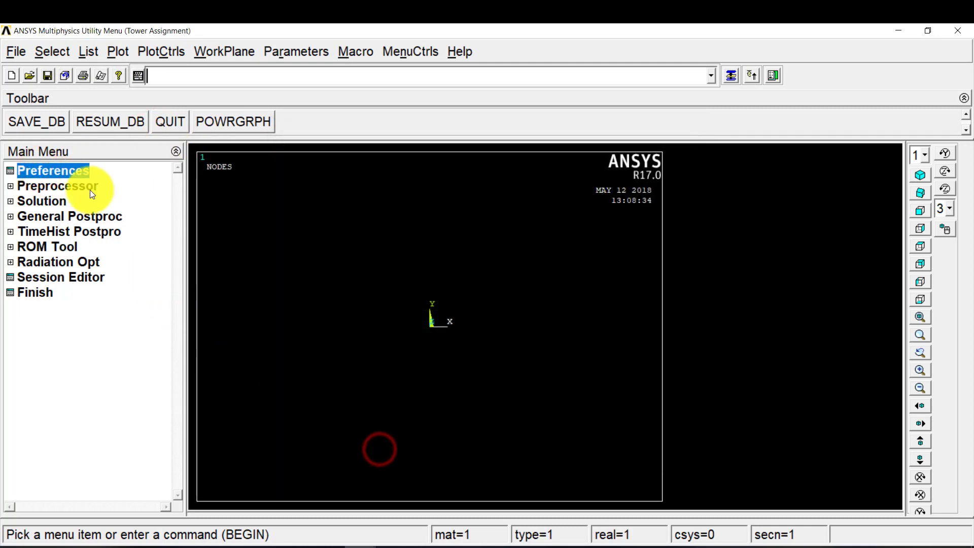
{"action": "left_click", "coordinate": [90, 188]}
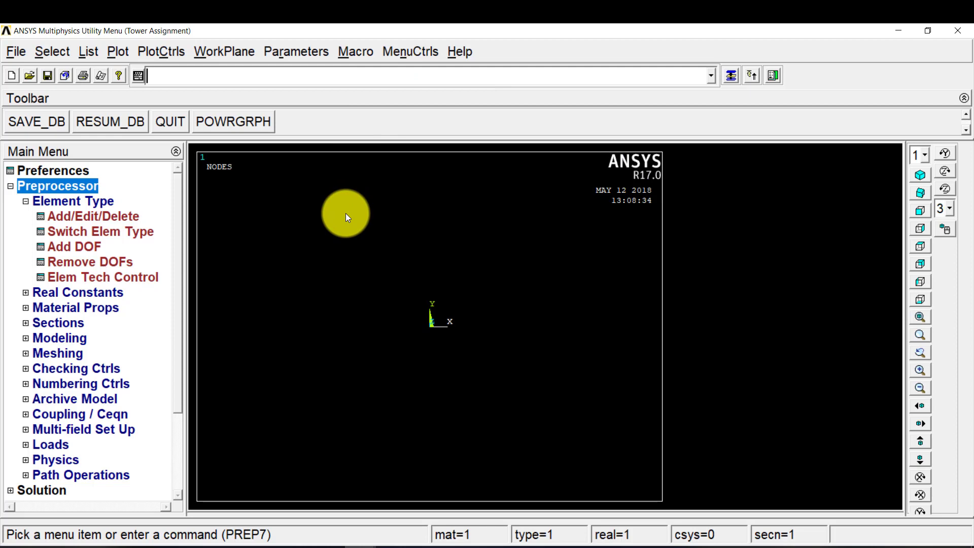
Define element type 1 as SHELL63 with the command et,1,shell63.
{"action": "left_click", "coordinate": [328, 79]}
{"action": "type", "text": "et"}
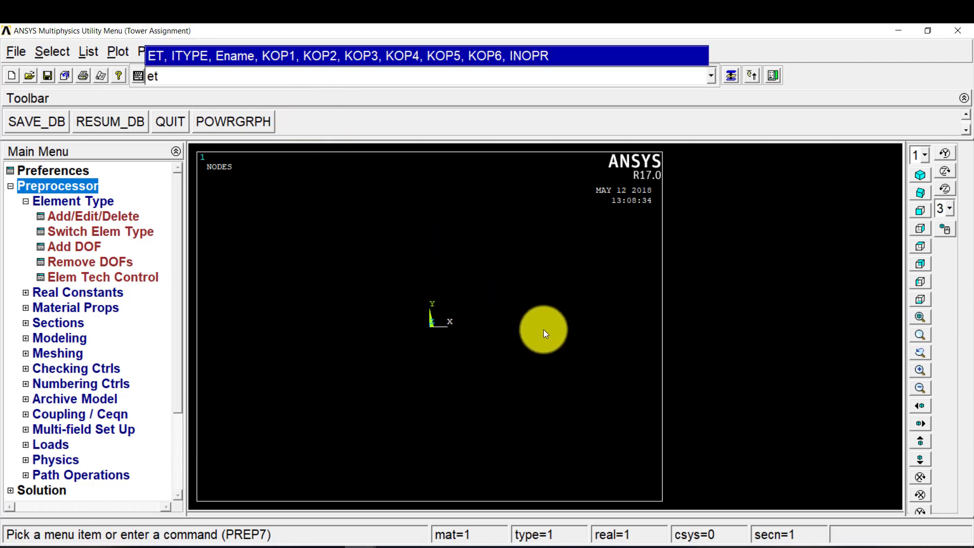
{"action": "type", "text": ",1,shell63"}
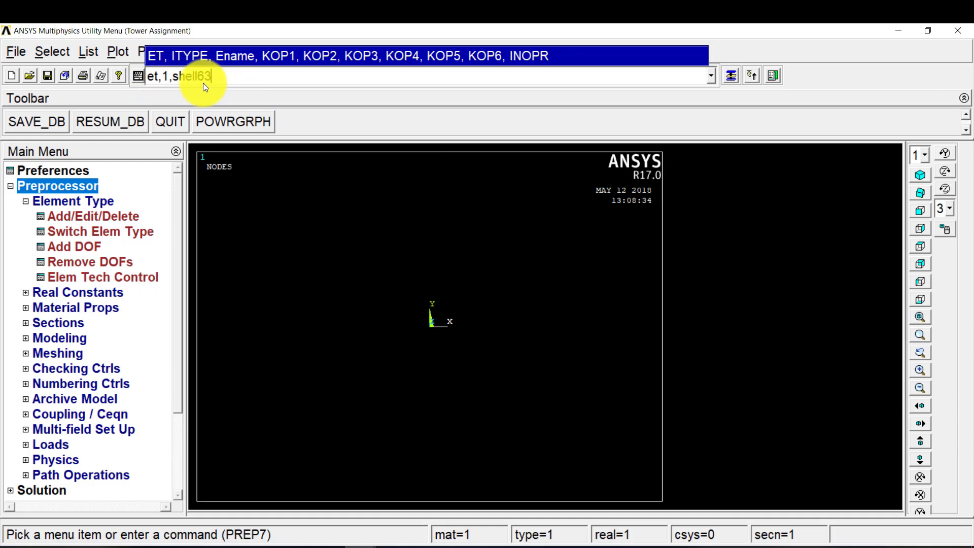
{"action": "key", "text": "Return"}
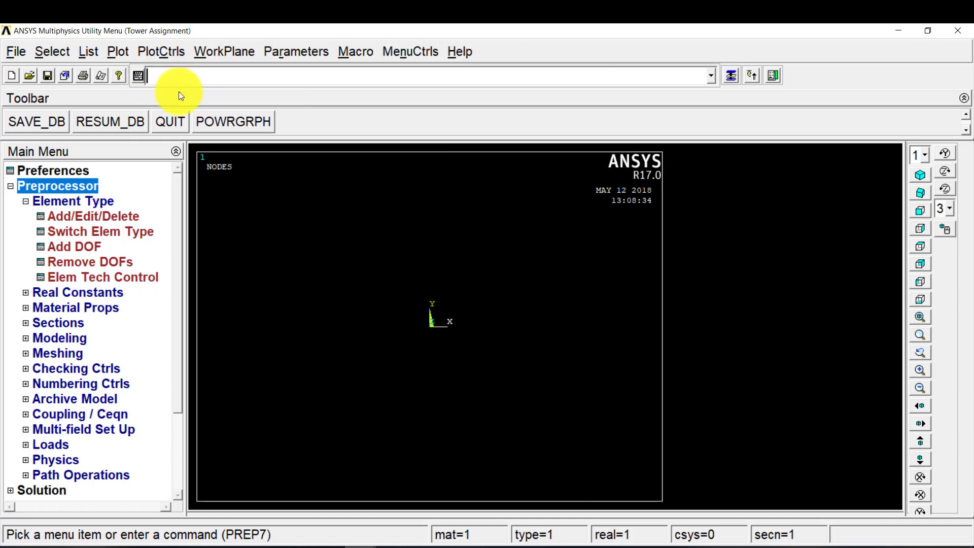
Define element type 2 as SOLID73 with the command et,2,solid73 and check the list of defined element types.
{"action": "left_click", "coordinate": [199, 81]}
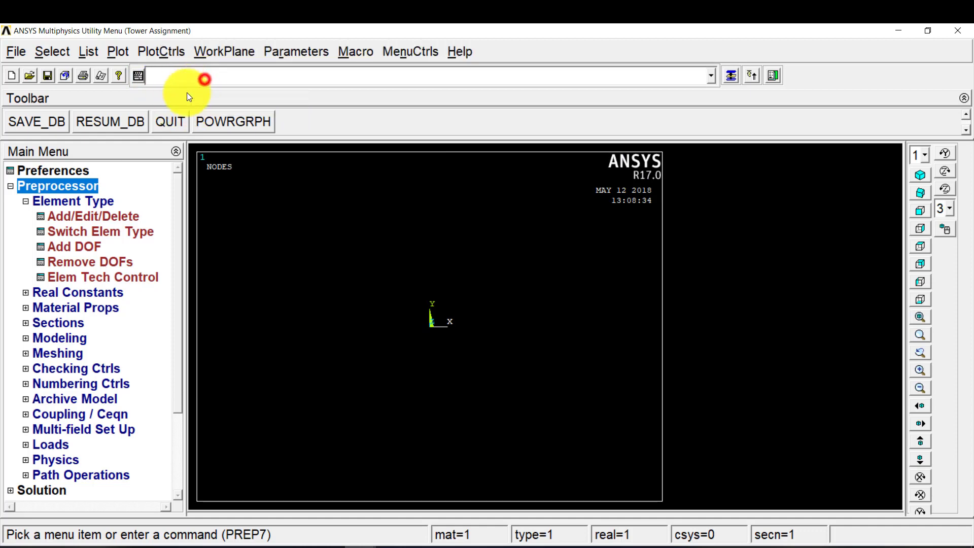
{"action": "type", "text": "et"}
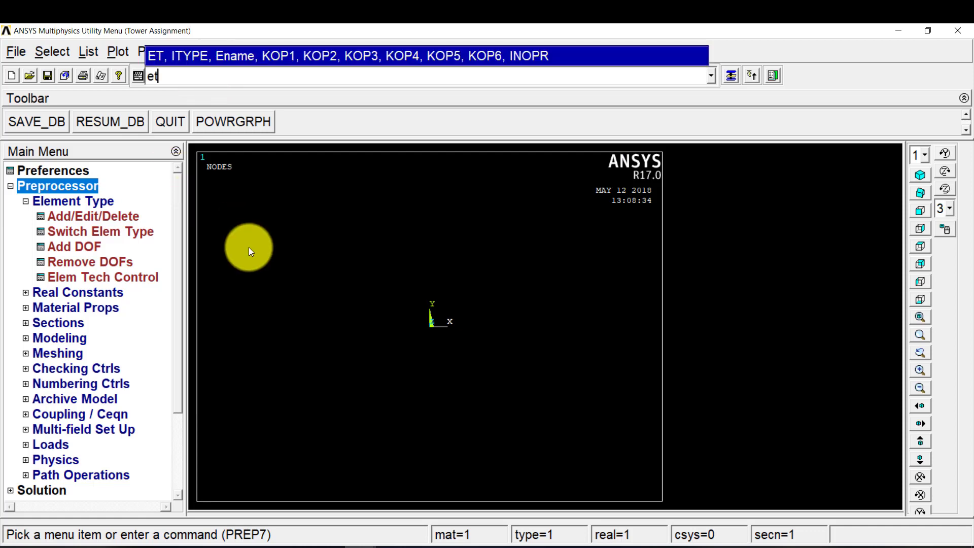
{"action": "type", "text": ",2"}
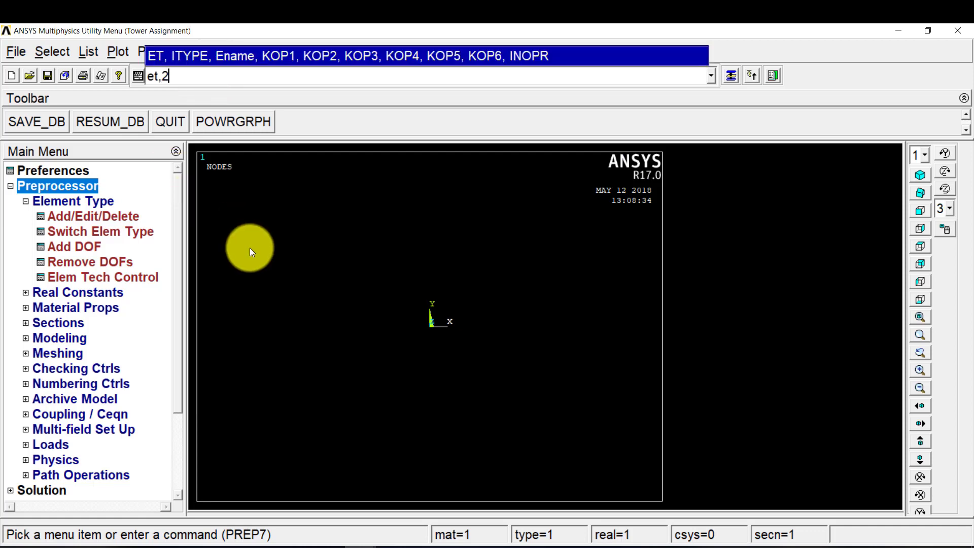
{"action": "type", "text": ",solid73"}
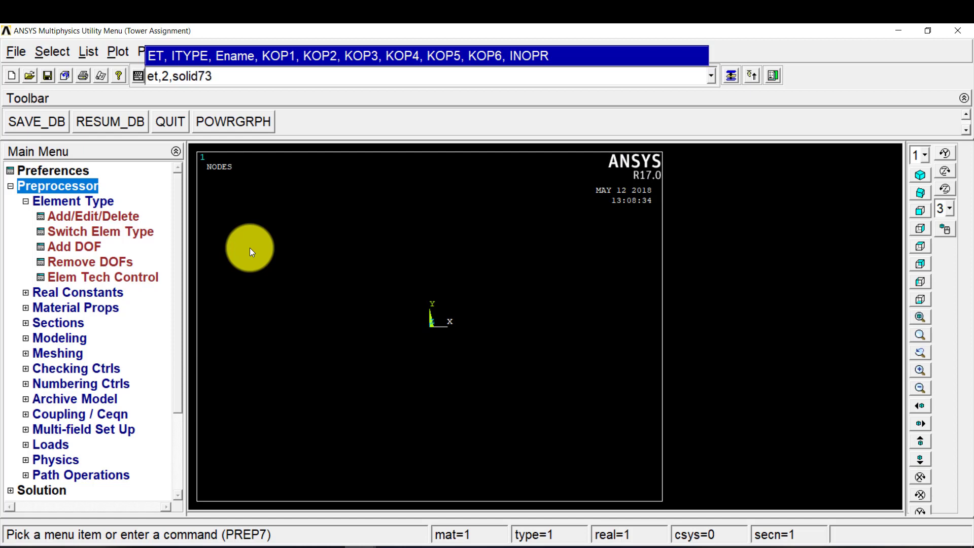
{"action": "key", "text": "Return"}
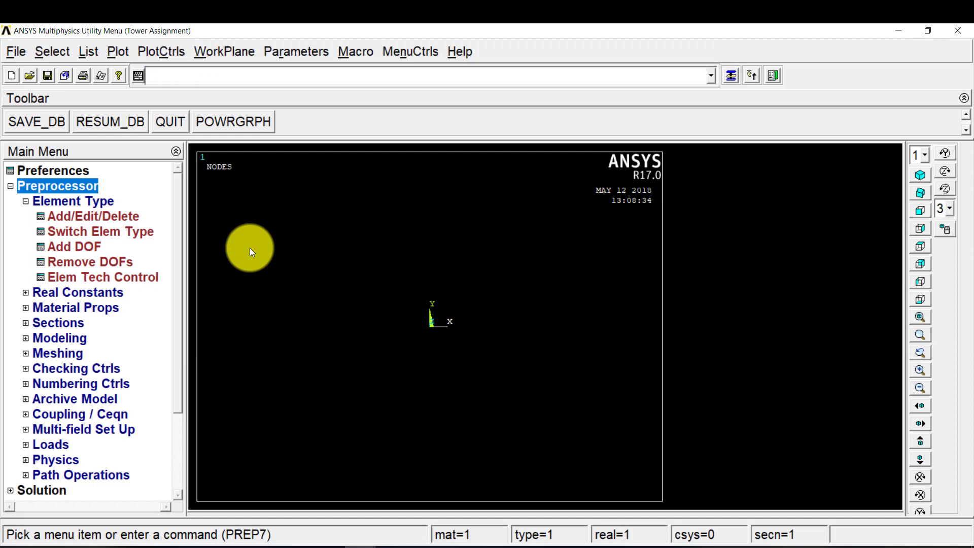
{"action": "left_click", "coordinate": [111, 212]}
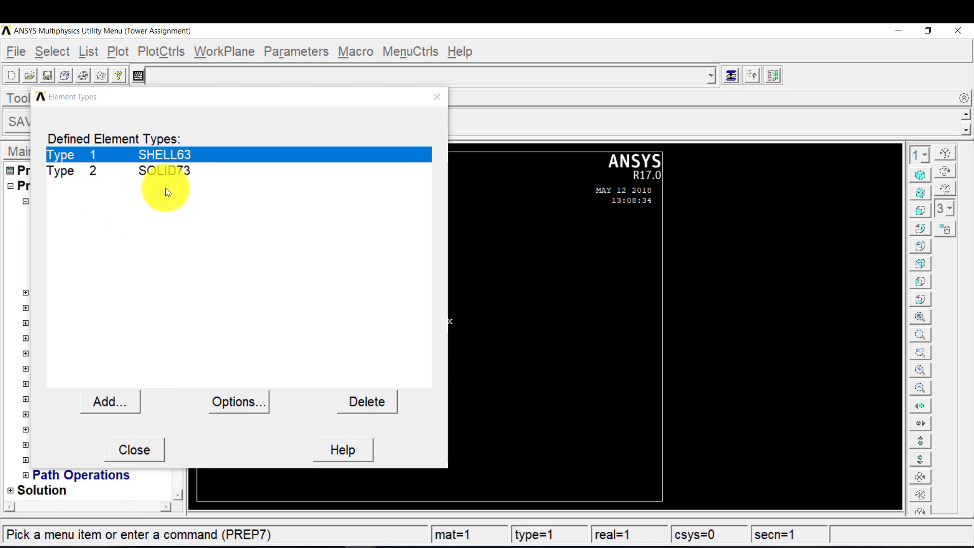
{"action": "left_click", "coordinate": [438, 96]}
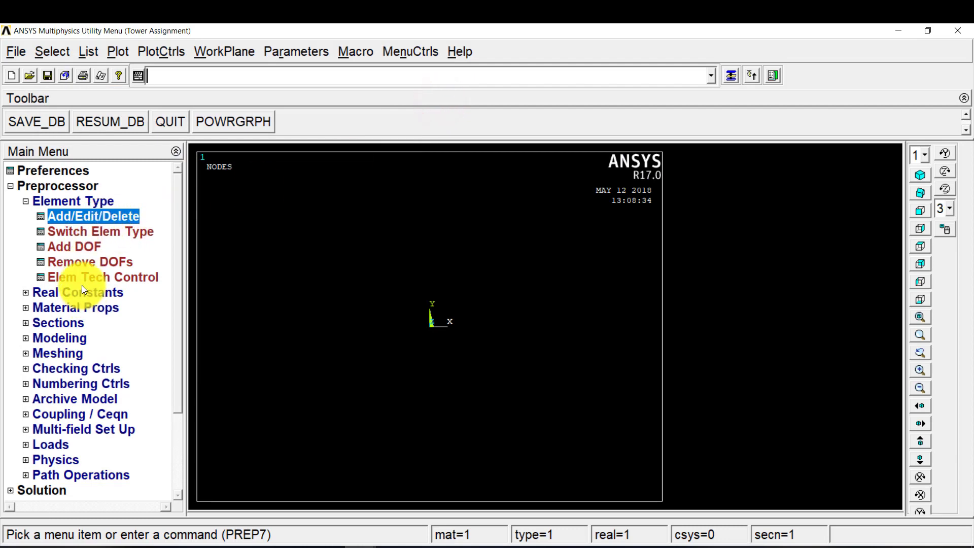
Define material 1 as linear elastic isotropic with EX 200e9 and PRXY 0.3.
{"action": "left_click", "coordinate": [63, 309]}
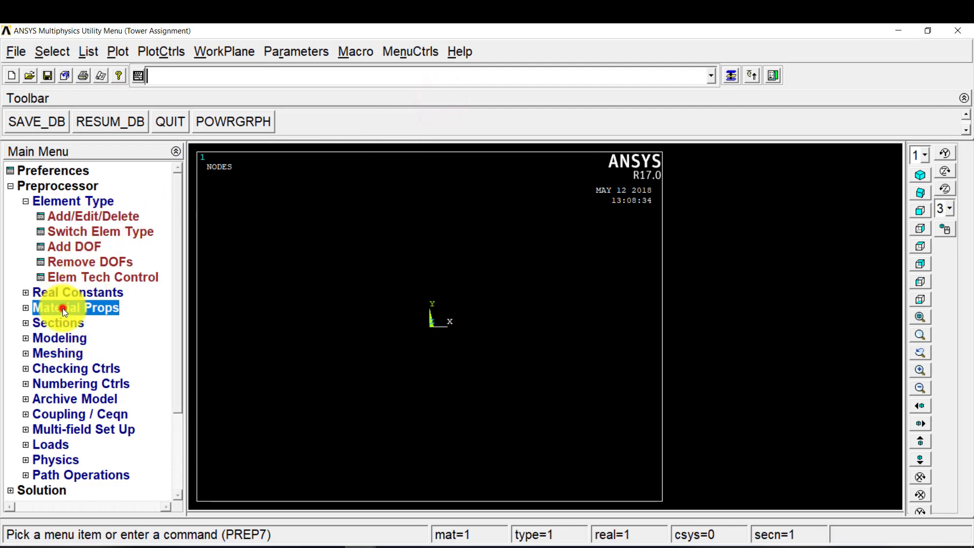
{"action": "left_click", "coordinate": [117, 293]}
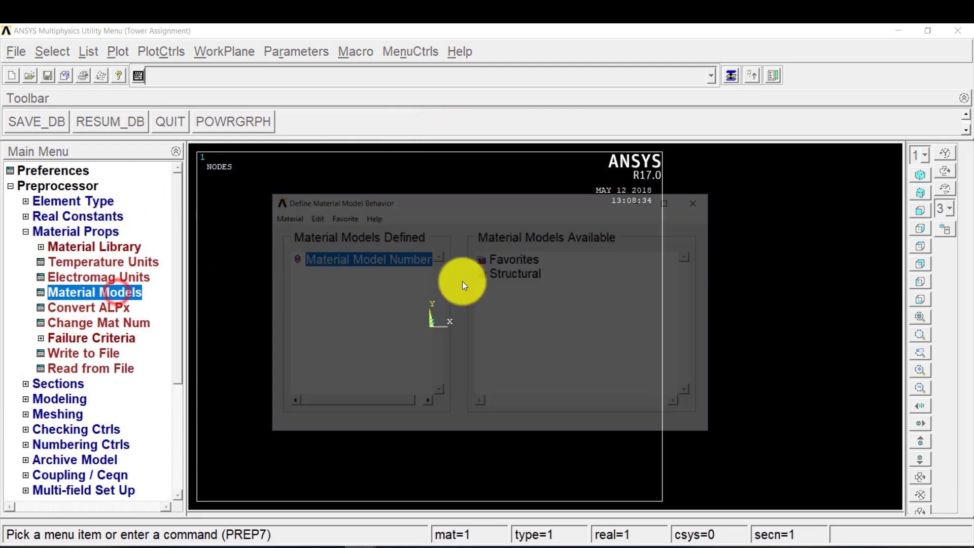
{"action": "double_click", "coordinate": [510, 274]}
{"action": "double_click", "coordinate": [528, 289]}
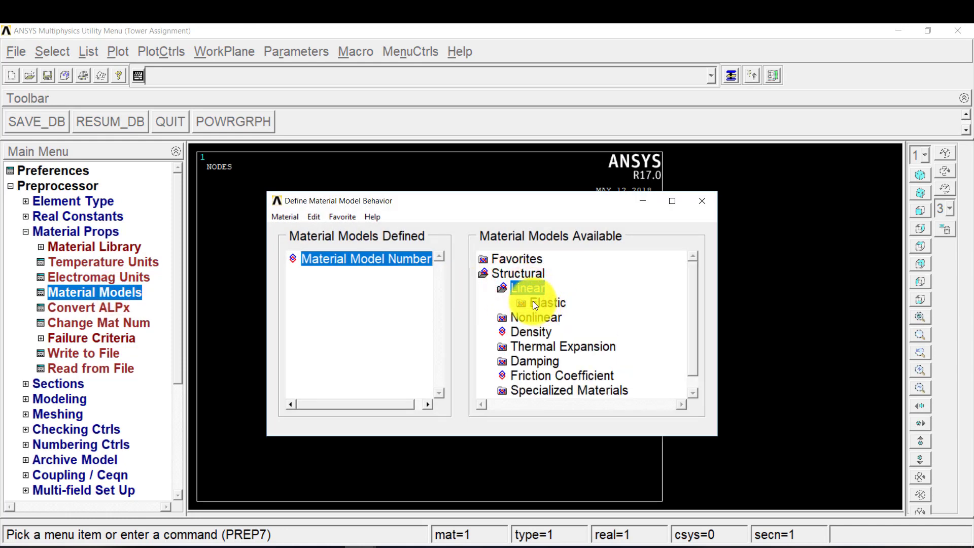
{"action": "double_click", "coordinate": [538, 303]}
{"action": "double_click", "coordinate": [558, 316]}
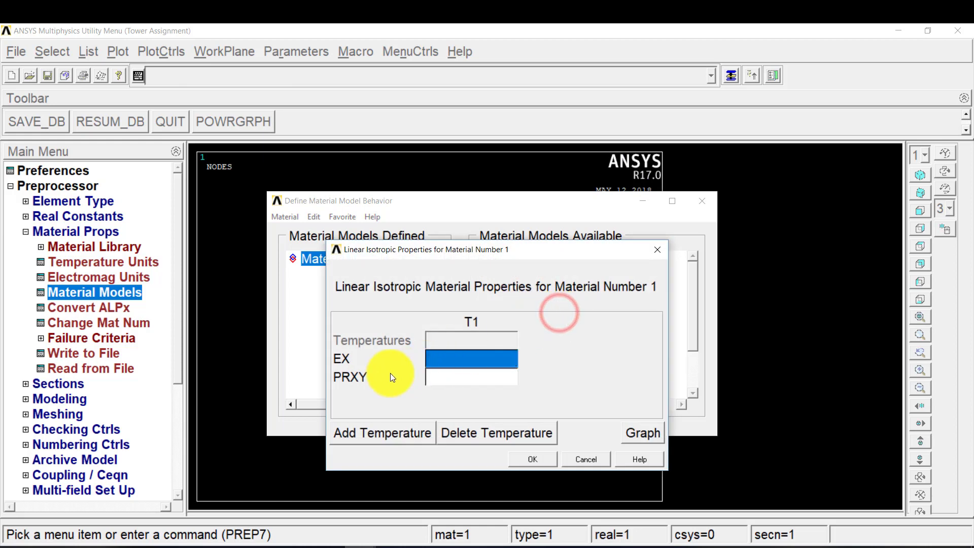
{"action": "type", "text": "200e"}
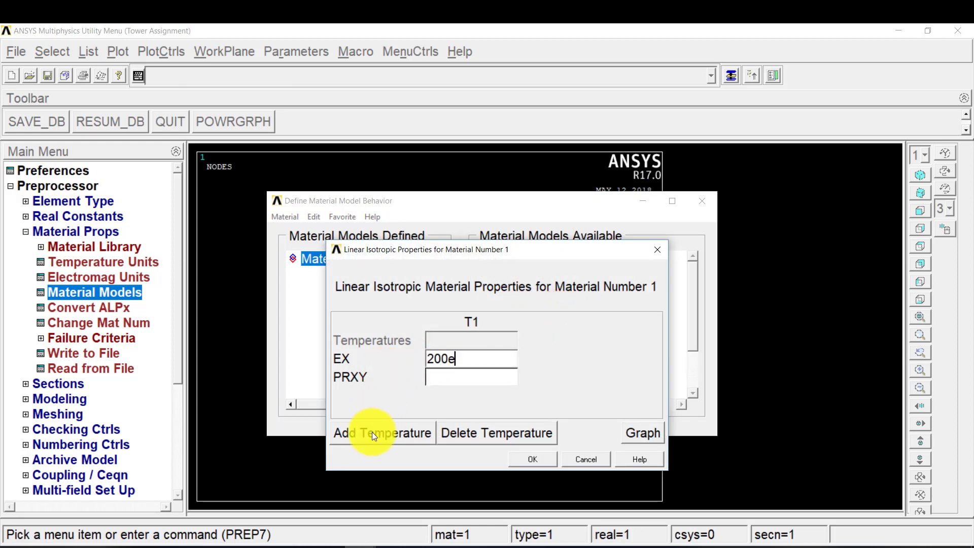
{"action": "type", "text": "9"}
{"action": "left_click", "coordinate": [483, 379]}
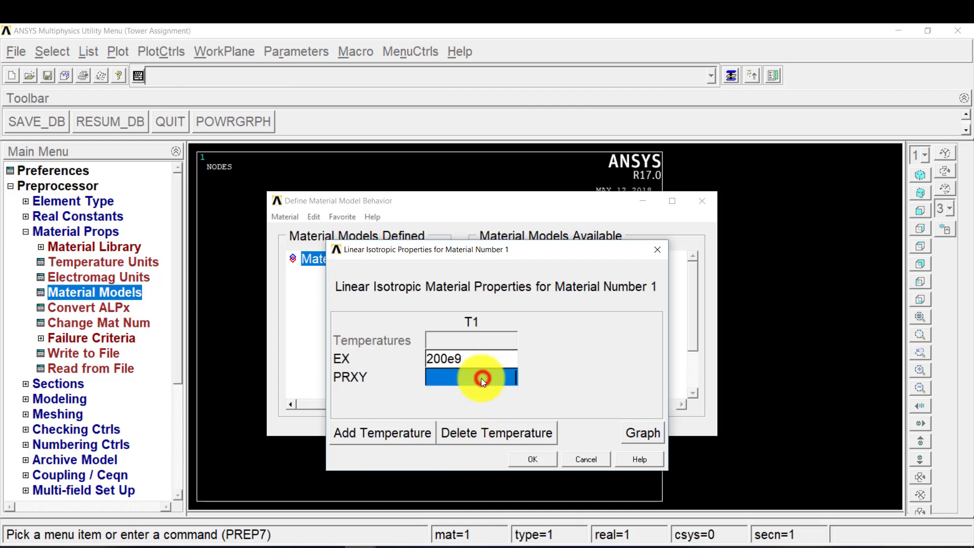
{"action": "type", "text": "."}
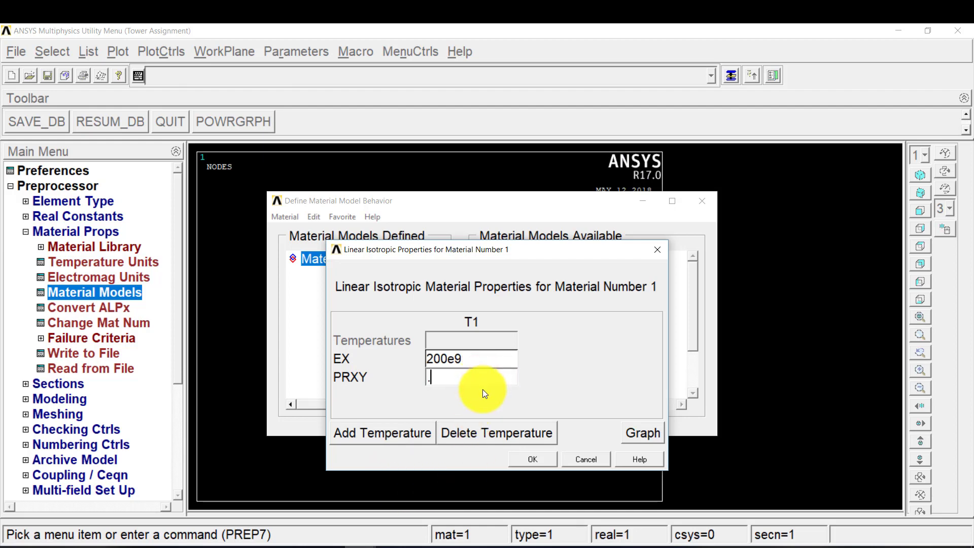
{"action": "type", "text": "3"}
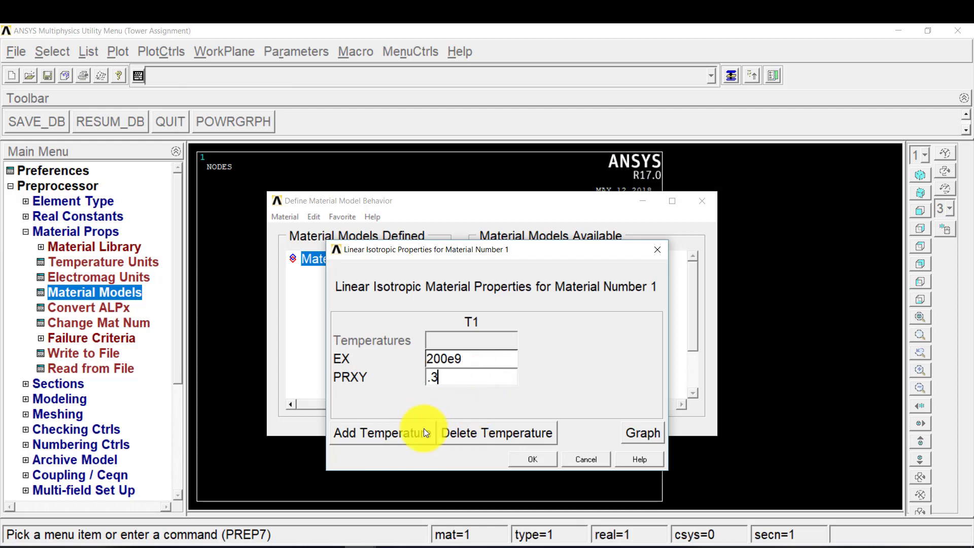
{"action": "left_click", "coordinate": [521, 455]}
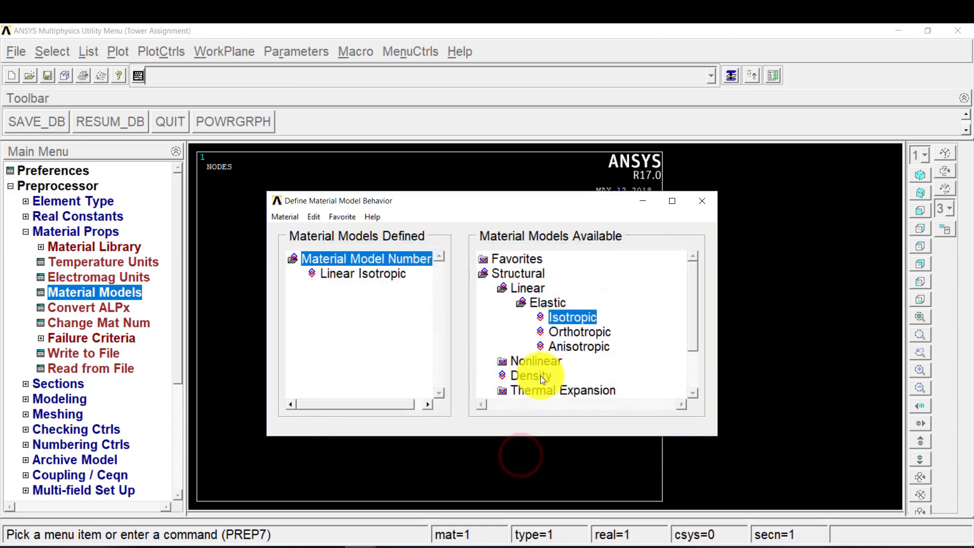
Set the density of material 1 to 8000 and close the material model definition.
{"action": "double_click", "coordinate": [532, 374]}
{"action": "type", "text": "8000"}
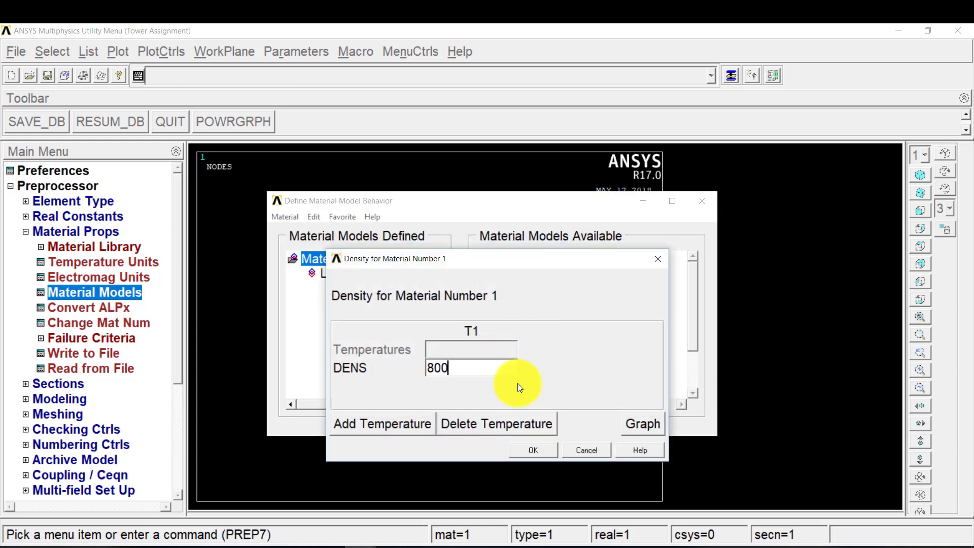
{"action": "left_click", "coordinate": [519, 454]}
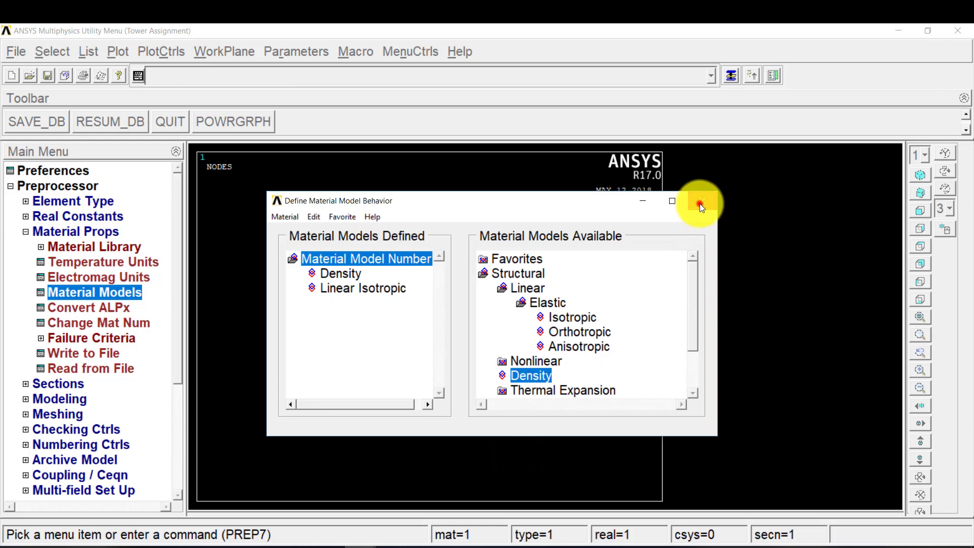
{"action": "left_click", "coordinate": [698, 205]}
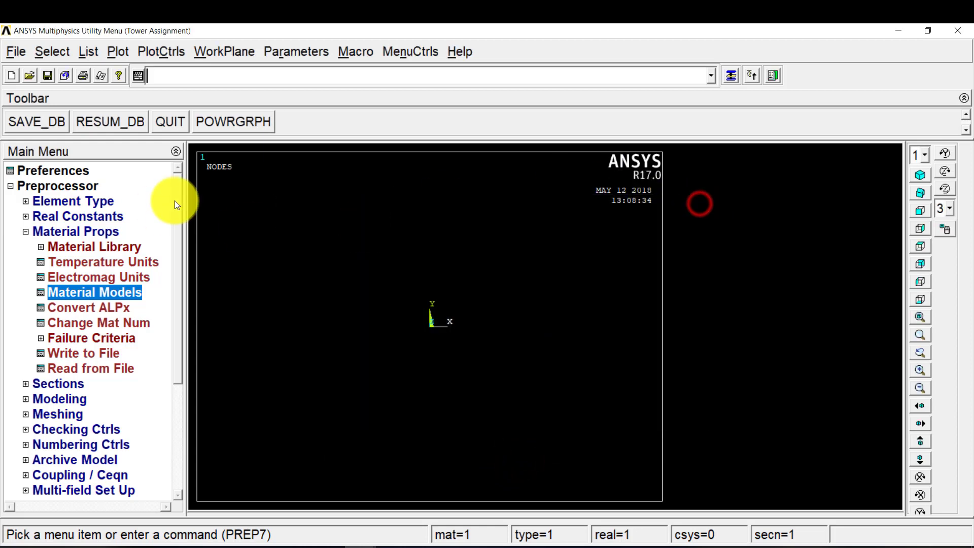
Create keypoint 1 at location 0, 0, 0 in the active coordinate system.
{"action": "left_click", "coordinate": [62, 398]}
{"action": "left_click", "coordinate": [98, 292]}
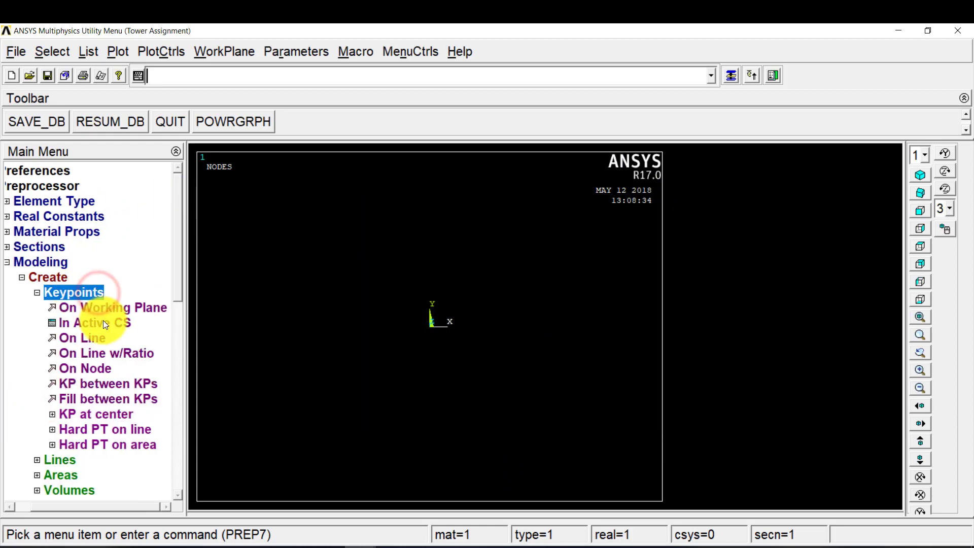
{"action": "left_click", "coordinate": [103, 322]}
{"action": "left_click_drag", "start_coordinate": [516, 252], "coordinate": [776, 62]}
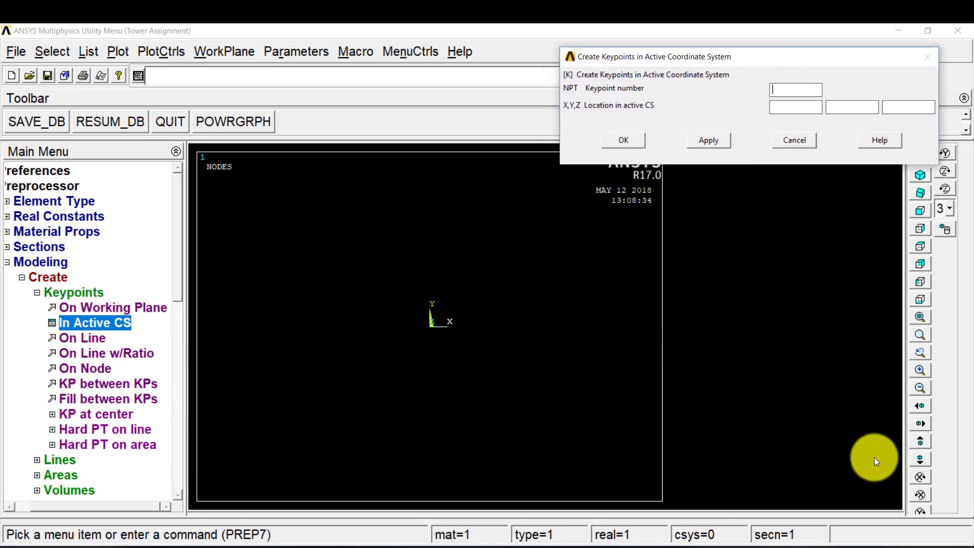
{"action": "type", "text": "1"}
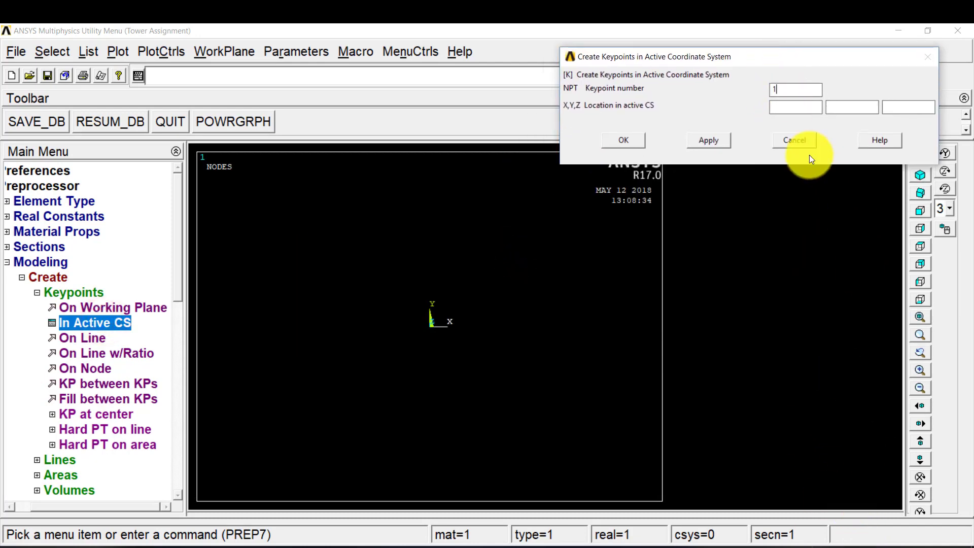
{"action": "left_click", "coordinate": [805, 110]}
{"action": "type", "text": "0"}
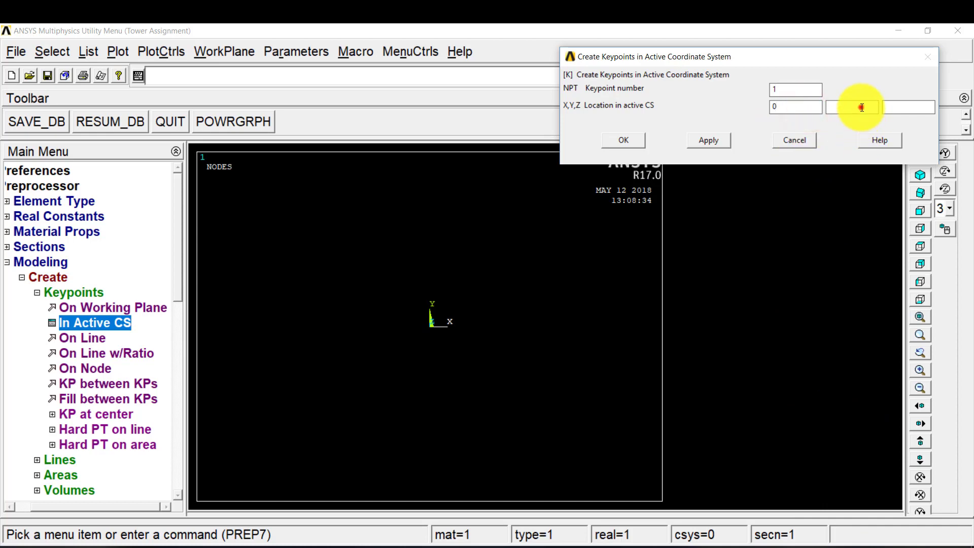
{"action": "type", "text": "0"}
{"action": "left_click", "coordinate": [909, 108]}
{"action": "type", "text": "0"}
{"action": "left_click", "coordinate": [635, 142]}
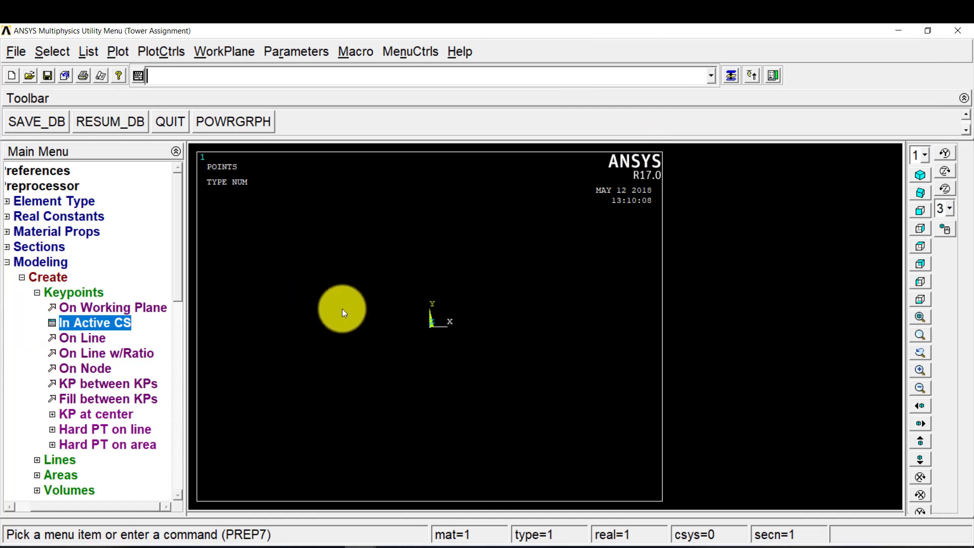
Create keypoint 2 at location 1, 0, 0 in the active coordinate system.
{"action": "left_click", "coordinate": [99, 325]}
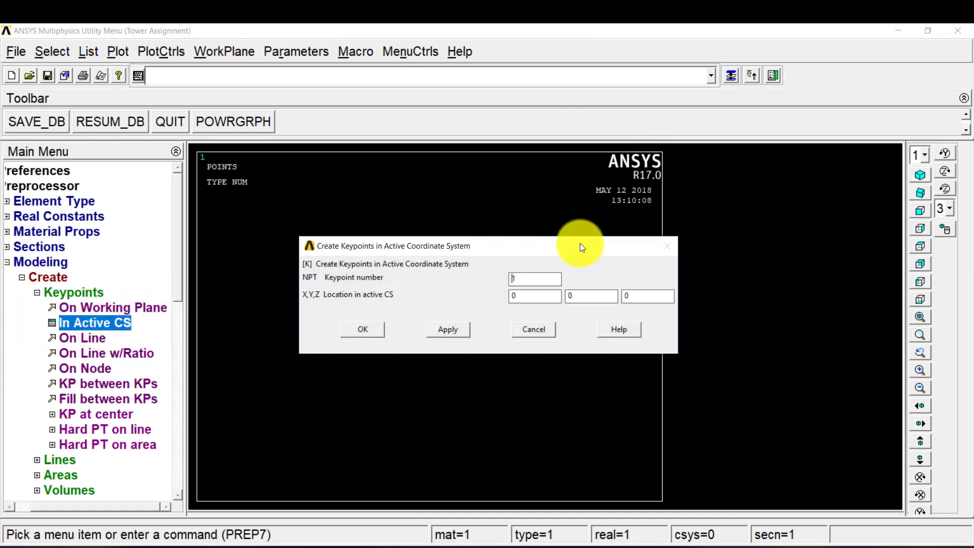
{"action": "left_click_drag", "start_coordinate": [580, 242], "coordinate": [673, 47]}
{"action": "double_click", "coordinate": [615, 81]}
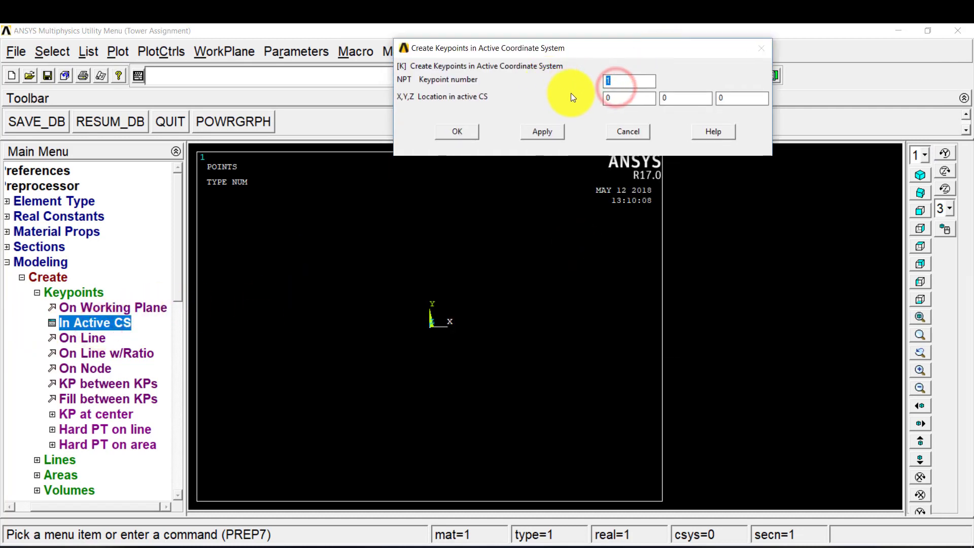
{"action": "type", "text": "2"}
{"action": "key", "text": "Tab"}
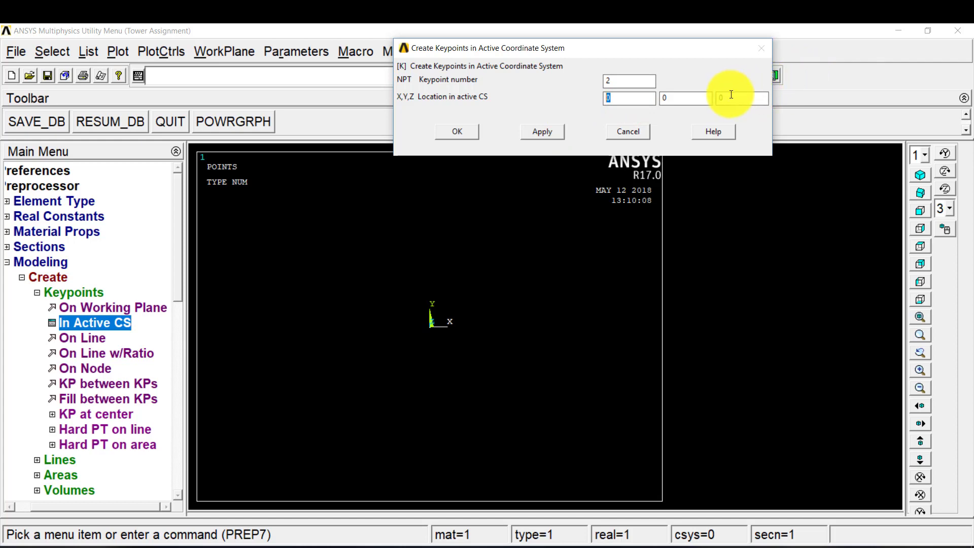
{"action": "type", "text": "1"}
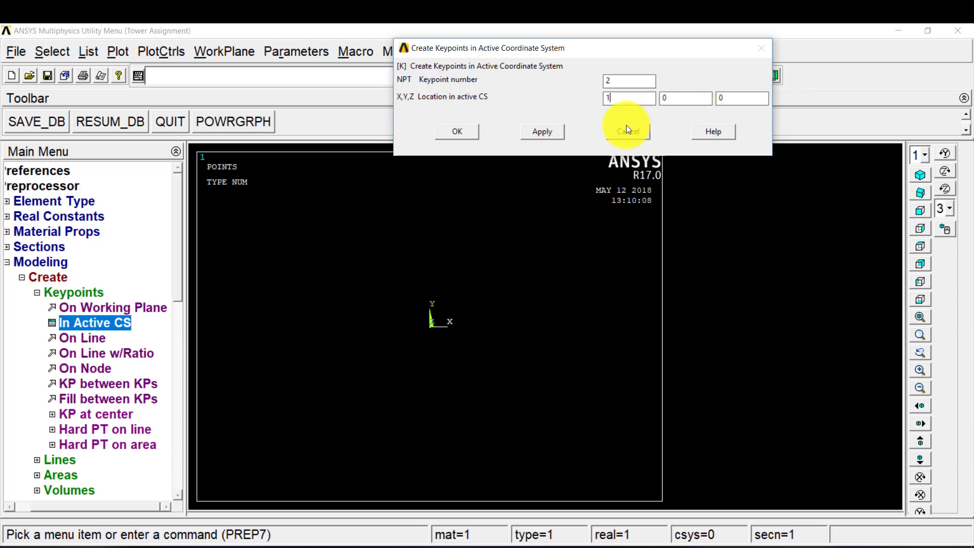
{"action": "left_click", "coordinate": [545, 131]}
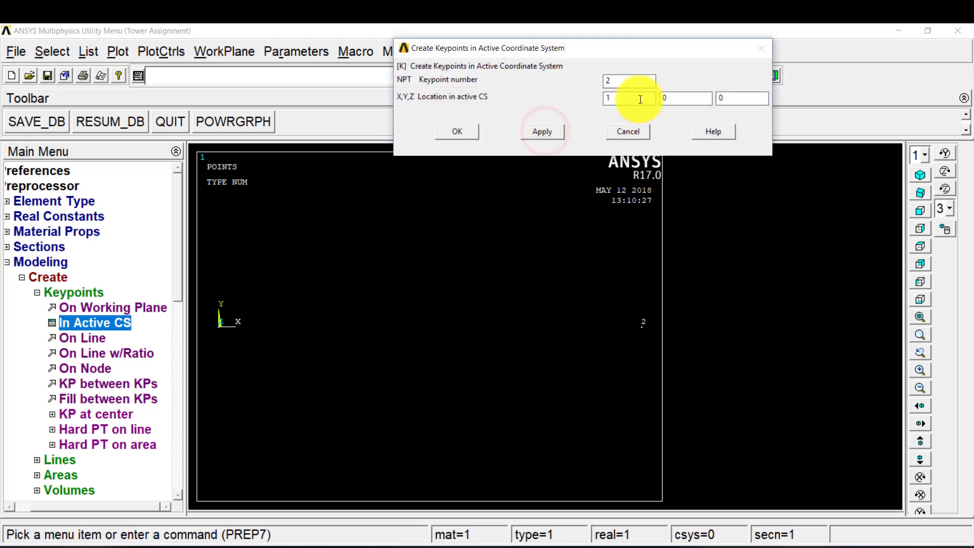
Redefine keypoint 2 at location 1, 0.1, 0.
{"action": "double_click", "coordinate": [670, 96]}
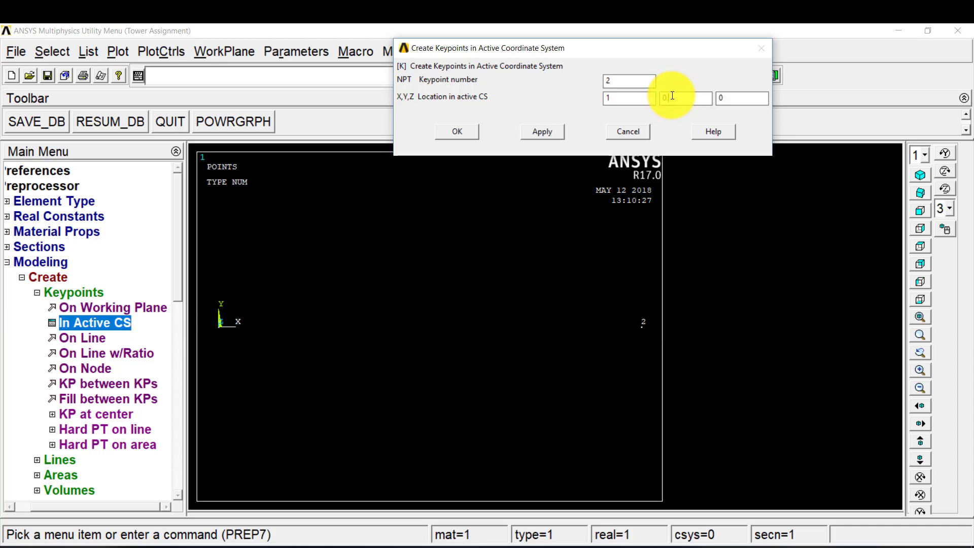
{"action": "type", "text": "0.1"}
{"action": "left_click", "coordinate": [542, 131]}
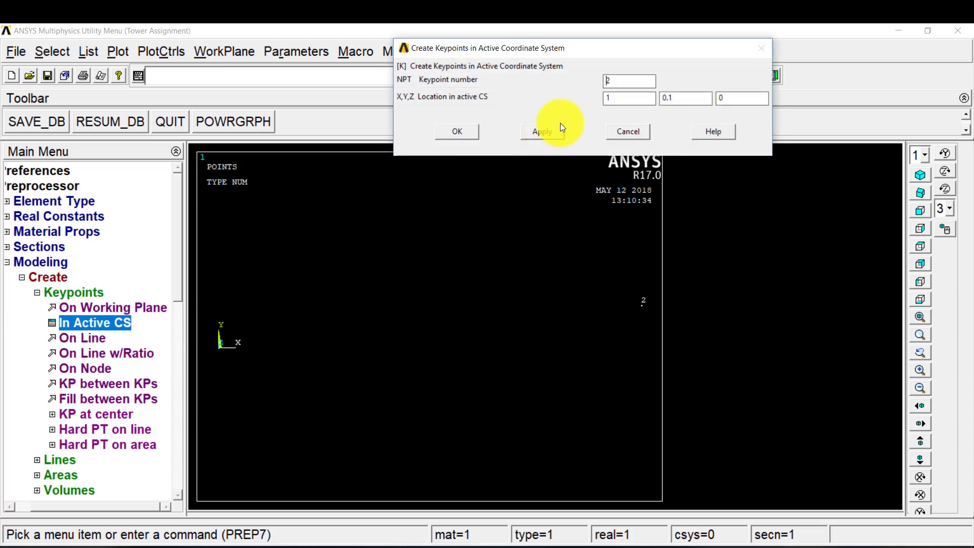
{"action": "double_click", "coordinate": [631, 98]}
{"action": "type", "text": "0.1"}
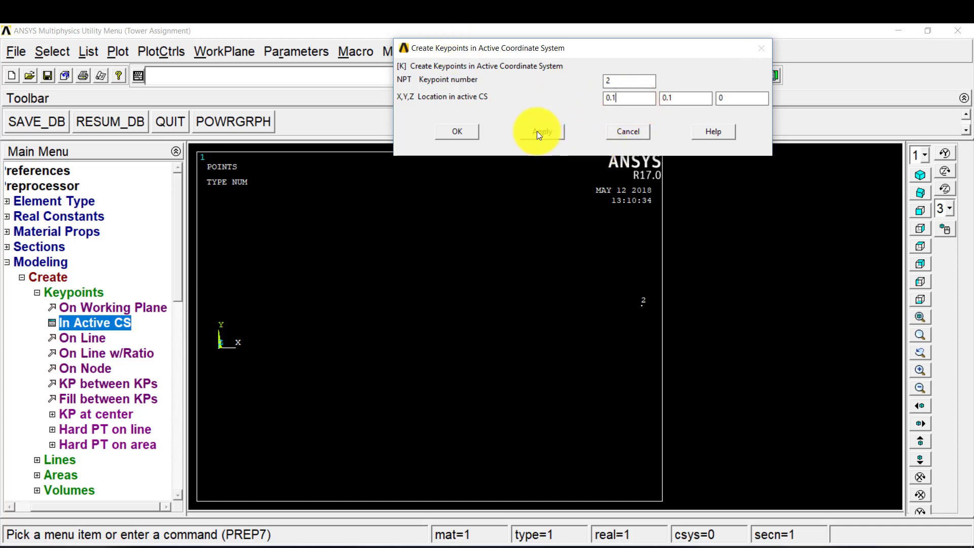
{"action": "left_click", "coordinate": [625, 132]}
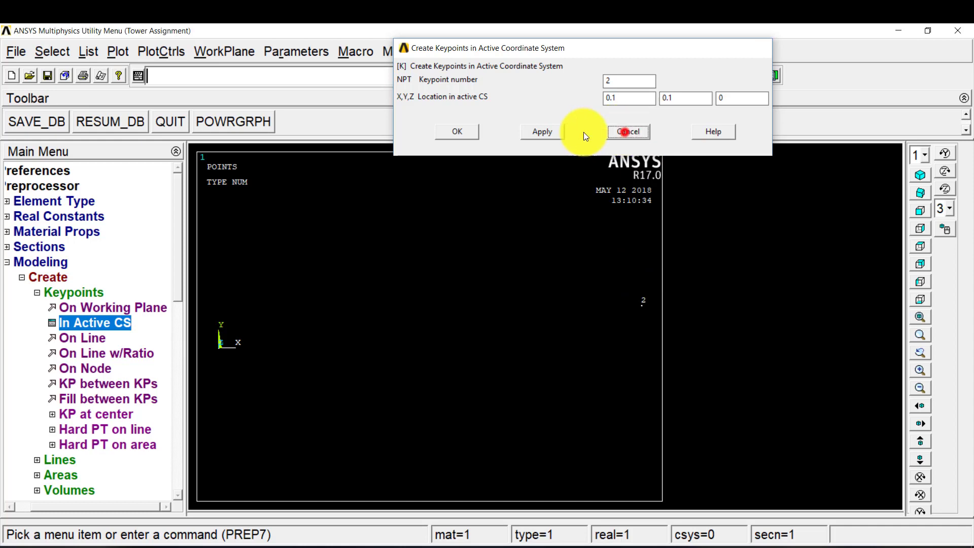
Delete keypoints 1 and 2 from the model and refresh the graphics display.
{"action": "left_click", "coordinate": [49, 277]}
{"action": "left_click", "coordinate": [62, 369]}
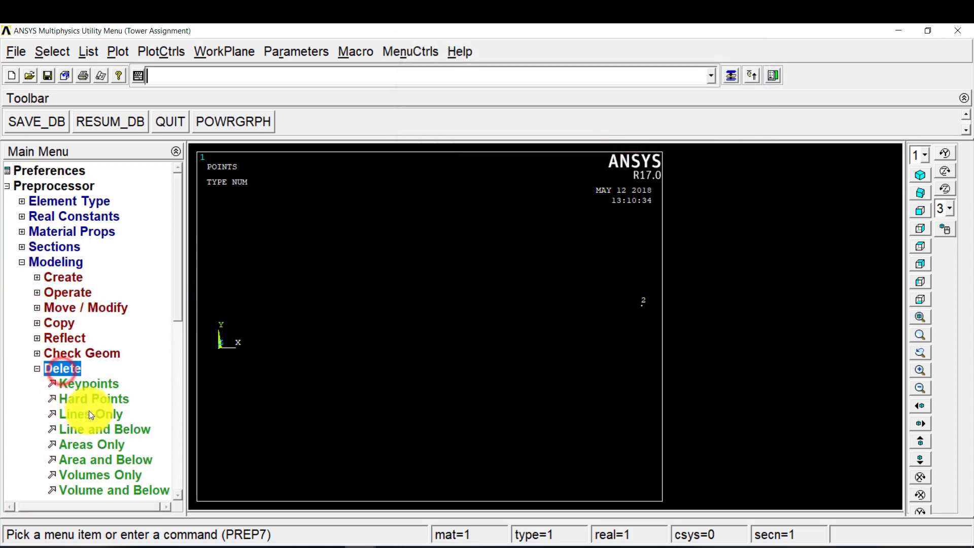
{"action": "left_click", "coordinate": [91, 384]}
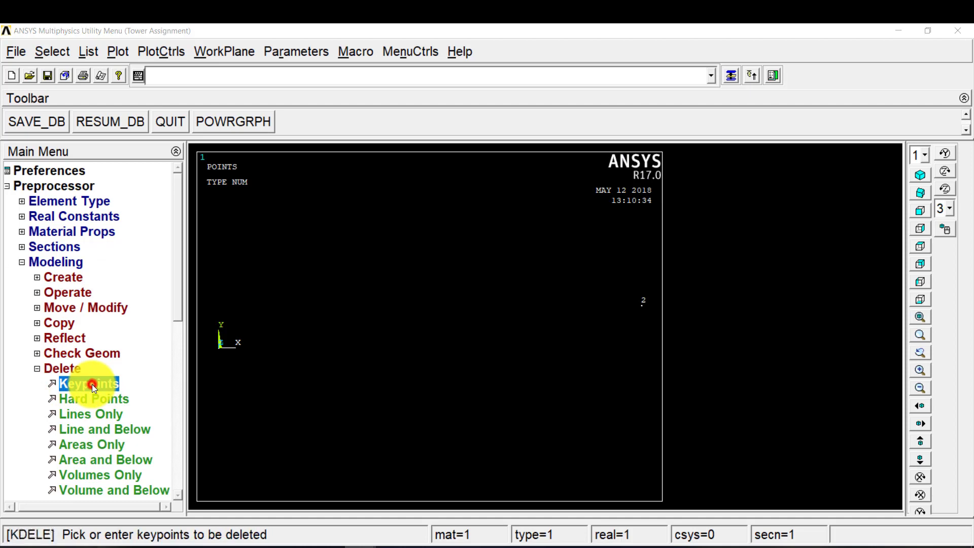
{"action": "left_click", "coordinate": [638, 328]}
{"action": "left_click", "coordinate": [254, 364]}
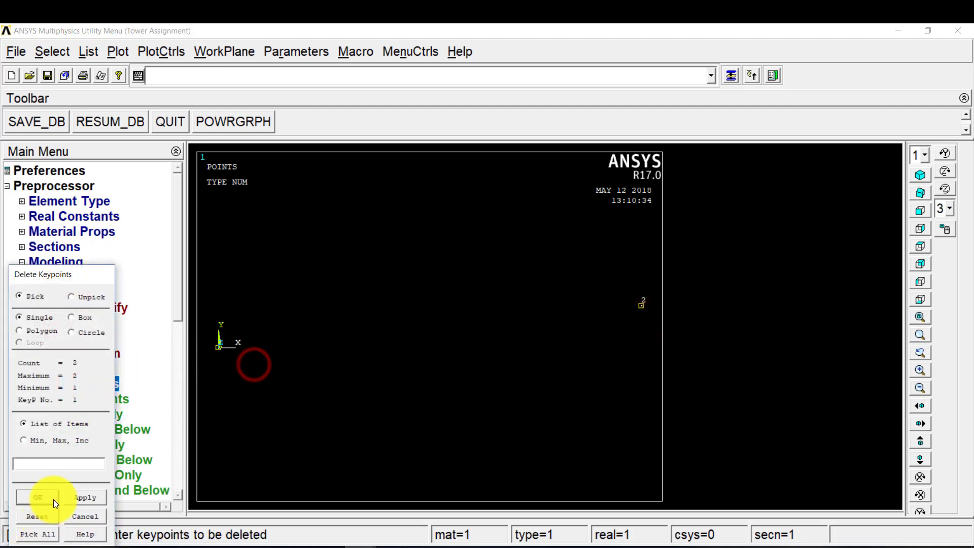
{"action": "left_click", "coordinate": [54, 500]}
{"action": "right_click", "coordinate": [325, 376]}
{"action": "right_click", "coordinate": [324, 302]}
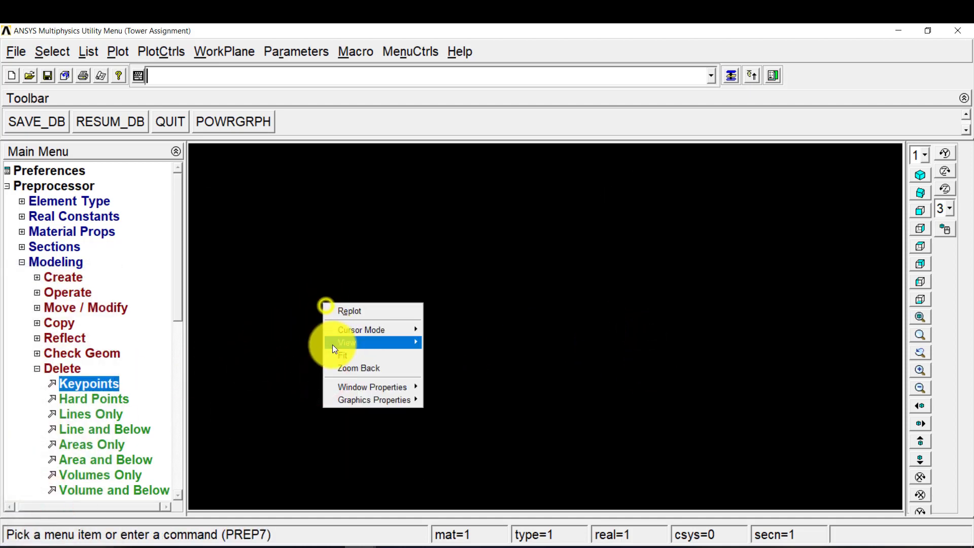
{"action": "left_click", "coordinate": [333, 349]}
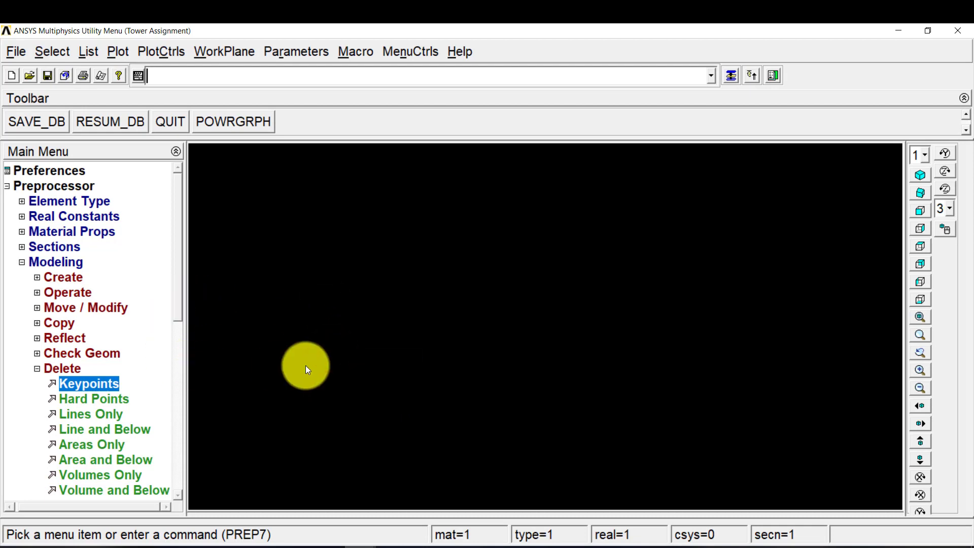
Create keypoint 1 at location 0, 0, 0 in the active coordinate system.
{"action": "left_click", "coordinate": [55, 263]}
{"action": "left_click", "coordinate": [51, 247]}
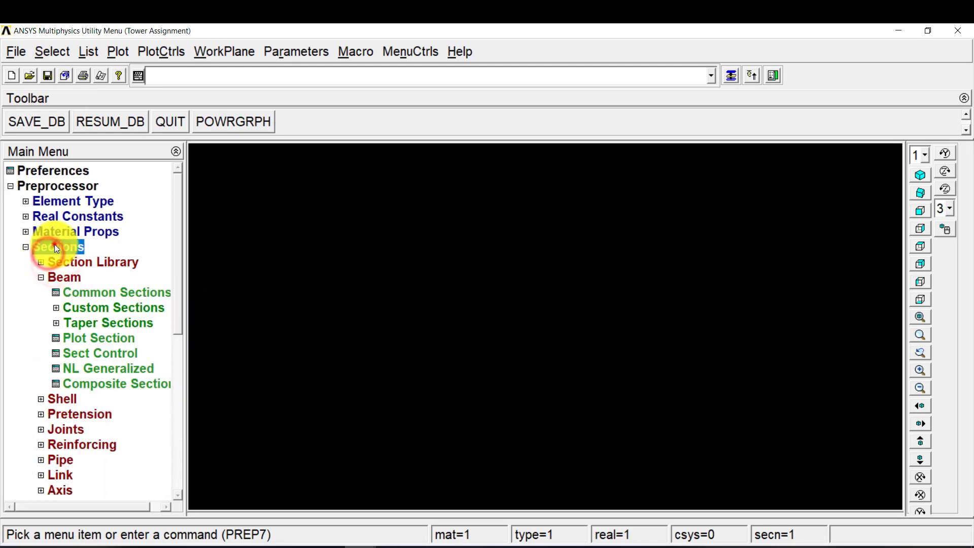
{"action": "left_click", "coordinate": [56, 248]}
{"action": "left_click", "coordinate": [58, 260]}
{"action": "left_click", "coordinate": [74, 278]}
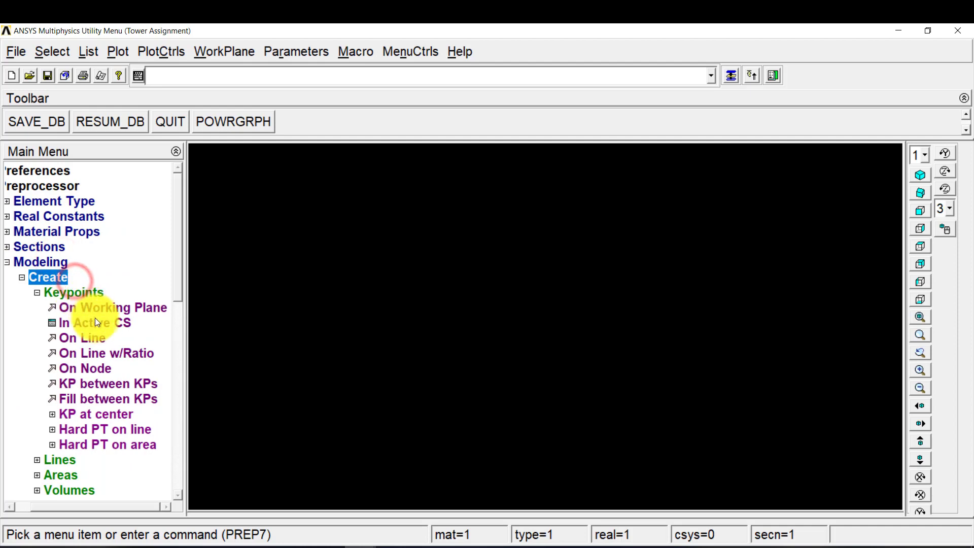
{"action": "left_click", "coordinate": [96, 321]}
{"action": "double_click", "coordinate": [528, 279]}
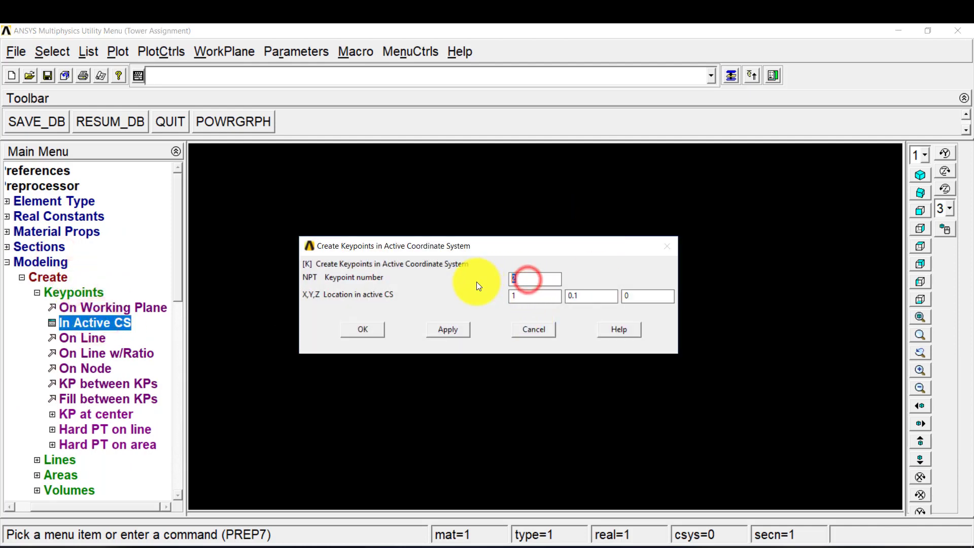
{"action": "type", "text": "1"}
{"action": "double_click", "coordinate": [537, 297]}
{"action": "type", "text": "0"}
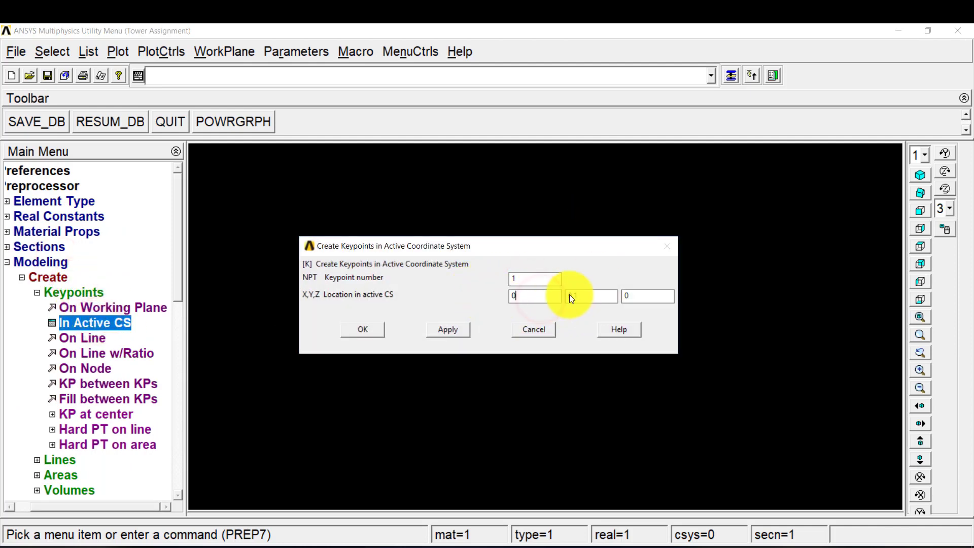
{"action": "double_click", "coordinate": [574, 296]}
{"action": "type", "text": "0"}
{"action": "left_click", "coordinate": [463, 329]}
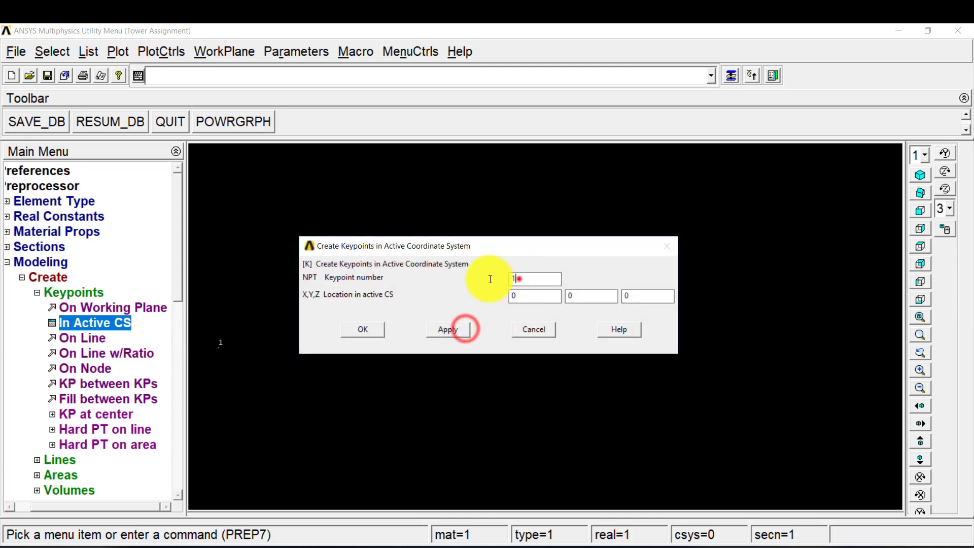
Create keypoint 2 at location 1, 0, 0 in the active coordinate system.
{"action": "double_click", "coordinate": [532, 296]}
{"action": "type", "text": "1"}
{"action": "left_click", "coordinate": [448, 330]}
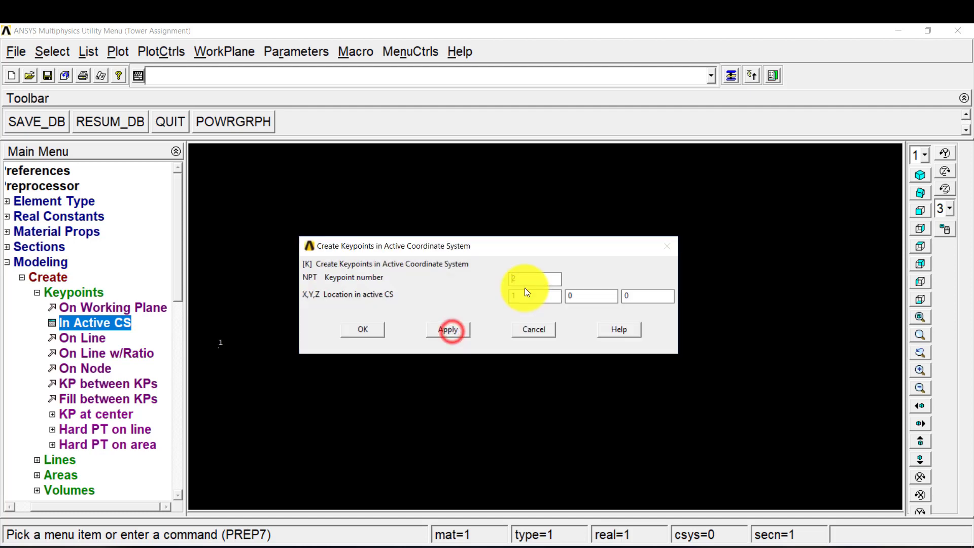
Create keypoint 3 at location 1, 0.1, 0 in the active coordinate system.
{"action": "left_click", "coordinate": [523, 278]}
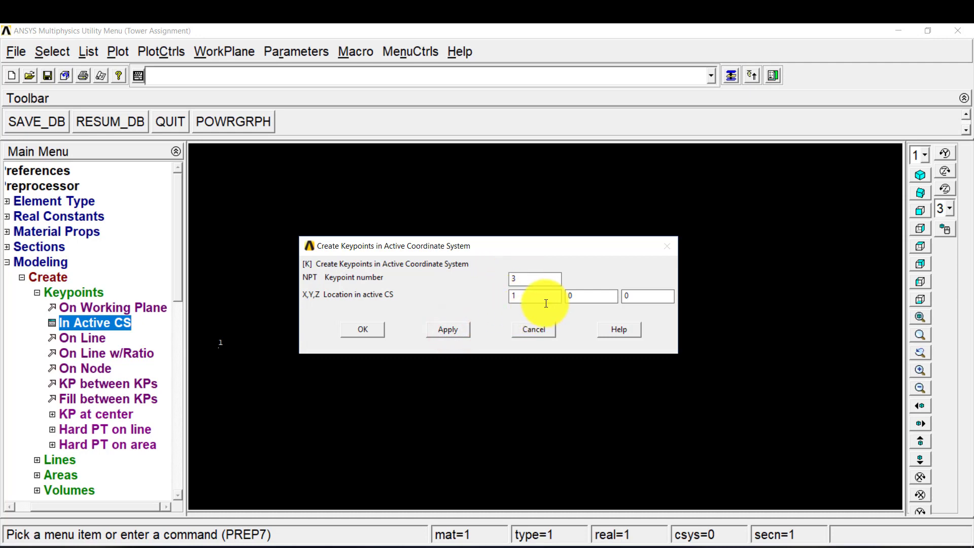
{"action": "double_click", "coordinate": [577, 297]}
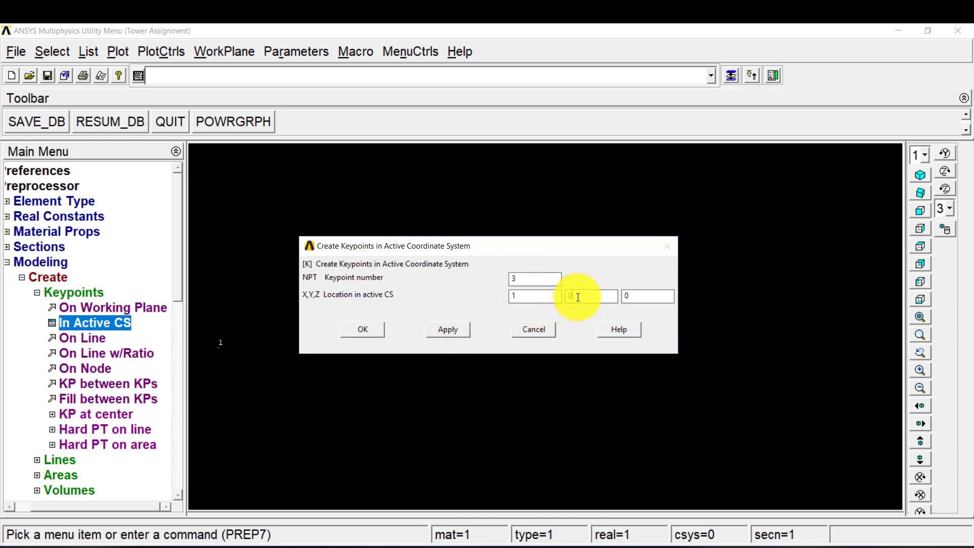
{"action": "type", "text": "0.1"}
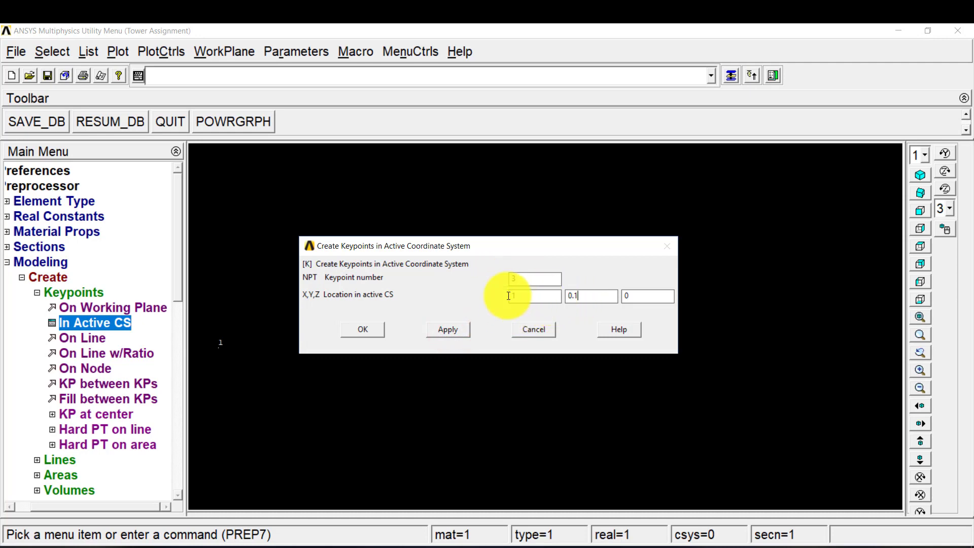
{"action": "left_click", "coordinate": [461, 330]}
Create keypoint 4 at location 0.1, 0.1, 0 in the active coordinate system.
{"action": "left_click", "coordinate": [522, 278]}
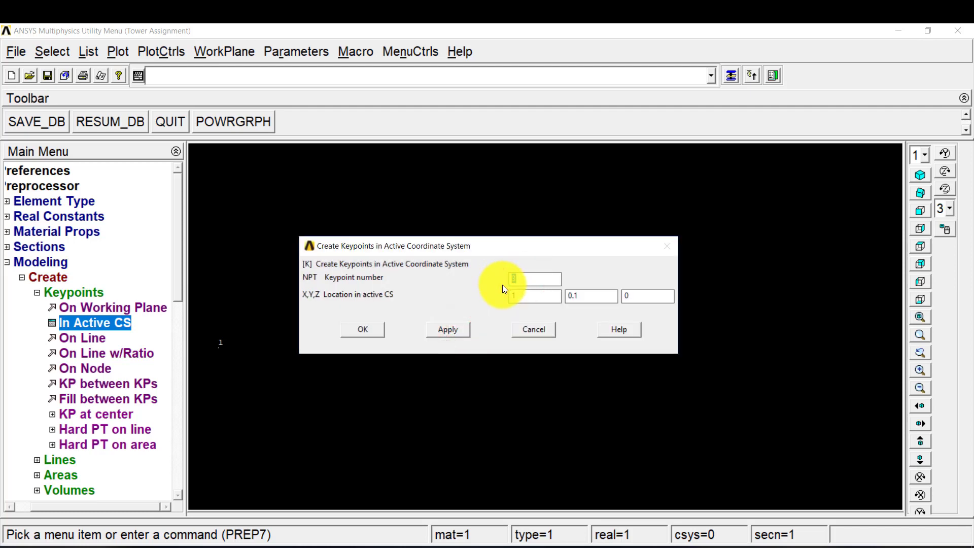
{"action": "double_click", "coordinate": [534, 298]}
{"action": "type", "text": "0."}
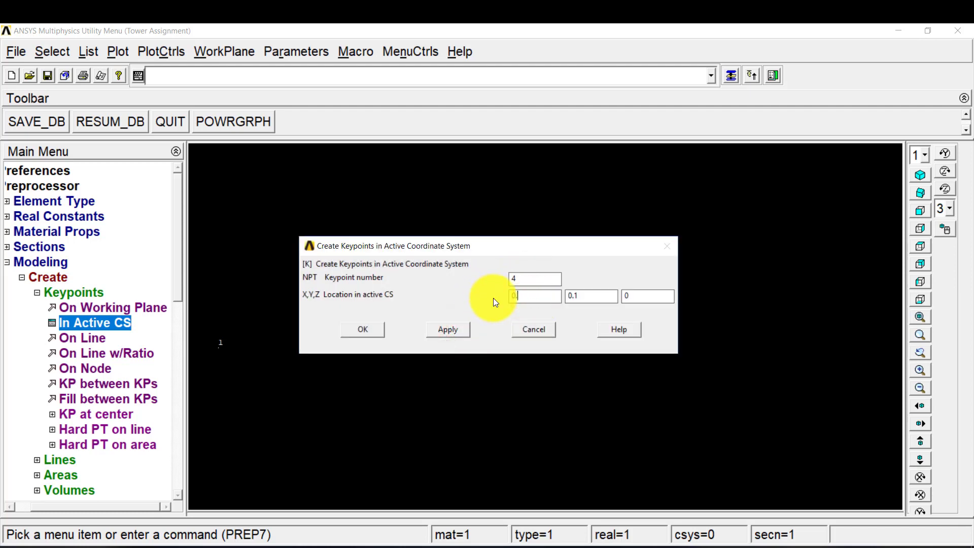
{"action": "type", "text": "1"}
{"action": "left_click", "coordinate": [448, 330]}
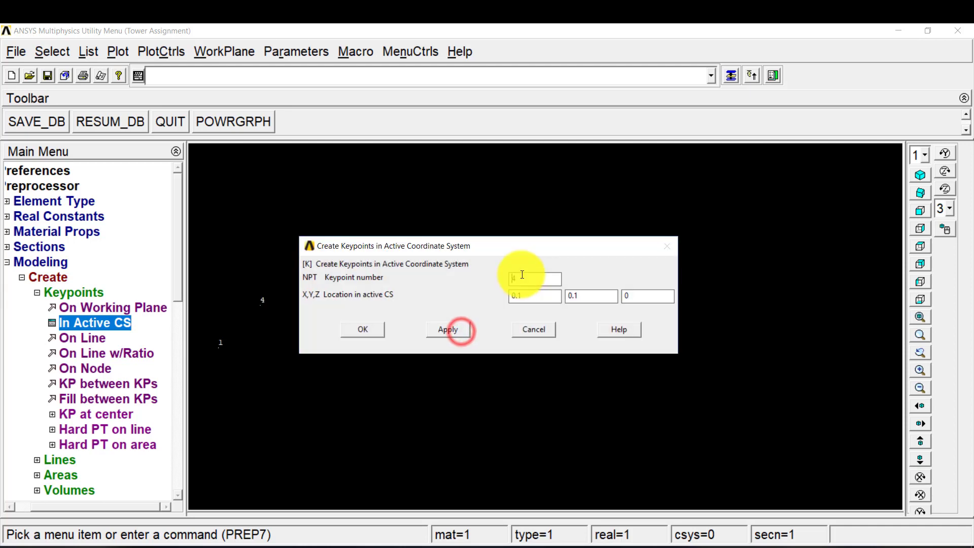
Create keypoint 5 at location 0.1, 1, 0 in the active coordinate system.
{"action": "double_click", "coordinate": [519, 279]}
{"action": "type", "text": "5"}
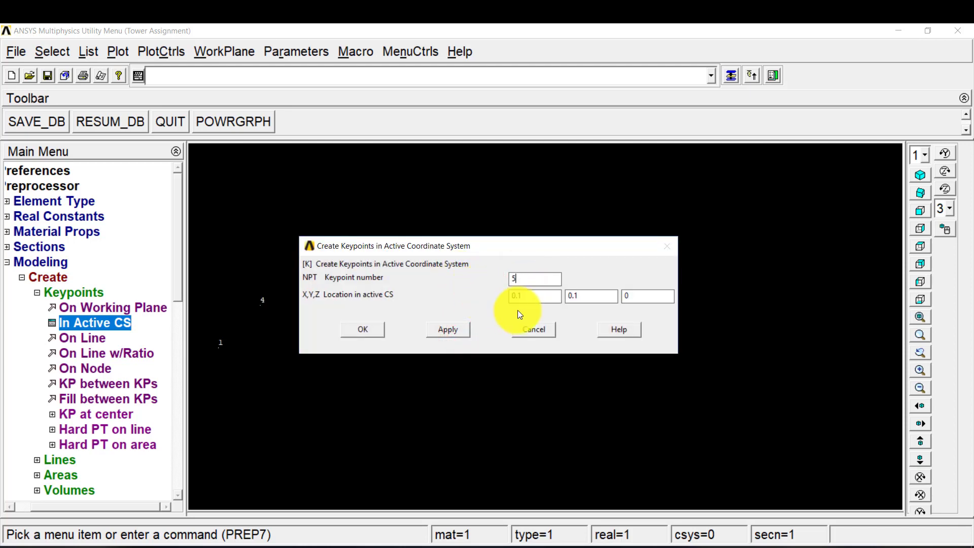
{"action": "double_click", "coordinate": [576, 296]}
{"action": "type", "text": "1"}
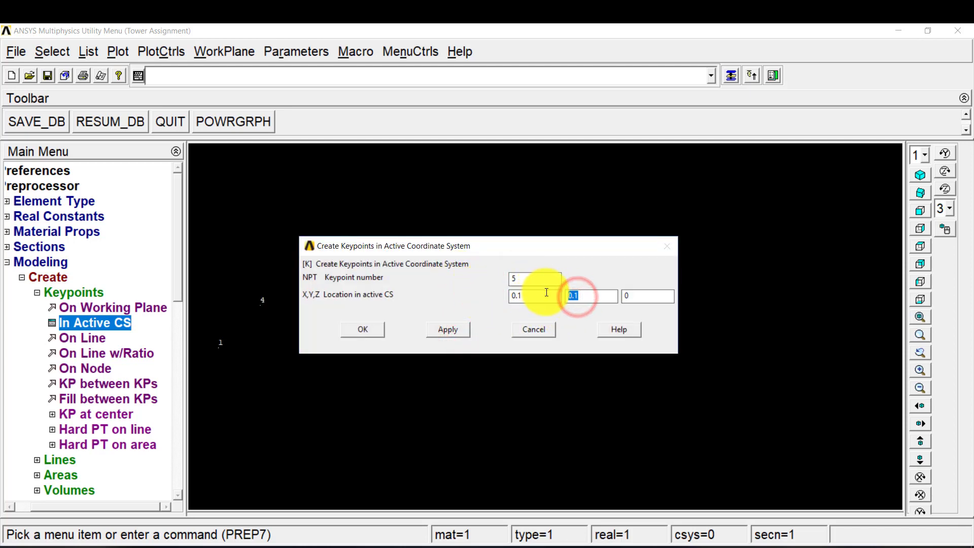
{"action": "left_click", "coordinate": [456, 331]}
Create keypoint 6 at location 0, 1, 0 in the active coordinate system and close the keypoint dialog.
{"action": "double_click", "coordinate": [533, 278]}
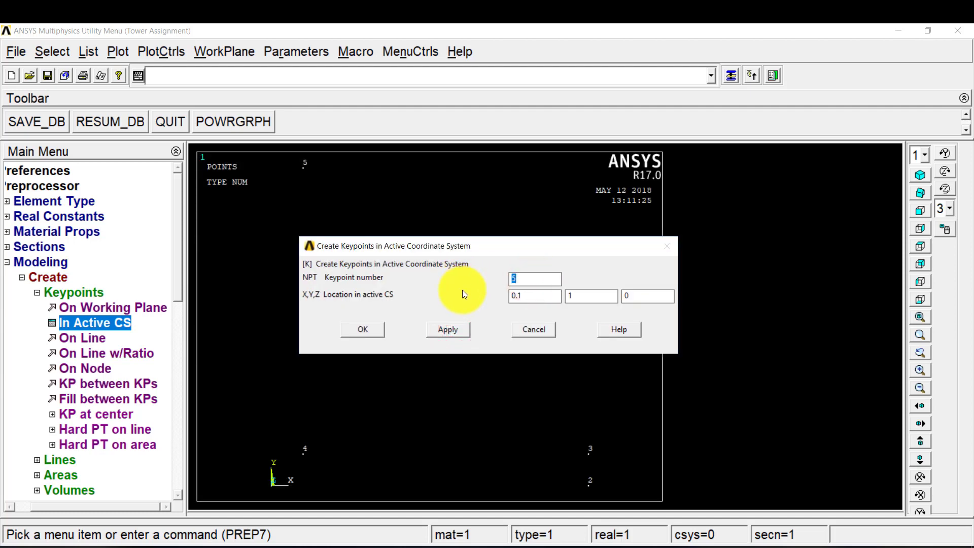
{"action": "type", "text": "6"}
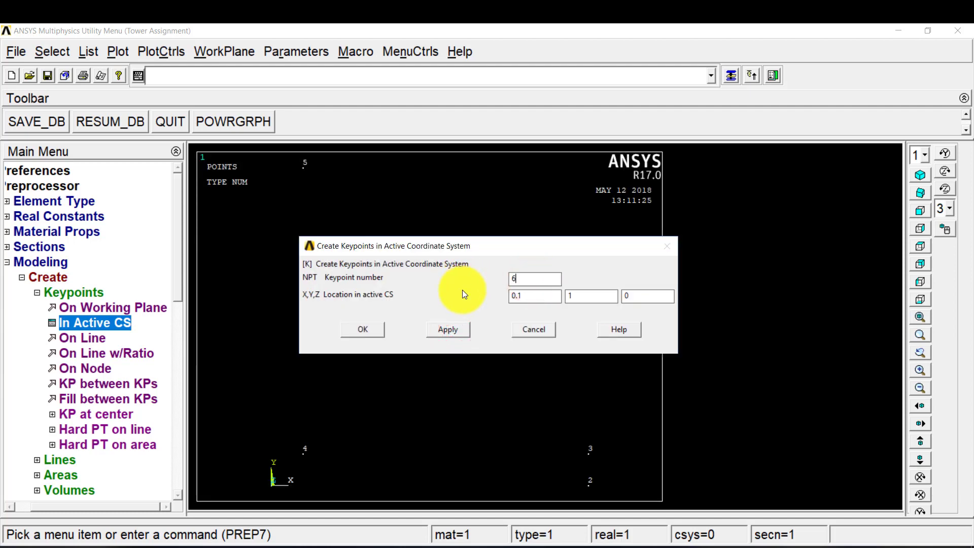
{"action": "double_click", "coordinate": [523, 295]}
{"action": "type", "text": "0"}
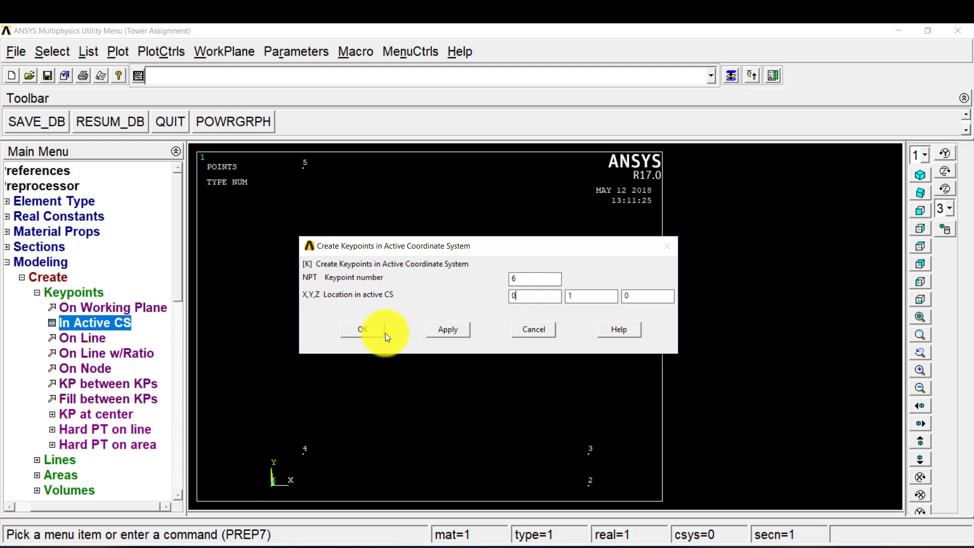
{"action": "left_click", "coordinate": [367, 331]}
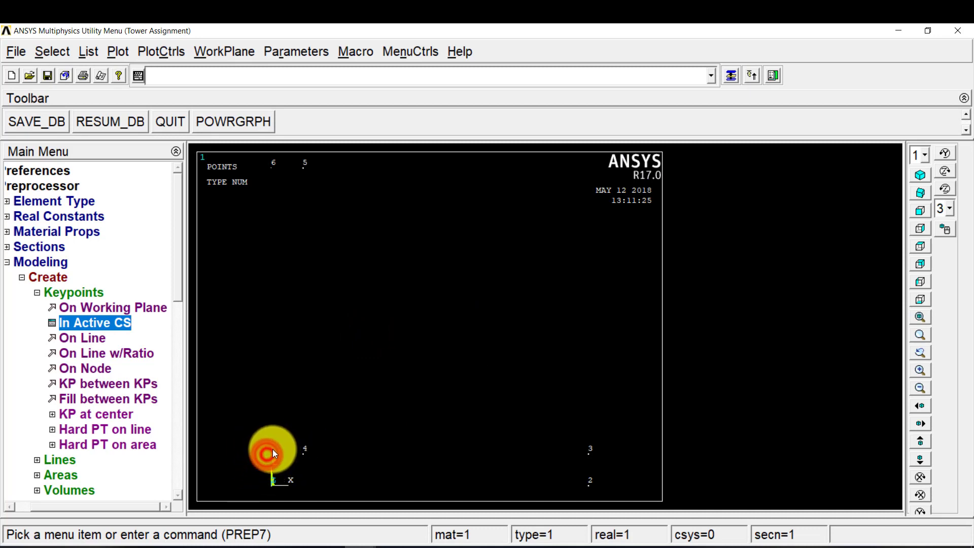
Create keypoint 7 at location 0.1, 0, 0 in the active coordinate system and close the keypoint dialog.
{"action": "left_click", "coordinate": [112, 318]}
{"action": "left_click", "coordinate": [527, 279]}
{"action": "type", "text": "7"}
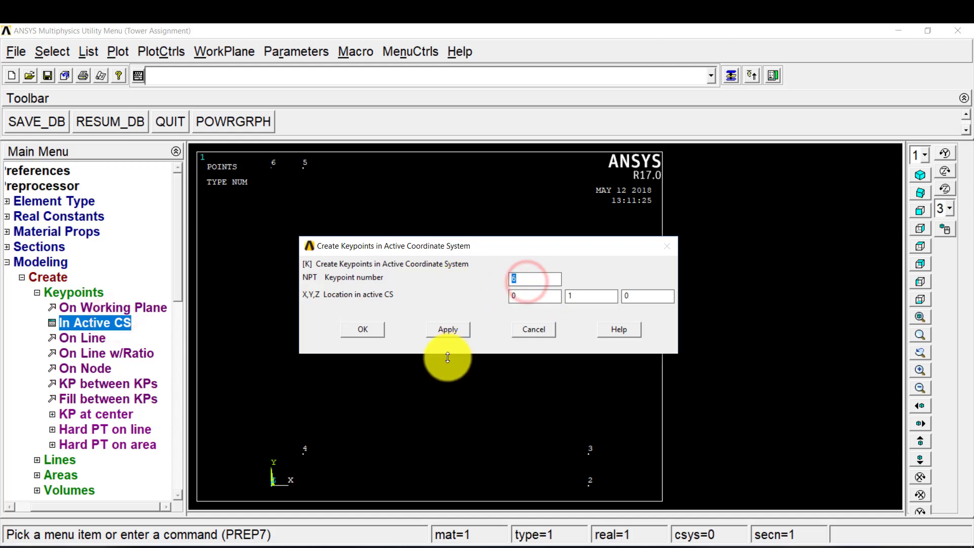
{"action": "left_click", "coordinate": [536, 298]}
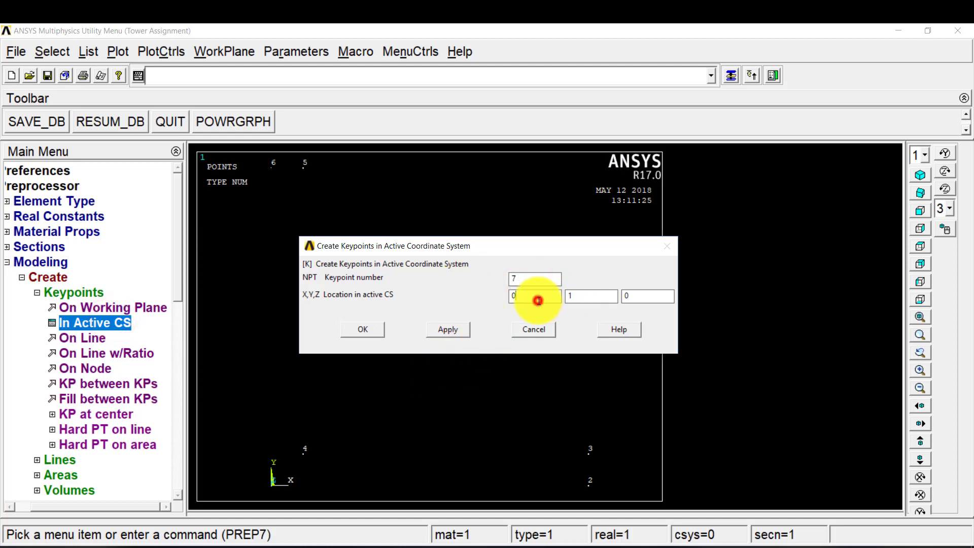
{"action": "type", "text": ".1"}
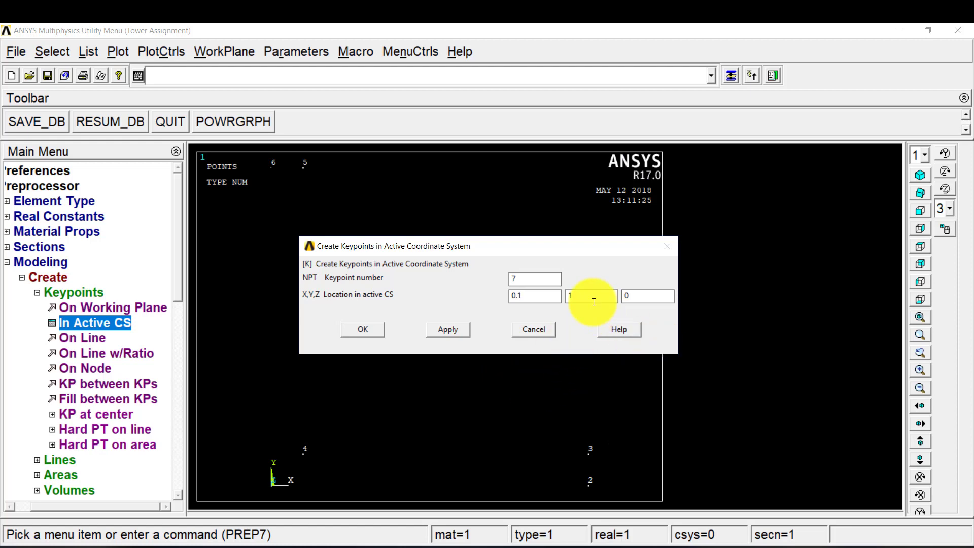
{"action": "left_click_drag", "start_coordinate": [589, 299], "coordinate": [539, 302]}
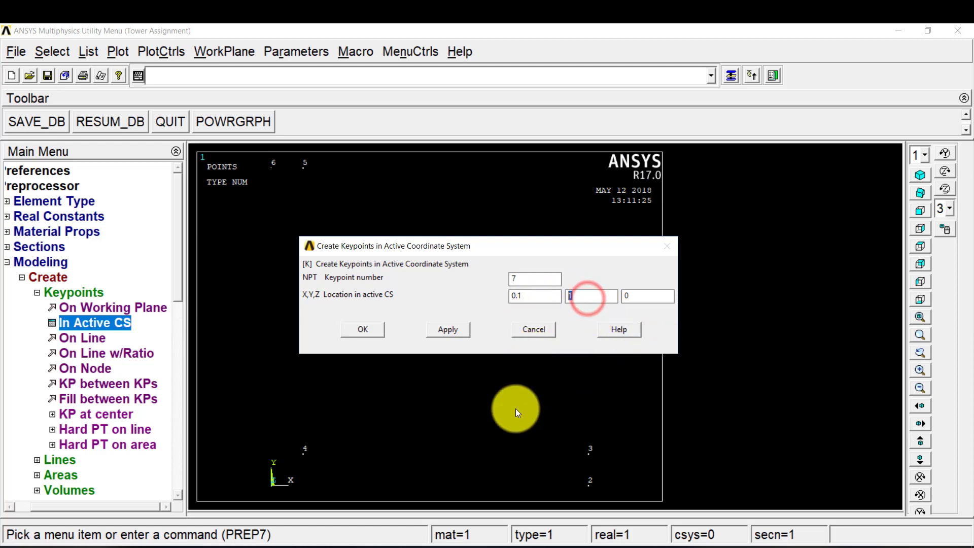
{"action": "type", "text": "0"}
{"action": "left_click", "coordinate": [358, 331]}
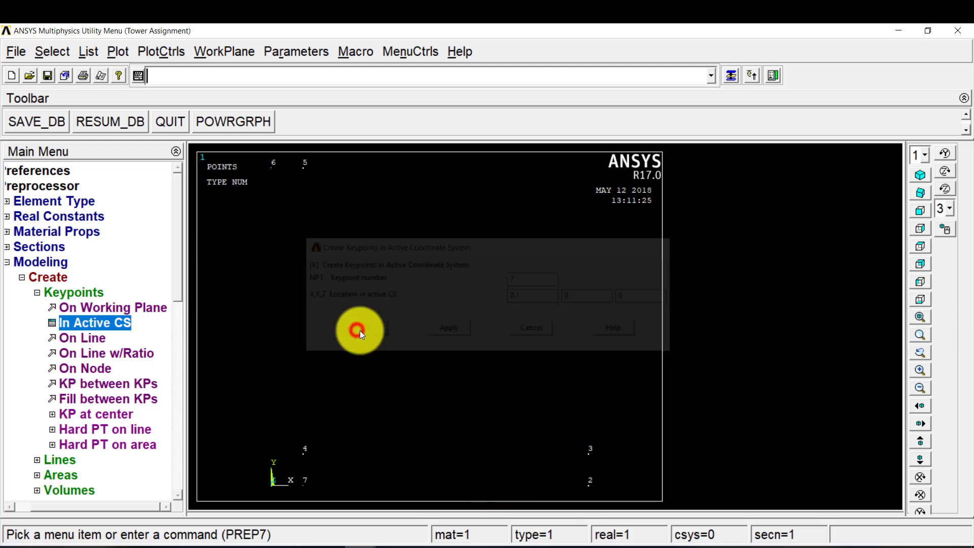
{"action": "left_click", "coordinate": [306, 485]}
{"action": "left_click", "coordinate": [271, 454]}
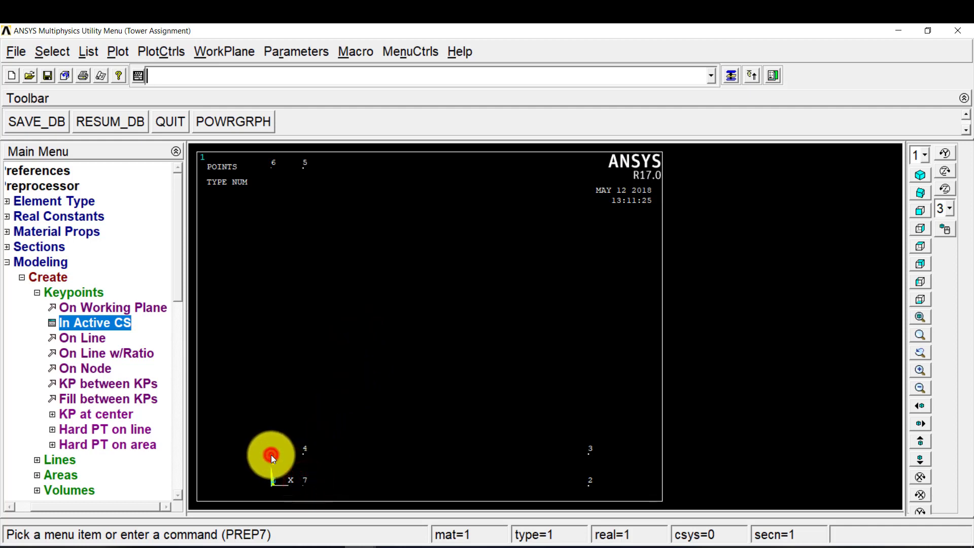
Create keypoint 8 at location 0, 0.1, 0 in the active coordinate system and close the keypoint dialog.
{"action": "left_click", "coordinate": [109, 321]}
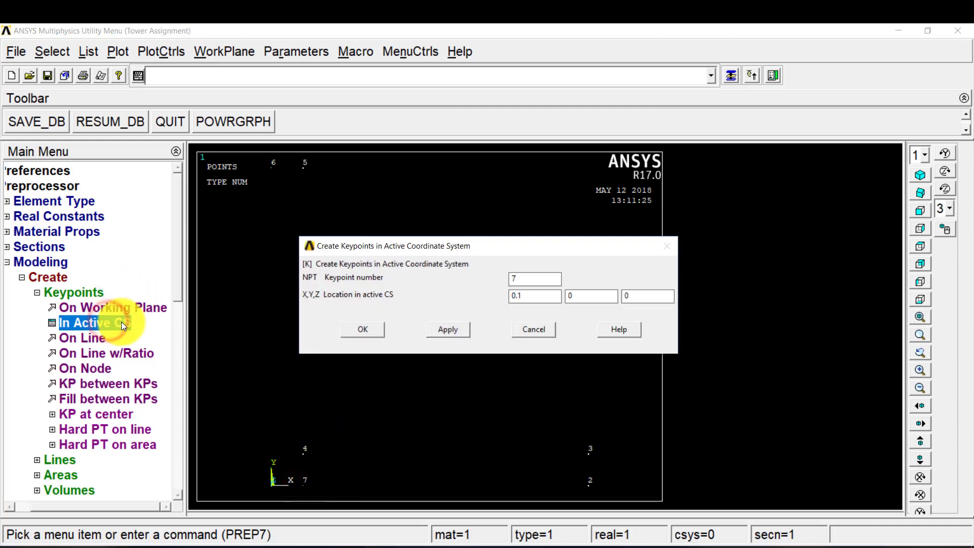
{"action": "double_click", "coordinate": [555, 298]}
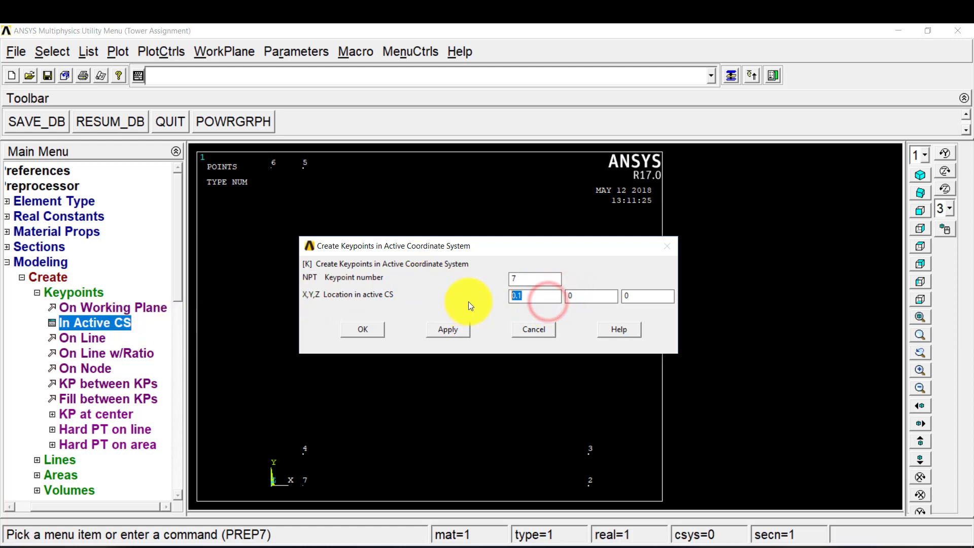
{"action": "type", "text": "0"}
{"action": "double_click", "coordinate": [591, 297]}
{"action": "type", "text": "0.1"}
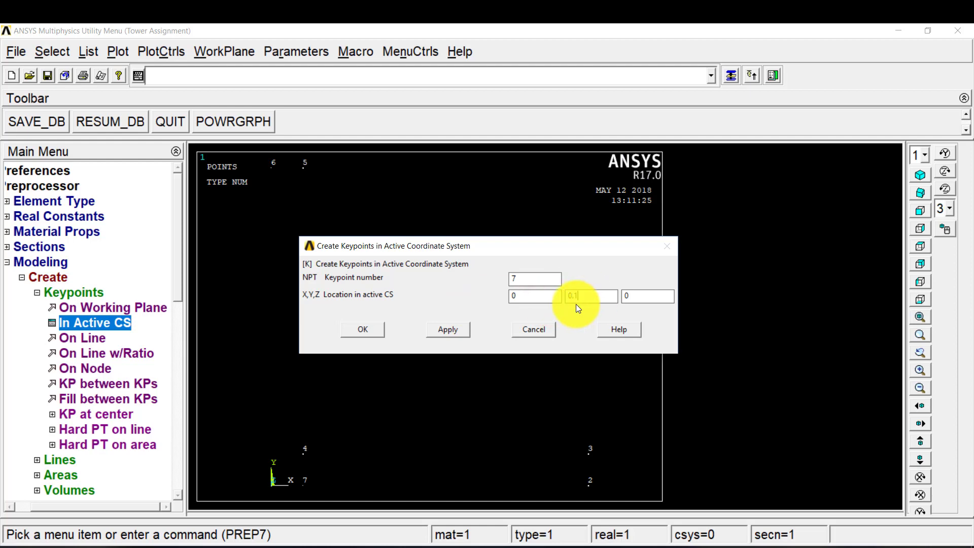
{"action": "double_click", "coordinate": [533, 279]}
{"action": "type", "text": "8"}
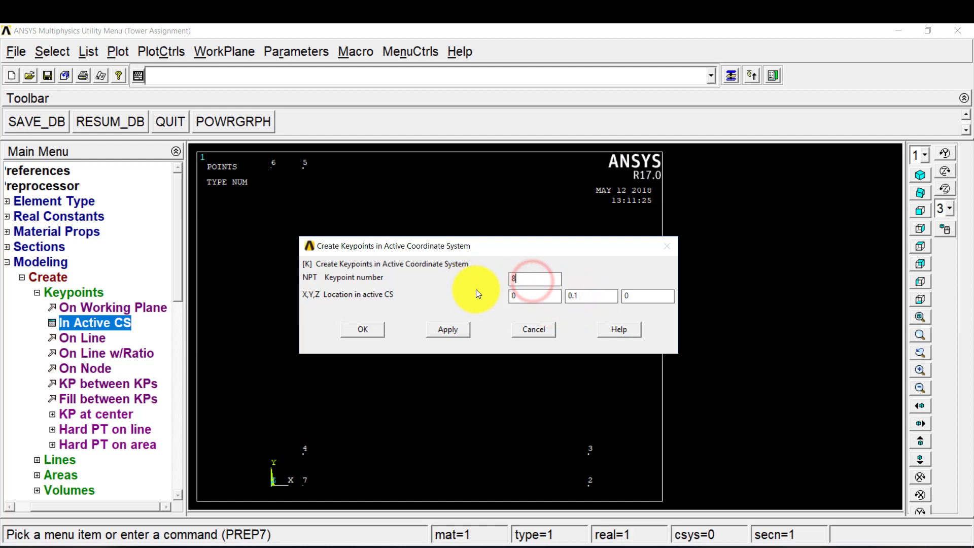
{"action": "left_click", "coordinate": [362, 330]}
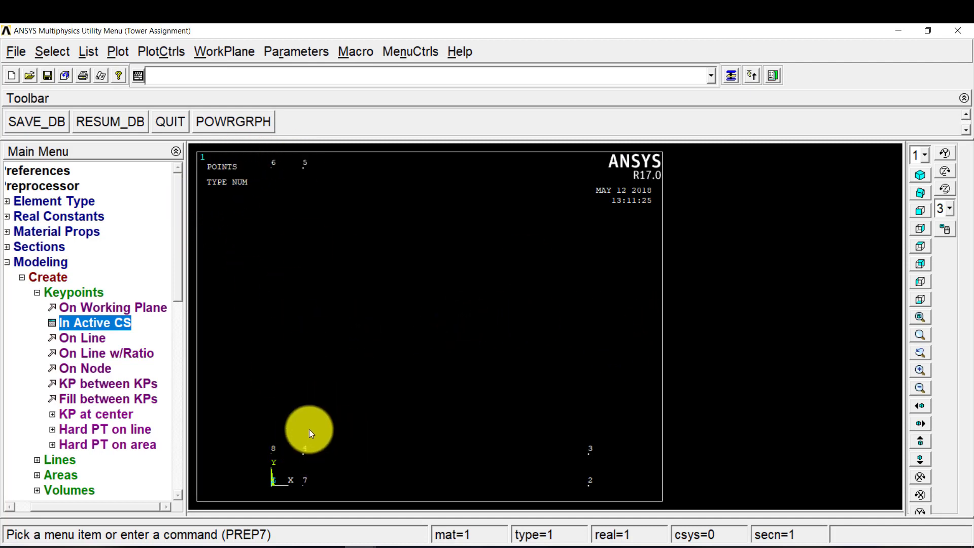
Create straight lines between keypoints 1-7, 7-2, 2-3, 3-4 and 4-7 to outline the horizontal leg.
{"action": "left_click", "coordinate": [72, 294]}
{"action": "left_click", "coordinate": [67, 307]}
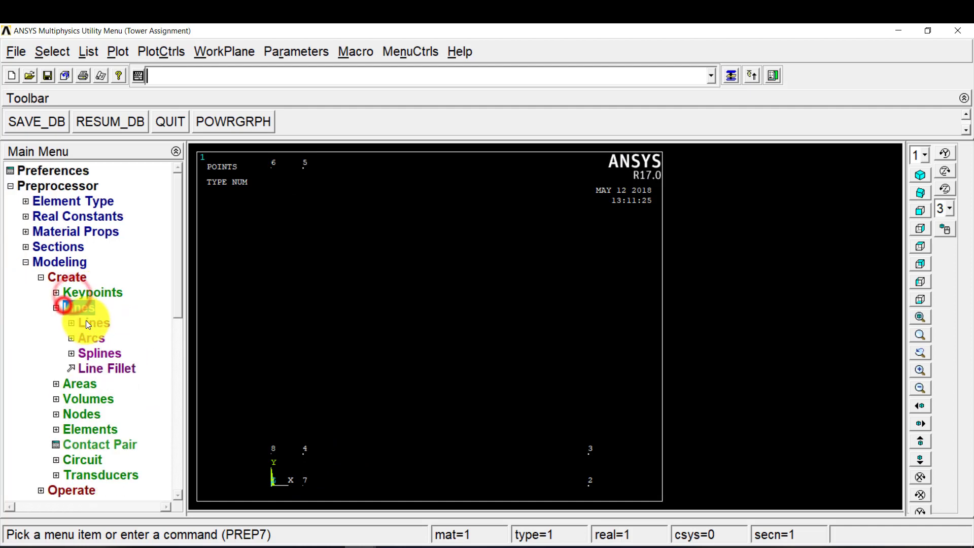
{"action": "left_click", "coordinate": [87, 322]}
{"action": "left_click", "coordinate": [117, 338]}
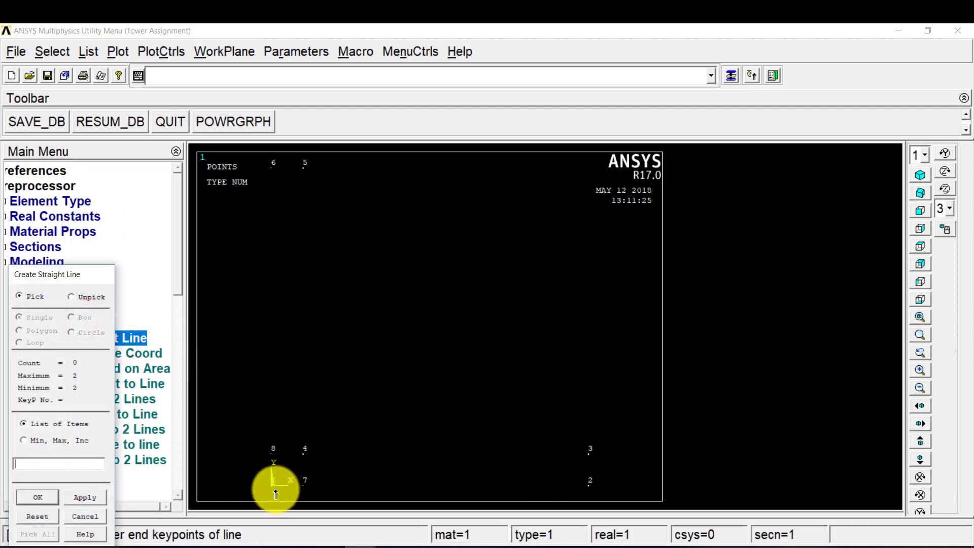
{"action": "left_click", "coordinate": [303, 486]}
{"action": "left_click", "coordinate": [568, 491]}
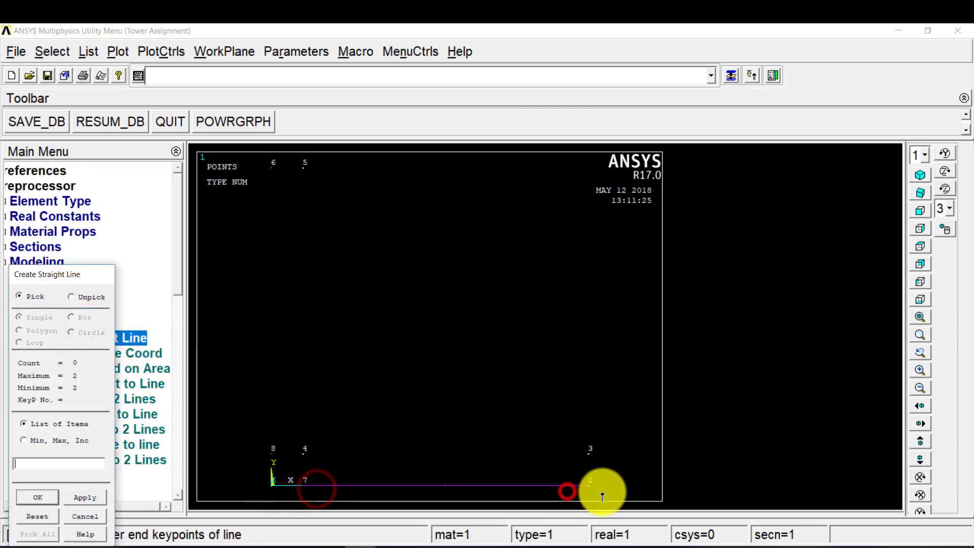
{"action": "left_click", "coordinate": [603, 491]}
{"action": "left_click", "coordinate": [590, 455]}
{"action": "left_click", "coordinate": [587, 455]}
{"action": "left_click", "coordinate": [589, 454]}
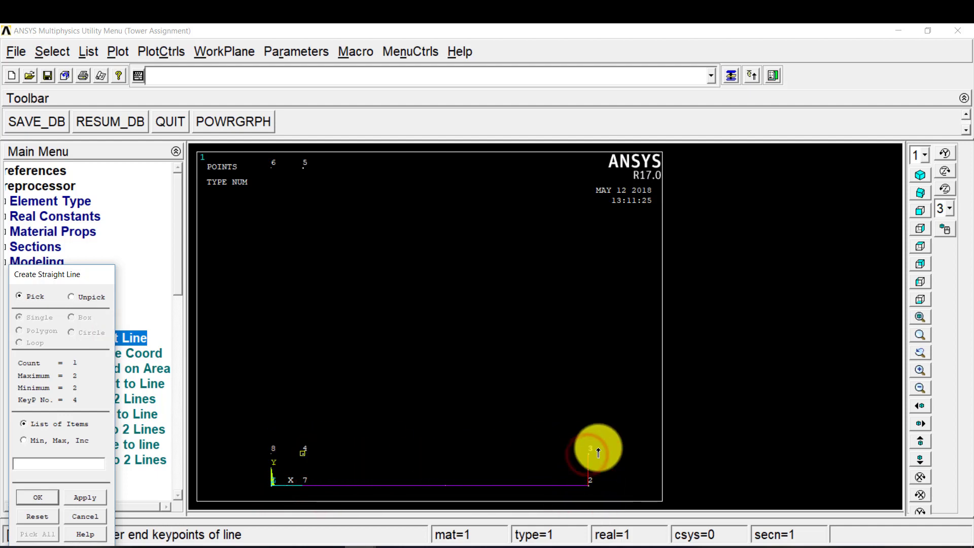
{"action": "left_click", "coordinate": [304, 457]}
{"action": "left_click", "coordinate": [314, 481]}
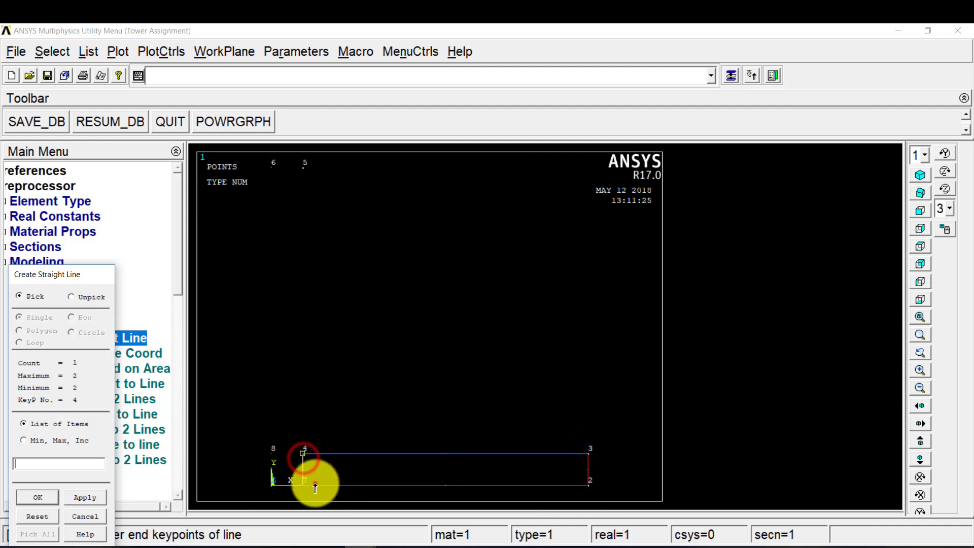
Create straight lines between keypoints 4-8 and 8-1 to close the corner square.
{"action": "left_click", "coordinate": [303, 455]}
{"action": "left_click", "coordinate": [279, 457]}
{"action": "left_click", "coordinate": [266, 459]}
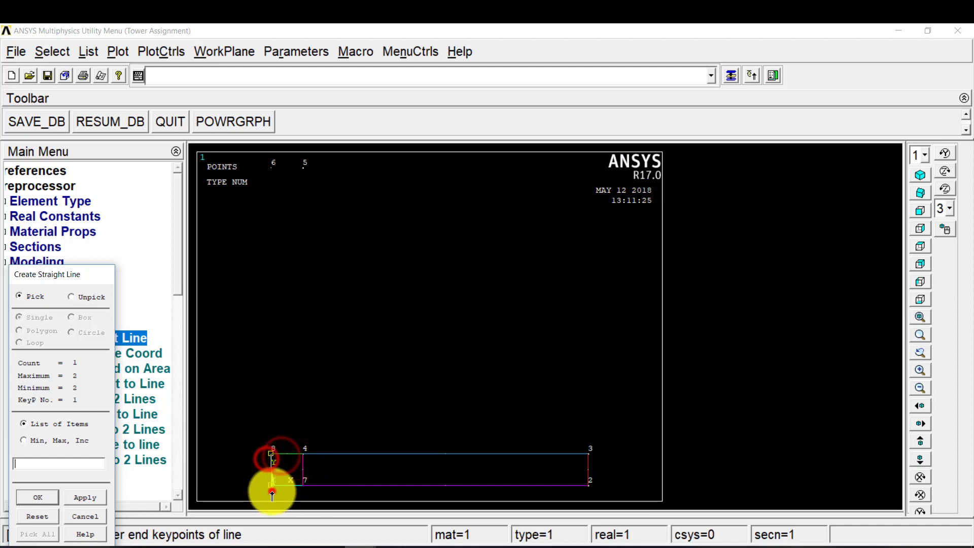
Create straight lines between keypoints 8-6, 6-5 and 5-4 to outline the vertical leg, and end the line command.
{"action": "left_click", "coordinate": [229, 249]}
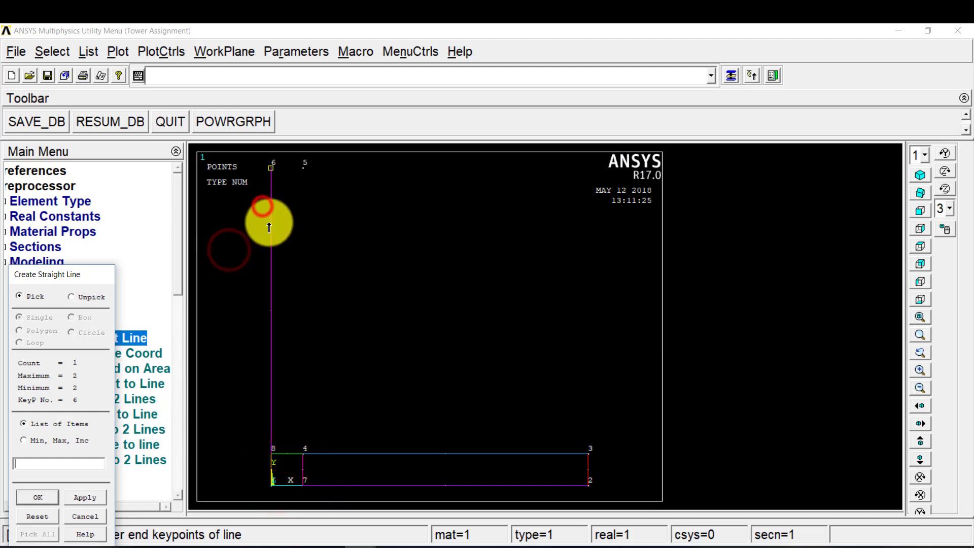
{"action": "left_click", "coordinate": [313, 205]}
{"action": "left_click", "coordinate": [305, 435]}
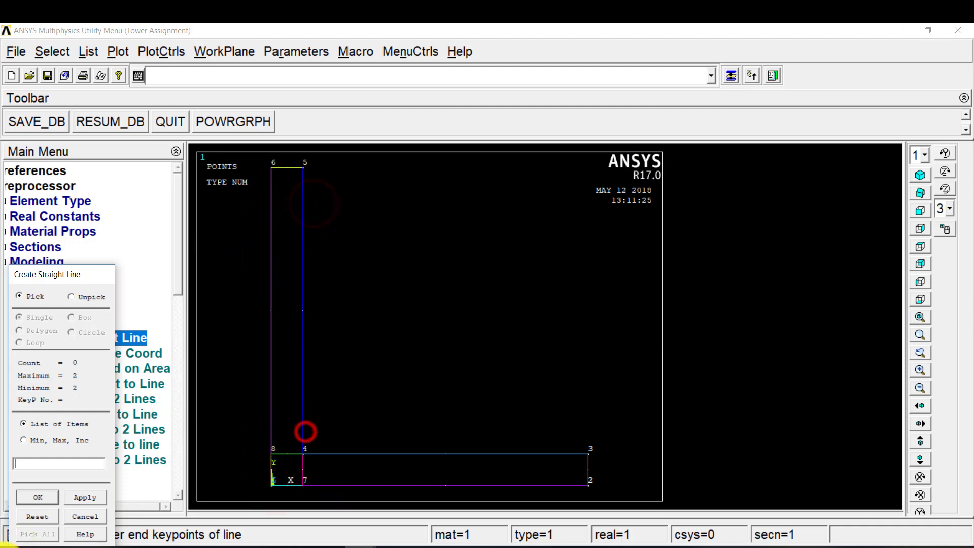
{"action": "left_click", "coordinate": [96, 516]}
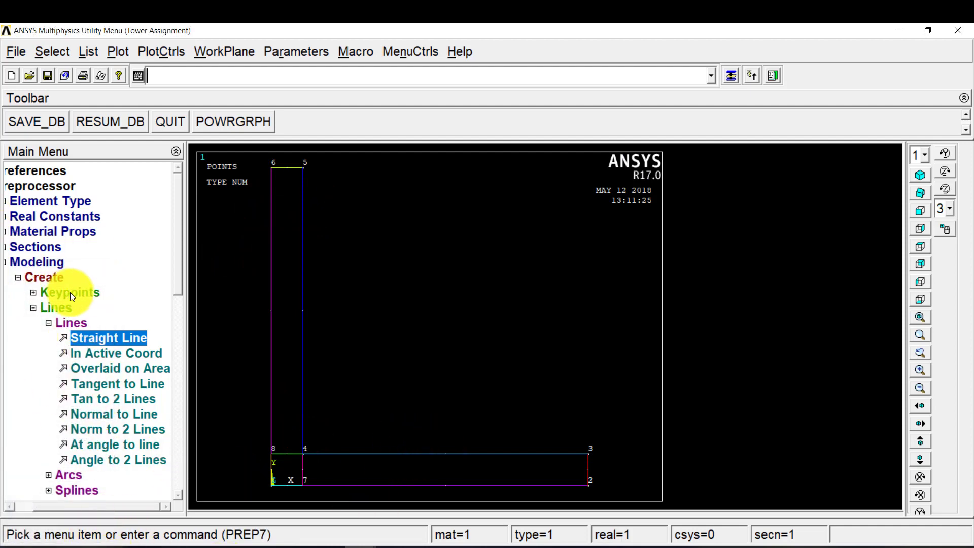
{"action": "left_click", "coordinate": [48, 309]}
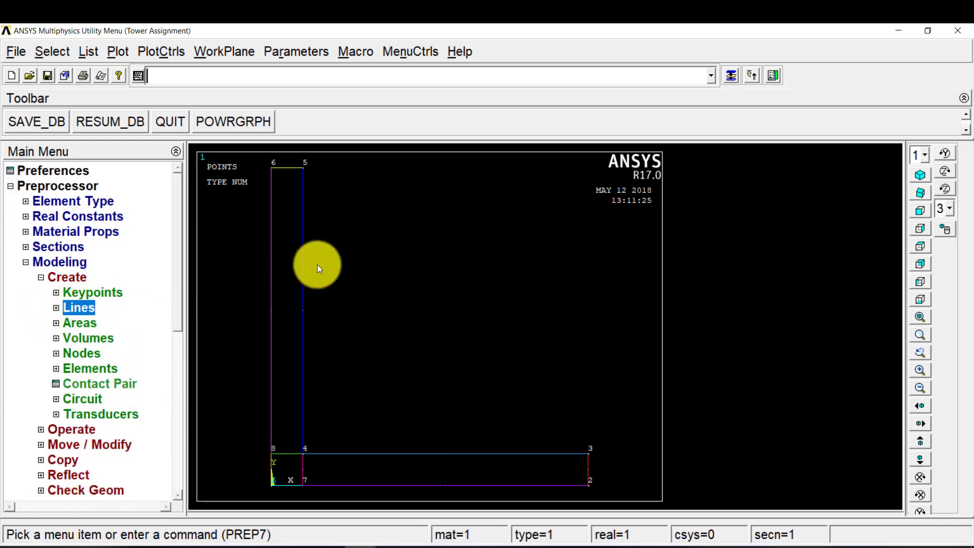
Create an arbitrary area by lines from the four lines bounding the horizontal leg between keypoints 7, 2, 3 and 4.
{"action": "left_click", "coordinate": [74, 324]}
{"action": "left_click", "coordinate": [92, 339]}
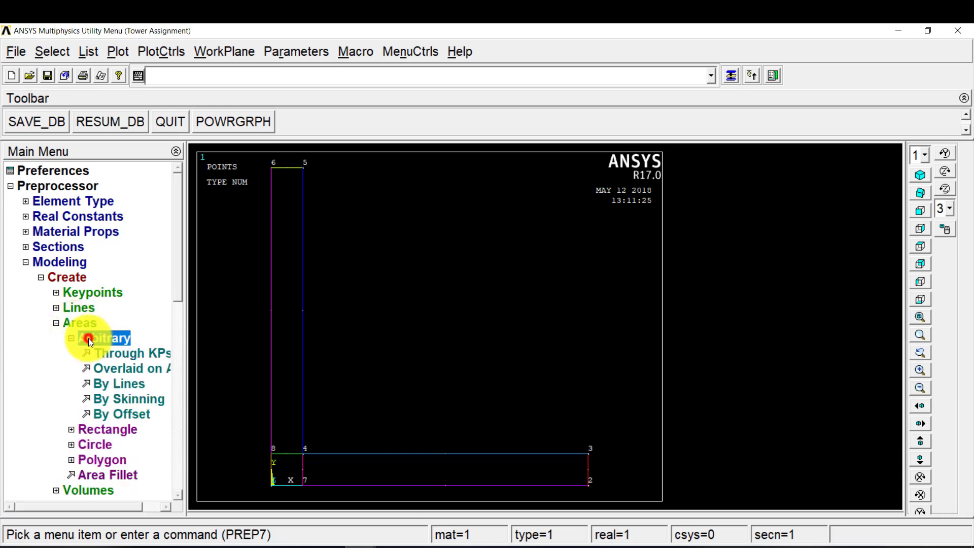
{"action": "left_click", "coordinate": [106, 385]}
{"action": "left_click", "coordinate": [482, 454]}
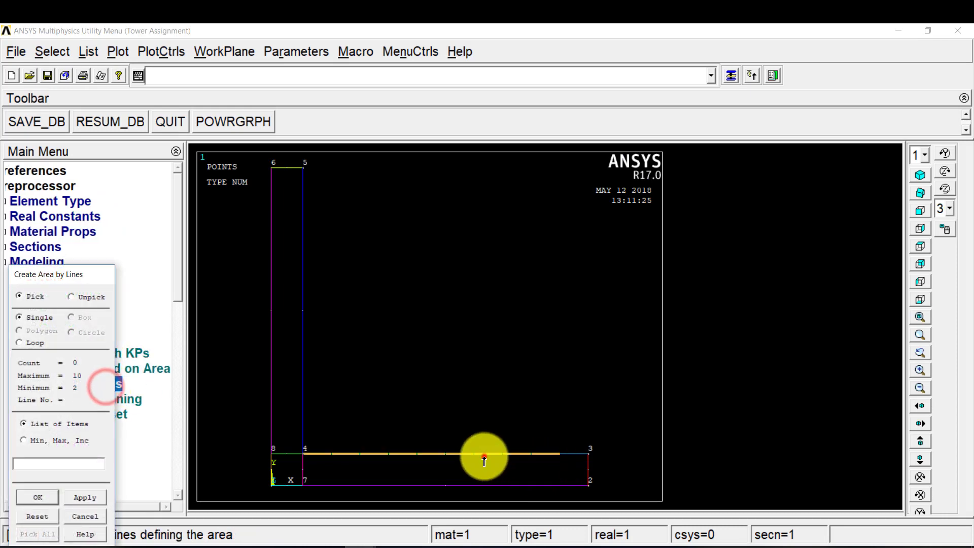
{"action": "left_click", "coordinate": [476, 481]}
{"action": "left_click", "coordinate": [311, 476]}
{"action": "left_click", "coordinate": [583, 470]}
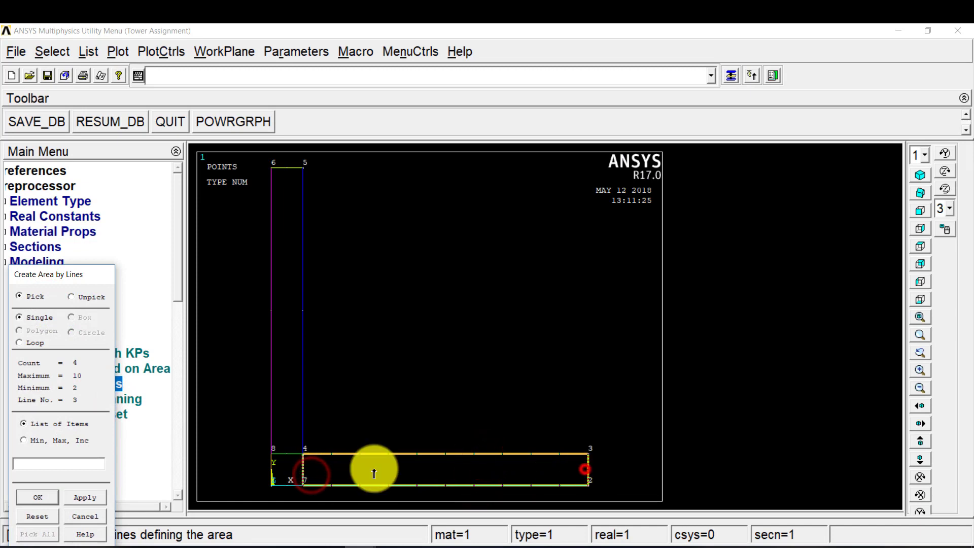
{"action": "left_click", "coordinate": [83, 496]}
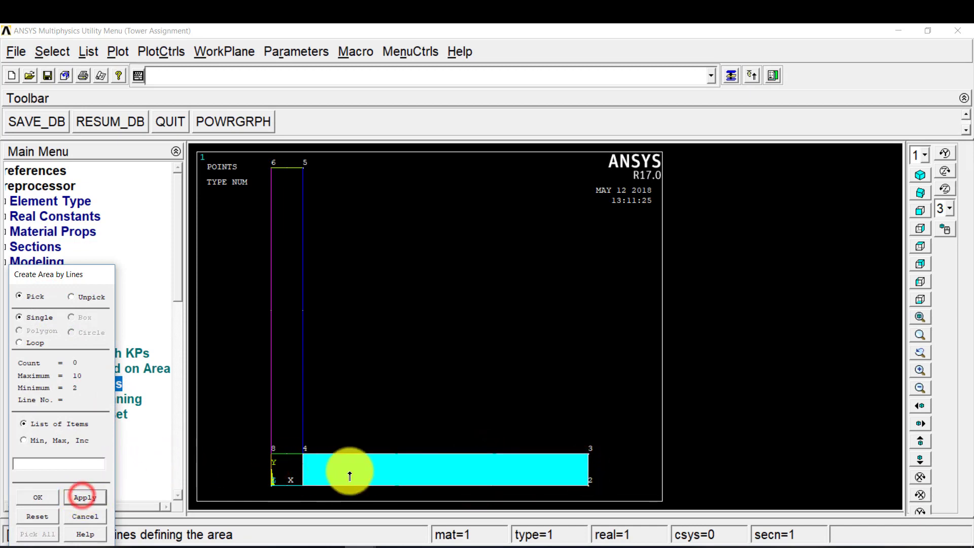
Create an area from the four lines bounding the corner square between keypoints 1, 7, 4 and 8.
{"action": "left_click", "coordinate": [272, 467]}
{"action": "left_click", "coordinate": [302, 465]}
{"action": "left_click", "coordinate": [291, 454]}
{"action": "left_click", "coordinate": [286, 486]}
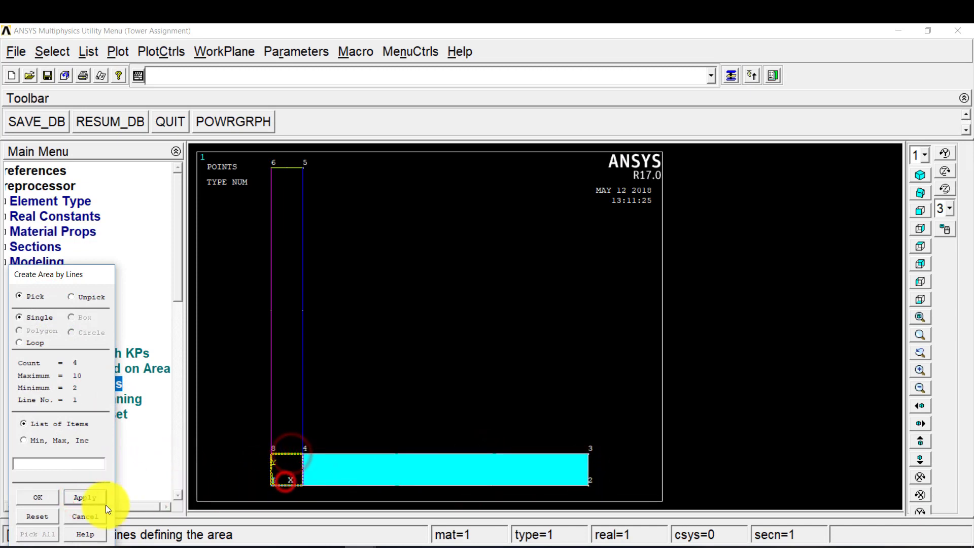
{"action": "left_click", "coordinate": [85, 497]}
Create an area from the four lines bounding the vertical leg between keypoints 8, 4, 5 and 6, and finish the command.
{"action": "left_click", "coordinate": [259, 338]}
{"action": "left_click", "coordinate": [329, 330]}
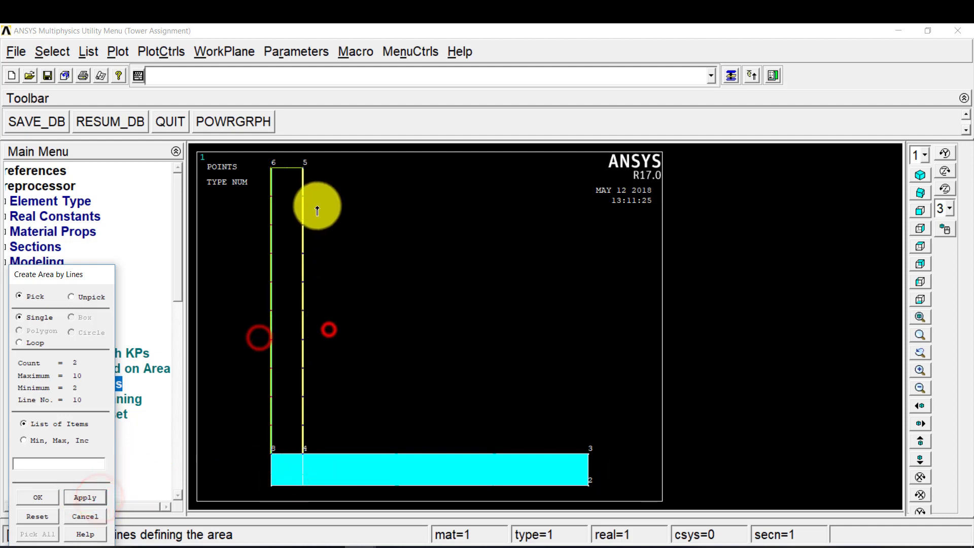
{"action": "left_click", "coordinate": [288, 168]}
{"action": "left_click", "coordinate": [291, 452]}
{"action": "left_click", "coordinate": [51, 502]}
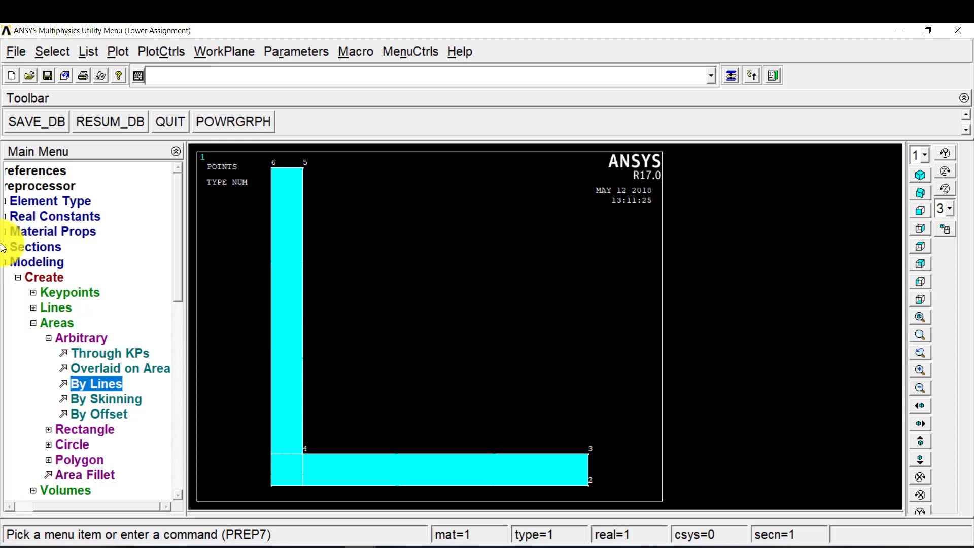
Mesh the areas of the L-shaped profile with a mapped 3 or 4 sided mesh.
{"action": "left_click", "coordinate": [51, 262]}
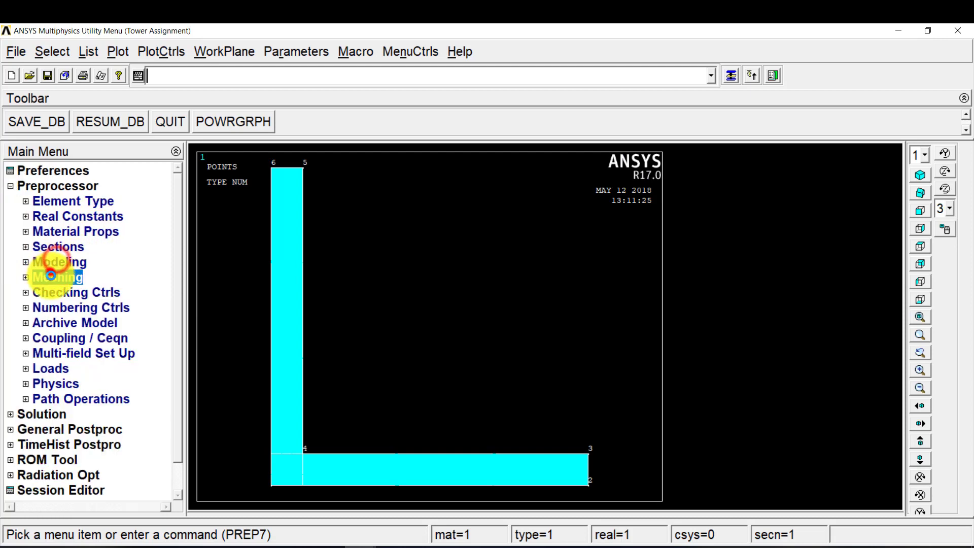
{"action": "left_click", "coordinate": [51, 275]}
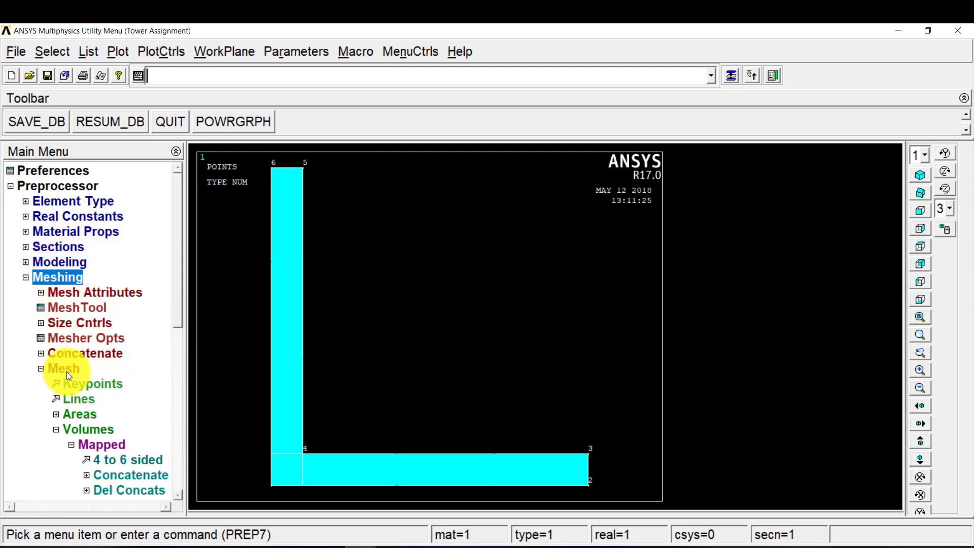
{"action": "left_click", "coordinate": [87, 414]}
{"action": "left_click", "coordinate": [104, 430]}
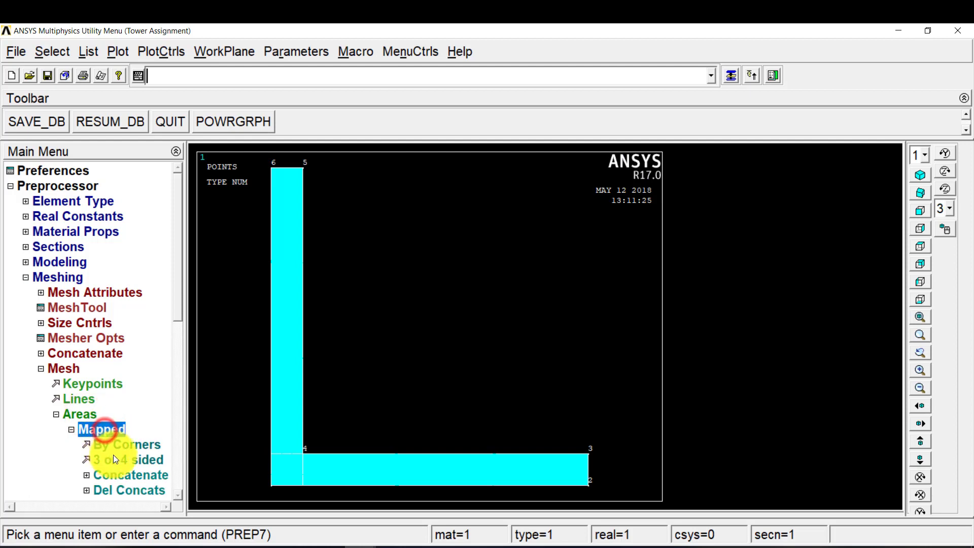
{"action": "left_click", "coordinate": [114, 459]}
{"action": "left_click", "coordinate": [278, 280]}
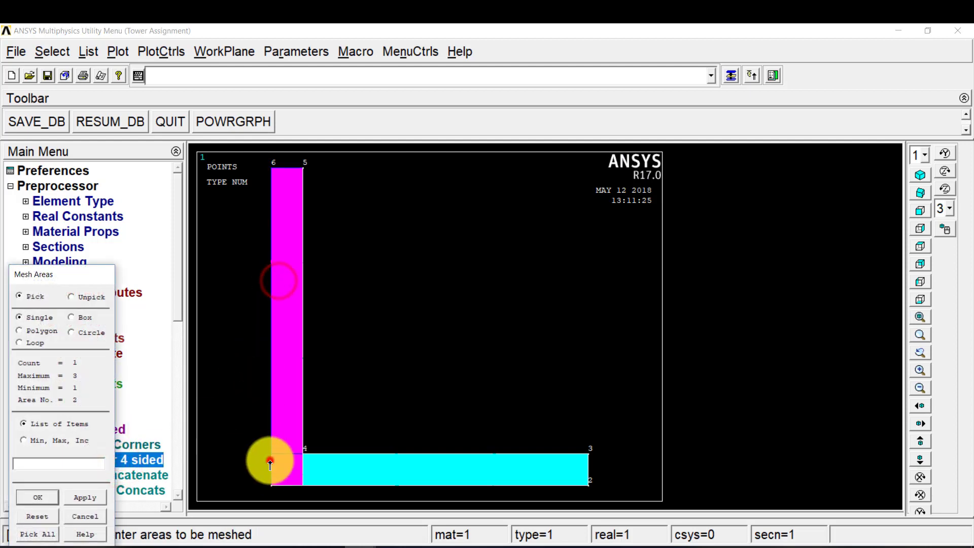
{"action": "left_click", "coordinate": [270, 463]}
{"action": "left_click", "coordinate": [38, 497]}
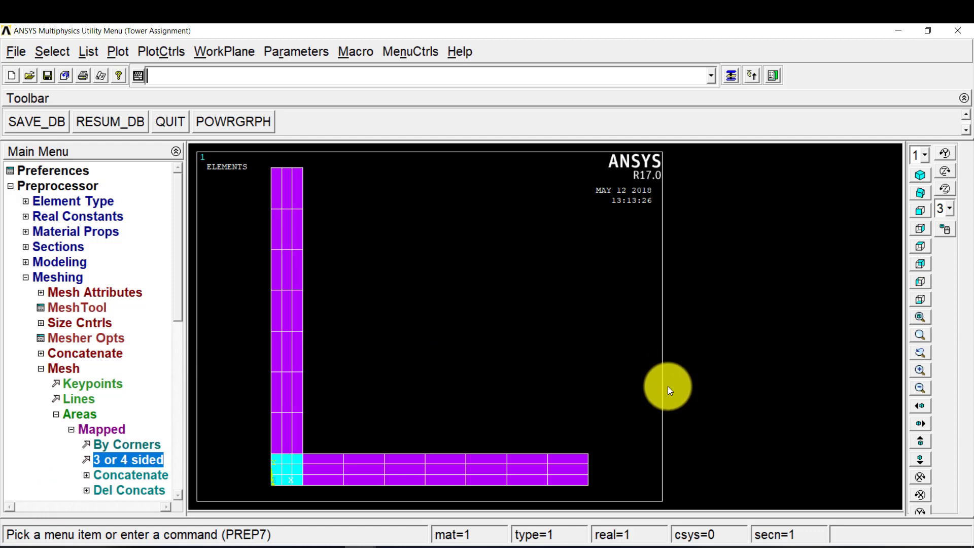
Set the element type in the element extrusion options to 2 SOLID73.
{"action": "right_click_drag", "start_coordinate": [602, 365], "coordinate": [522, 421], "text": "ctrl"}
{"action": "right_click_drag", "start_coordinate": [565, 369], "coordinate": [547, 429], "text": "ctrl"}
{"action": "right_click", "coordinate": [565, 370]}
{"action": "left_click", "coordinate": [607, 419]}
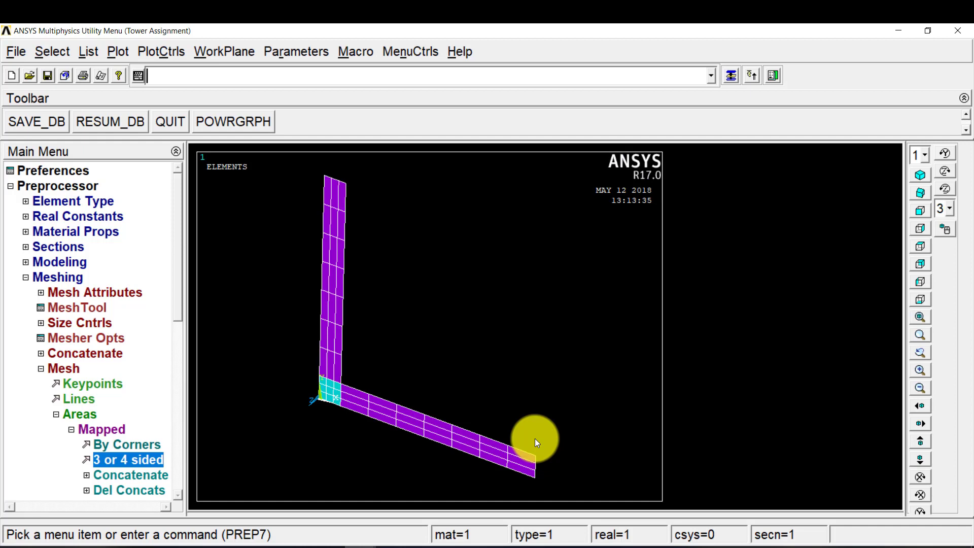
{"action": "left_click", "coordinate": [60, 263]}
{"action": "left_click", "coordinate": [60, 277]}
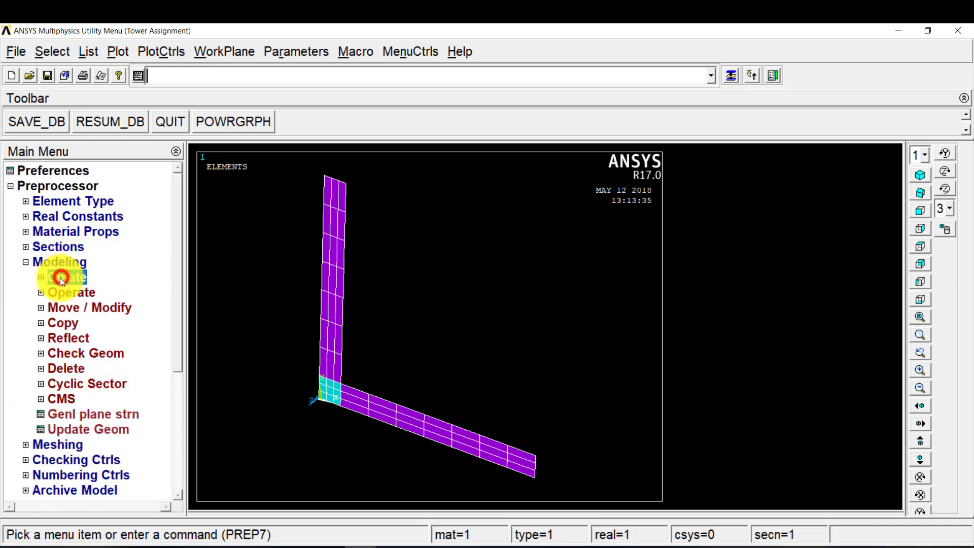
{"action": "left_click", "coordinate": [56, 290]}
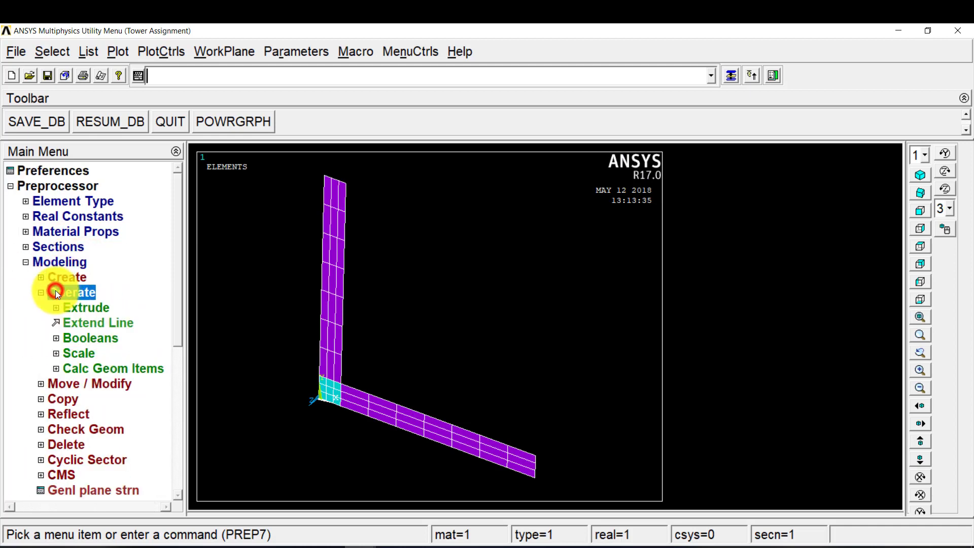
{"action": "left_click", "coordinate": [75, 309]}
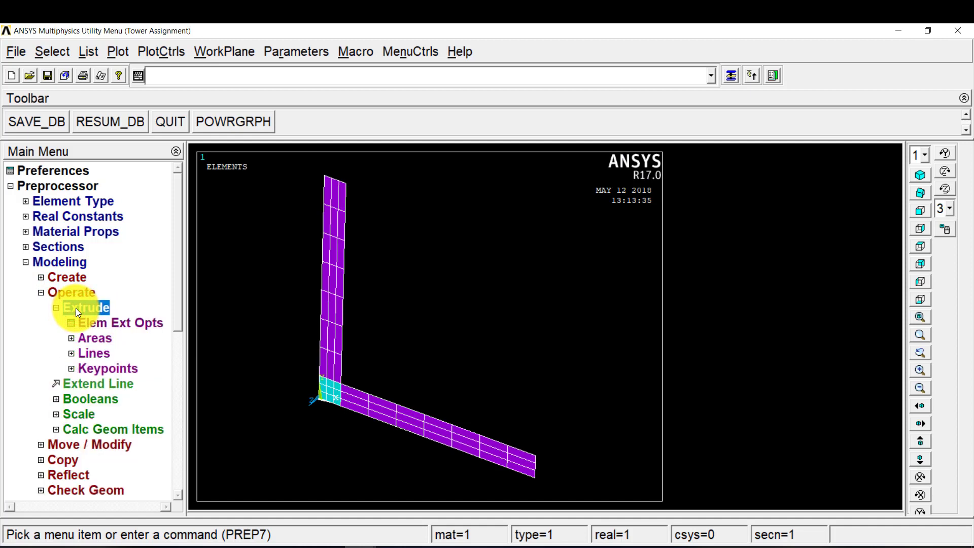
{"action": "left_click", "coordinate": [126, 327]}
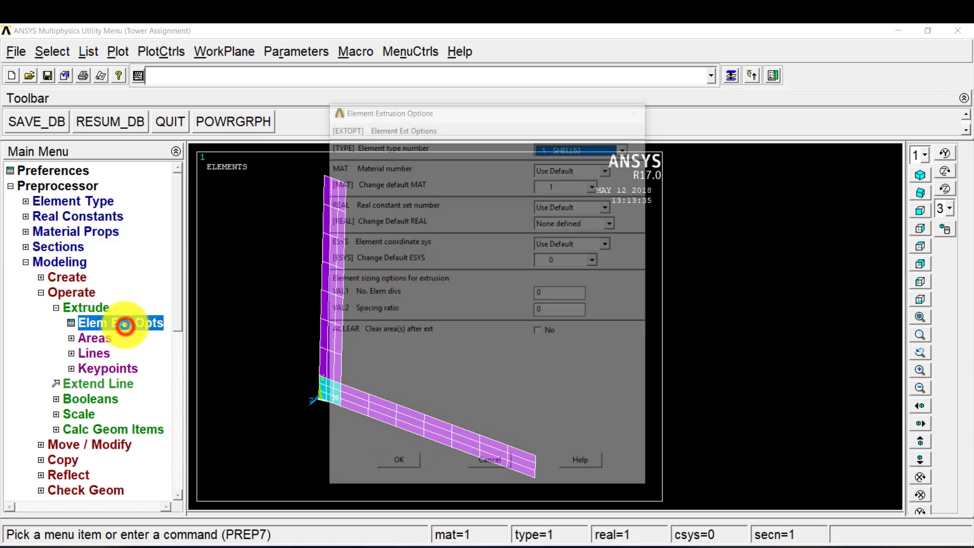
{"action": "left_click_drag", "start_coordinate": [477, 118], "coordinate": [769, 64]}
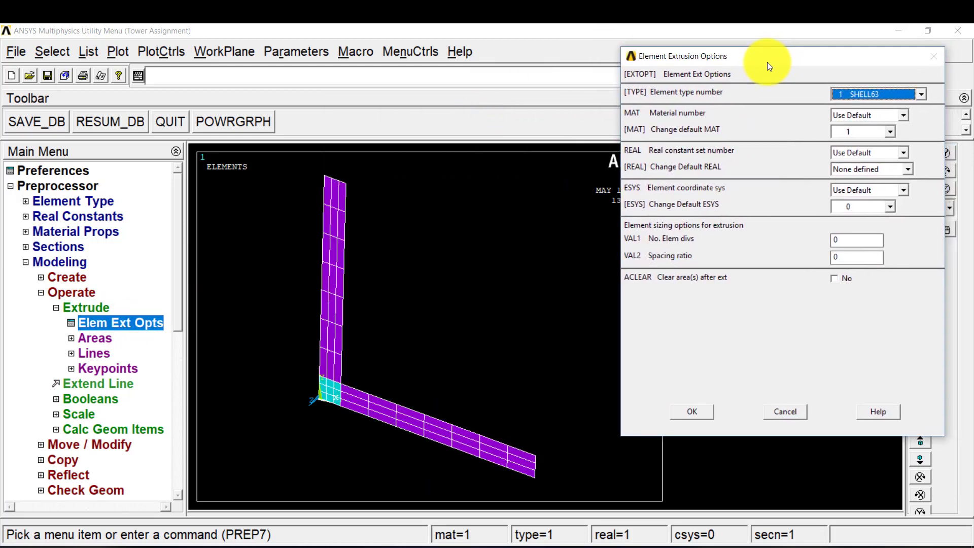
{"action": "left_click", "coordinate": [896, 100]}
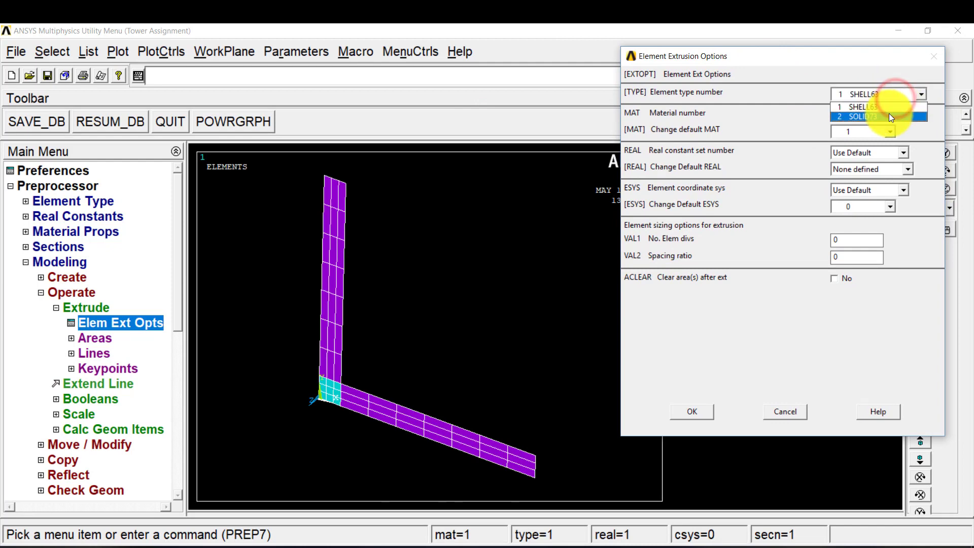
{"action": "left_click", "coordinate": [890, 114]}
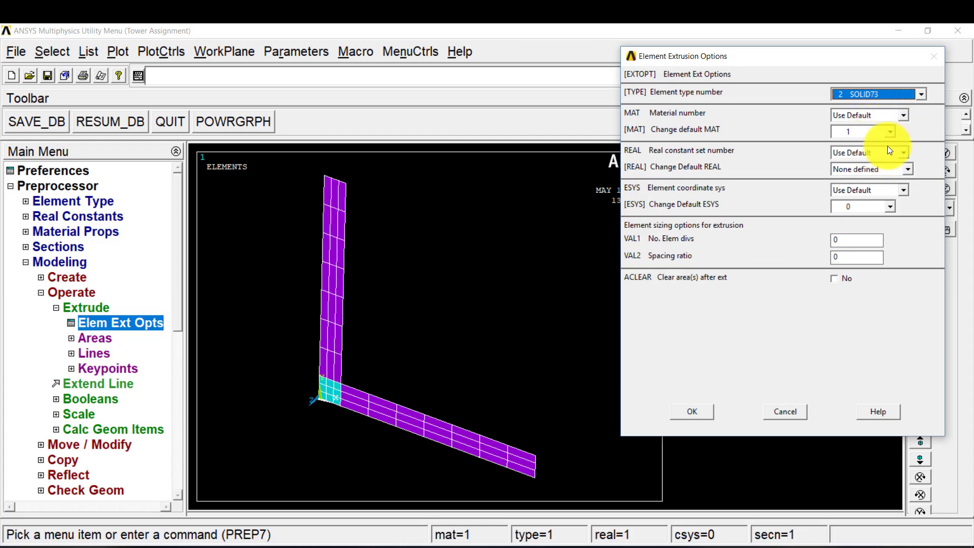
Set the number of element divisions for extrusion to 10 and accept the element extrusion options.
{"action": "double_click", "coordinate": [846, 240]}
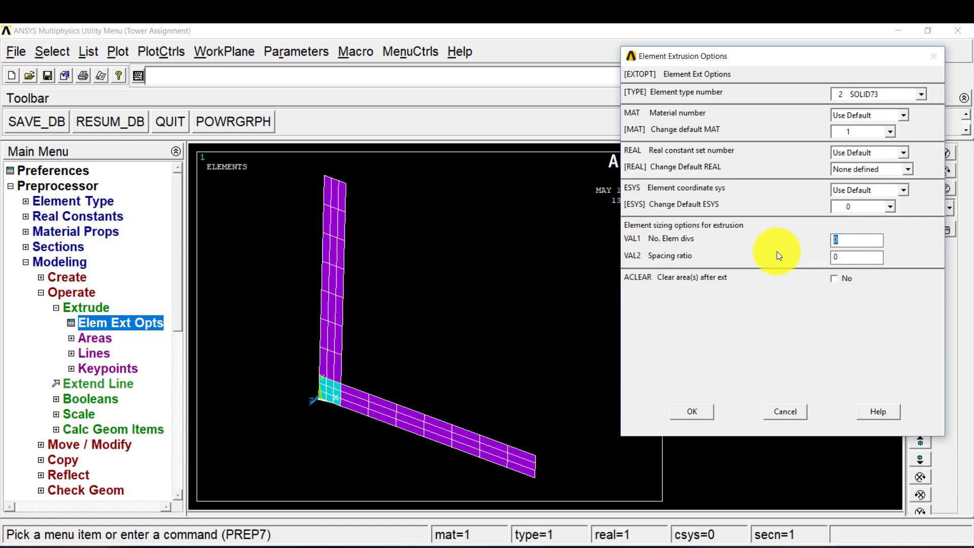
{"action": "type", "text": "1"}
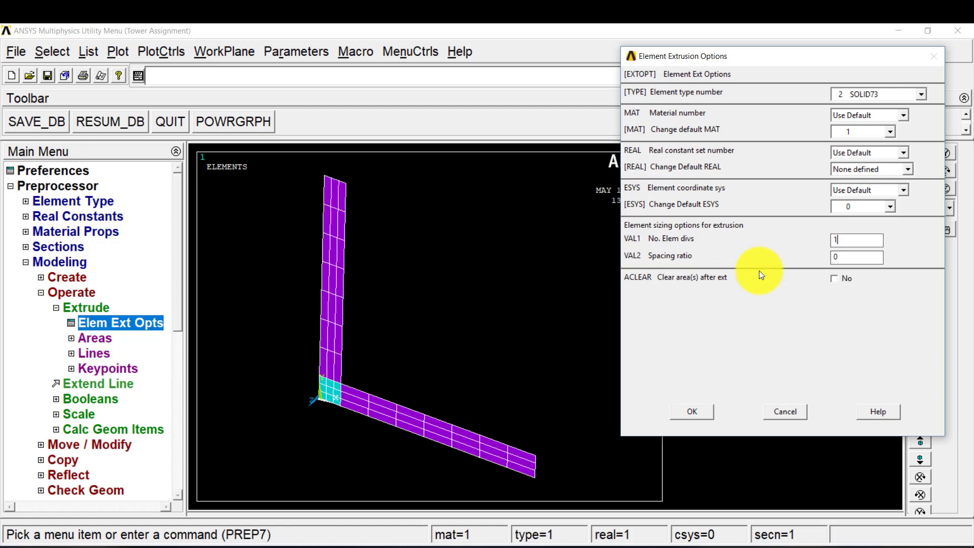
{"action": "type", "text": "0"}
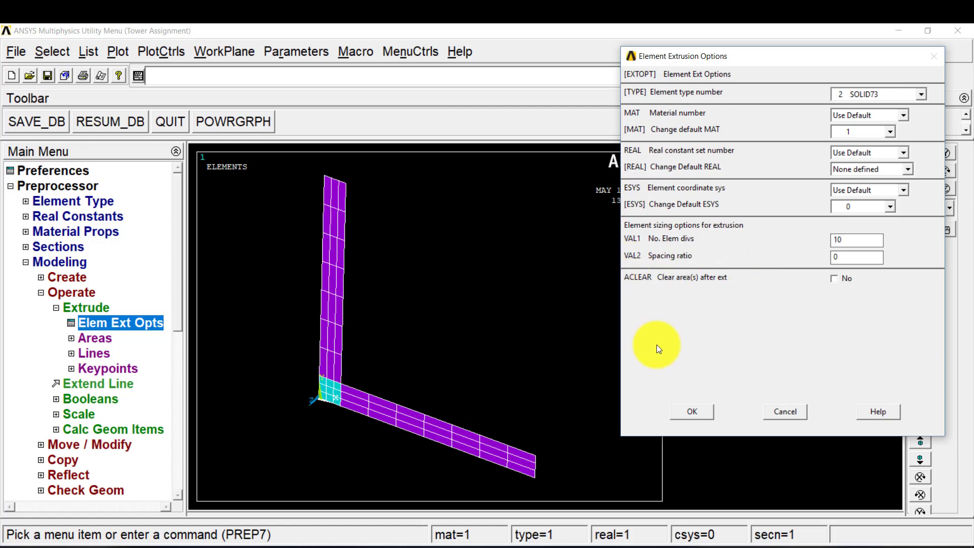
{"action": "left_click", "coordinate": [699, 409]}
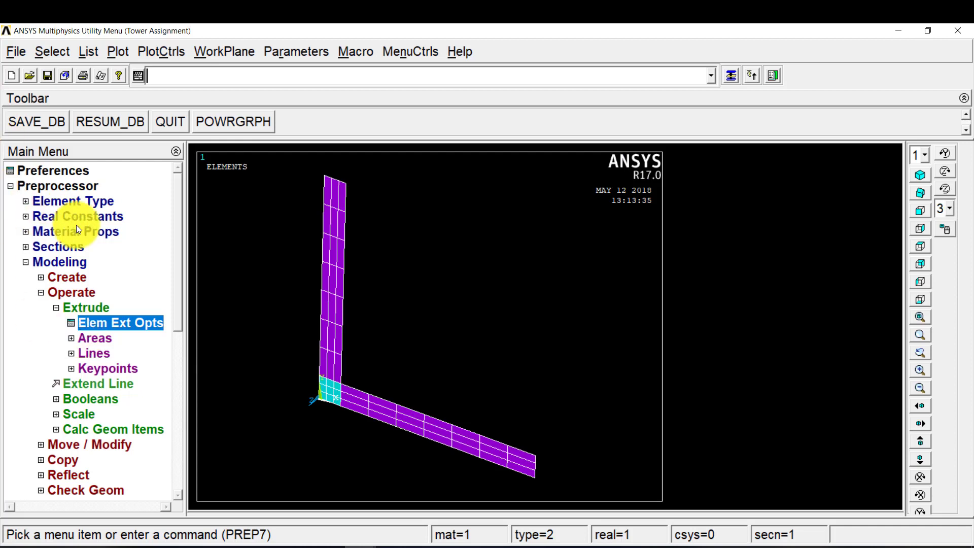
Extrude the three meshed areas of the L-shaped profile by XYZ offset with a DZ of -1.
{"action": "left_click", "coordinate": [88, 337]}
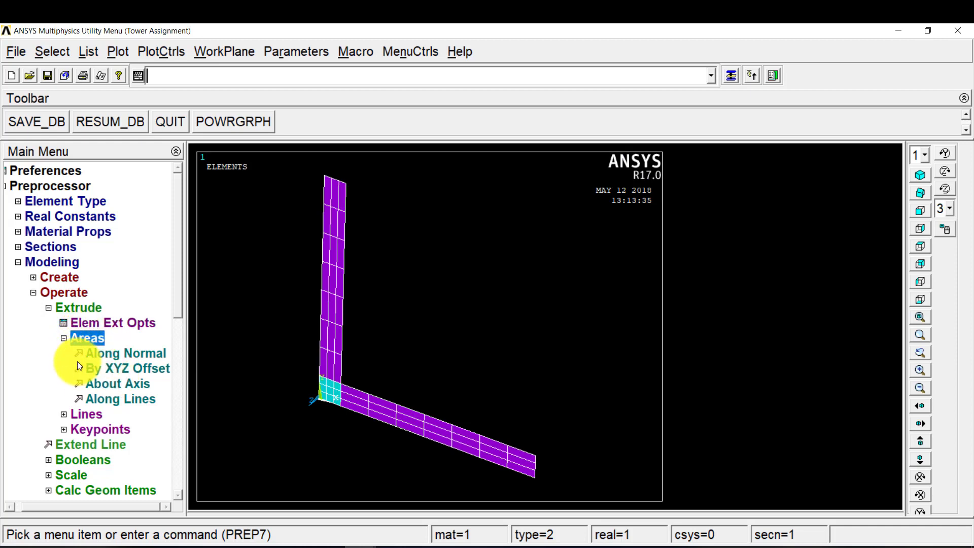
{"action": "left_click", "coordinate": [132, 368]}
{"action": "left_click_drag", "start_coordinate": [51, 275], "coordinate": [840, 66]}
{"action": "left_click", "coordinate": [339, 284]}
{"action": "left_click", "coordinate": [335, 382]}
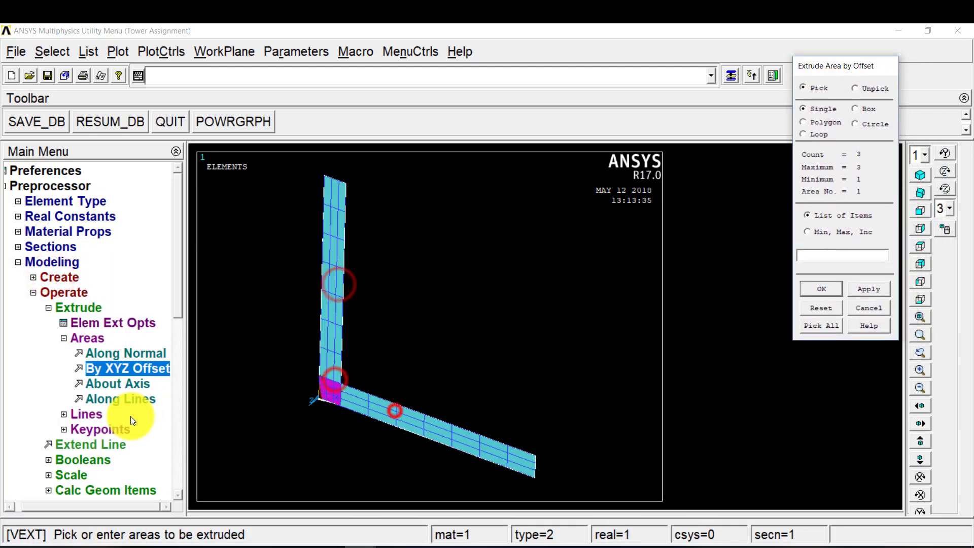
{"action": "left_click", "coordinate": [833, 287]}
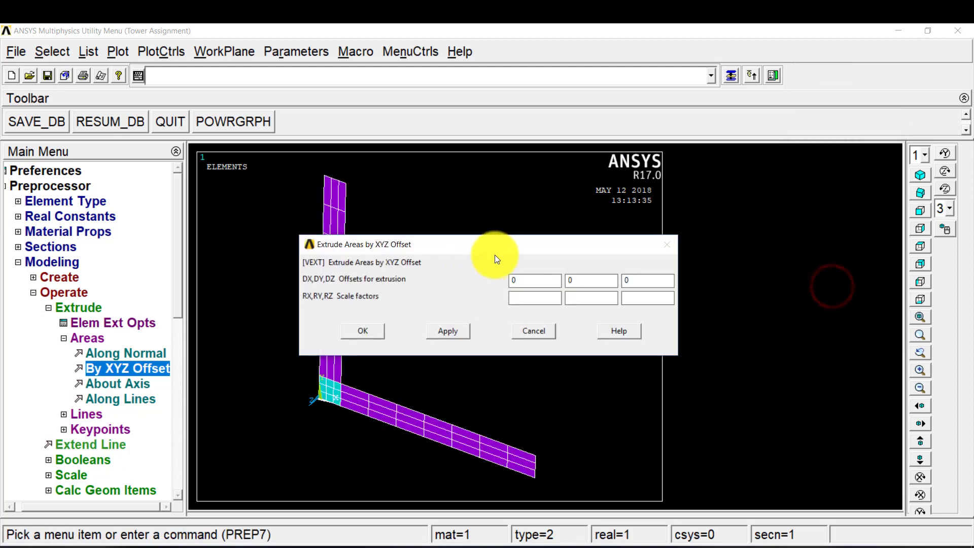
{"action": "left_click_drag", "start_coordinate": [503, 247], "coordinate": [754, 50]}
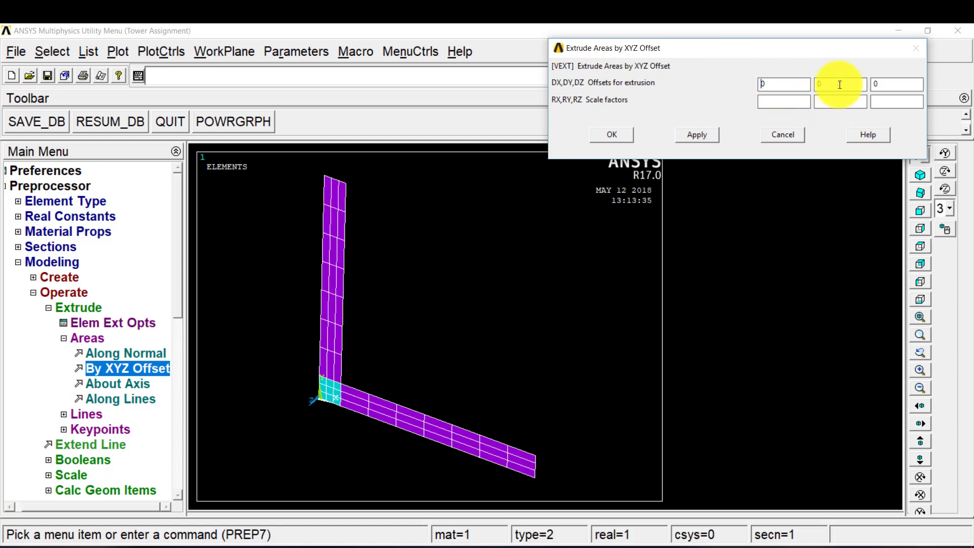
{"action": "left_click_drag", "start_coordinate": [888, 87], "coordinate": [784, 88]}
{"action": "type", "text": "-"}
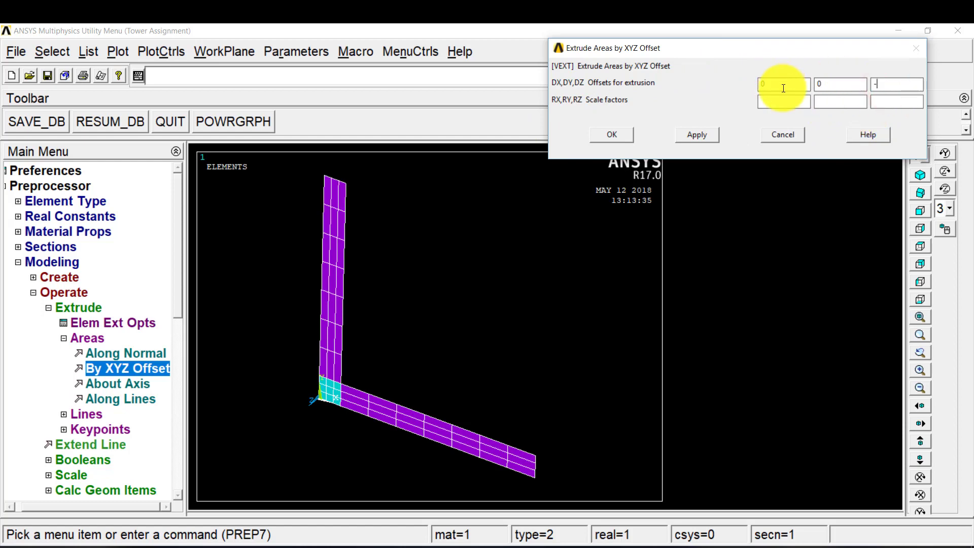
{"action": "type", "text": "1"}
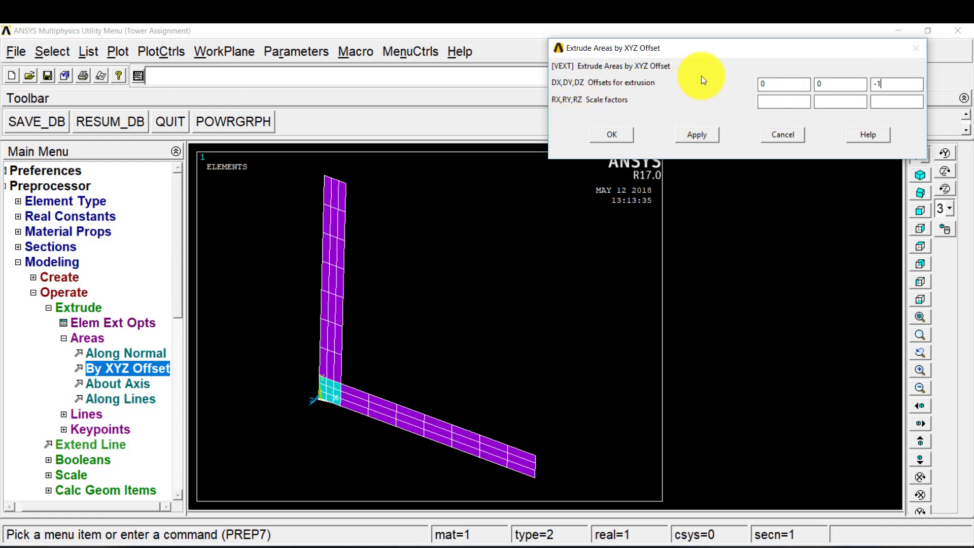
{"action": "left_click", "coordinate": [628, 133]}
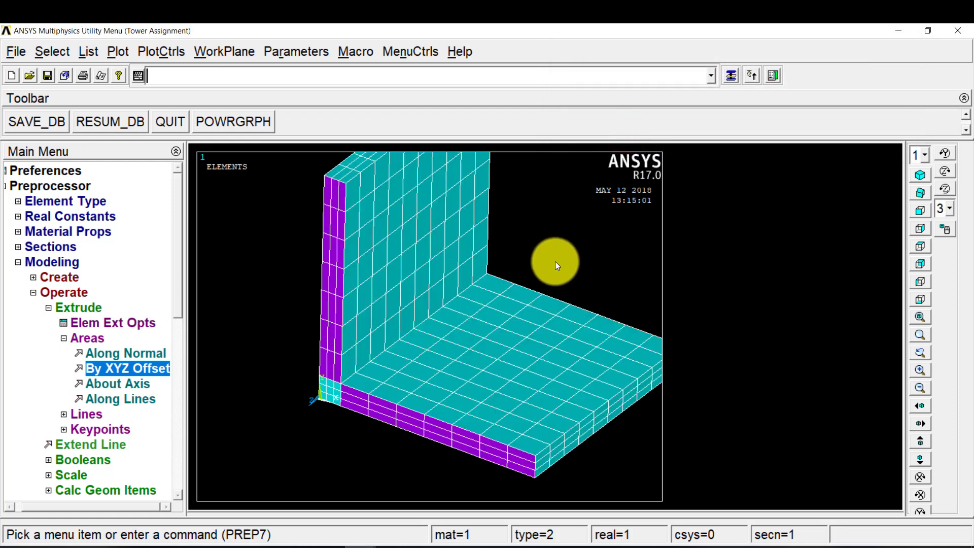
Extrude the three areas at the far end of the L-shaped solid by a further Z offset of -1 and fit the model in view.
{"action": "left_click_drag", "start_coordinate": [600, 253], "coordinate": [508, 300], "text": "ctrl"}
{"action": "left_click_drag", "start_coordinate": [502, 313], "coordinate": [477, 366], "text": "ctrl"}
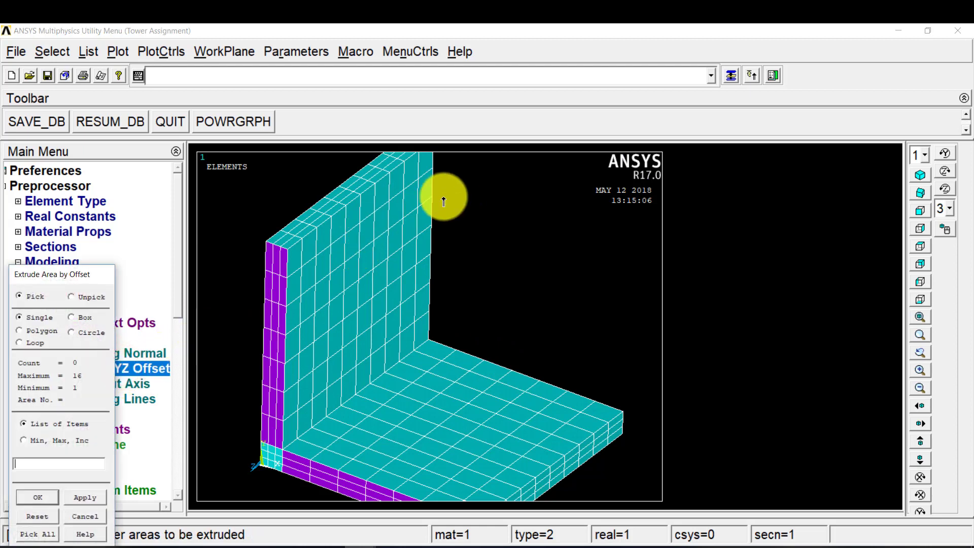
{"action": "left_click", "coordinate": [424, 199]}
{"action": "left_click", "coordinate": [417, 332]}
{"action": "left_click", "coordinate": [472, 362]}
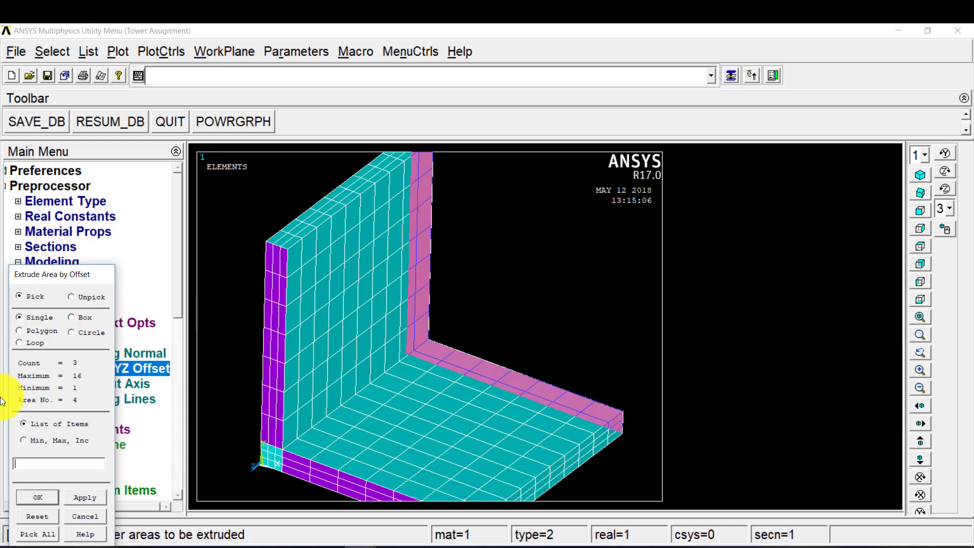
{"action": "left_click", "coordinate": [47, 500]}
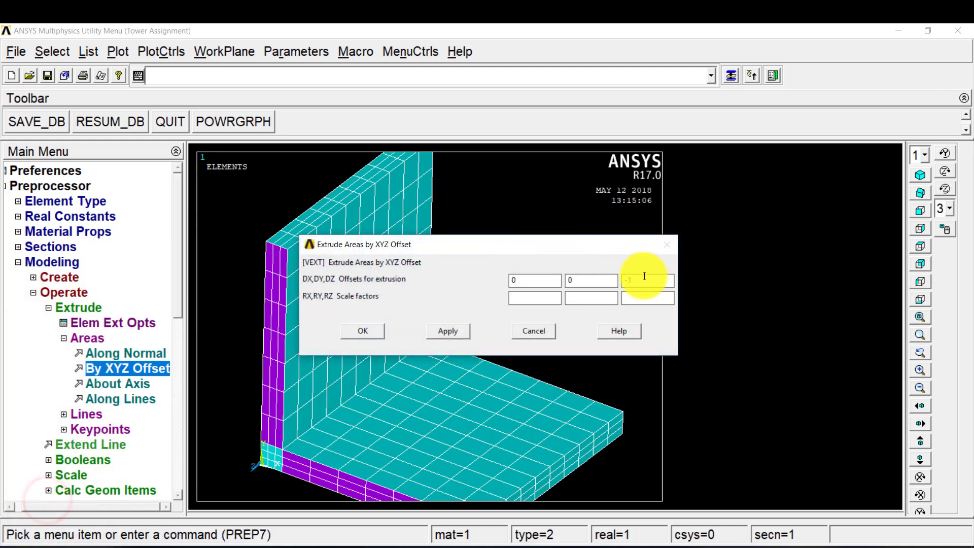
{"action": "left_click", "coordinate": [377, 336]}
{"action": "right_click", "coordinate": [482, 300]}
{"action": "left_click", "coordinate": [498, 352]}
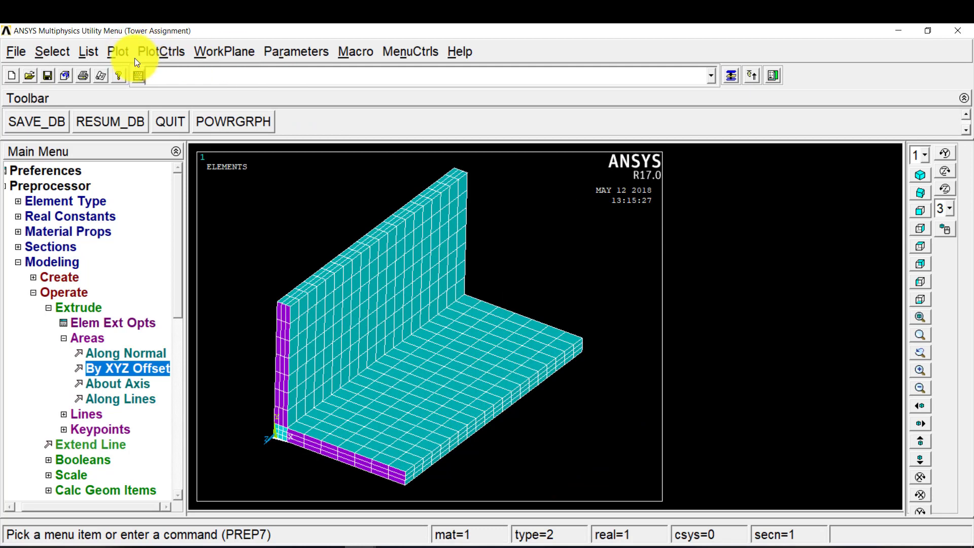
Plot the volumes to inspect the extruded segments, and return to the element plot.
{"action": "left_click", "coordinate": [118, 52]}
{"action": "left_click", "coordinate": [148, 145]}
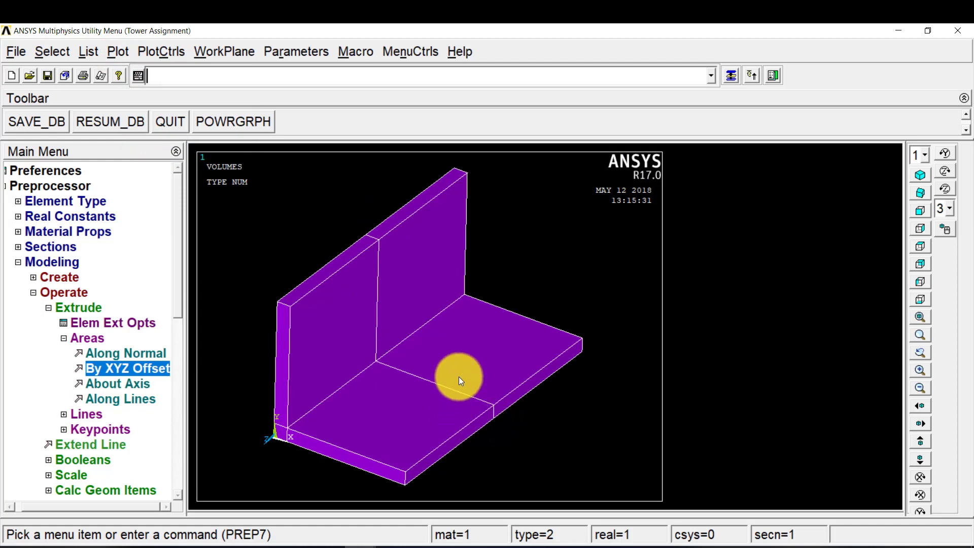
{"action": "left_click", "coordinate": [119, 51]}
{"action": "left_click", "coordinate": [147, 215]}
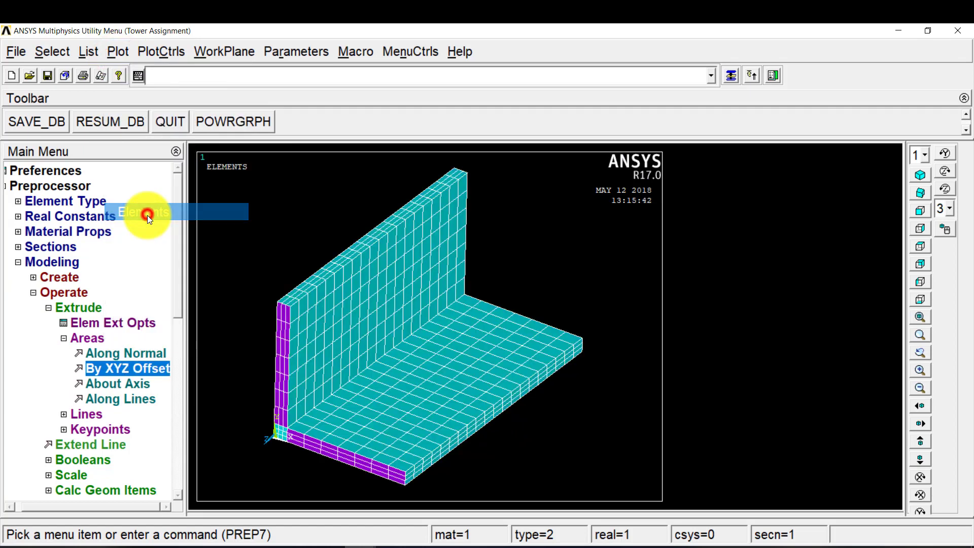
{"action": "left_click", "coordinate": [475, 354]}
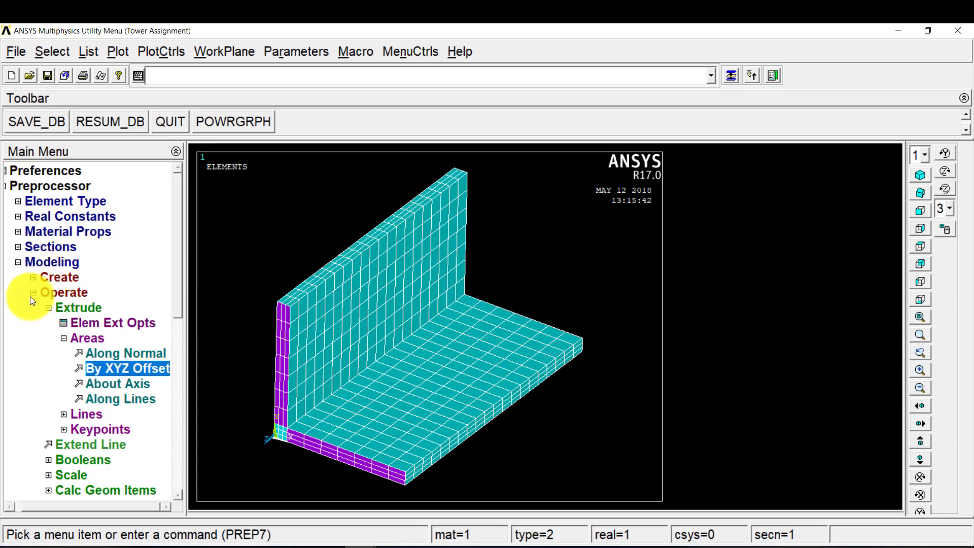
Clear the mesh from all areas of the L-shaped solid and replot the elements.
{"action": "left_click", "coordinate": [48, 293]}
{"action": "left_click", "coordinate": [51, 445]}
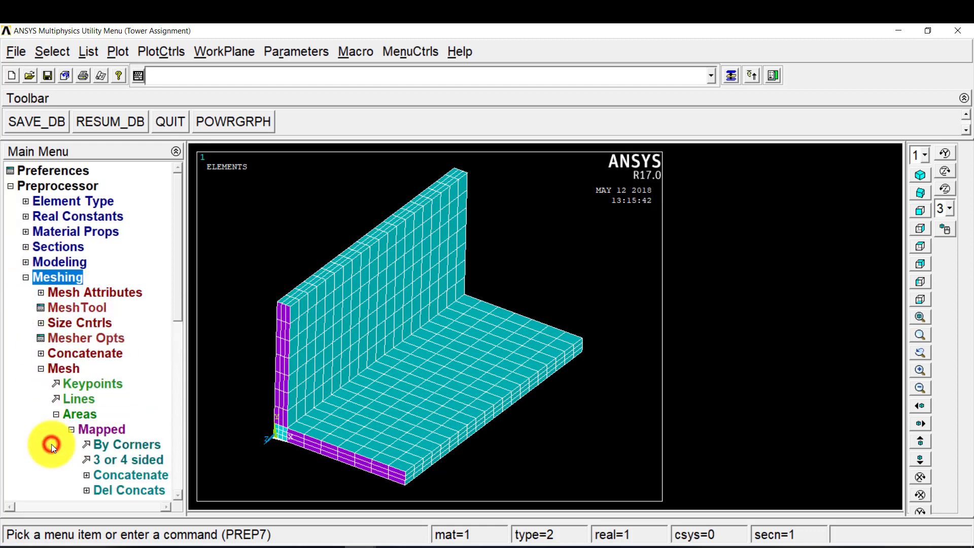
{"action": "left_click", "coordinate": [72, 373]}
{"action": "left_click", "coordinate": [63, 420]}
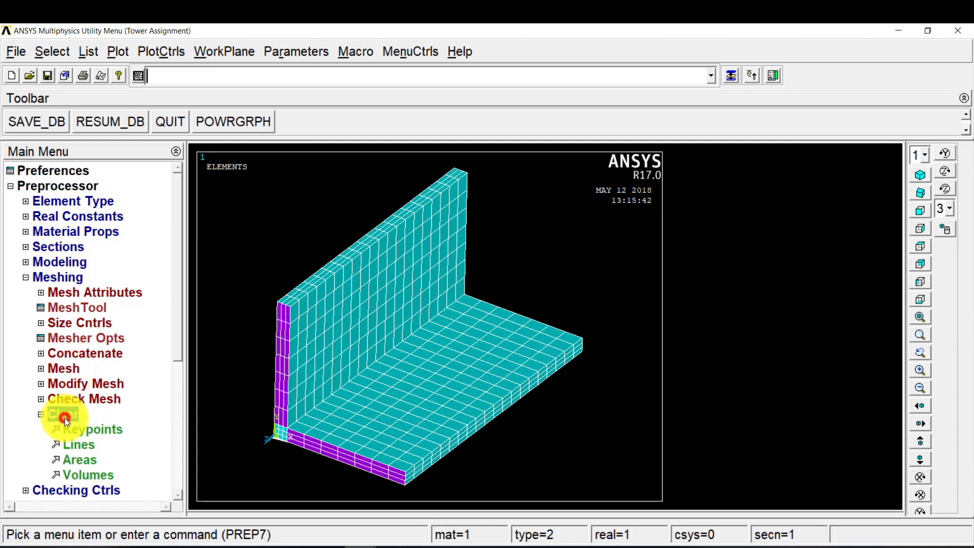
{"action": "left_click", "coordinate": [87, 464]}
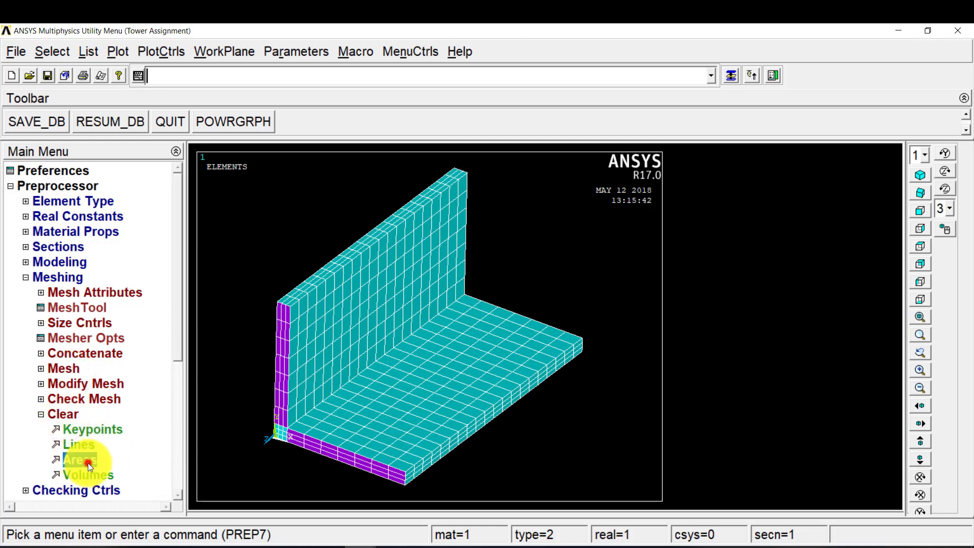
{"action": "left_click_drag", "start_coordinate": [88, 273], "coordinate": [555, 135]}
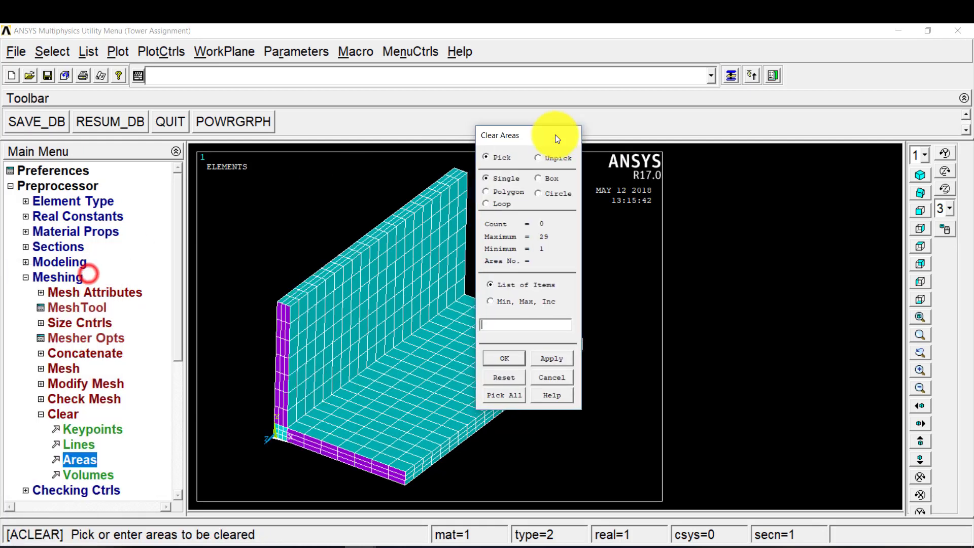
{"action": "left_click", "coordinate": [503, 395]}
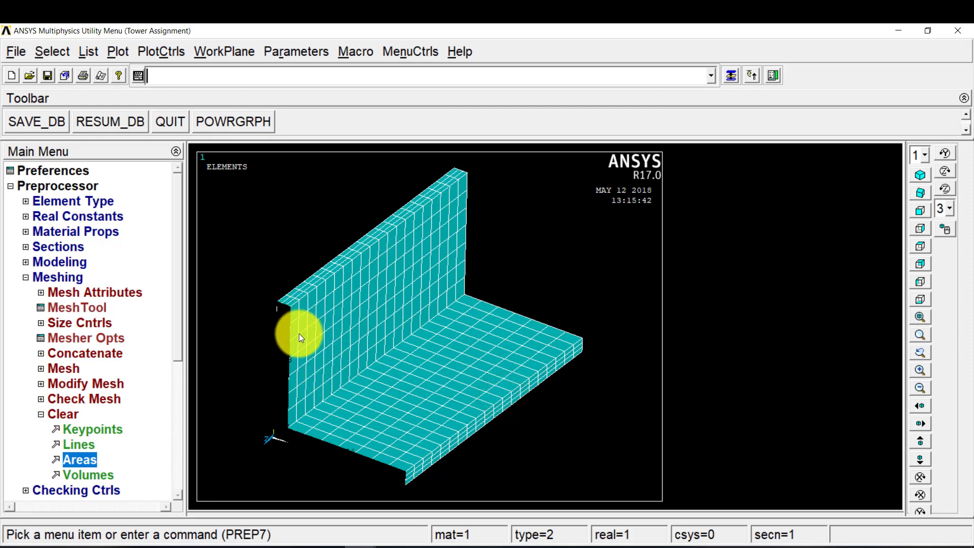
{"action": "right_click", "coordinate": [518, 300]}
{"action": "left_click", "coordinate": [553, 301]}
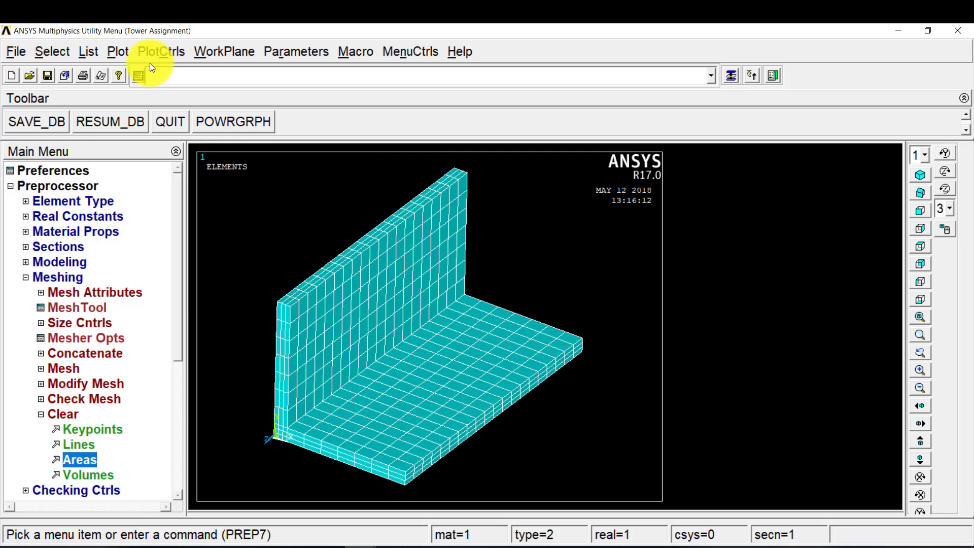
Display the volumes of the L-shaped solid instead of its elements.
{"action": "left_click", "coordinate": [126, 53]}
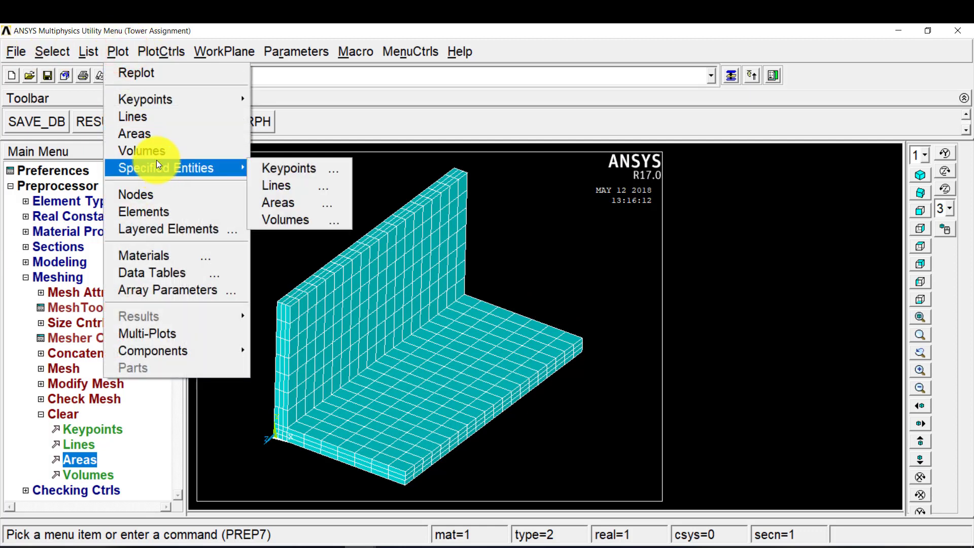
{"action": "left_click", "coordinate": [157, 150]}
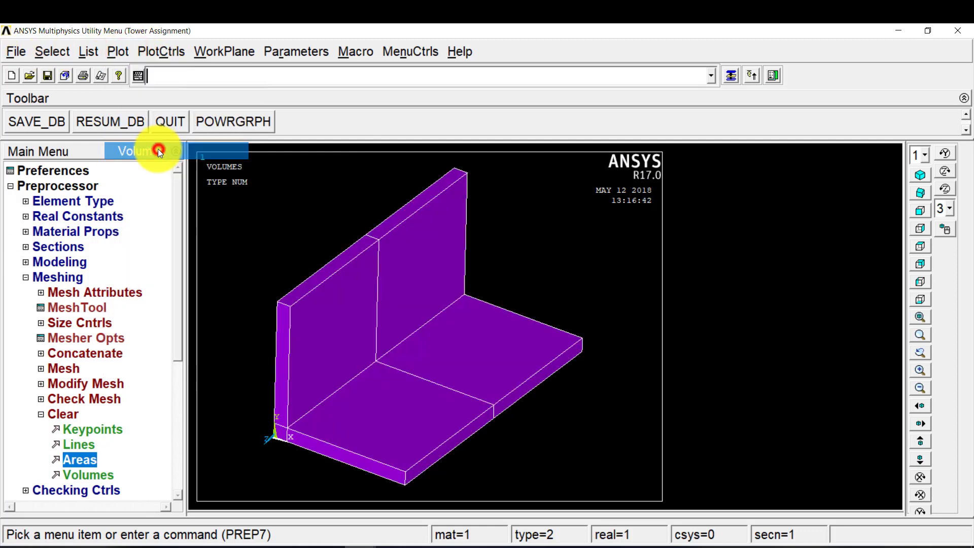
{"action": "left_click", "coordinate": [379, 239]}
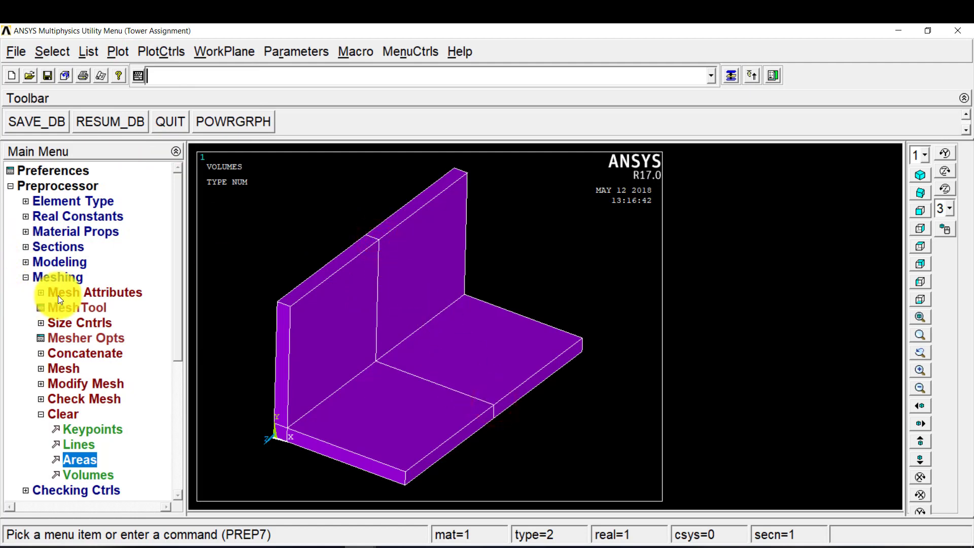
Create a straight line from the vertical wall's inner top edge to the base's outer top edge at the mid-length joint.
{"action": "left_click", "coordinate": [63, 281]}
{"action": "left_click", "coordinate": [66, 263]}
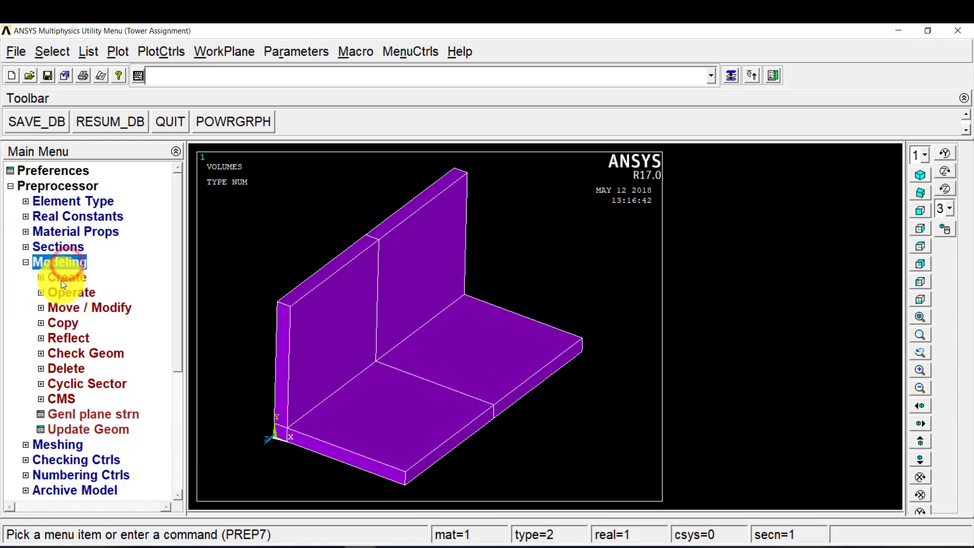
{"action": "left_click", "coordinate": [61, 278]}
{"action": "left_click", "coordinate": [60, 307]}
{"action": "left_click", "coordinate": [109, 336]}
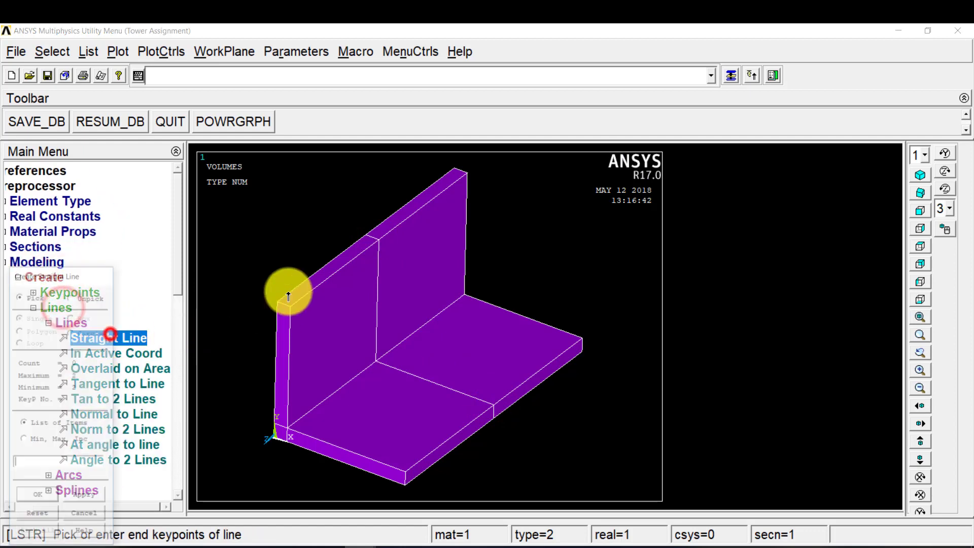
{"action": "left_click", "coordinate": [375, 245]}
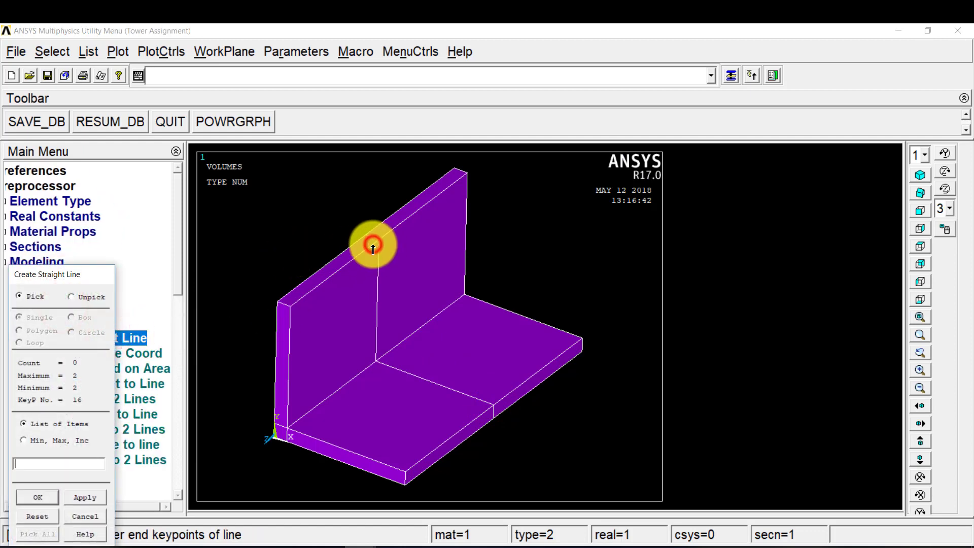
{"action": "left_click", "coordinate": [462, 409]}
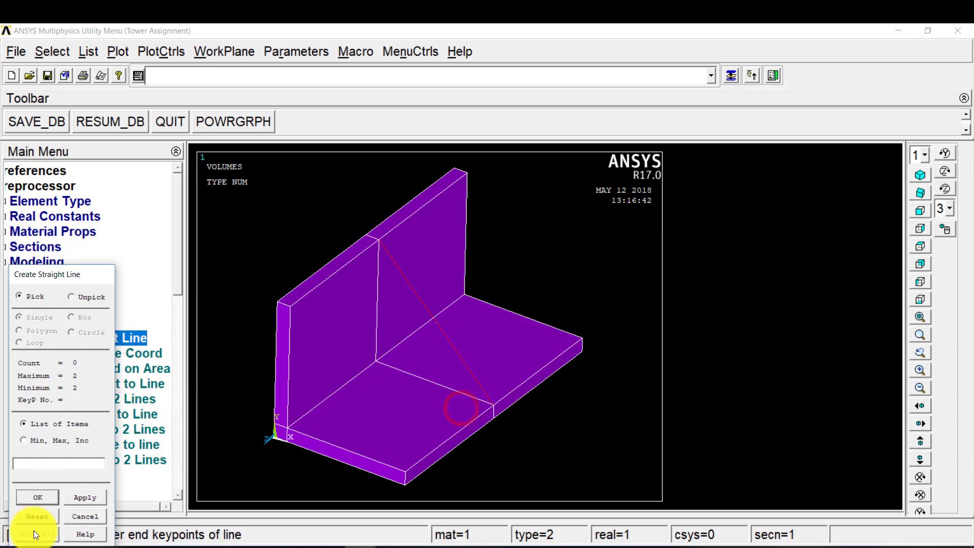
{"action": "left_click", "coordinate": [71, 517]}
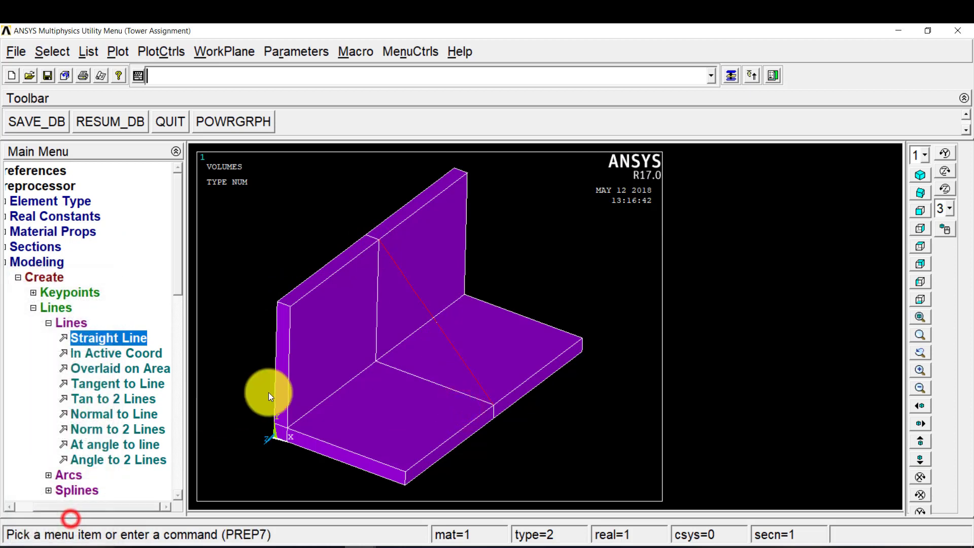
Create a triangular rib area by lines from the diagonal and the two mid-length joint lines on the wall and base.
{"action": "left_click", "coordinate": [50, 311]}
{"action": "left_click", "coordinate": [70, 324]}
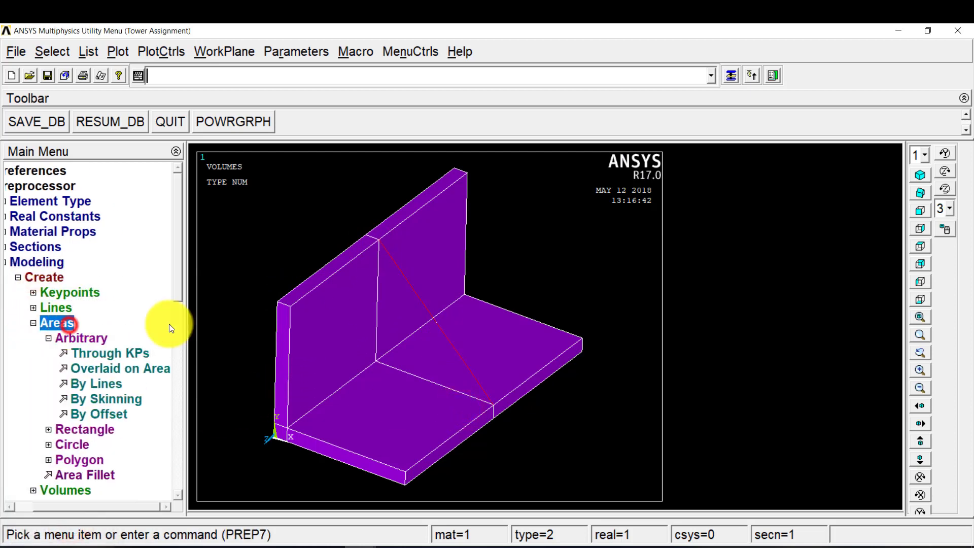
{"action": "left_click", "coordinate": [104, 384]}
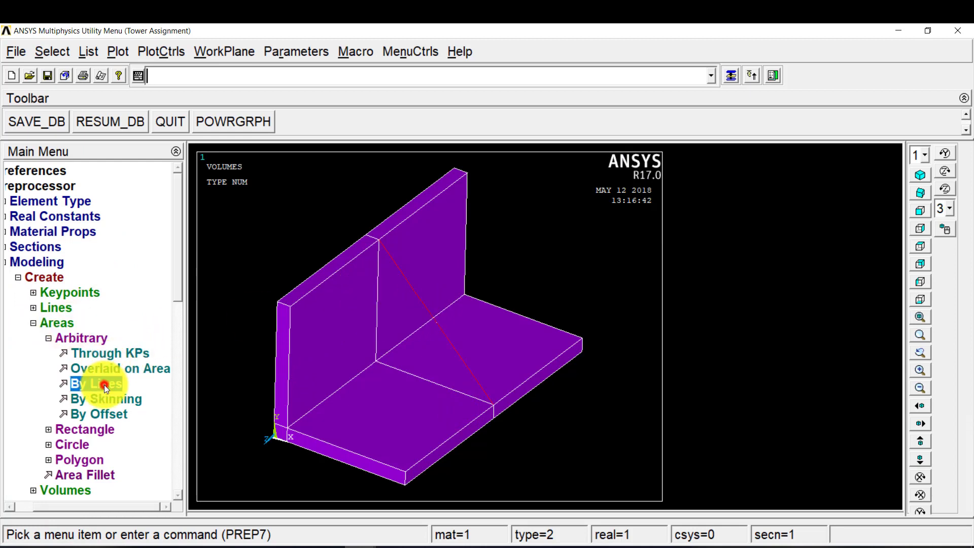
{"action": "left_click", "coordinate": [433, 328]}
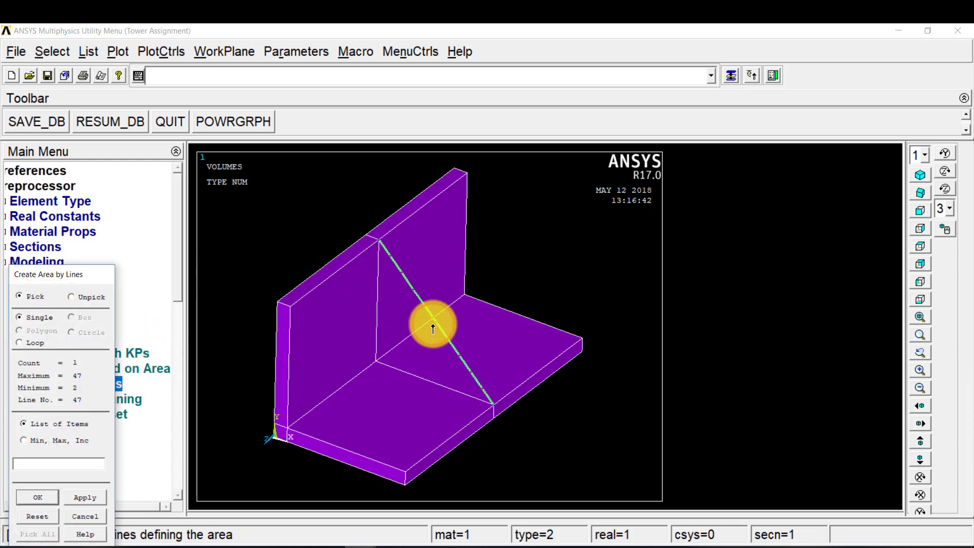
{"action": "left_click", "coordinate": [373, 321]}
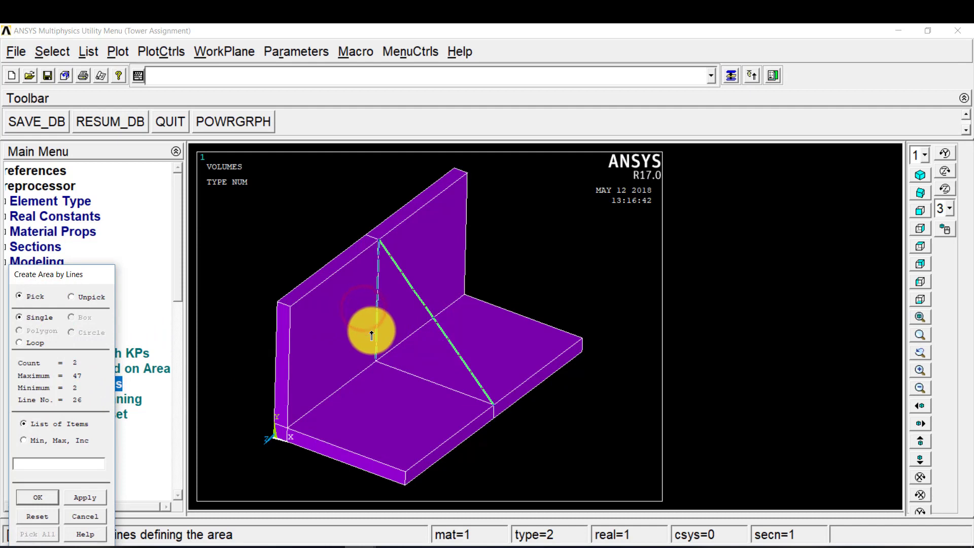
{"action": "left_click", "coordinate": [408, 370]}
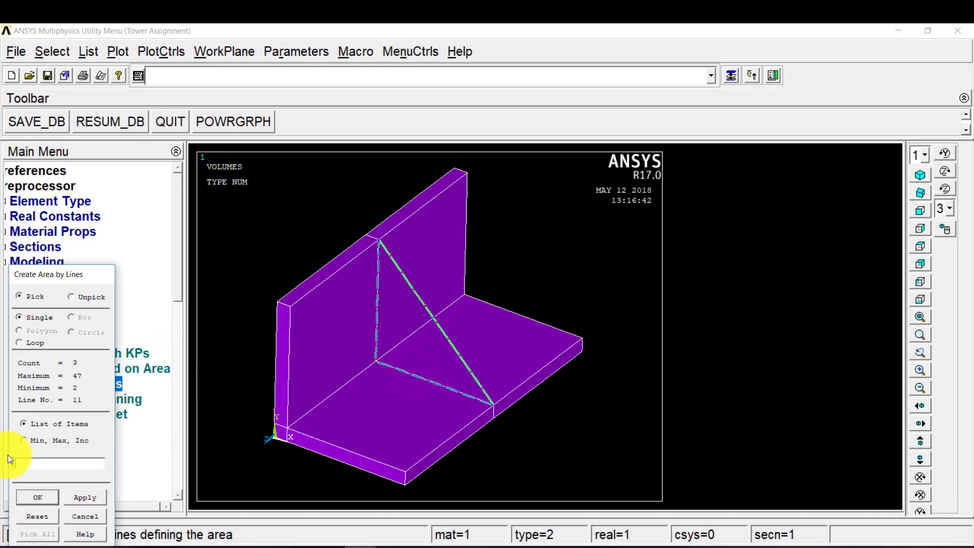
{"action": "left_click", "coordinate": [42, 494]}
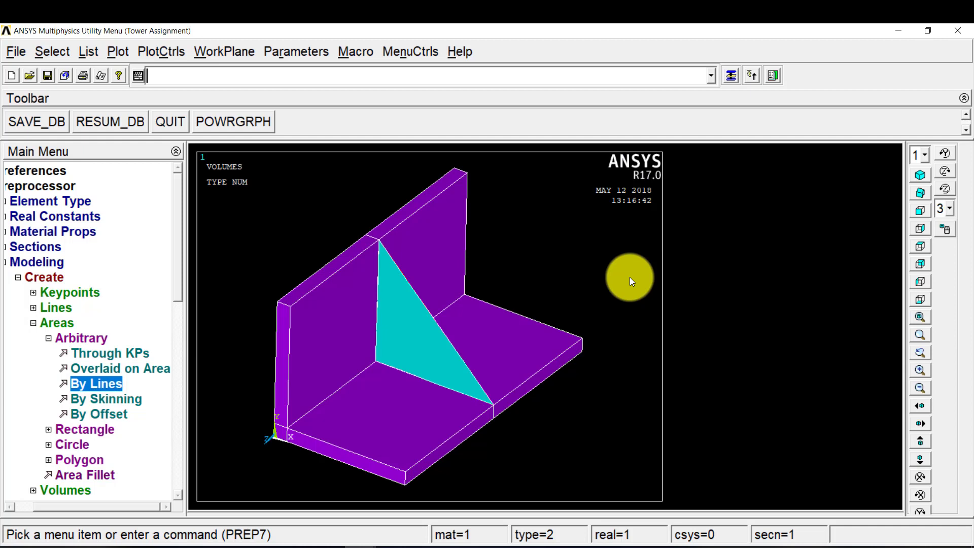
Set the default meshing element type to 1 SHELL63.
{"action": "left_click", "coordinate": [55, 262]}
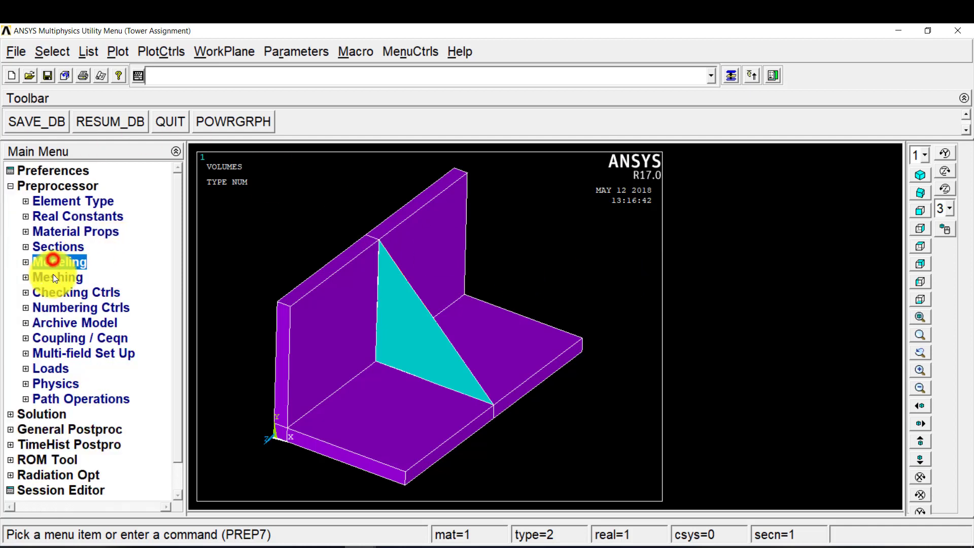
{"action": "left_click", "coordinate": [53, 277]}
{"action": "left_click", "coordinate": [69, 292]}
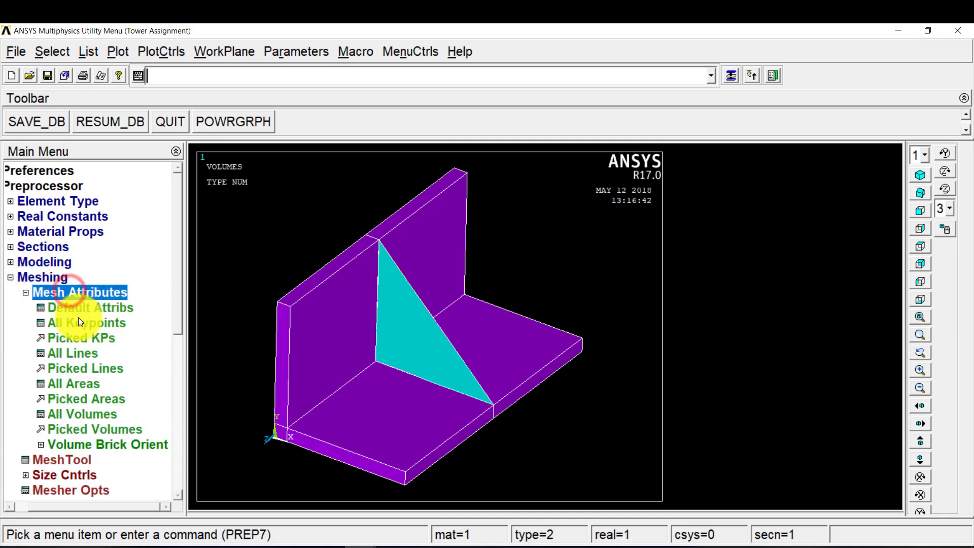
{"action": "left_click", "coordinate": [61, 308]}
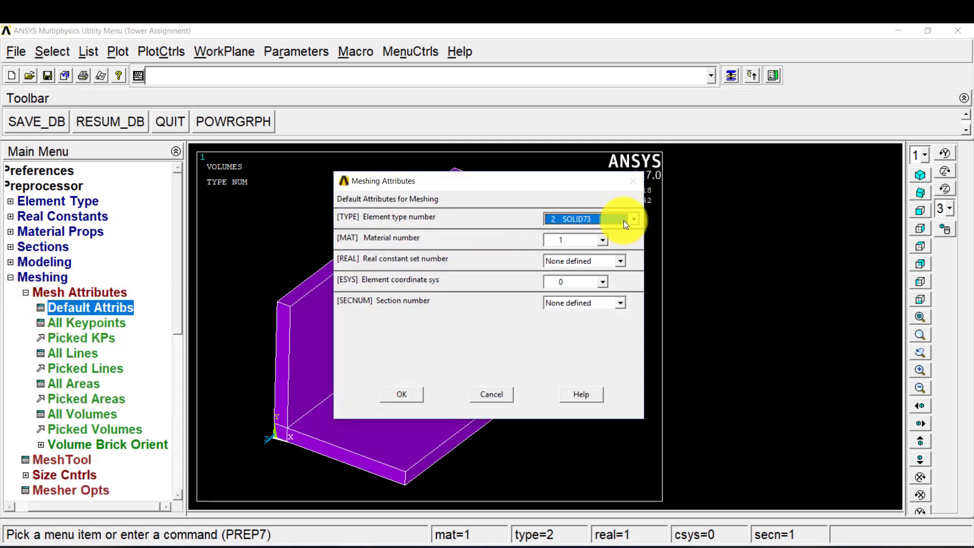
{"action": "left_click", "coordinate": [624, 223]}
{"action": "left_click", "coordinate": [617, 229]}
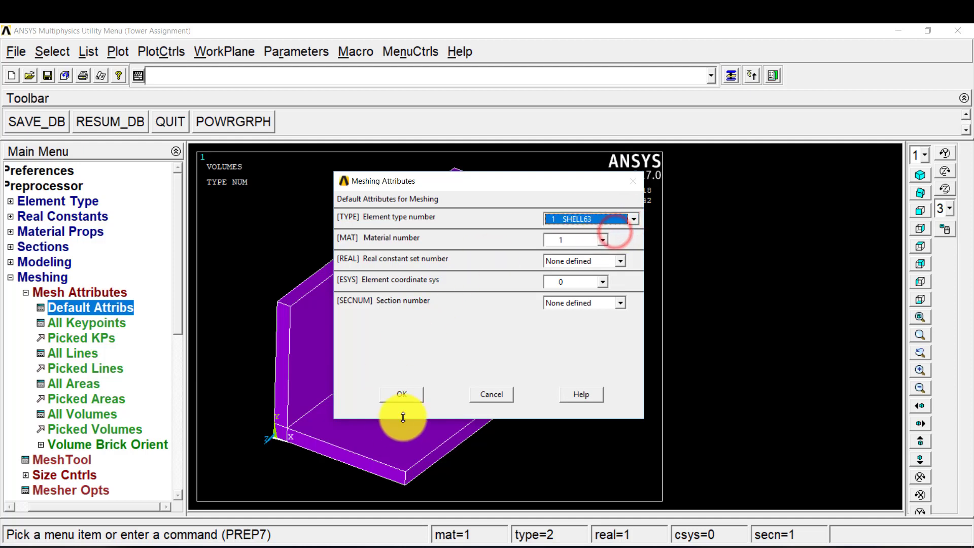
{"action": "left_click", "coordinate": [405, 398]}
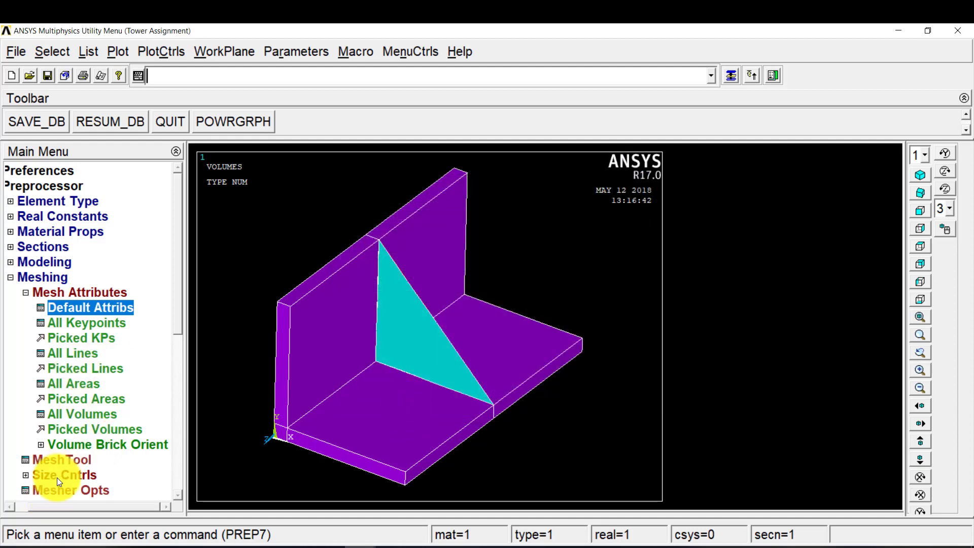
Free-mesh only the triangular rib area, removing any other picked area from the selection.
{"action": "left_click", "coordinate": [80, 292]}
{"action": "left_click", "coordinate": [63, 365]}
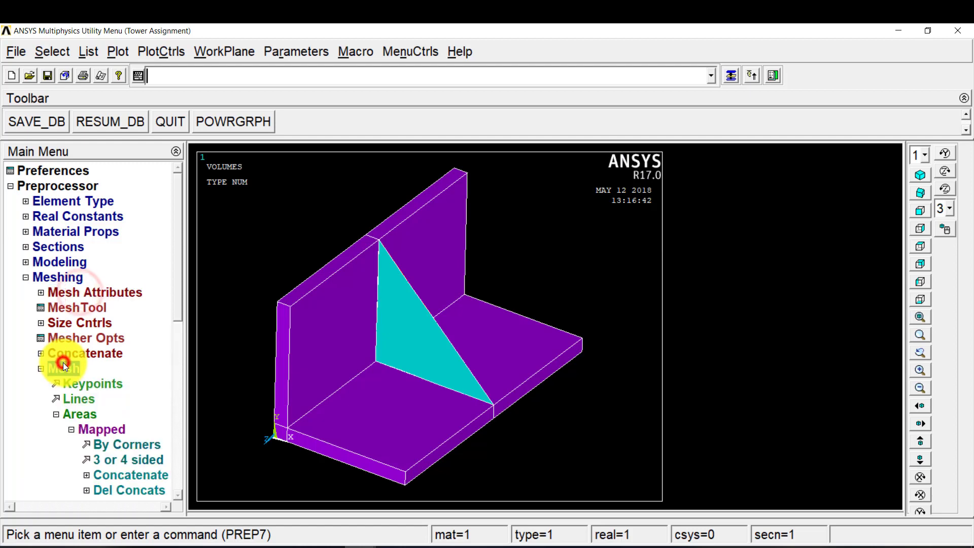
{"action": "left_click", "coordinate": [81, 430]}
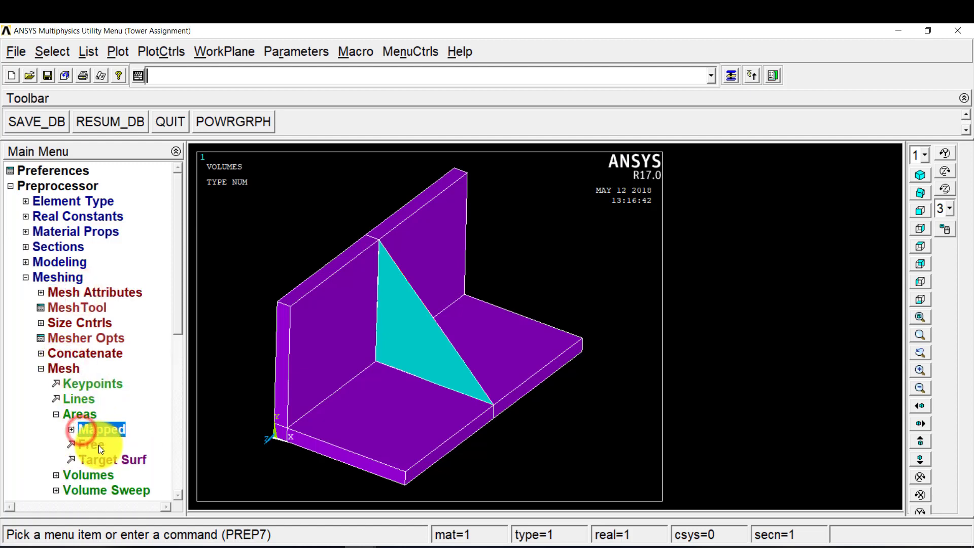
{"action": "left_click", "coordinate": [99, 445]}
{"action": "mouse_move", "coordinate": [413, 337]}
{"action": "left_mouse_down"}
{"action": "mouse_move", "coordinate": [407, 315]}
{"action": "mouse_move", "coordinate": [457, 374]}
{"action": "mouse_move", "coordinate": [405, 305]}
{"action": "mouse_move", "coordinate": [420, 349]}
{"action": "mouse_move", "coordinate": [398, 326]}
{"action": "mouse_move", "coordinate": [390, 336]}
{"action": "mouse_move", "coordinate": [446, 370]}
{"action": "mouse_move", "coordinate": [384, 294]}
{"action": "mouse_move", "coordinate": [442, 385]}
{"action": "mouse_move", "coordinate": [467, 326]}
{"action": "mouse_move", "coordinate": [463, 305]}
{"action": "mouse_move", "coordinate": [457, 299]}
{"action": "mouse_move", "coordinate": [428, 355]}
{"action": "mouse_move", "coordinate": [402, 307]}
{"action": "mouse_move", "coordinate": [430, 360]}
{"action": "mouse_move", "coordinate": [418, 340]}
{"action": "left_mouse_up"}
{"action": "right_click", "coordinate": [450, 324]}
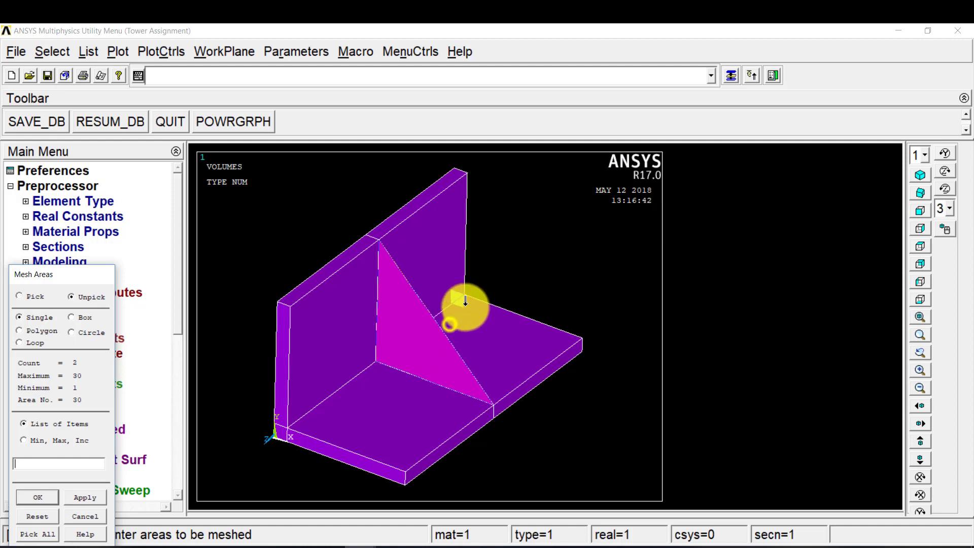
{"action": "left_click", "coordinate": [449, 274]}
{"action": "right_click", "coordinate": [447, 273]}
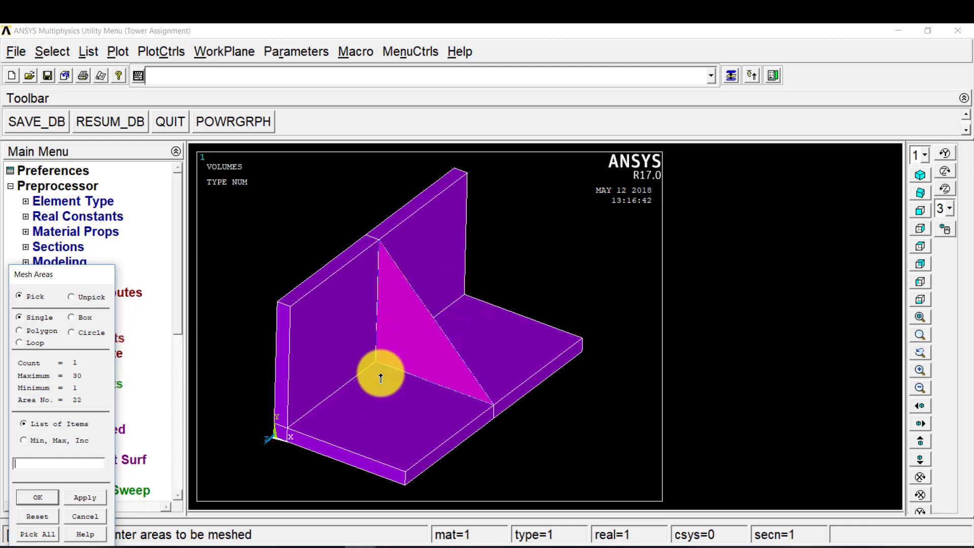
{"action": "left_click", "coordinate": [41, 498]}
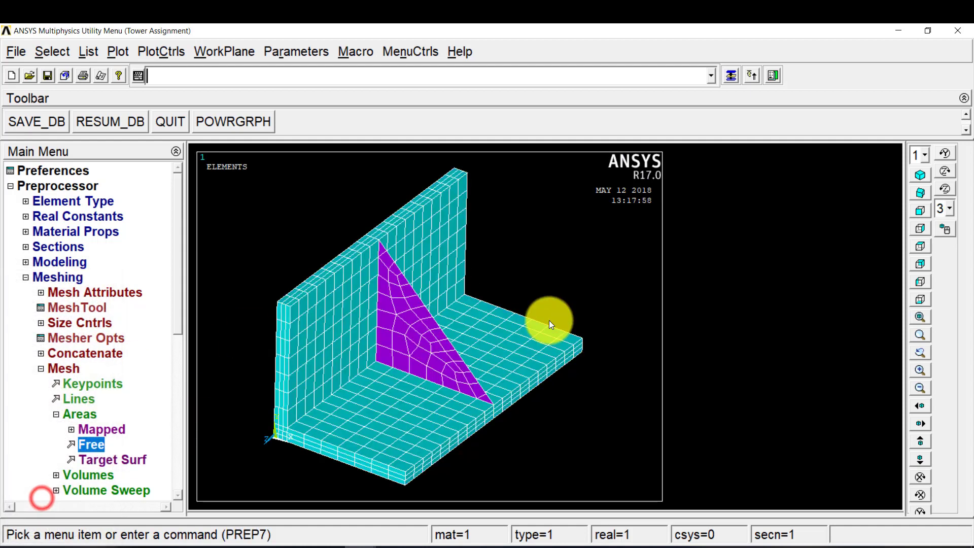
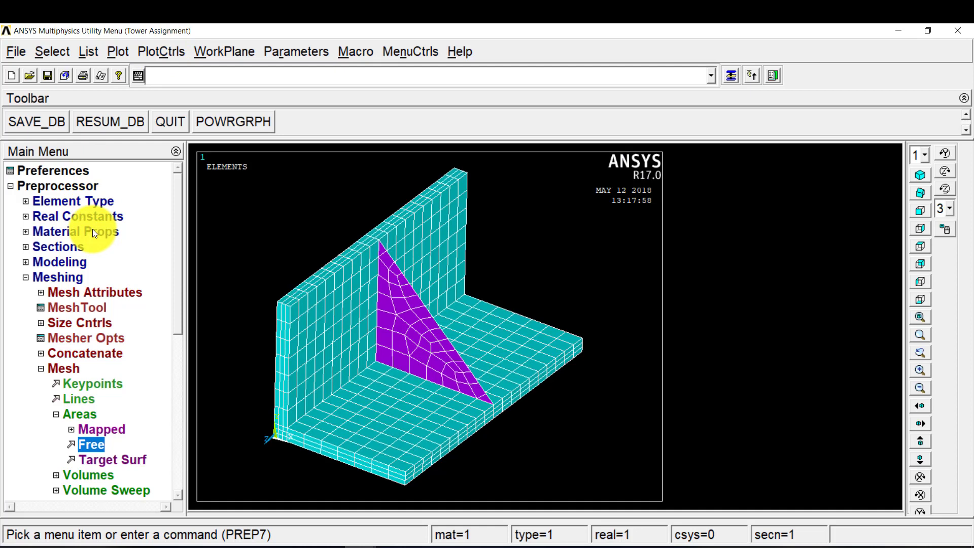
Add real constant set 1 for SHELL63 with a shell thickness of 0.05 at node I, and replot the elements.
{"action": "left_click", "coordinate": [87, 216]}
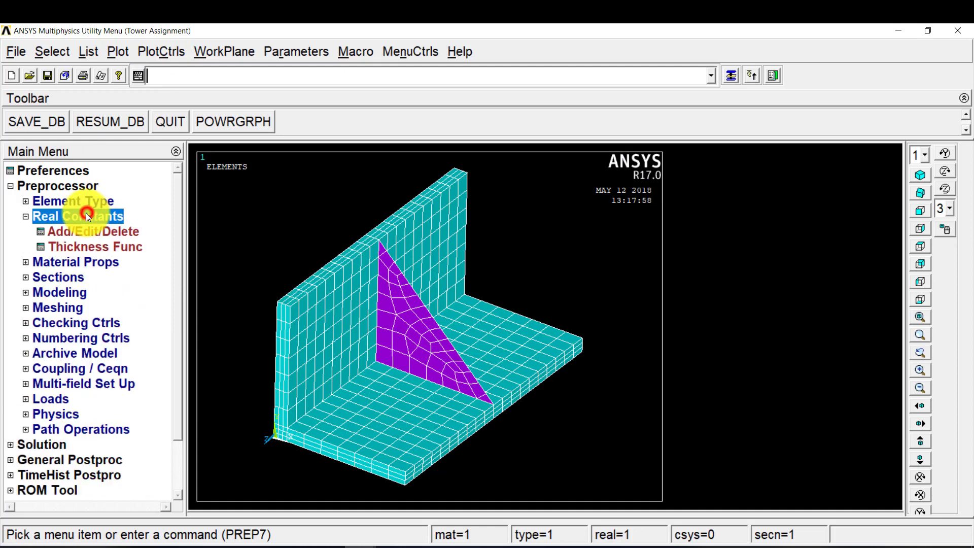
{"action": "left_click", "coordinate": [79, 230]}
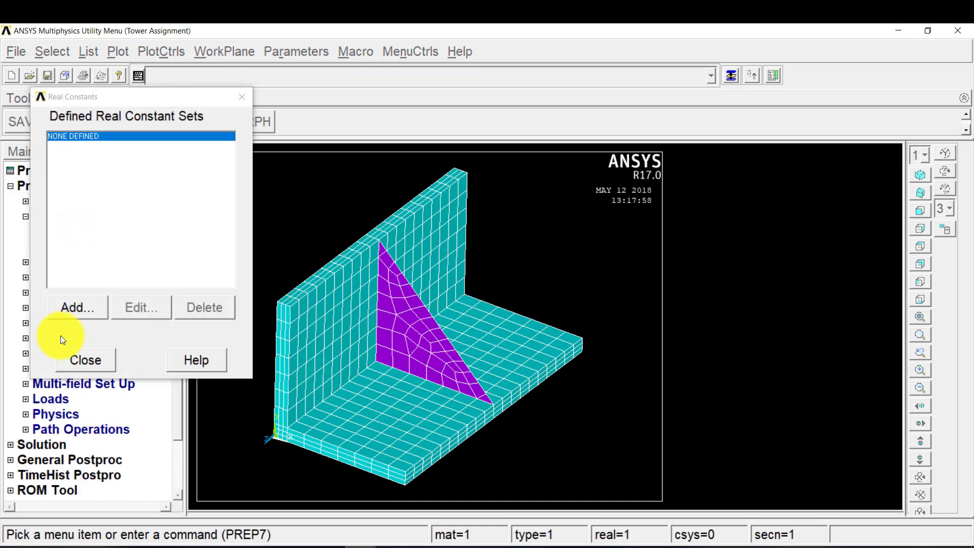
{"action": "left_click", "coordinate": [67, 310]}
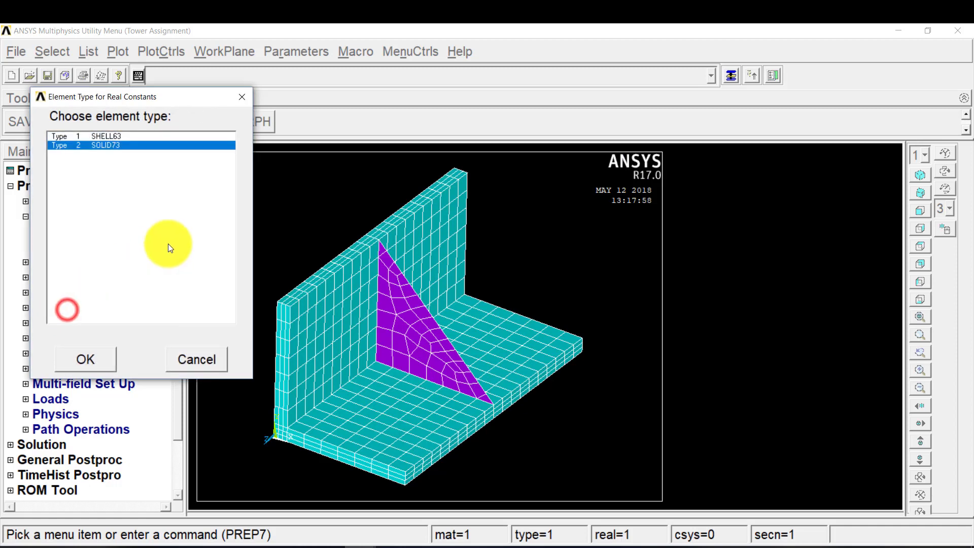
{"action": "left_click", "coordinate": [105, 136]}
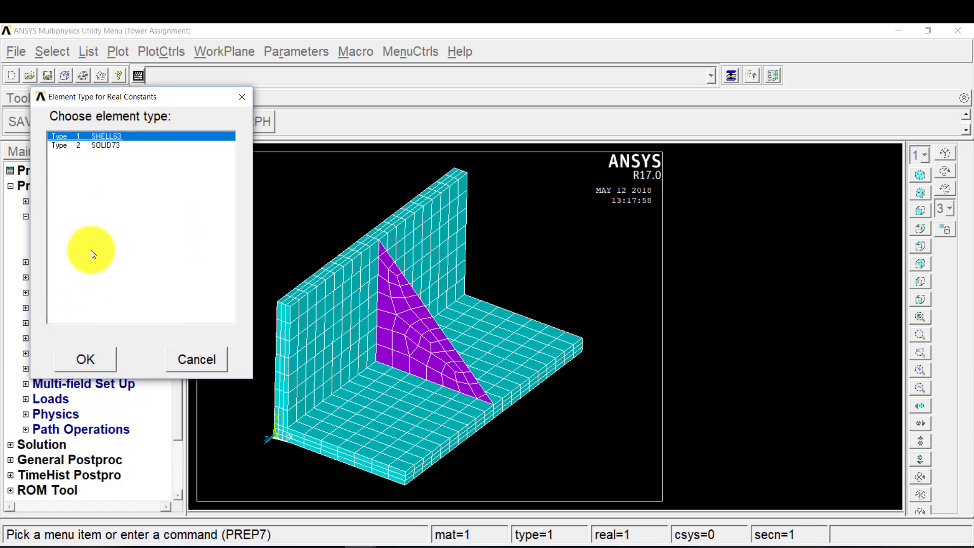
{"action": "left_click", "coordinate": [93, 362]}
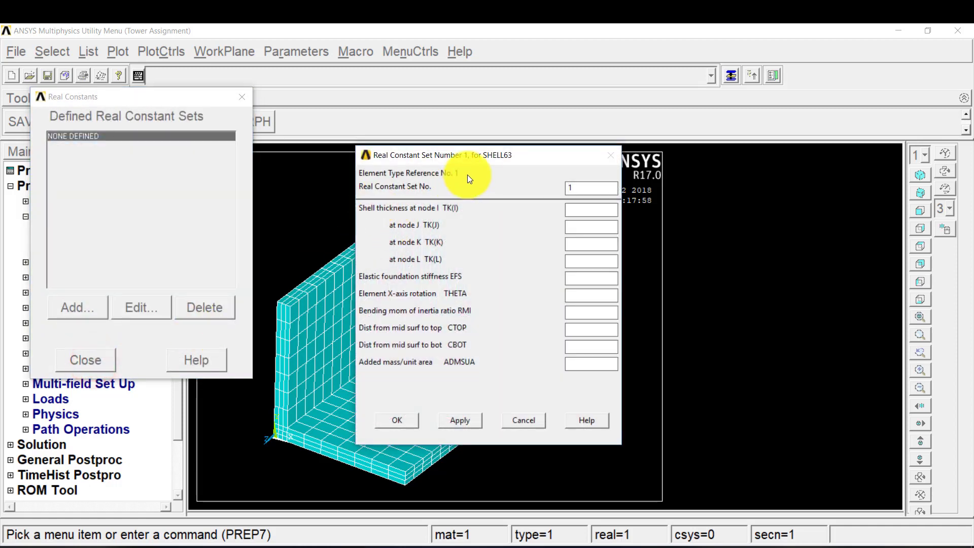
{"action": "left_click_drag", "start_coordinate": [489, 148], "coordinate": [741, 95]}
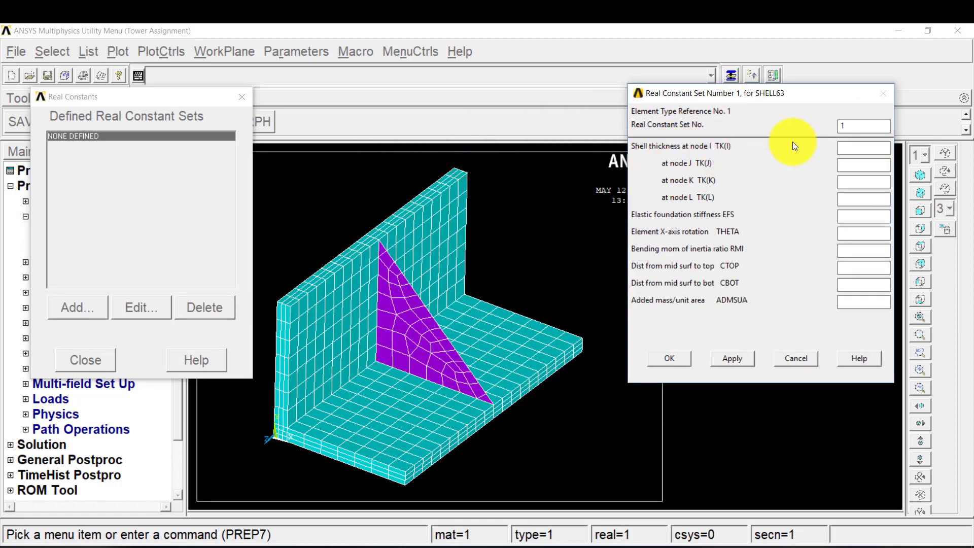
{"action": "left_click", "coordinate": [849, 150]}
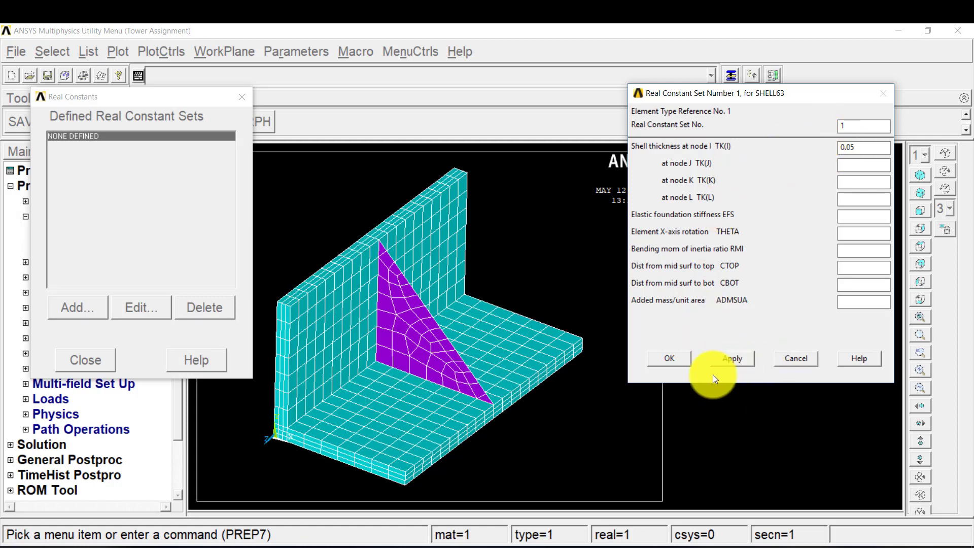
{"action": "left_click", "coordinate": [674, 360]}
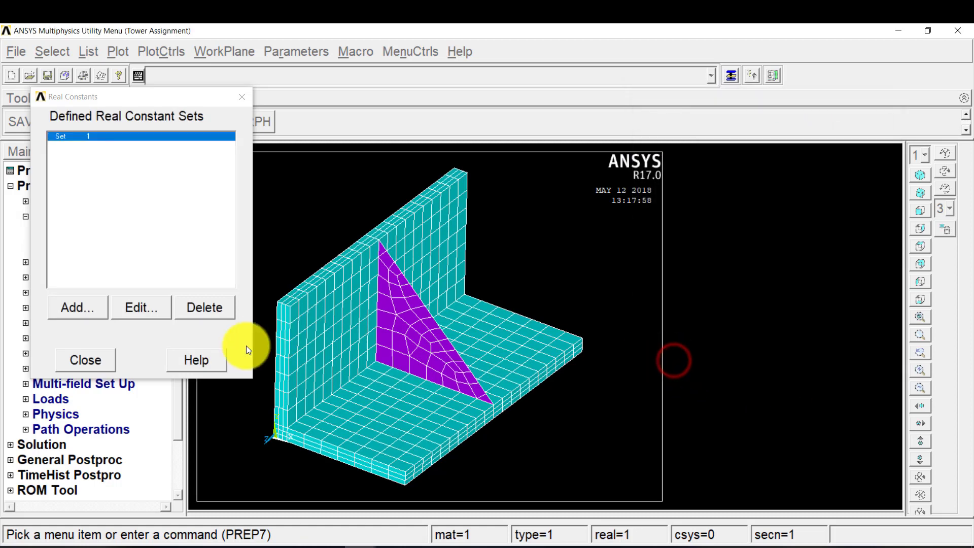
{"action": "left_click", "coordinate": [106, 354]}
{"action": "left_click", "coordinate": [356, 297]}
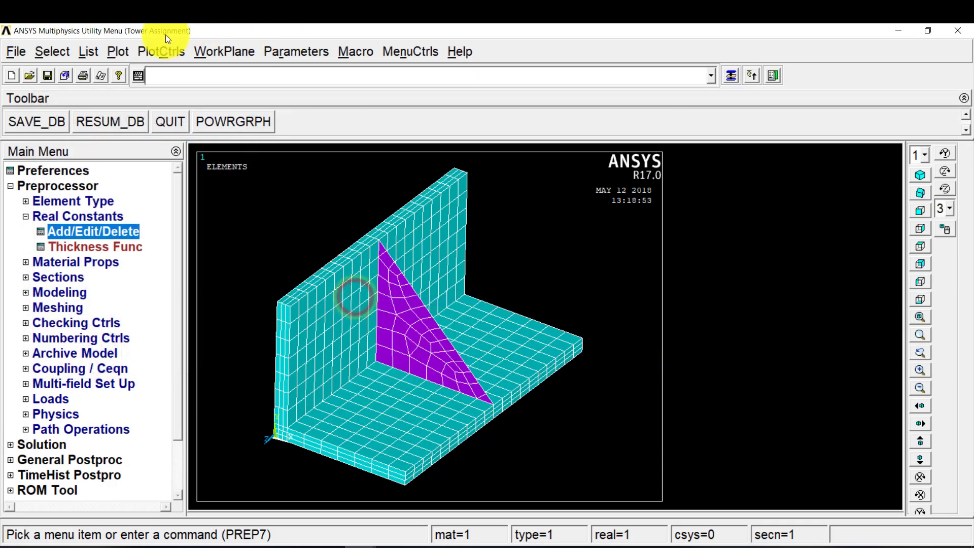
Turn on the display of element shapes based on real constant descriptions and replot the model.
{"action": "left_click", "coordinate": [151, 53]}
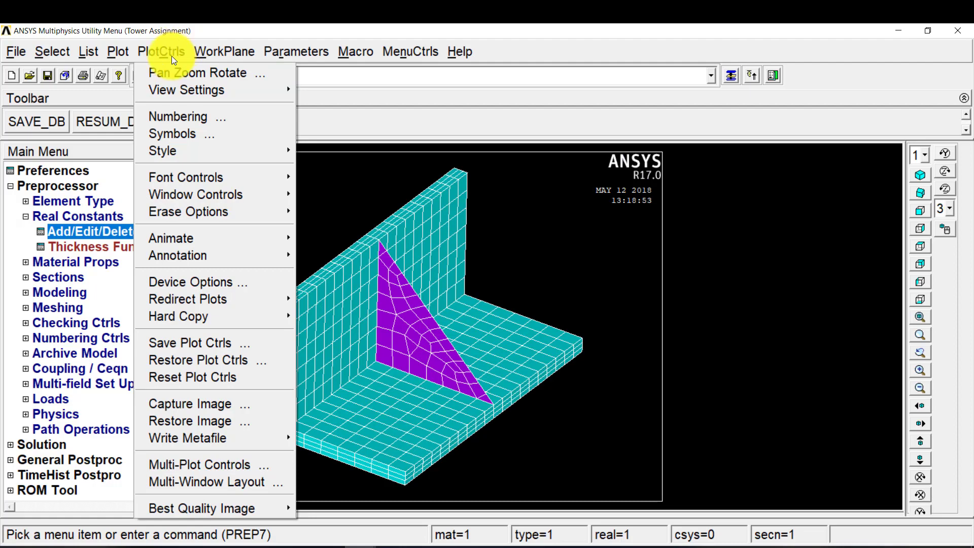
{"action": "mouse_move", "coordinate": [229, 150]}
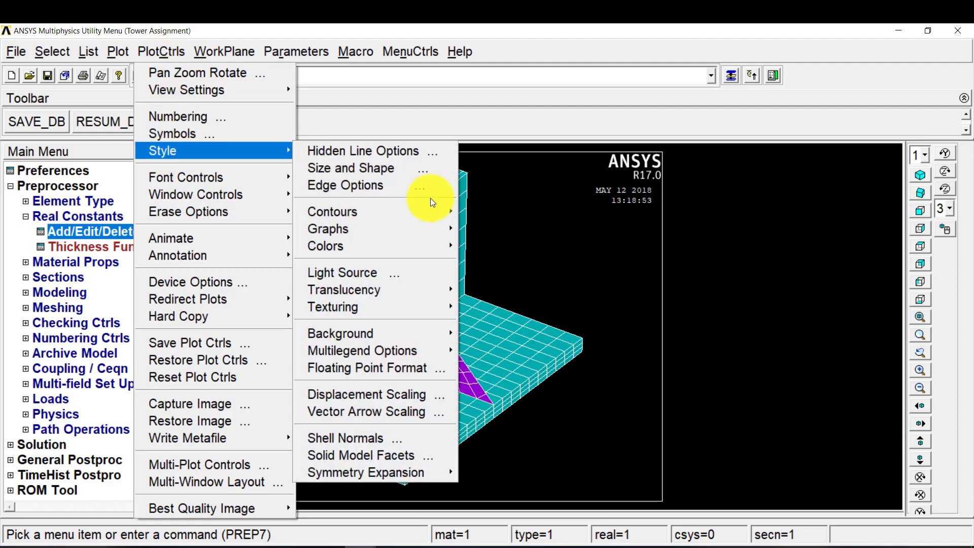
{"action": "left_click", "coordinate": [391, 167]}
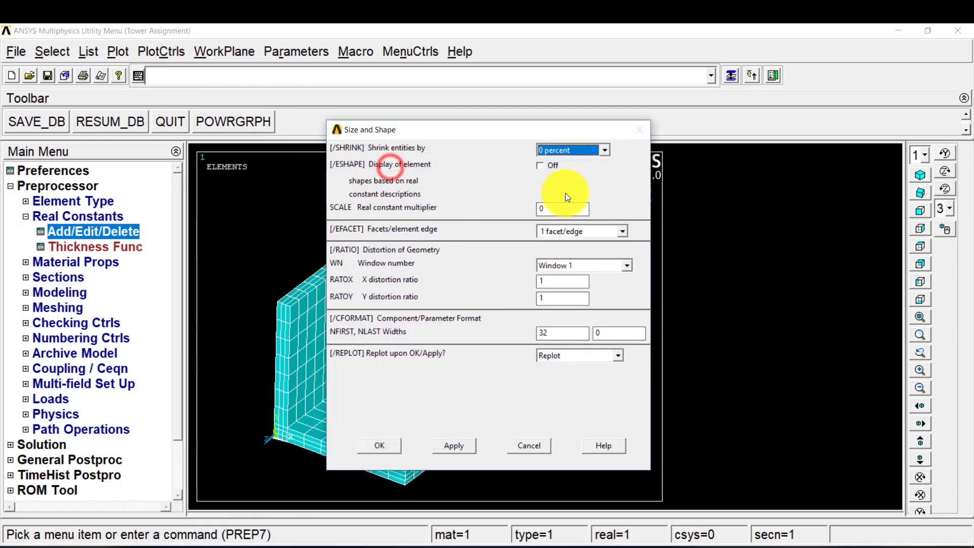
{"action": "left_click", "coordinate": [553, 165]}
{"action": "left_click", "coordinate": [373, 443]}
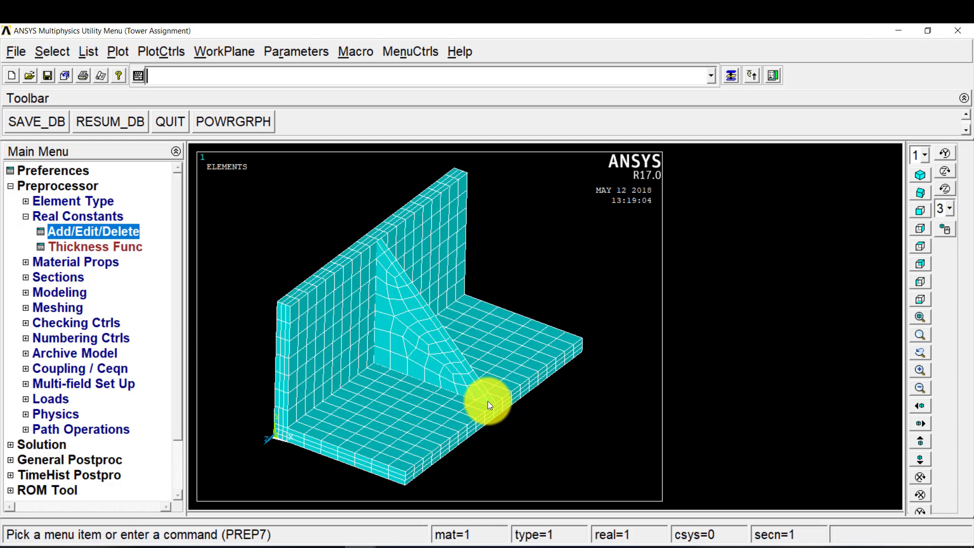
Edit real constant set 1 for SHELL63, setting the shell thickness at node I to 0.1, and replot the elements.
{"action": "left_click", "coordinate": [68, 232]}
{"action": "left_click", "coordinate": [115, 135]}
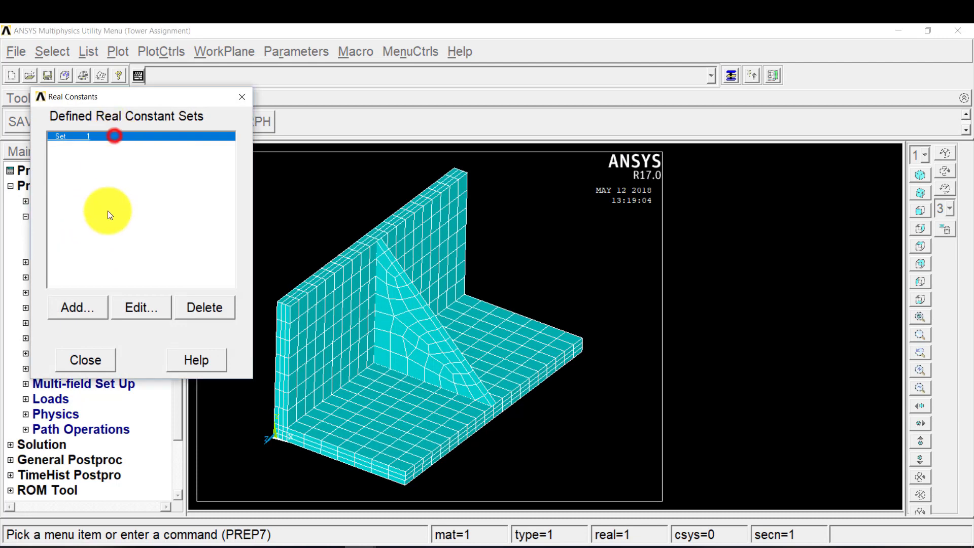
{"action": "left_click", "coordinate": [144, 306]}
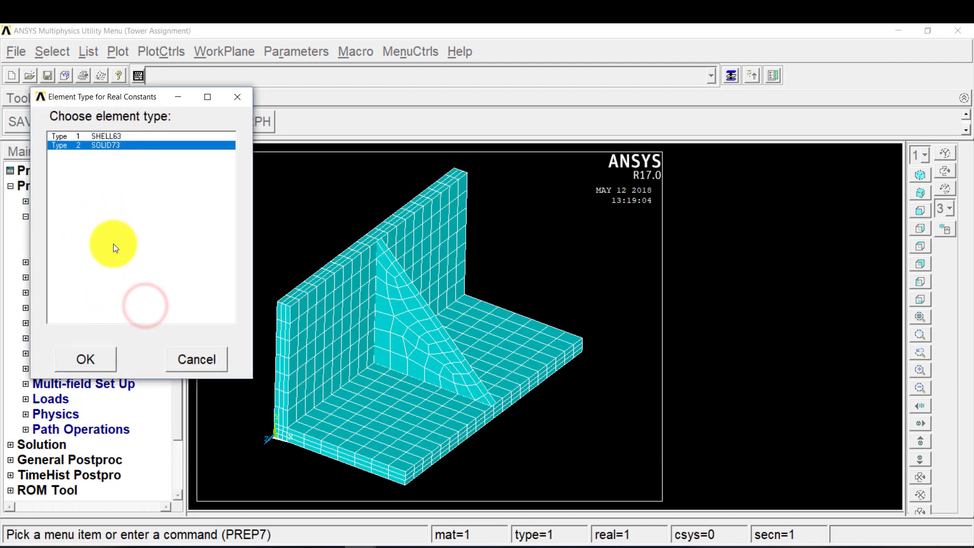
{"action": "left_click", "coordinate": [130, 136]}
{"action": "left_click", "coordinate": [97, 356]}
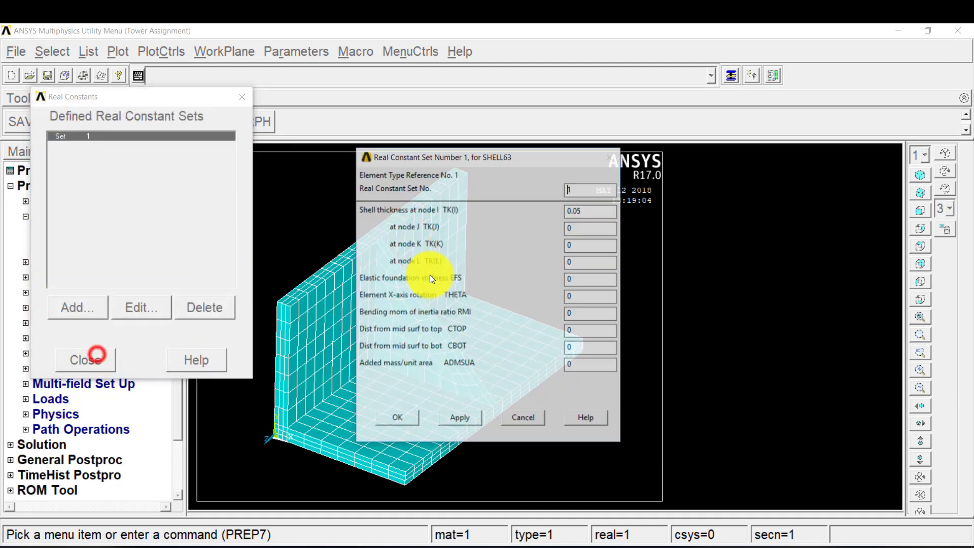
{"action": "left_click", "coordinate": [579, 210]}
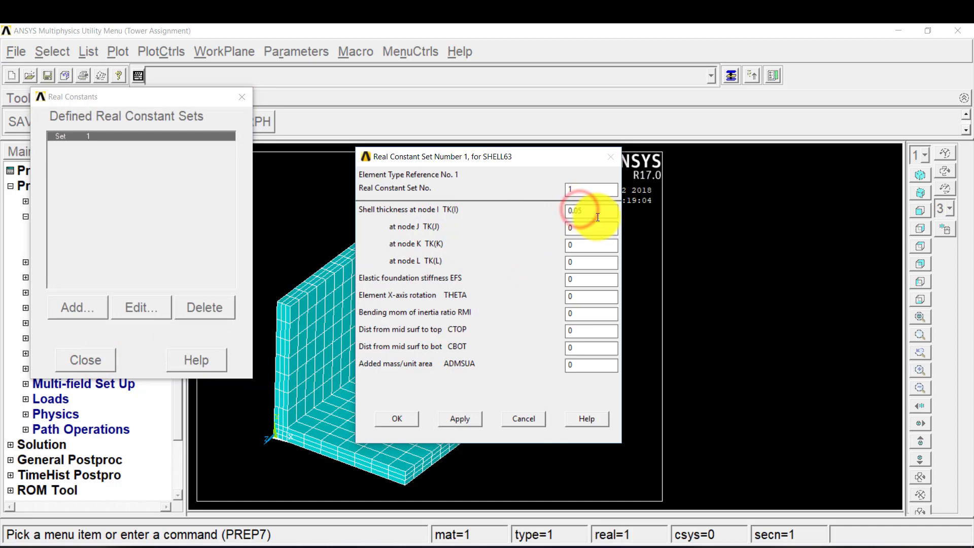
{"action": "key", "text": "BackSpace"}
{"action": "key", "text": "BackSpace"}
{"action": "type", "text": "1"}
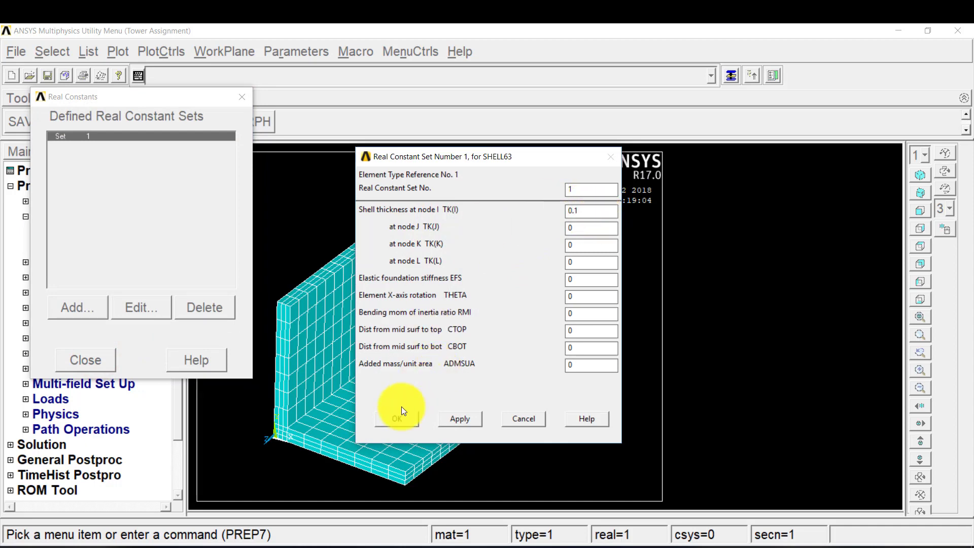
{"action": "left_click", "coordinate": [398, 420]}
{"action": "left_click", "coordinate": [94, 358]}
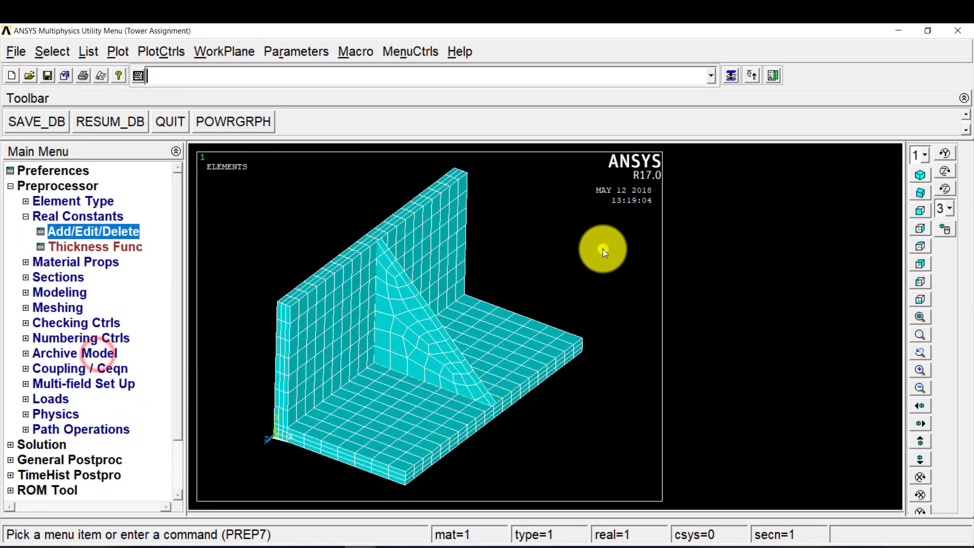
{"action": "right_click", "coordinate": [603, 248]}
{"action": "left_click", "coordinate": [604, 252]}
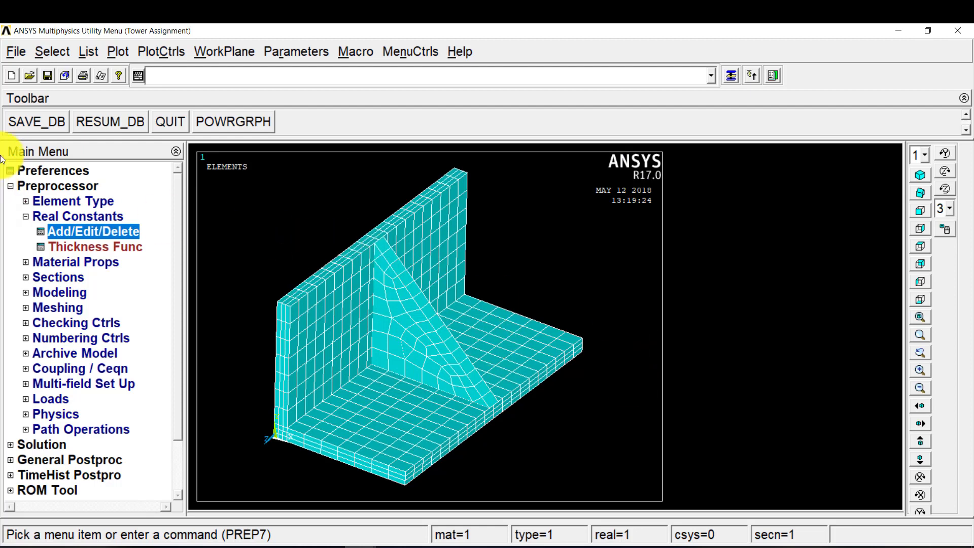
Leave the preprocessor and define a new solution analysis of type Static.
{"action": "left_click", "coordinate": [60, 189]}
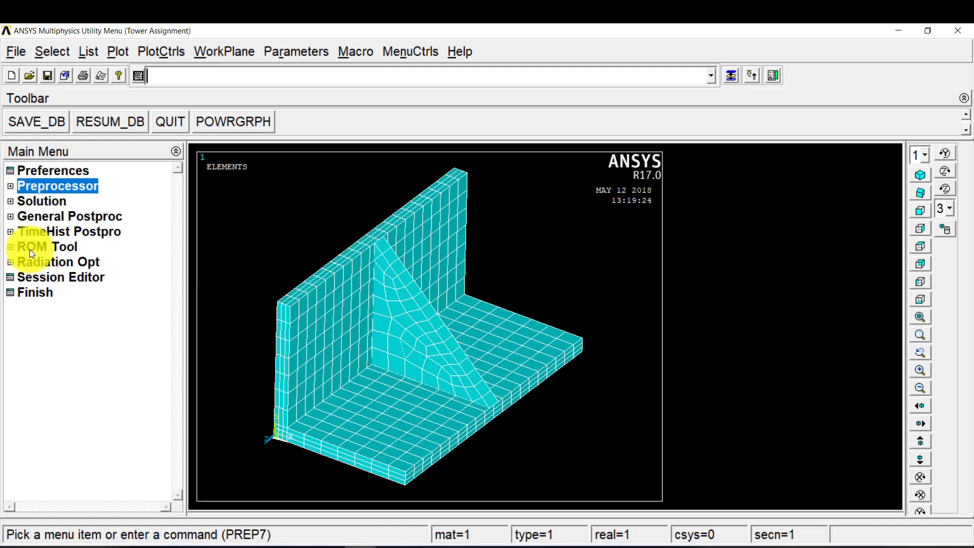
{"action": "left_click", "coordinate": [51, 201]}
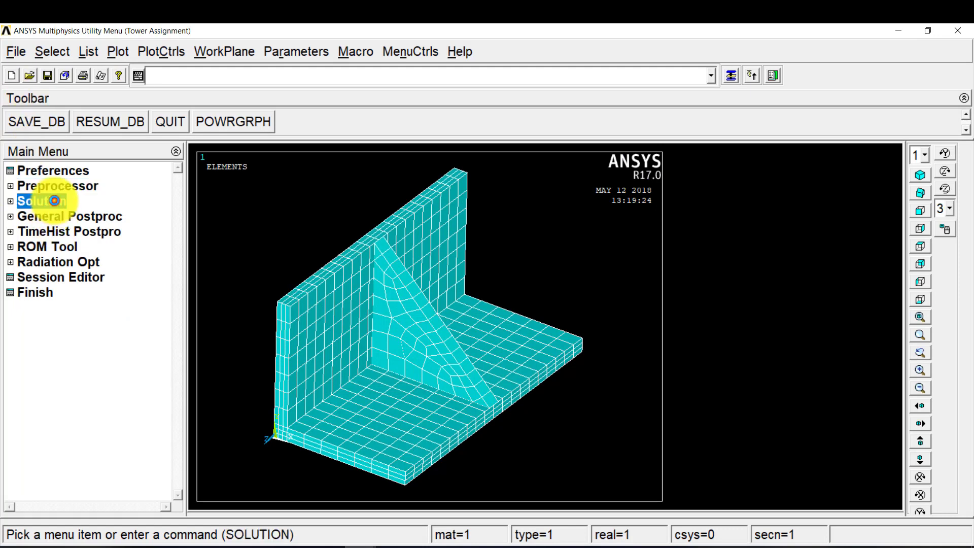
{"action": "left_click", "coordinate": [58, 215]}
{"action": "left_click", "coordinate": [63, 231]}
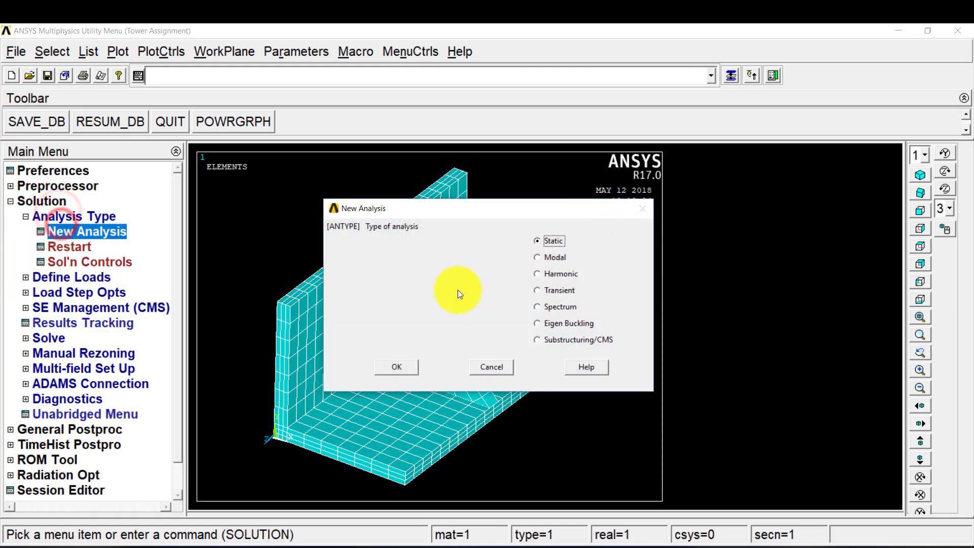
{"action": "left_click", "coordinate": [396, 367]}
Plot the volumes and constrain All DOF on all underside areas of the base plate.
{"action": "left_click", "coordinate": [81, 276]}
{"action": "left_click", "coordinate": [64, 261]}
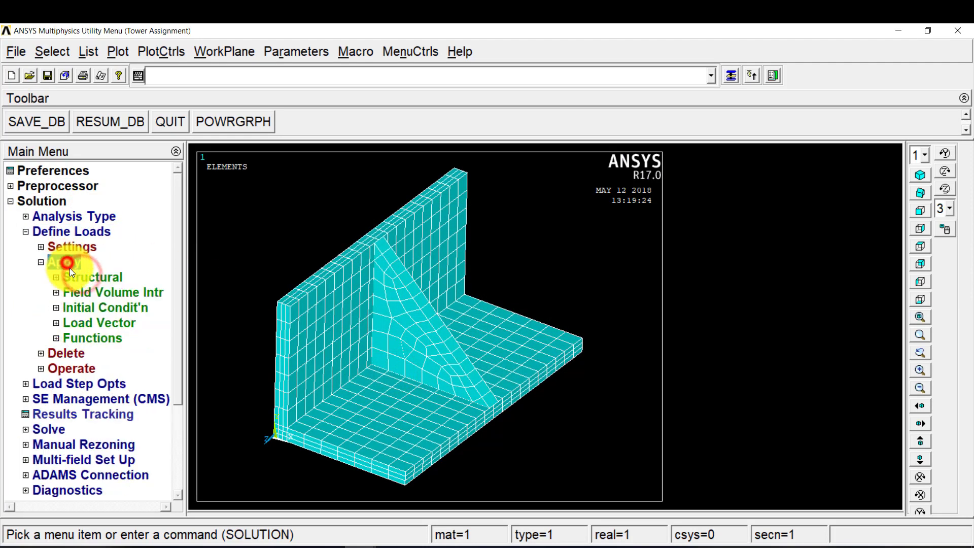
{"action": "left_click", "coordinate": [73, 277]}
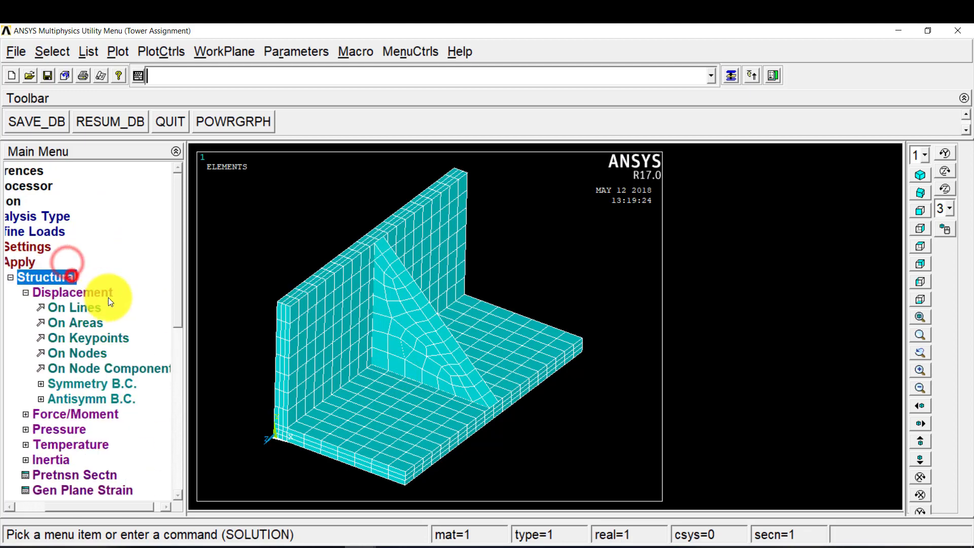
{"action": "left_click", "coordinate": [90, 325]}
{"action": "right_click_drag", "start_coordinate": [418, 364], "coordinate": [546, 311], "text": "ctrl"}
{"action": "left_click", "coordinate": [118, 52]}
{"action": "left_click", "coordinate": [143, 151]}
{"action": "left_click", "coordinate": [494, 353]}
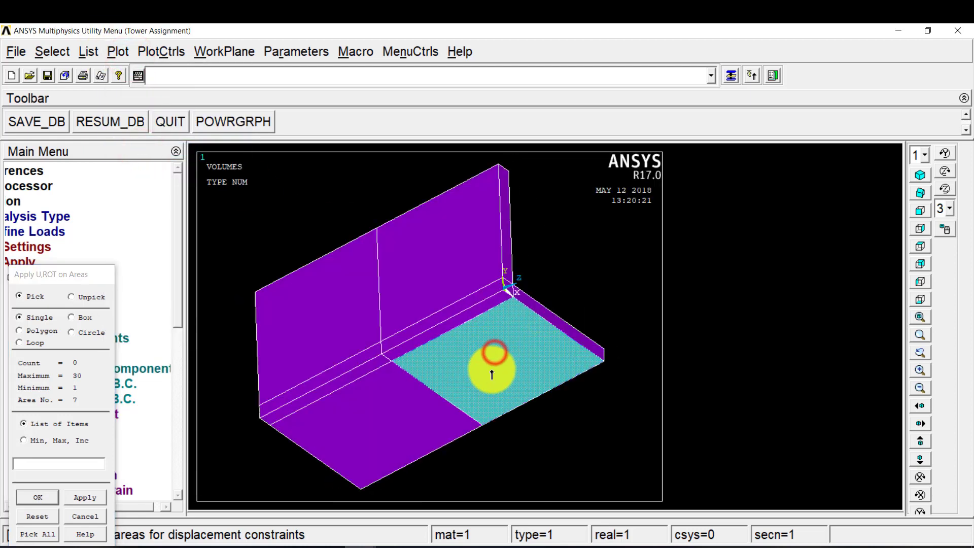
{"action": "left_click", "coordinate": [433, 323]}
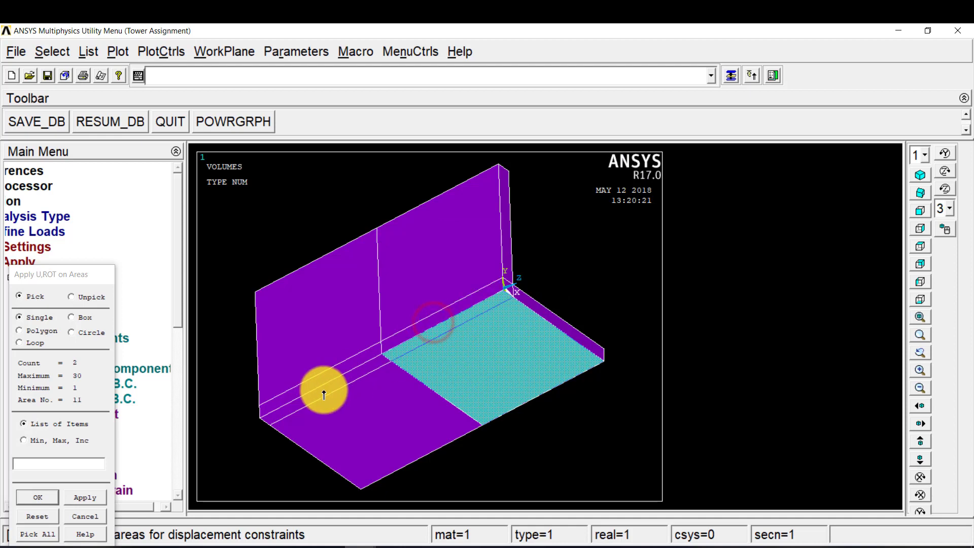
{"action": "left_click", "coordinate": [391, 447]}
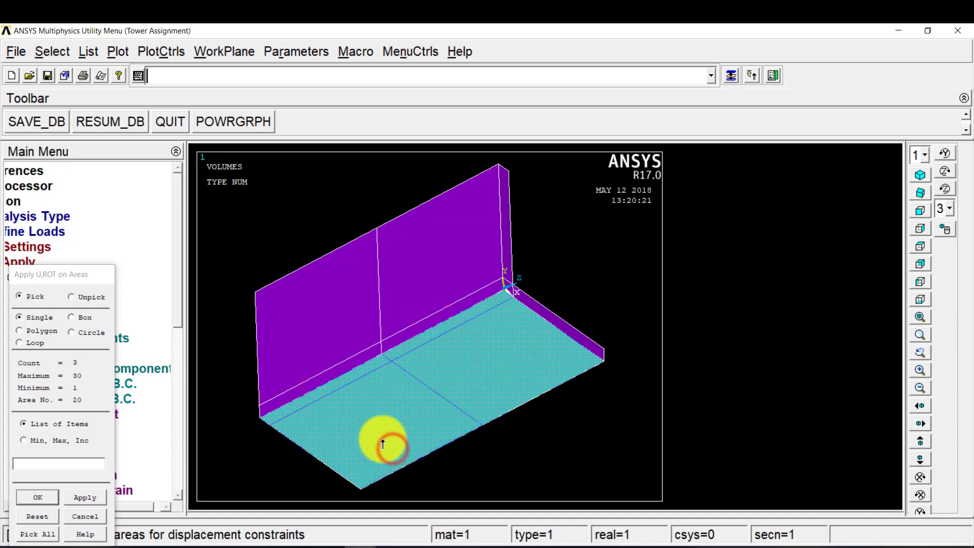
{"action": "left_click", "coordinate": [30, 495]}
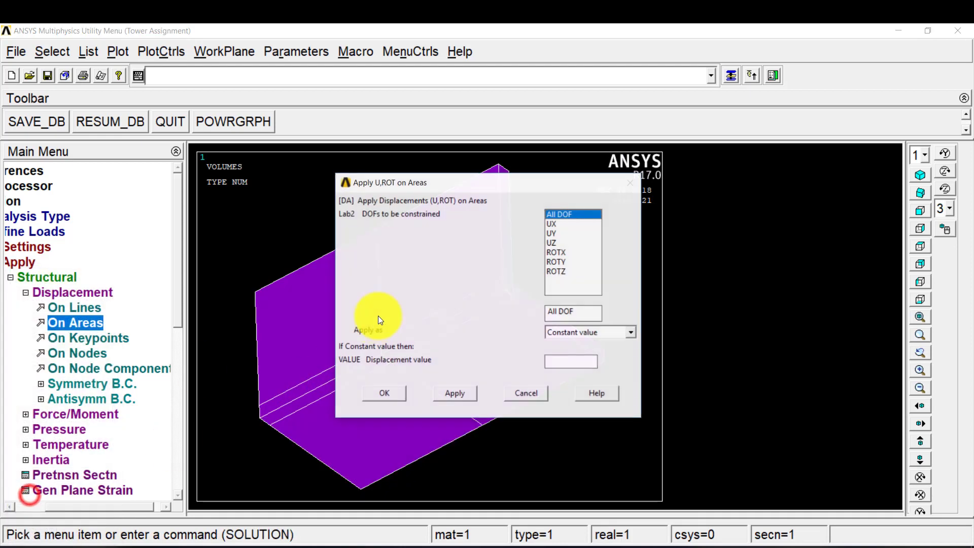
{"action": "left_click", "coordinate": [378, 394]}
Plot the elements and show the top end of the vertical plate enlarged in the front view.
{"action": "right_click_drag", "start_coordinate": [521, 290], "coordinate": [355, 329], "text": "ctrl"}
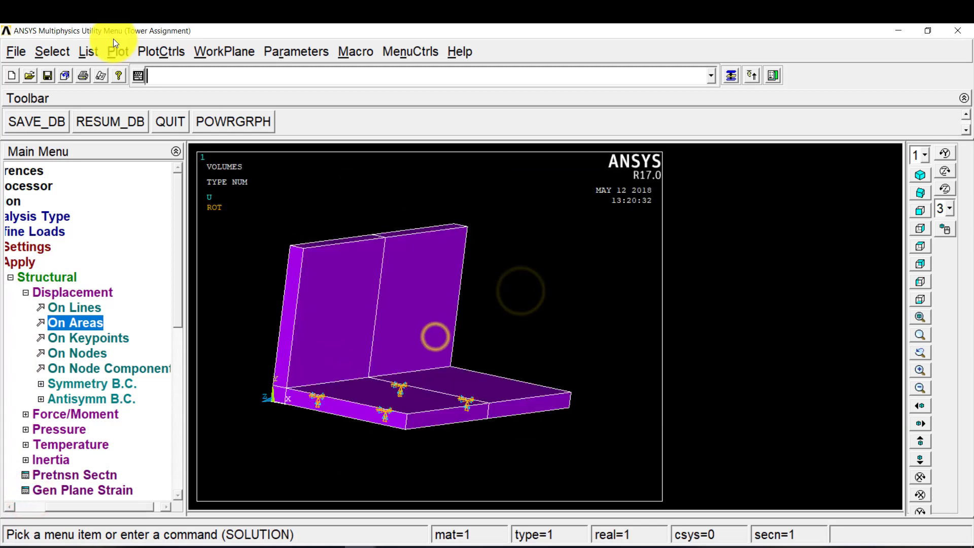
{"action": "left_click", "coordinate": [118, 51]}
{"action": "left_click", "coordinate": [143, 210]}
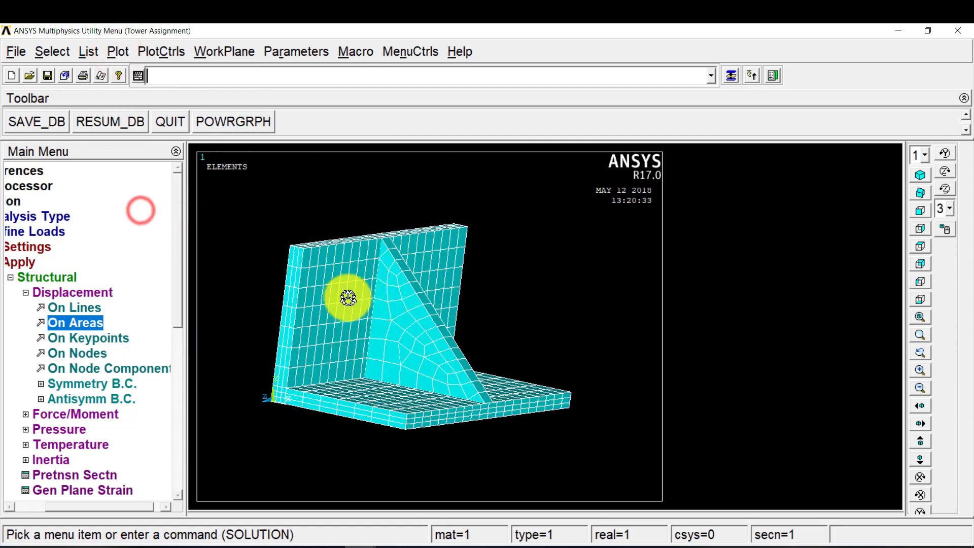
{"action": "right_click_drag", "start_coordinate": [348, 298], "coordinate": [348, 327], "text": "ctrl"}
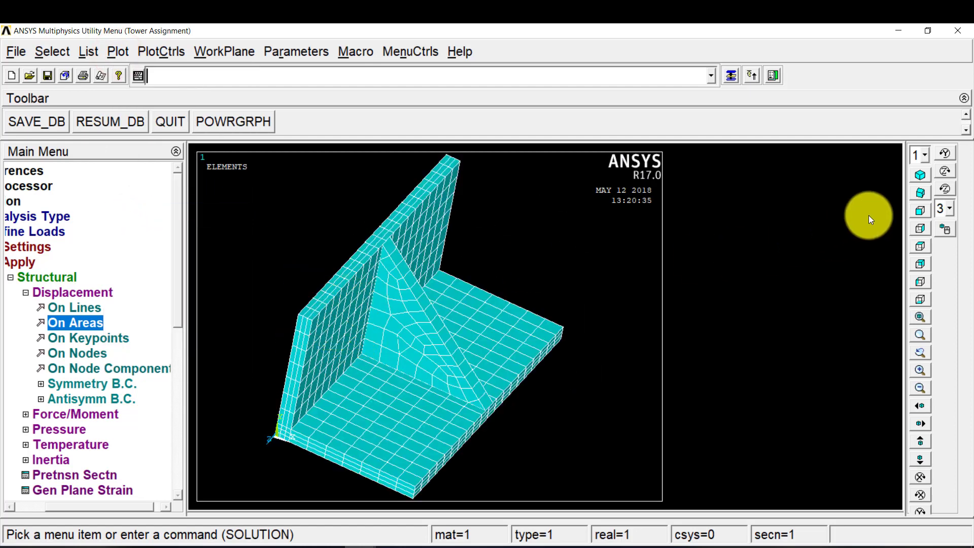
{"action": "left_click", "coordinate": [927, 208]}
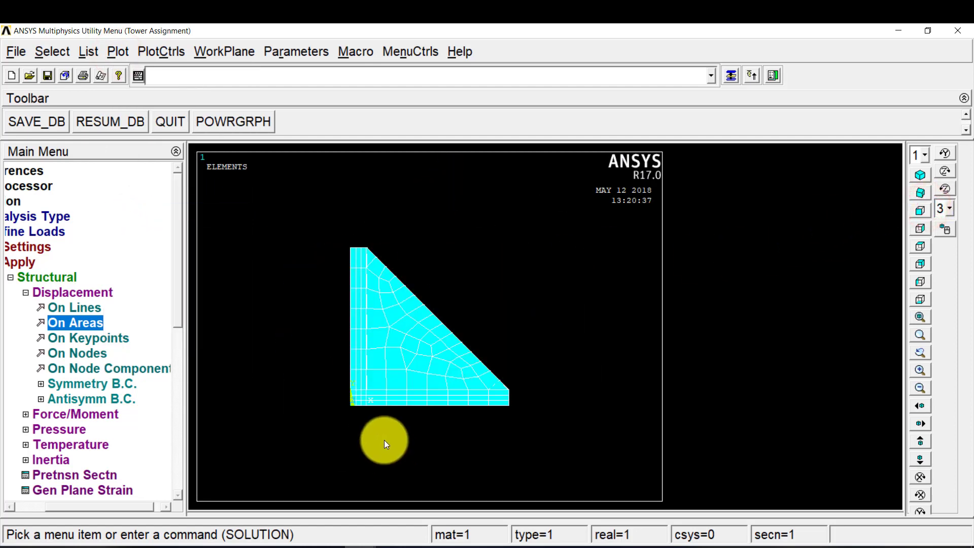
{"action": "left_click", "coordinate": [368, 258]}
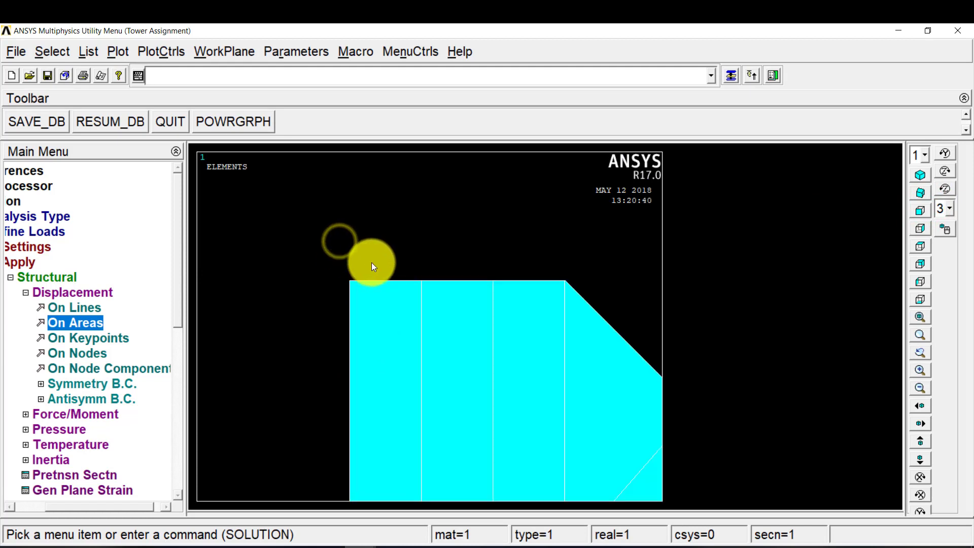
{"action": "left_click", "coordinate": [344, 275]}
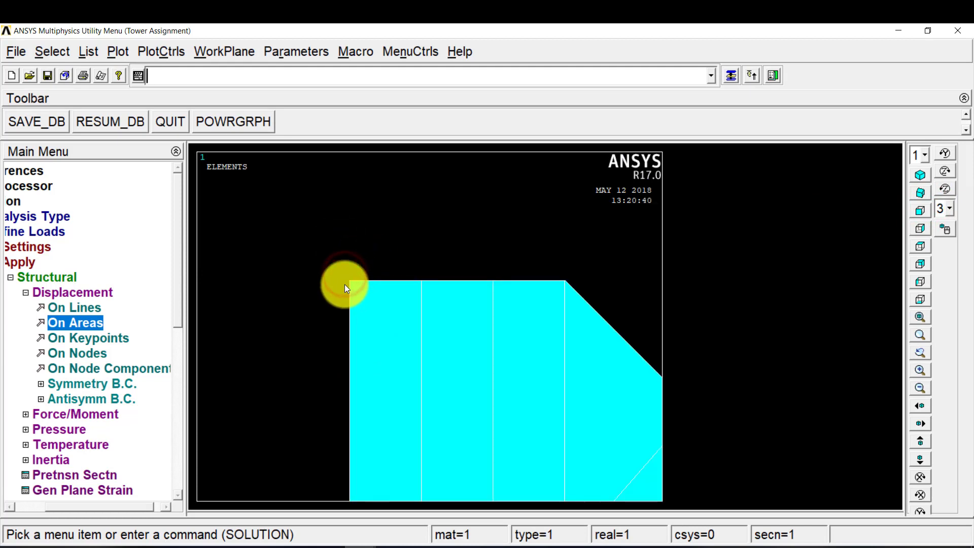
{"action": "right_click_drag", "start_coordinate": [441, 294], "coordinate": [433, 299], "text": "ctrl"}
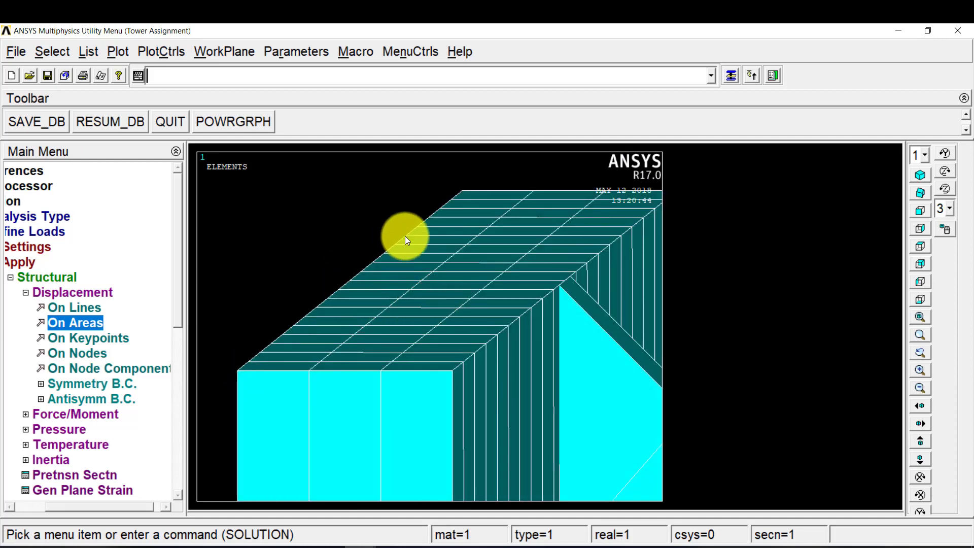
{"action": "left_click", "coordinate": [921, 211]}
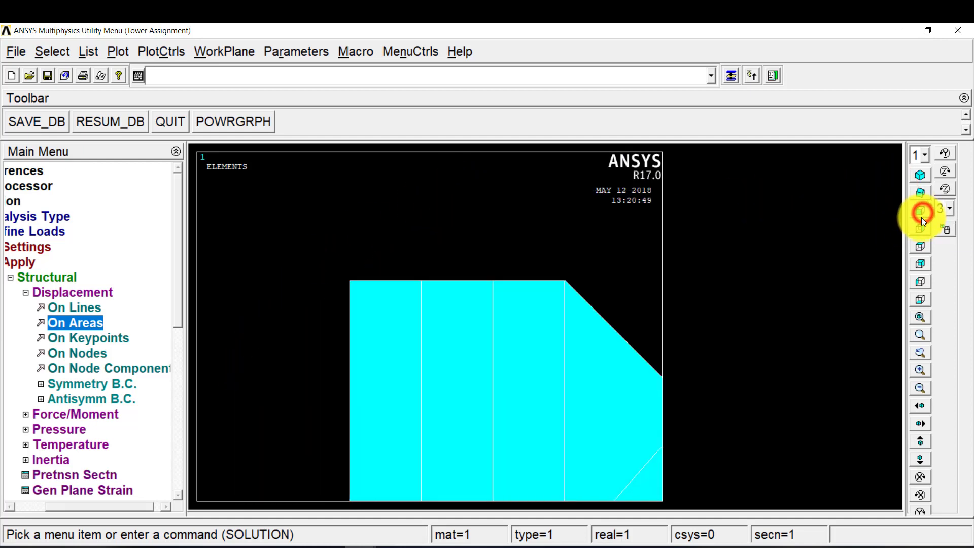
Box-select the nodes along the vertical plate's top edge on the side opposite the rib for force/moment loading.
{"action": "left_click", "coordinate": [43, 296]}
{"action": "left_click", "coordinate": [92, 318]}
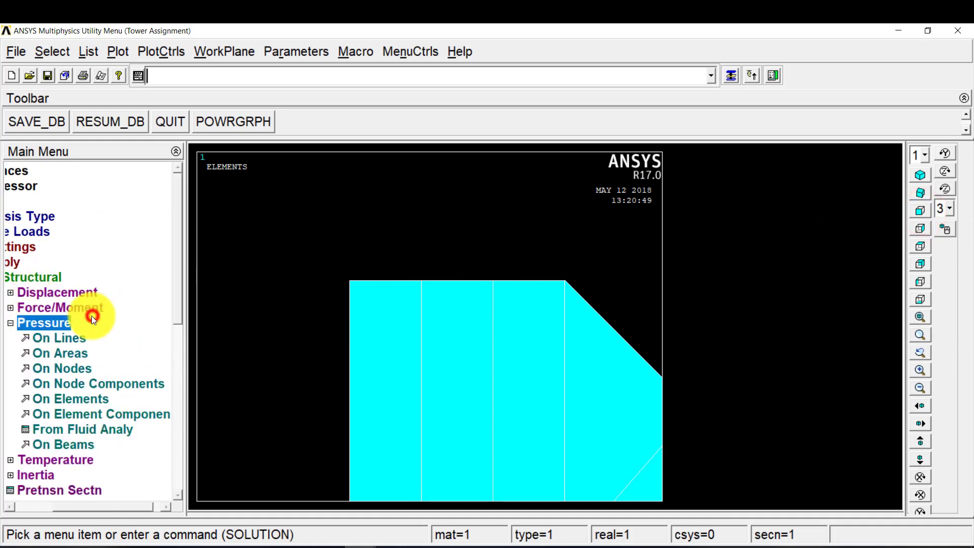
{"action": "left_click", "coordinate": [84, 309]}
{"action": "left_click", "coordinate": [69, 338]}
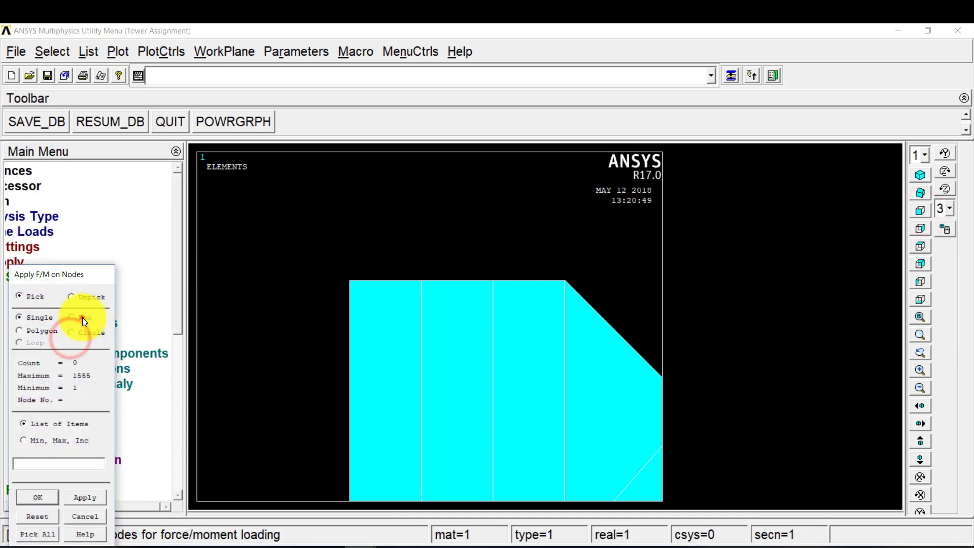
{"action": "left_click", "coordinate": [82, 318]}
{"action": "left_click_drag", "start_coordinate": [323, 271], "coordinate": [379, 316]}
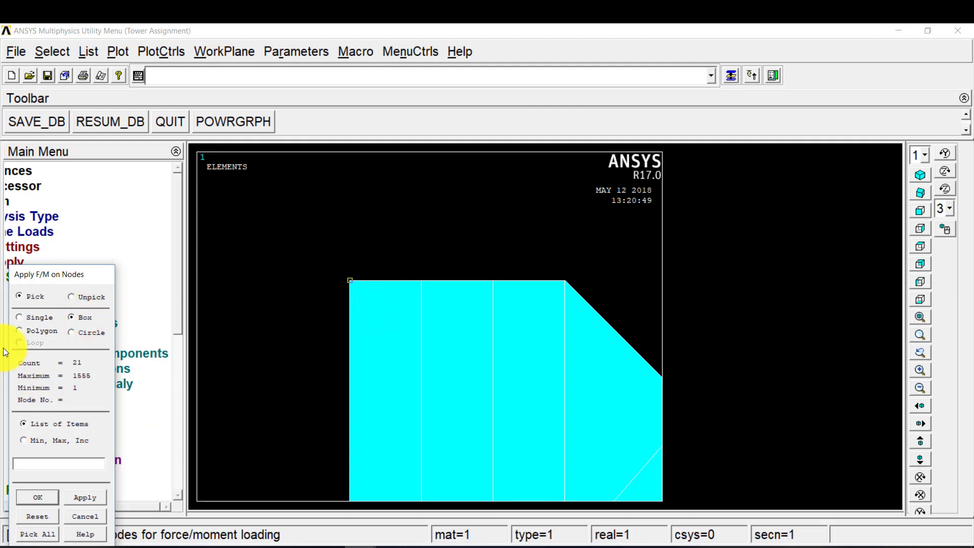
{"action": "left_click_drag", "start_coordinate": [79, 273], "coordinate": [811, 32]}
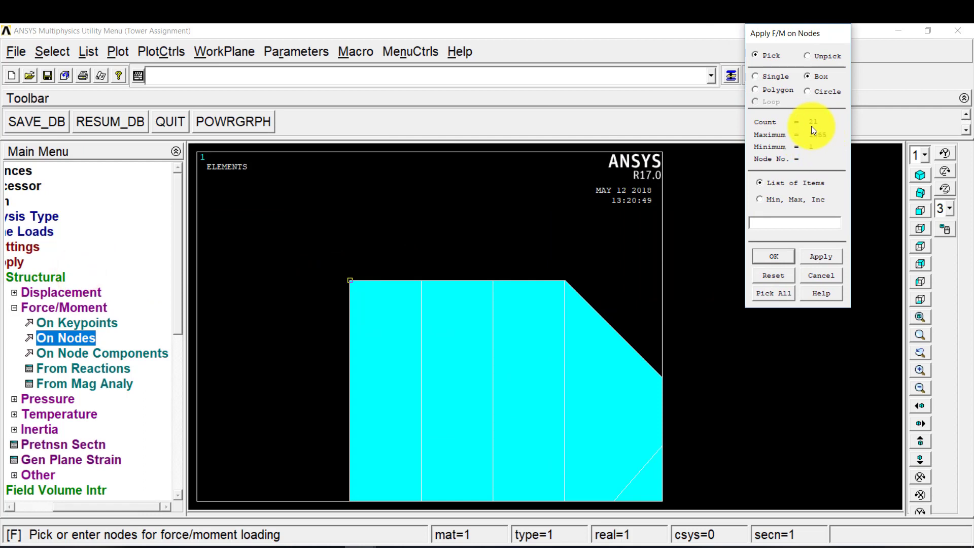
{"action": "left_click", "coordinate": [775, 259]}
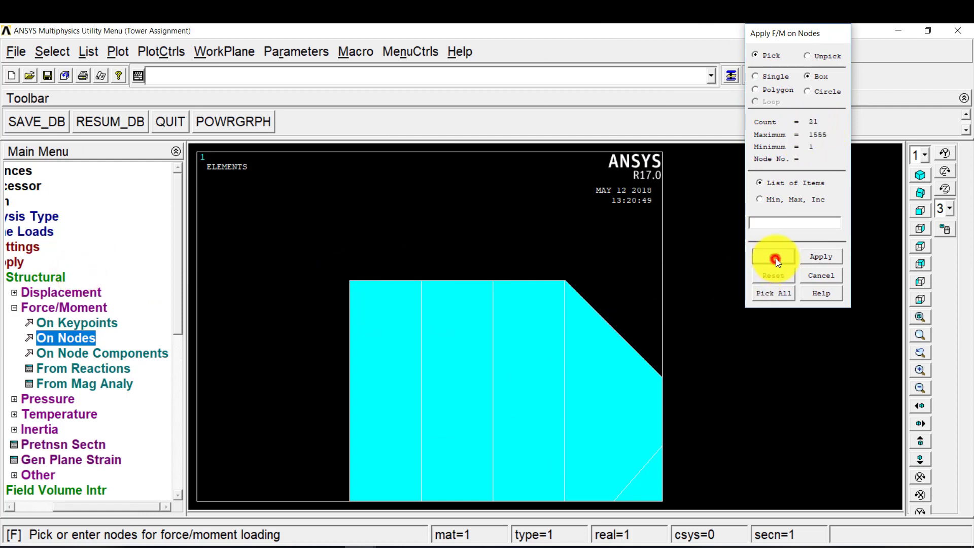
Apply a constant FX force of 1000/21 to the picked top-edge nodes and show the replotted model in isometric view.
{"action": "left_click_drag", "start_coordinate": [482, 239], "coordinate": [796, 38]}
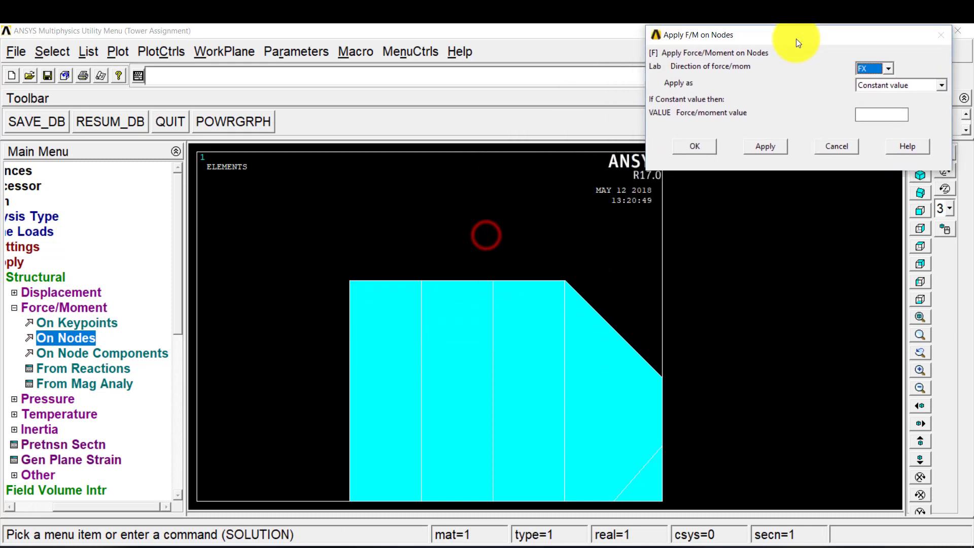
{"action": "left_click_drag", "start_coordinate": [444, 340], "coordinate": [447, 306], "text": "ctrl"}
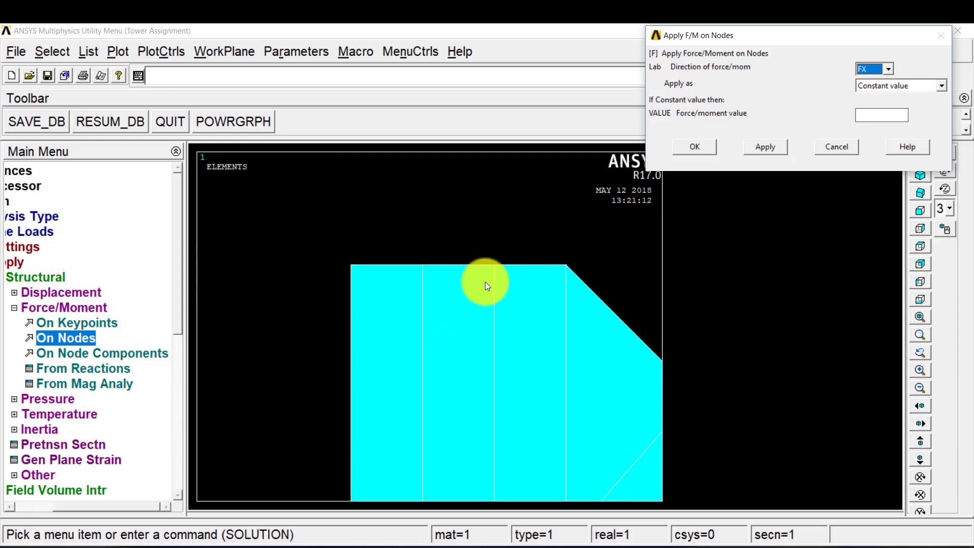
{"action": "left_click", "coordinate": [866, 116]}
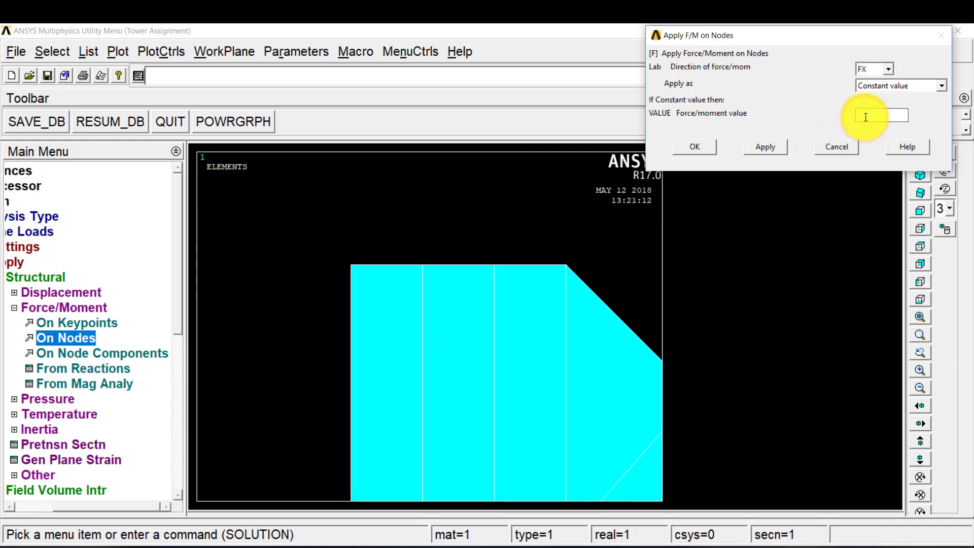
{"action": "type", "text": "1000/21"}
{"action": "left_click", "coordinate": [717, 147]}
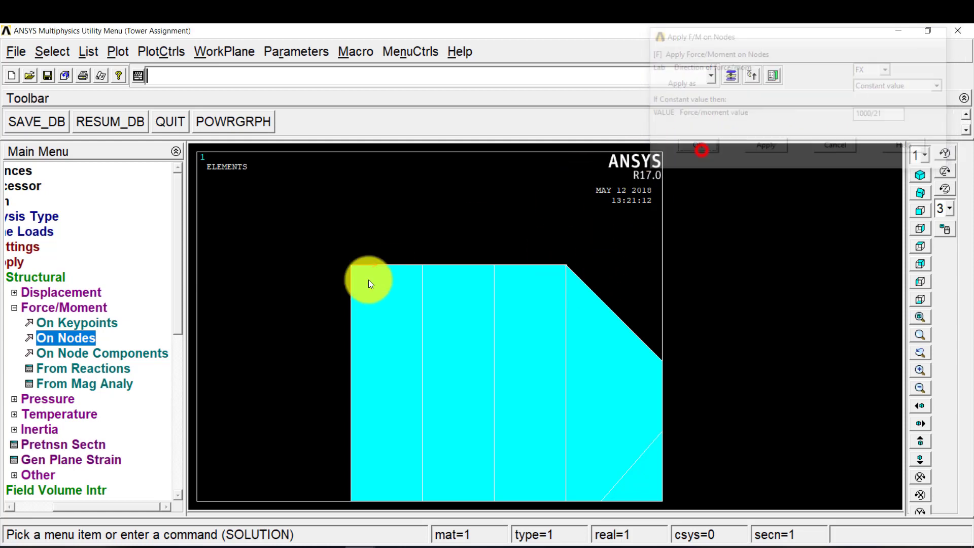
{"action": "right_click", "coordinate": [429, 263]}
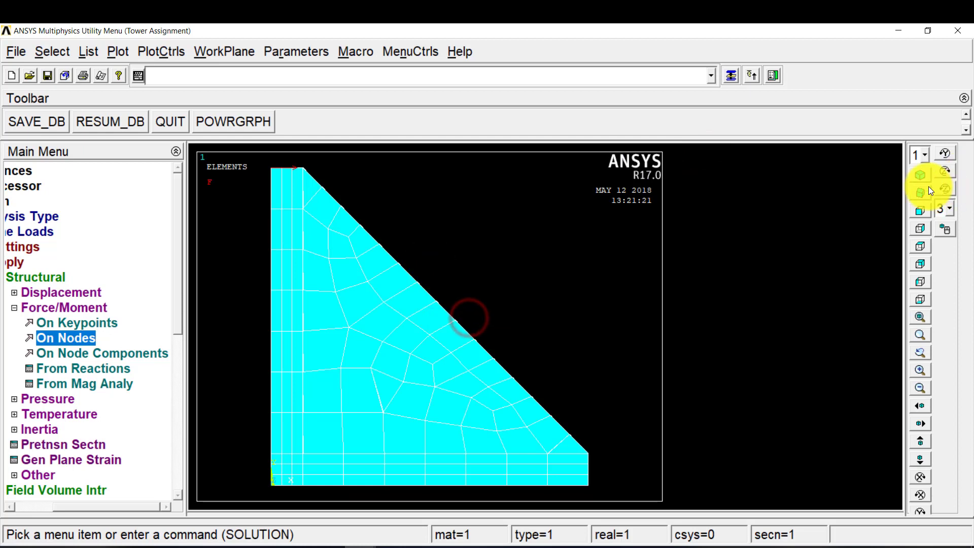
{"action": "left_click", "coordinate": [920, 175]}
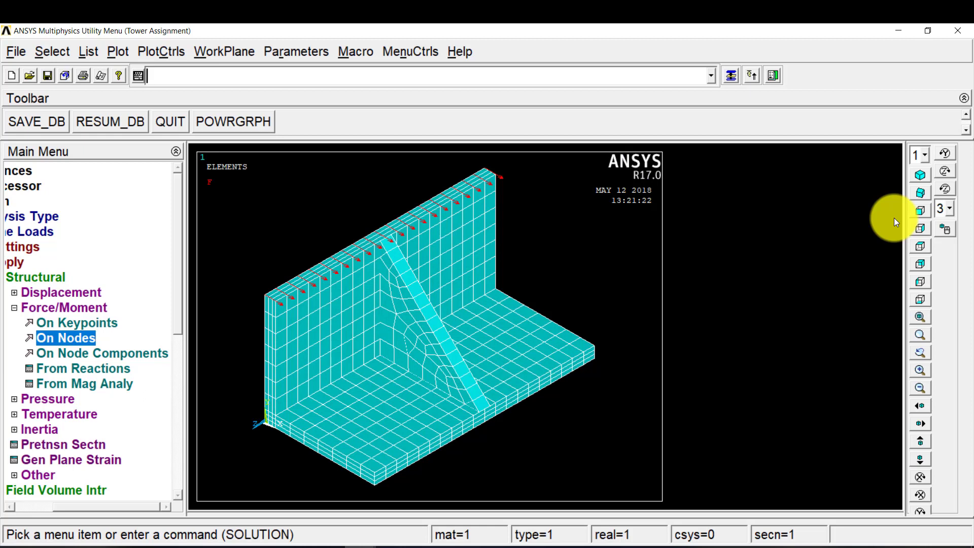
Solve the current load step for the L-shaped model with its constrained base and loaded top edge.
{"action": "left_click", "coordinate": [8, 263]}
{"action": "left_click", "coordinate": [61, 355]}
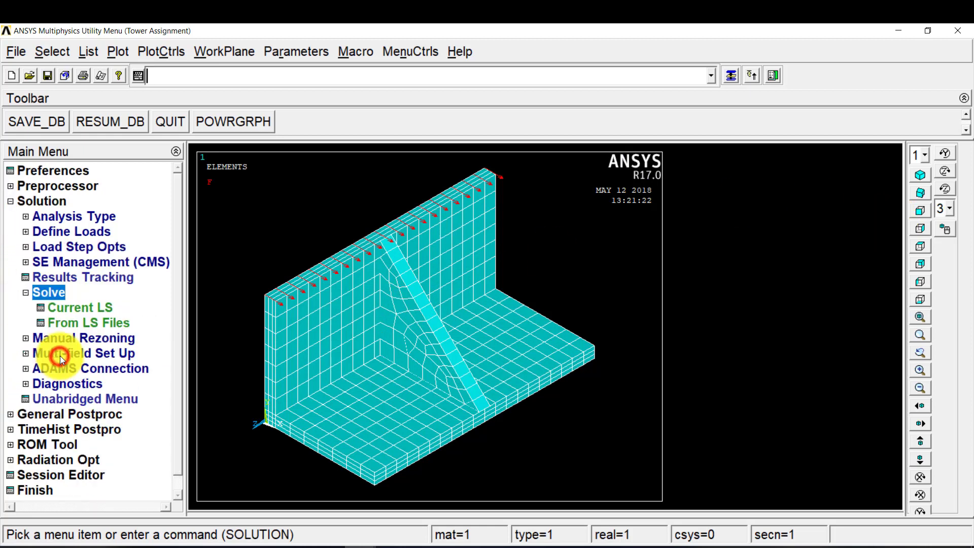
{"action": "left_click", "coordinate": [85, 307]}
{"action": "left_click", "coordinate": [622, 162]}
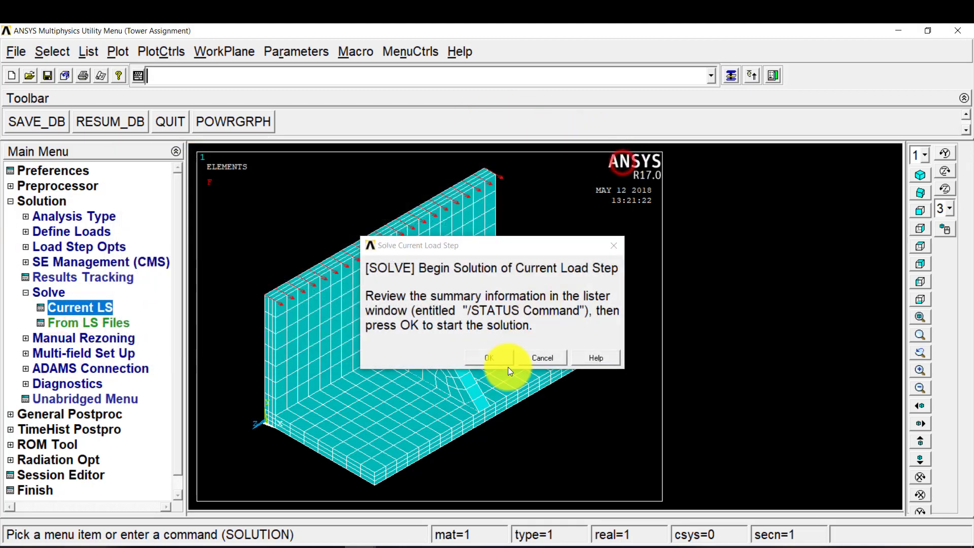
{"action": "left_click", "coordinate": [500, 357]}
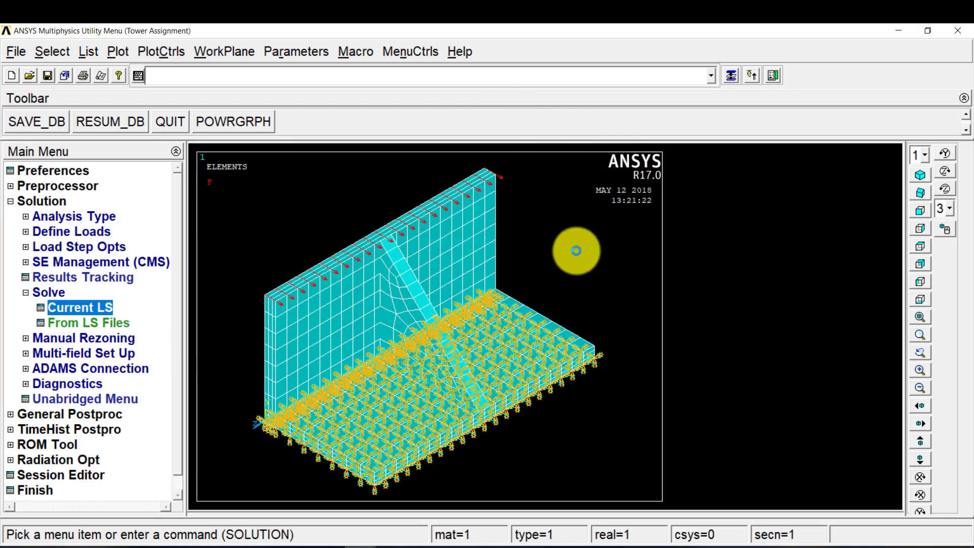
{"action": "left_click", "coordinate": [178, 111]}
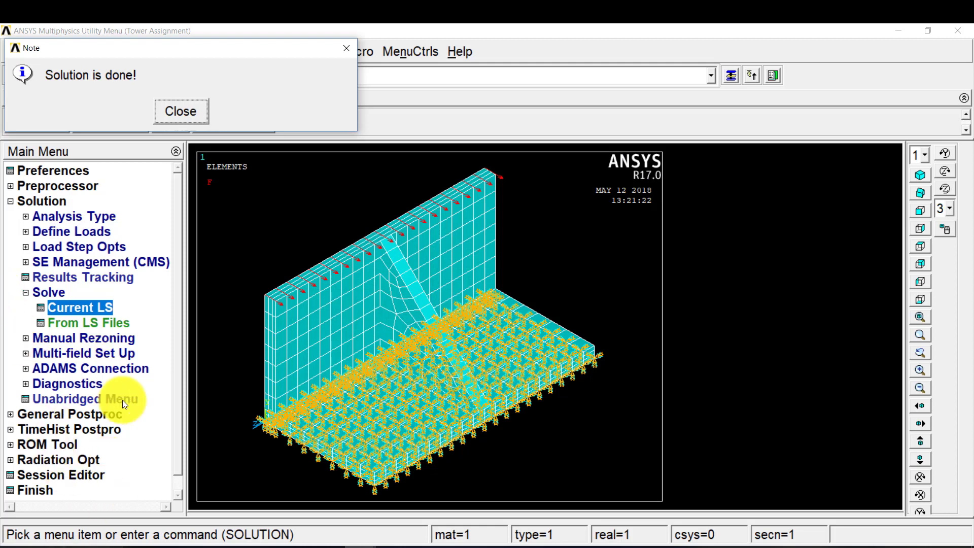
{"action": "left_click", "coordinate": [166, 114]}
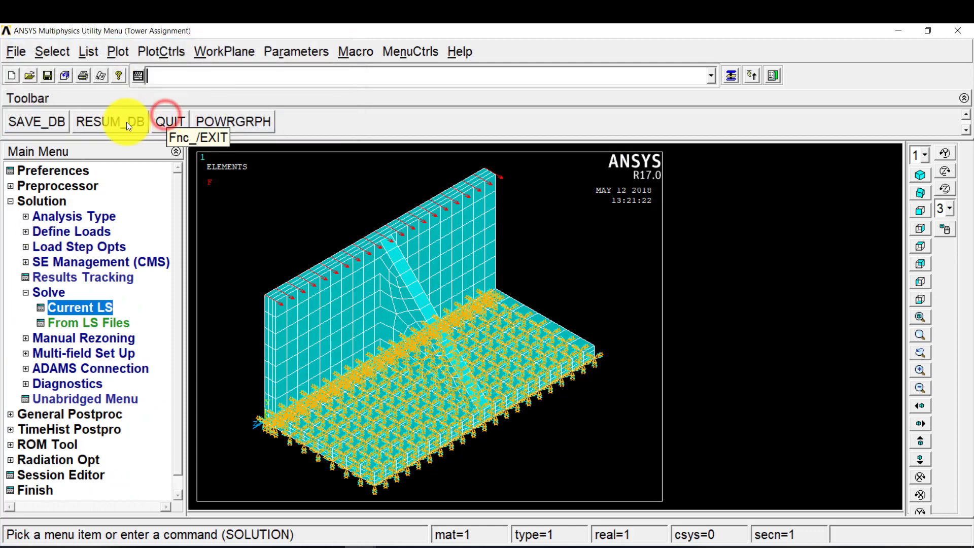
Plot the nodal von Mises stress contour on the deformed shape with undeformed edge.
{"action": "left_click", "coordinate": [57, 202]}
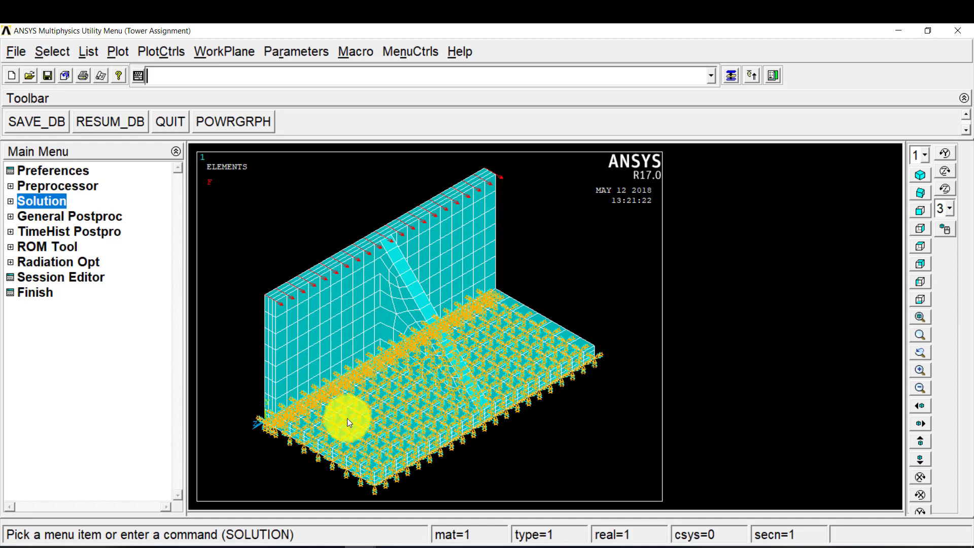
{"action": "left_click", "coordinate": [96, 220]}
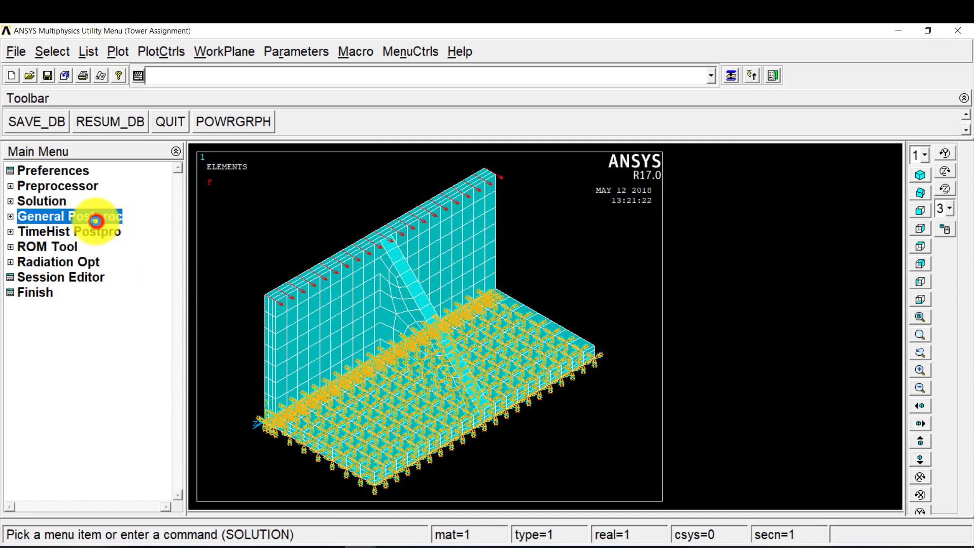
{"action": "left_click", "coordinate": [57, 261]}
{"action": "left_click", "coordinate": [59, 293]}
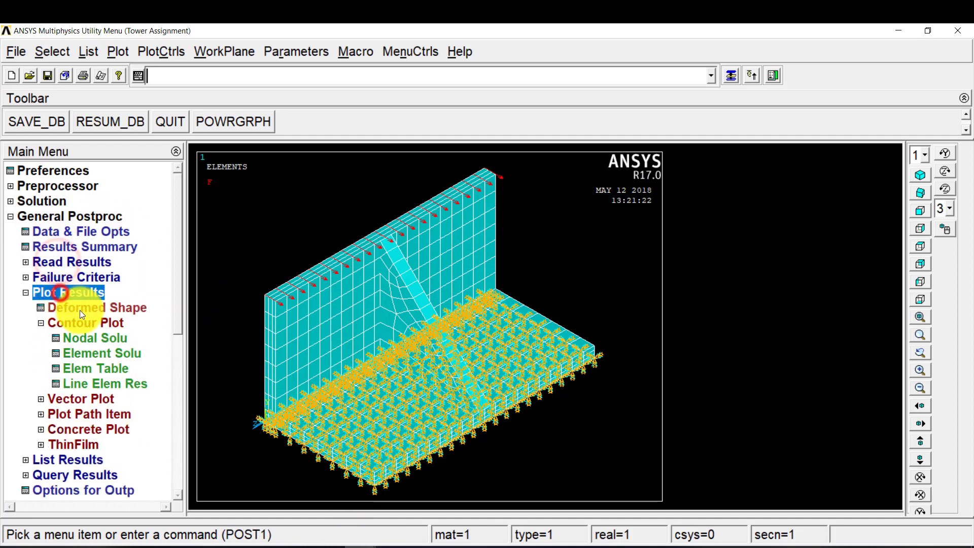
{"action": "left_click", "coordinate": [91, 338]}
{"action": "left_click", "coordinate": [336, 141]}
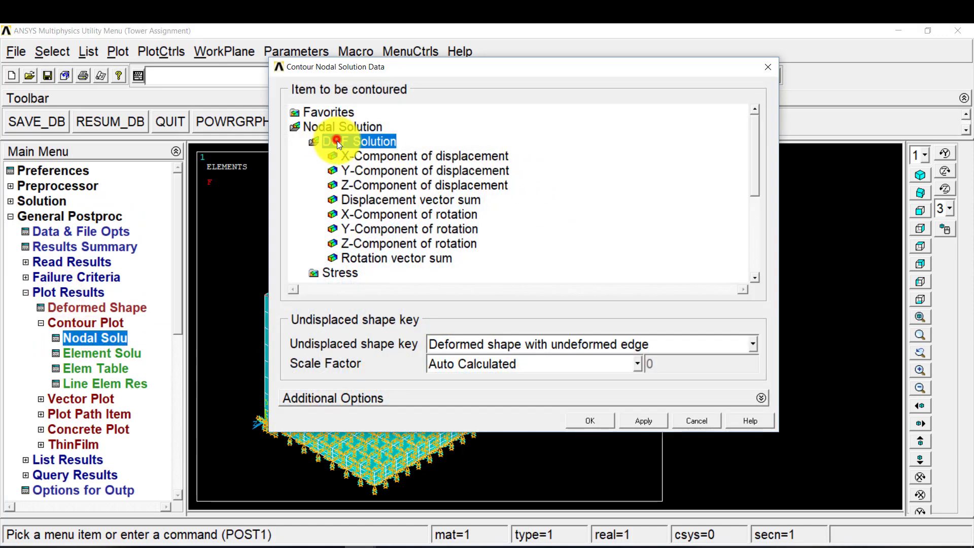
{"action": "left_click", "coordinate": [339, 156]}
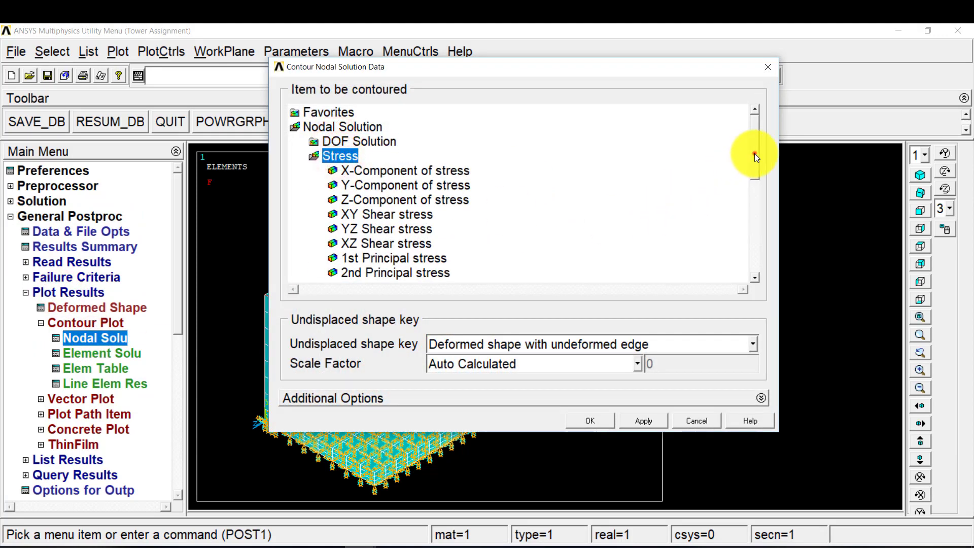
{"action": "left_click_drag", "start_coordinate": [755, 153], "coordinate": [759, 208]}
{"action": "left_click", "coordinate": [405, 174]}
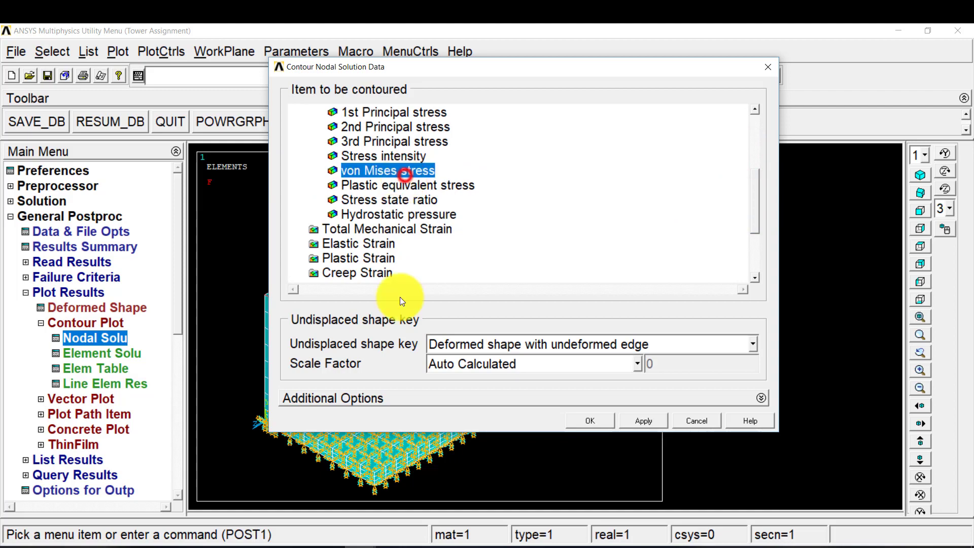
{"action": "left_click", "coordinate": [591, 418]}
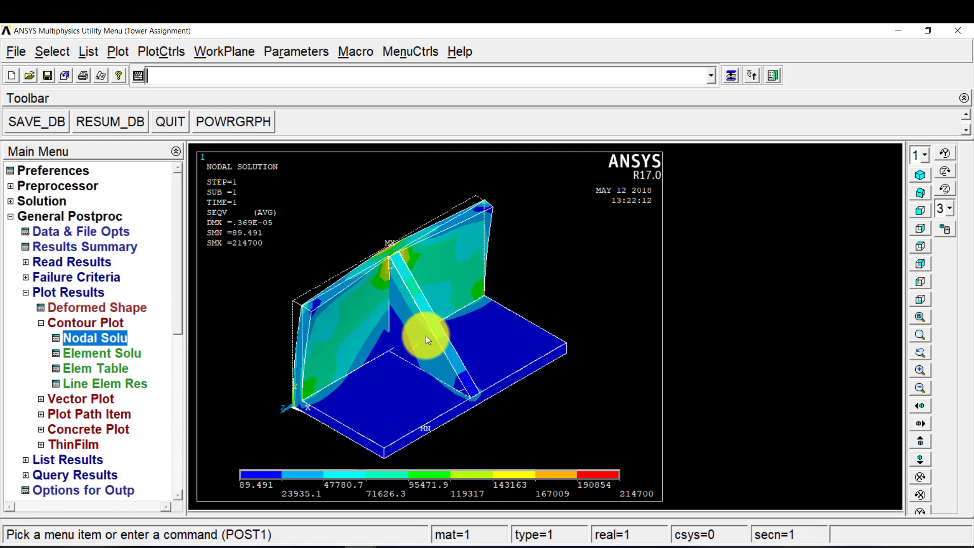
Set the shell thickness at node I to 0.05 in SHELL63 real constant set 1 and plot the elements.
{"action": "left_click", "coordinate": [53, 185]}
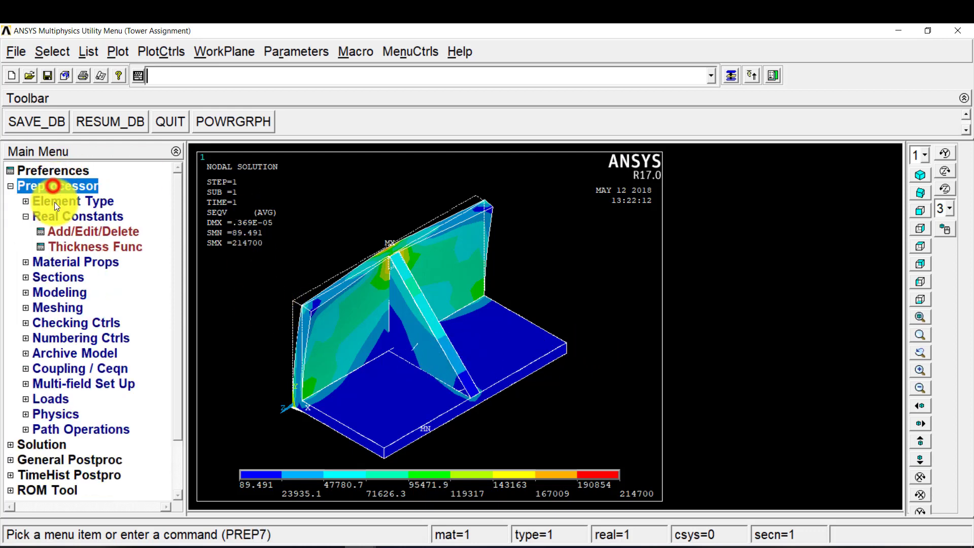
{"action": "left_click", "coordinate": [68, 233]}
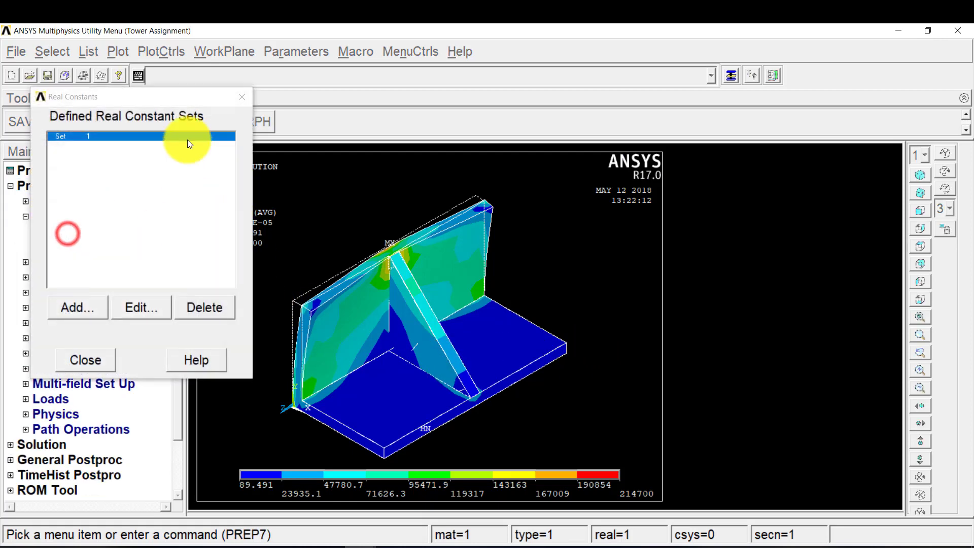
{"action": "left_click", "coordinate": [138, 303]}
{"action": "left_click", "coordinate": [129, 138]}
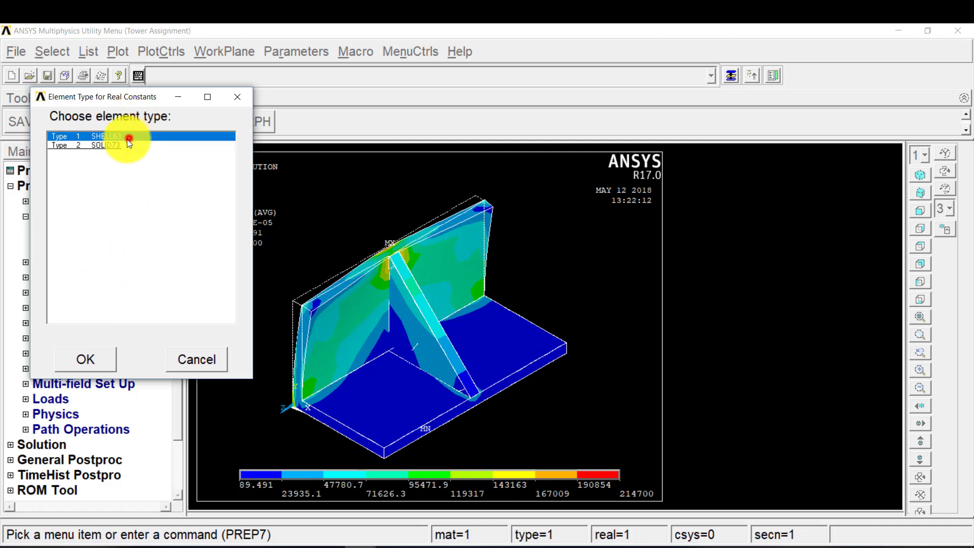
{"action": "left_click", "coordinate": [85, 359]}
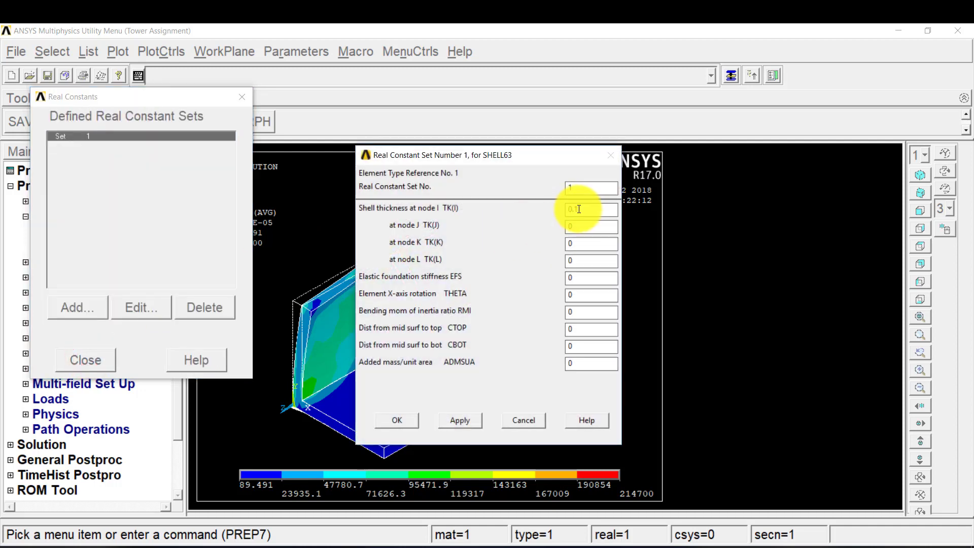
{"action": "left_click", "coordinate": [577, 210]}
{"action": "type", "text": "."}
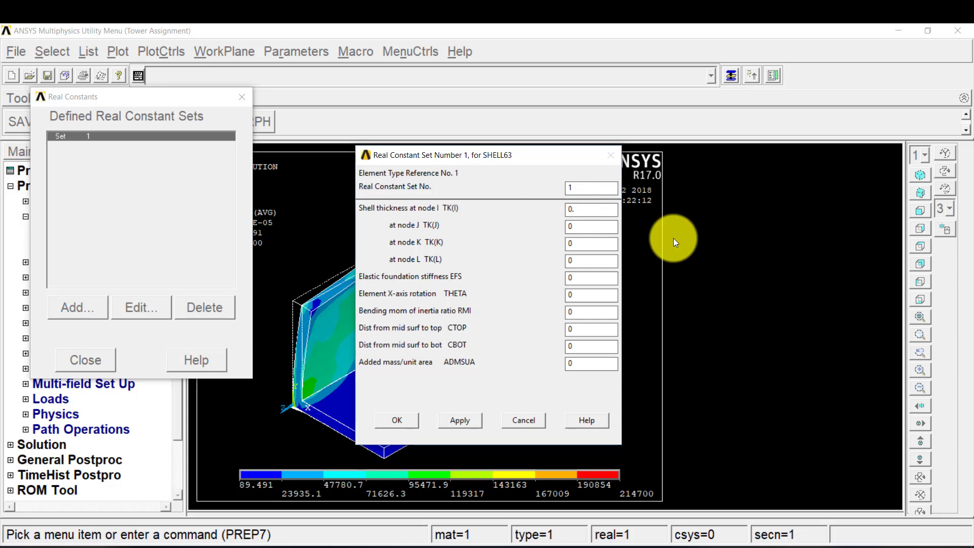
{"action": "type", "text": "05"}
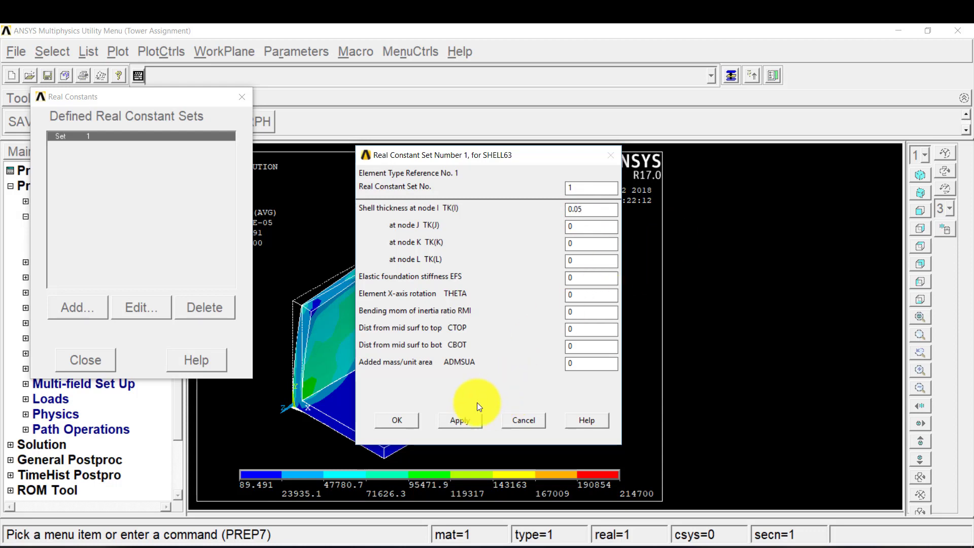
{"action": "left_click", "coordinate": [399, 421]}
{"action": "left_click", "coordinate": [86, 361]}
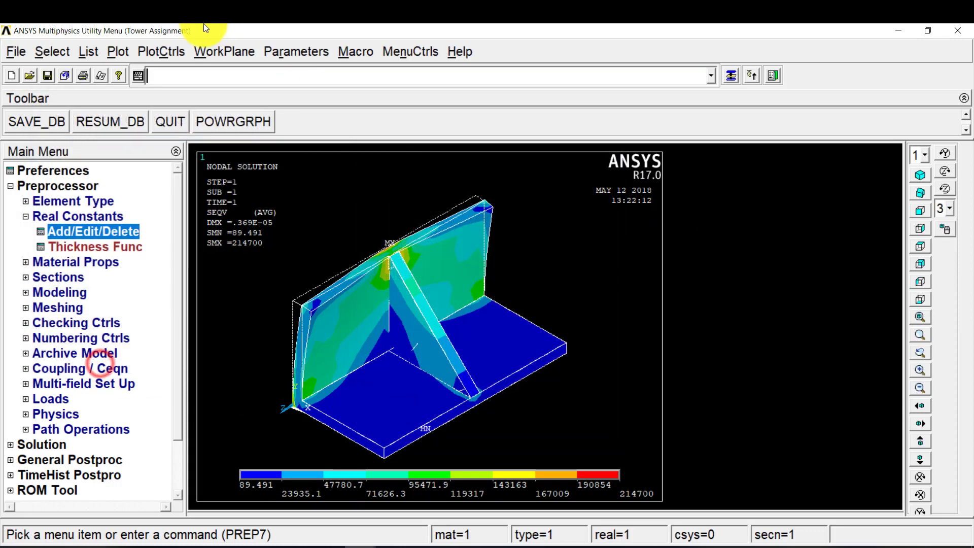
{"action": "left_click", "coordinate": [108, 50]}
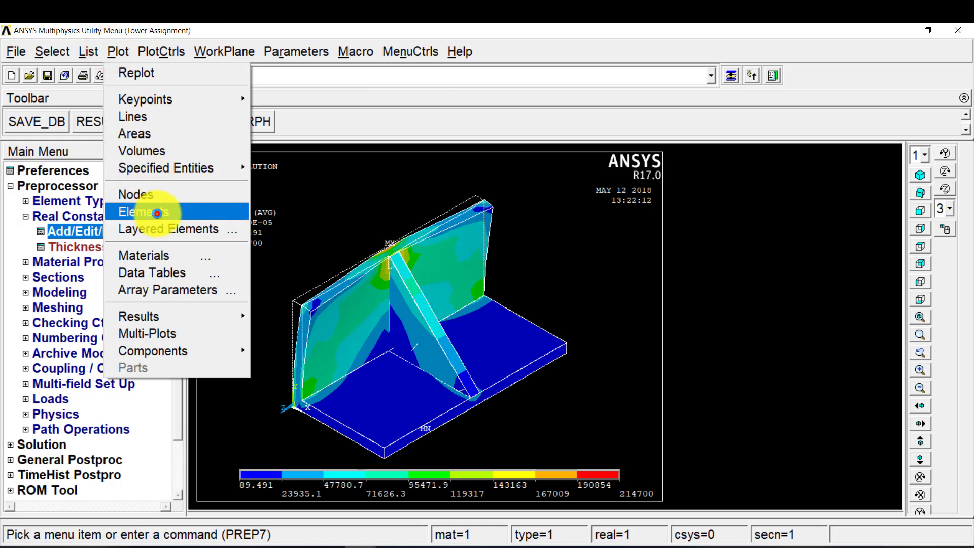
{"action": "left_click", "coordinate": [156, 215]}
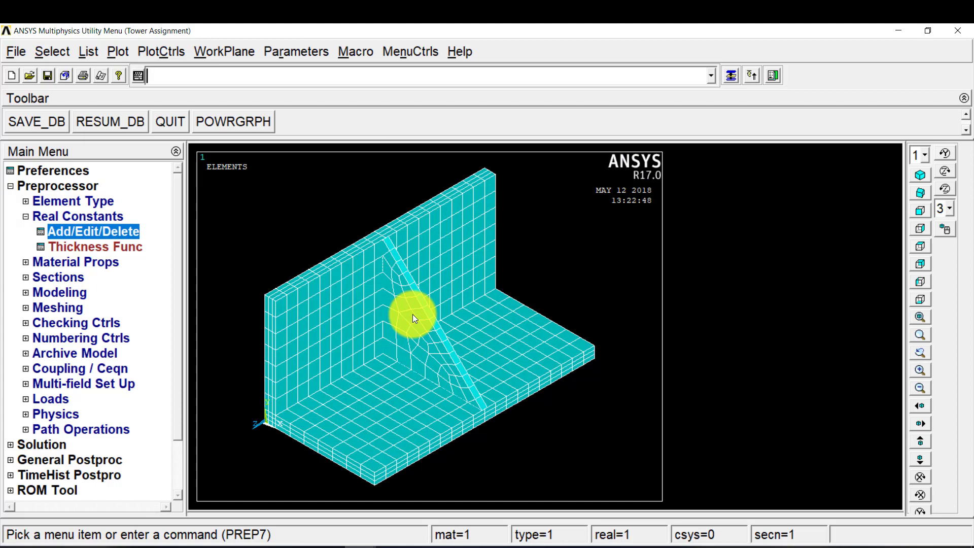
Solve the current load step again with the changed rib thickness.
{"action": "left_click", "coordinate": [36, 442]}
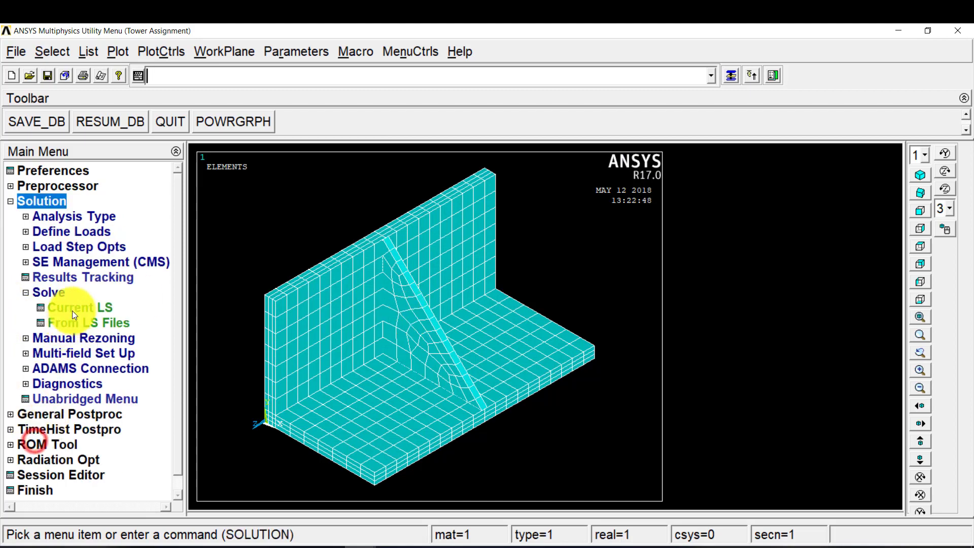
{"action": "left_click", "coordinate": [77, 307]}
{"action": "left_click", "coordinate": [622, 155]}
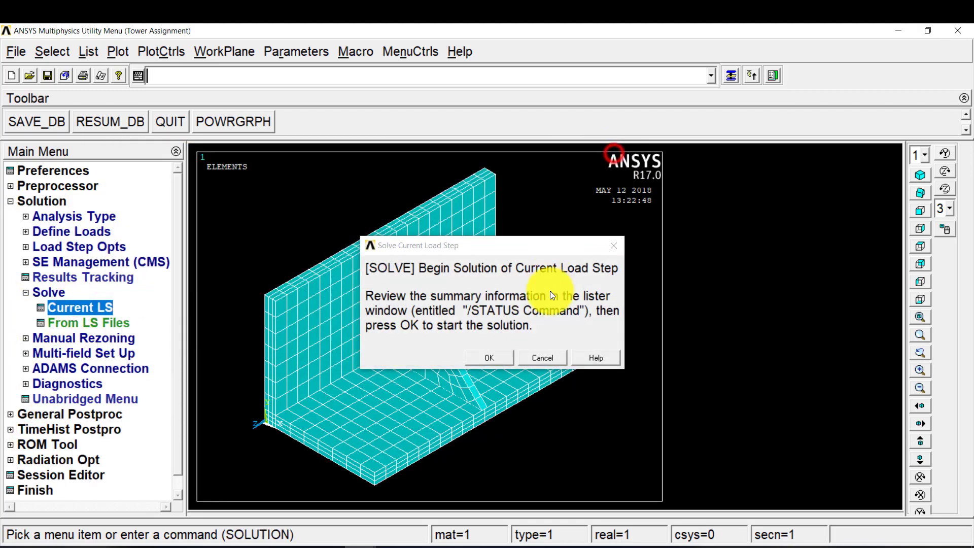
{"action": "left_click", "coordinate": [501, 358]}
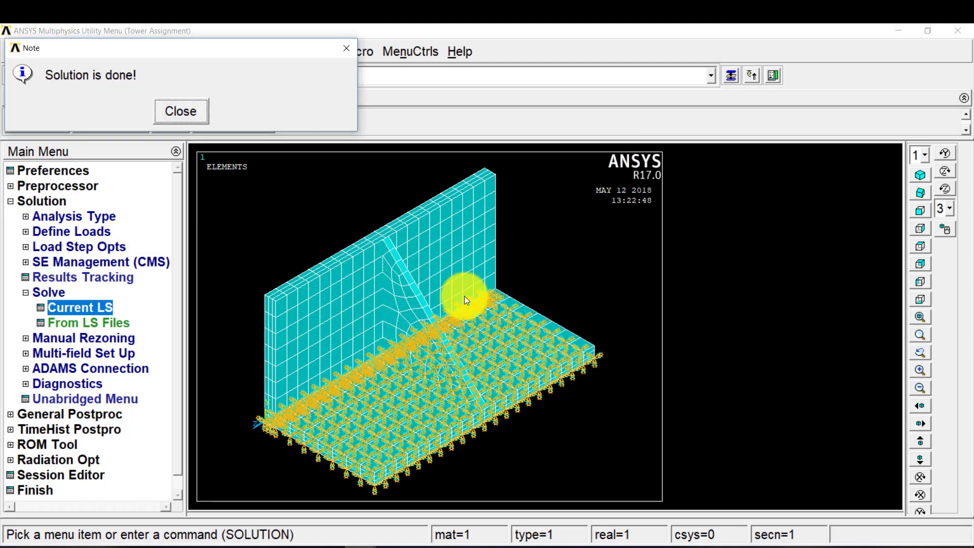
{"action": "left_click", "coordinate": [181, 111]}
Plot the nodal von Mises stress contour of the new solution, showing the deformed shape with undeformed edge.
{"action": "left_click", "coordinate": [52, 202]}
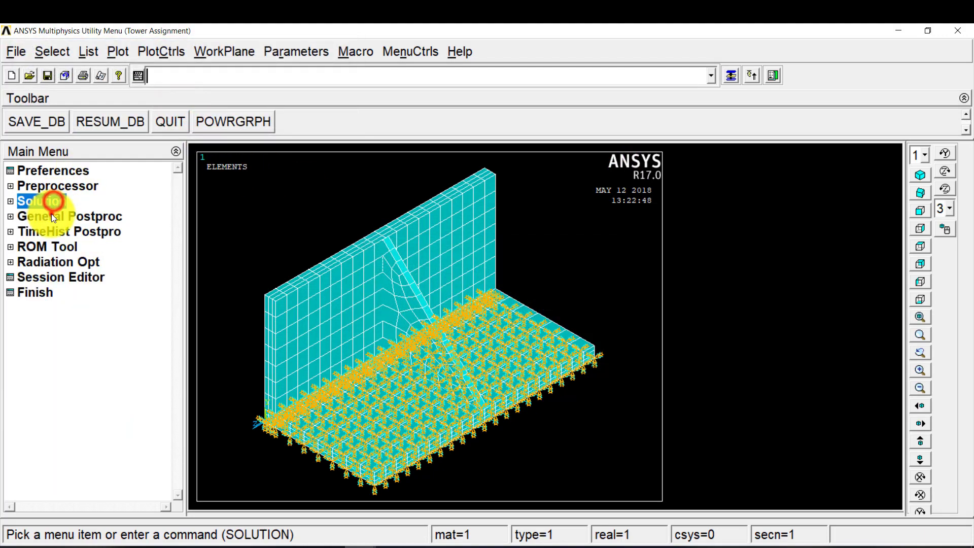
{"action": "left_click", "coordinate": [51, 215]}
{"action": "left_click", "coordinate": [109, 336]}
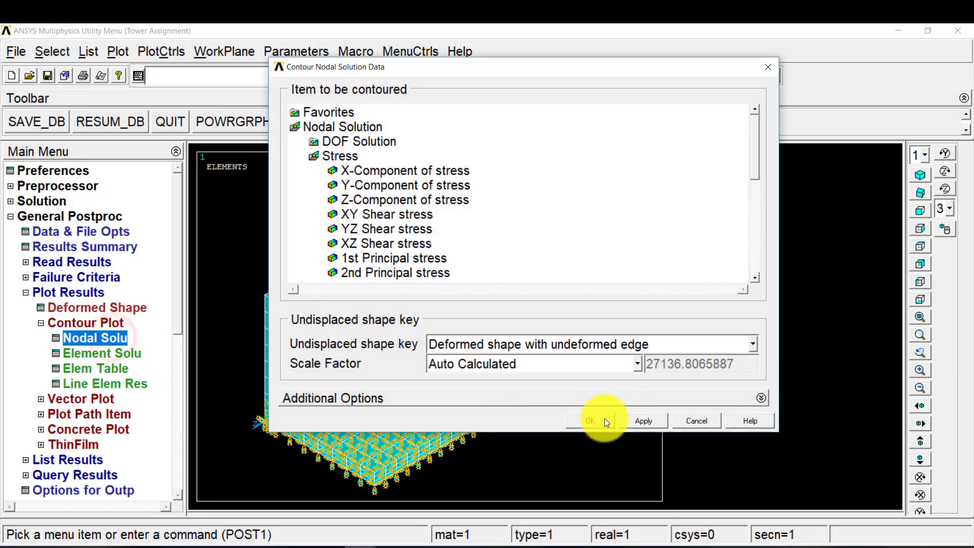
{"action": "left_click", "coordinate": [601, 419]}
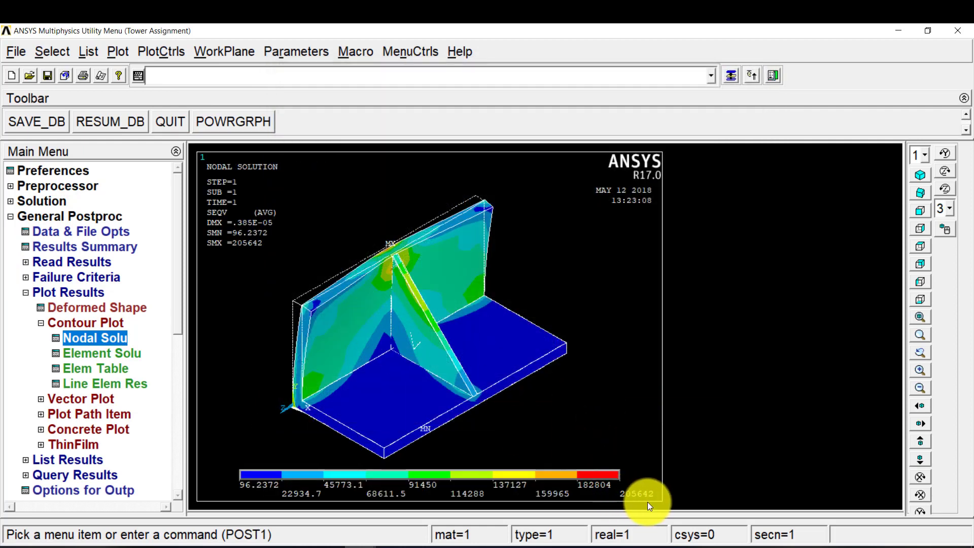
Plot the nodal displacement vector sum contour on the deformed shape with undeformed edge.
{"action": "left_click", "coordinate": [114, 328]}
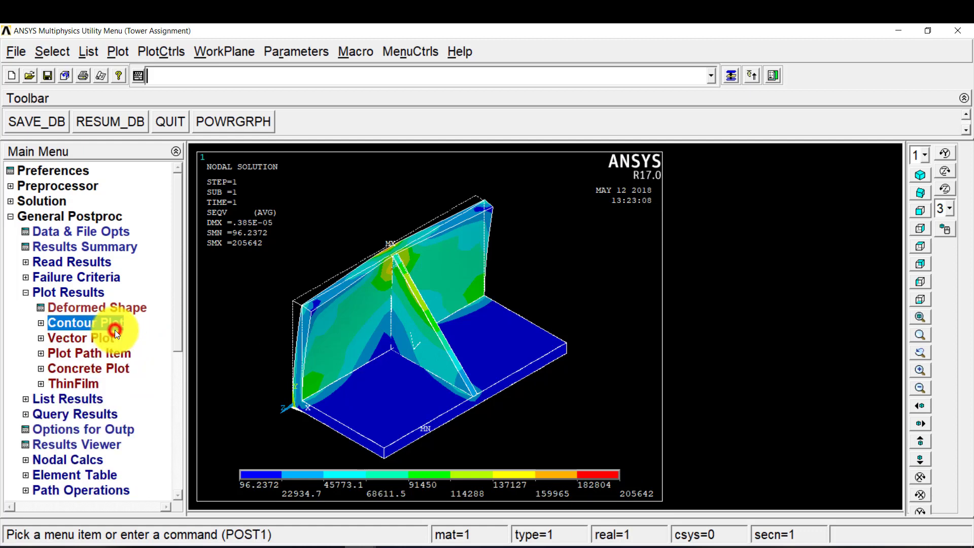
{"action": "left_click", "coordinate": [115, 330]}
{"action": "left_click", "coordinate": [112, 335]}
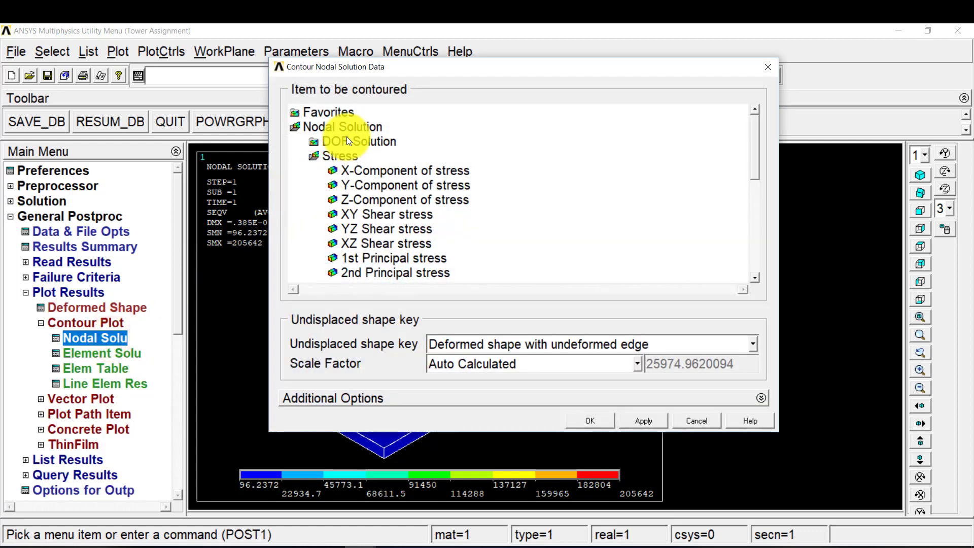
{"action": "left_click", "coordinate": [349, 141]}
{"action": "left_click", "coordinate": [396, 200]}
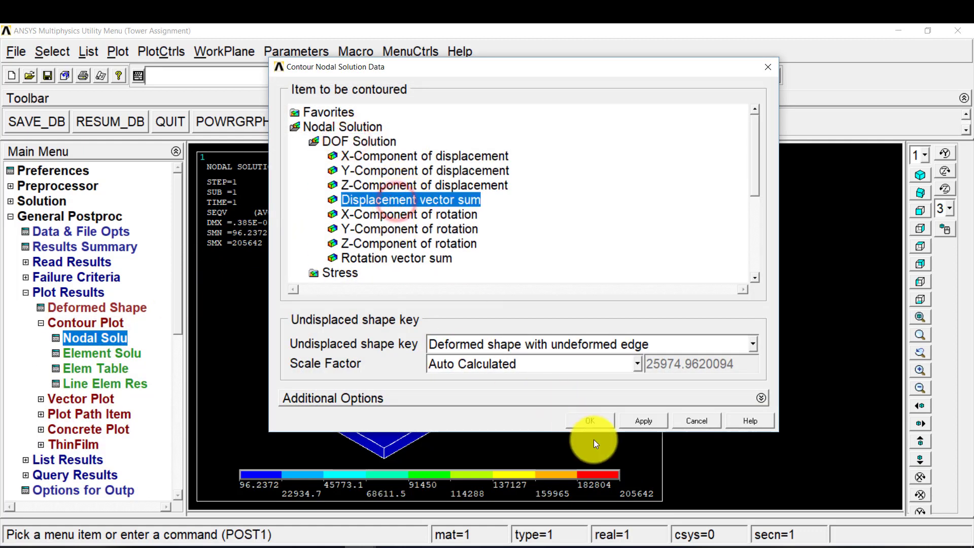
{"action": "left_click", "coordinate": [602, 424]}
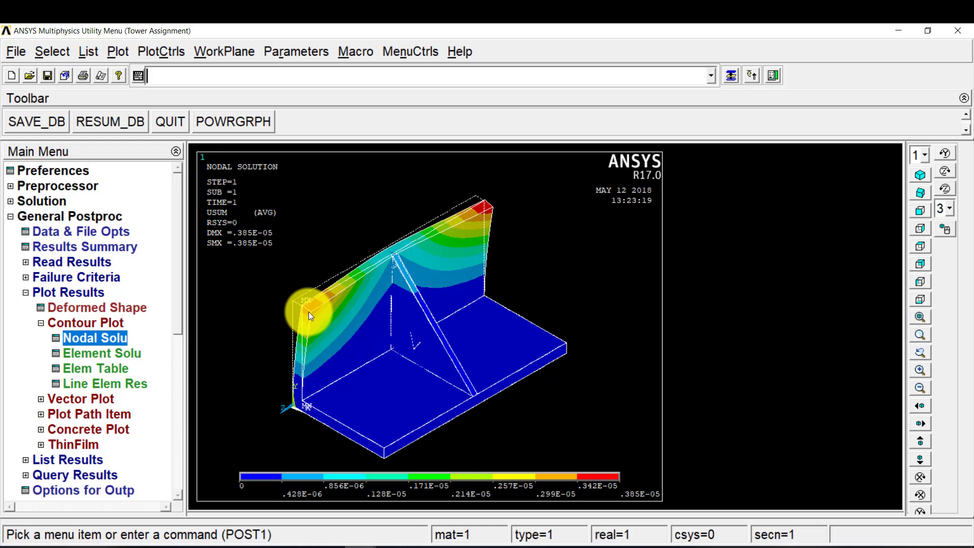
{"action": "left_click", "coordinate": [56, 186]}
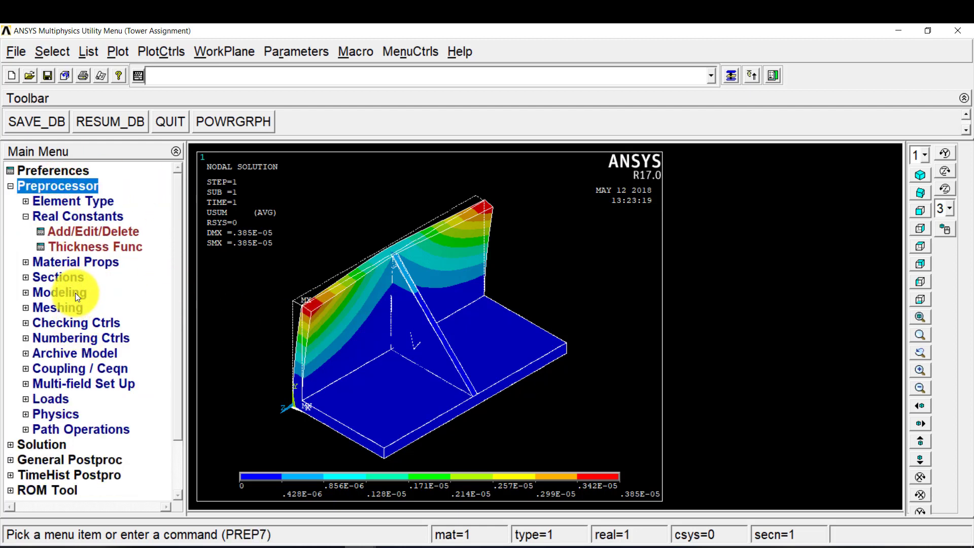
{"action": "left_click", "coordinate": [70, 307]}
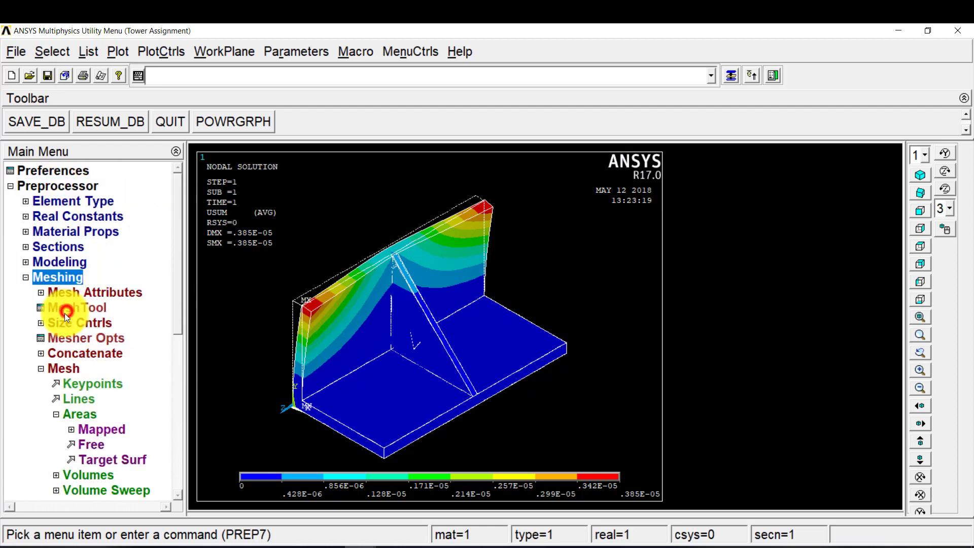
{"action": "left_click", "coordinate": [107, 430]}
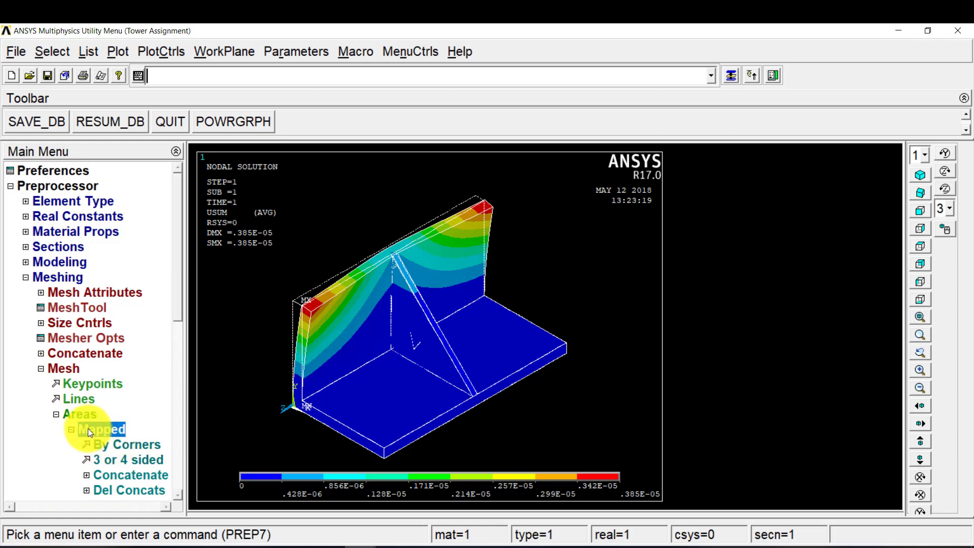
{"action": "left_click", "coordinate": [71, 429]}
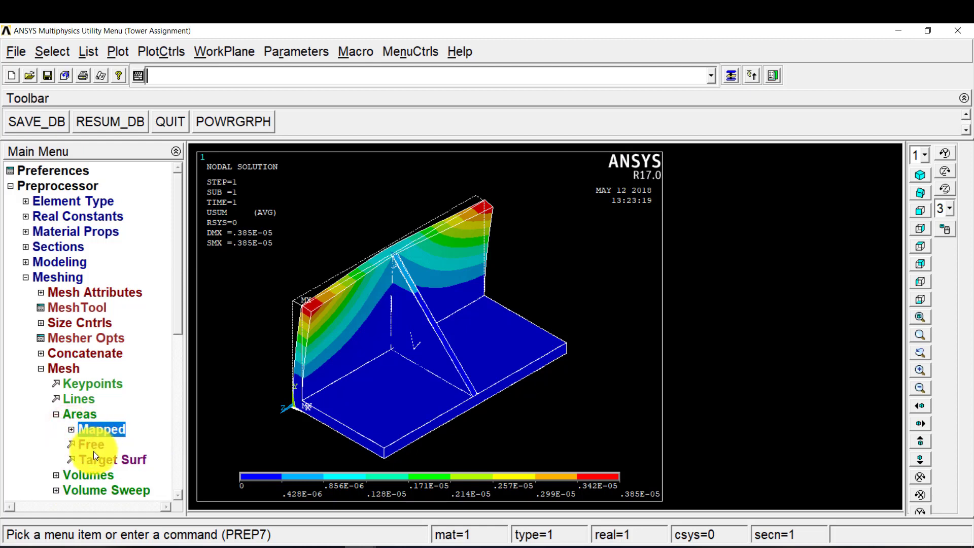